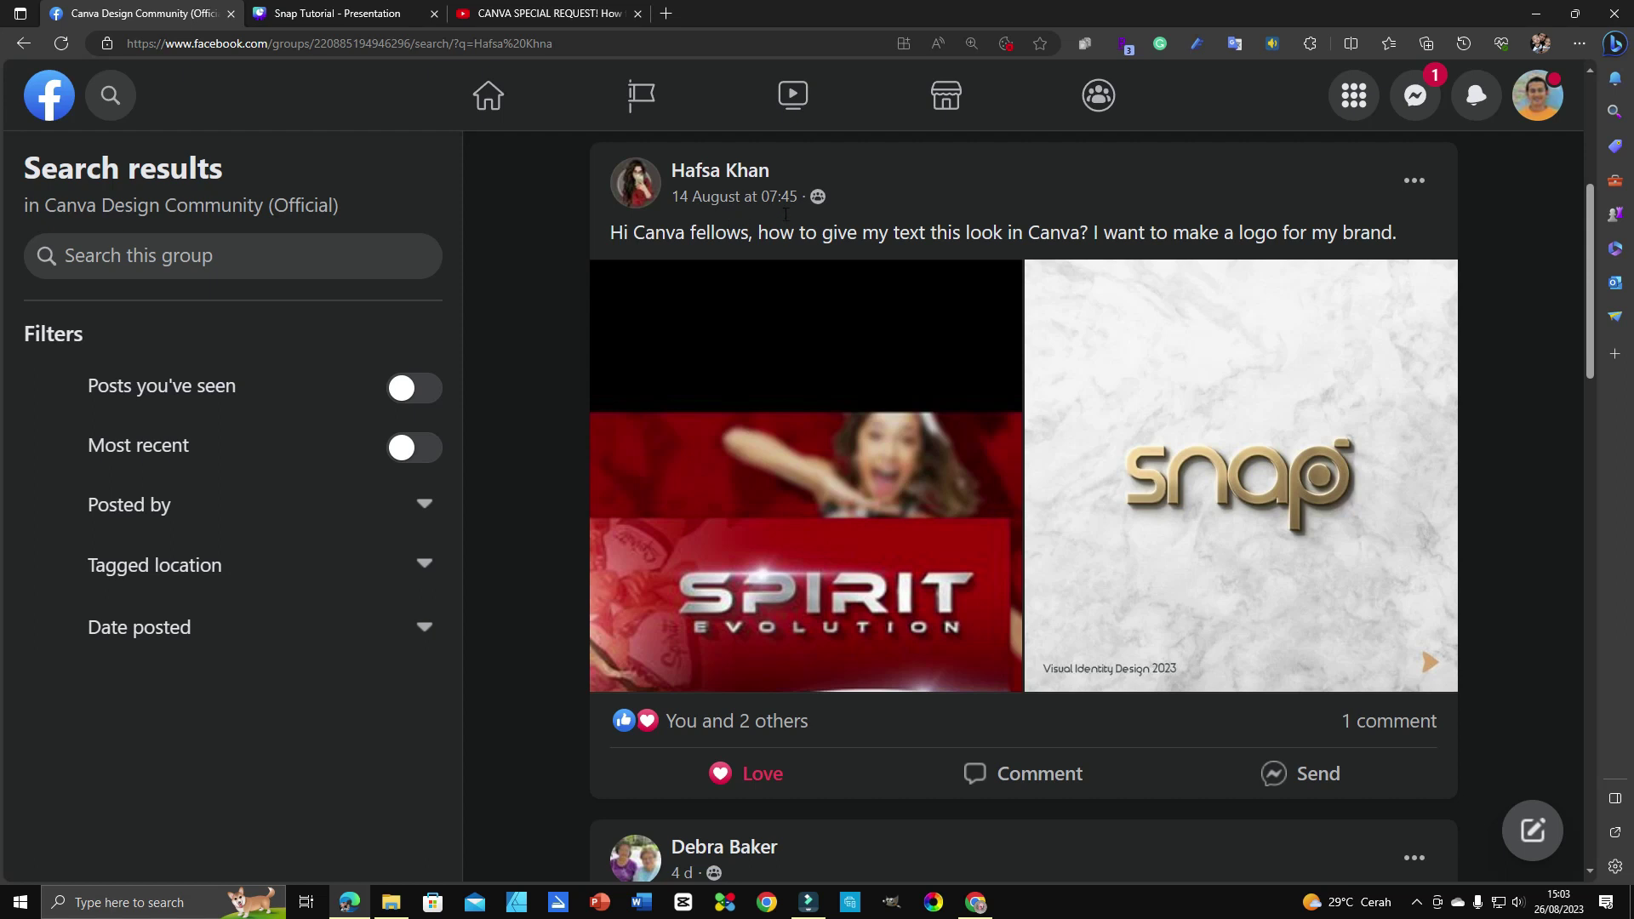
Read the group post asking how to recreate the metallic logo text, and open the attached snap logo photo.
mouse_move(688, 183)
left_click_drag(818, 232, 1097, 236)
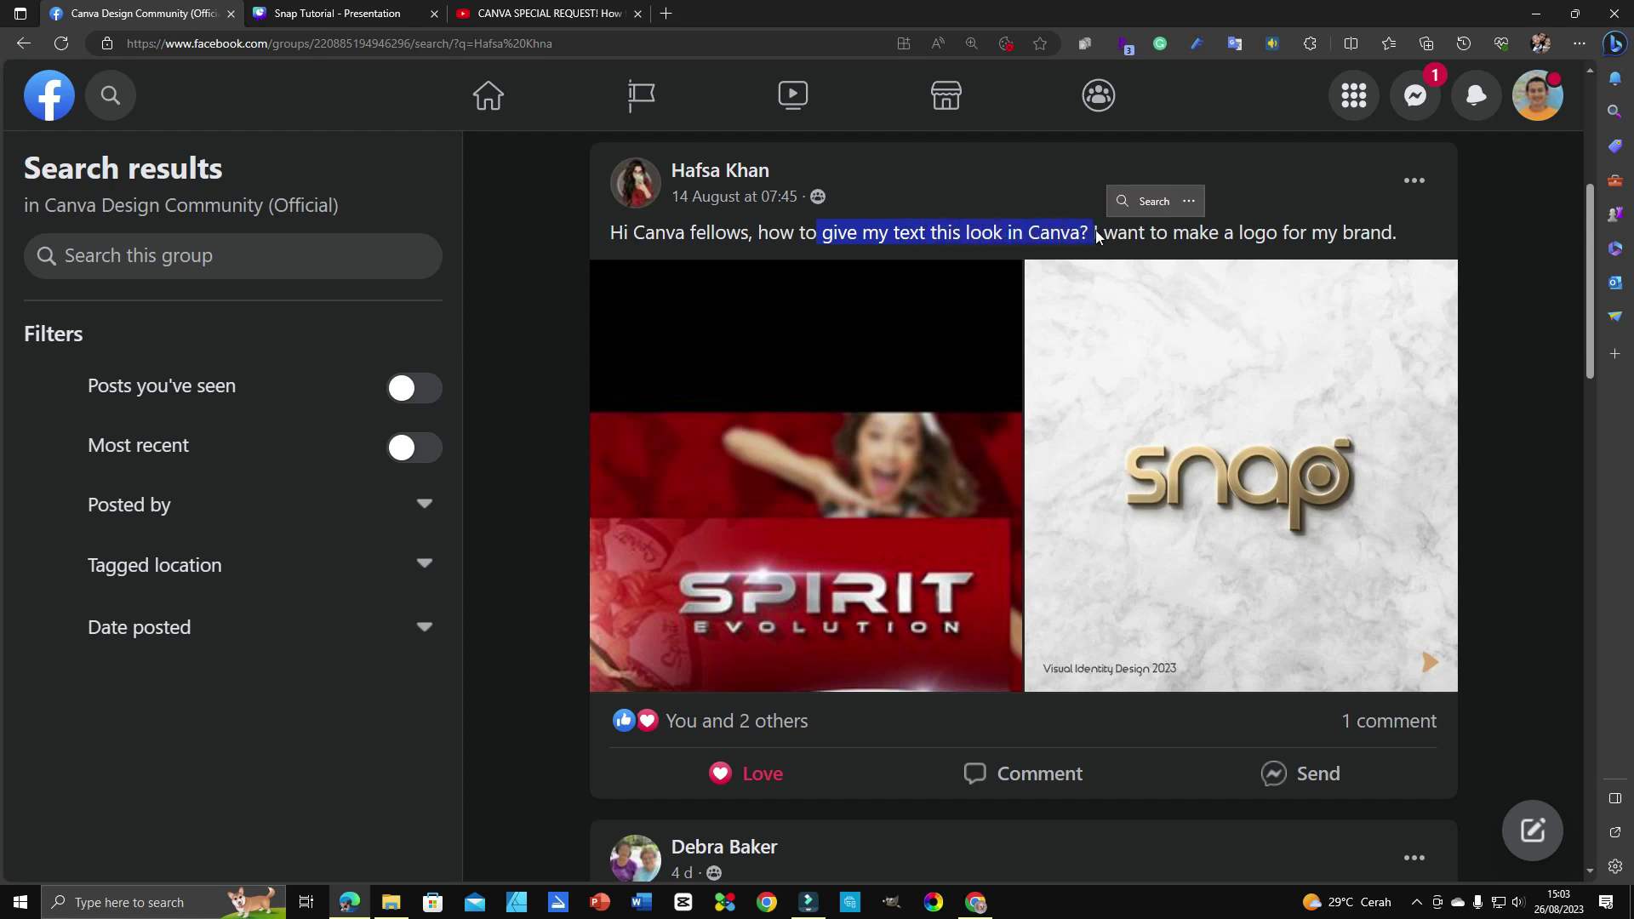
key("ctrl+c")
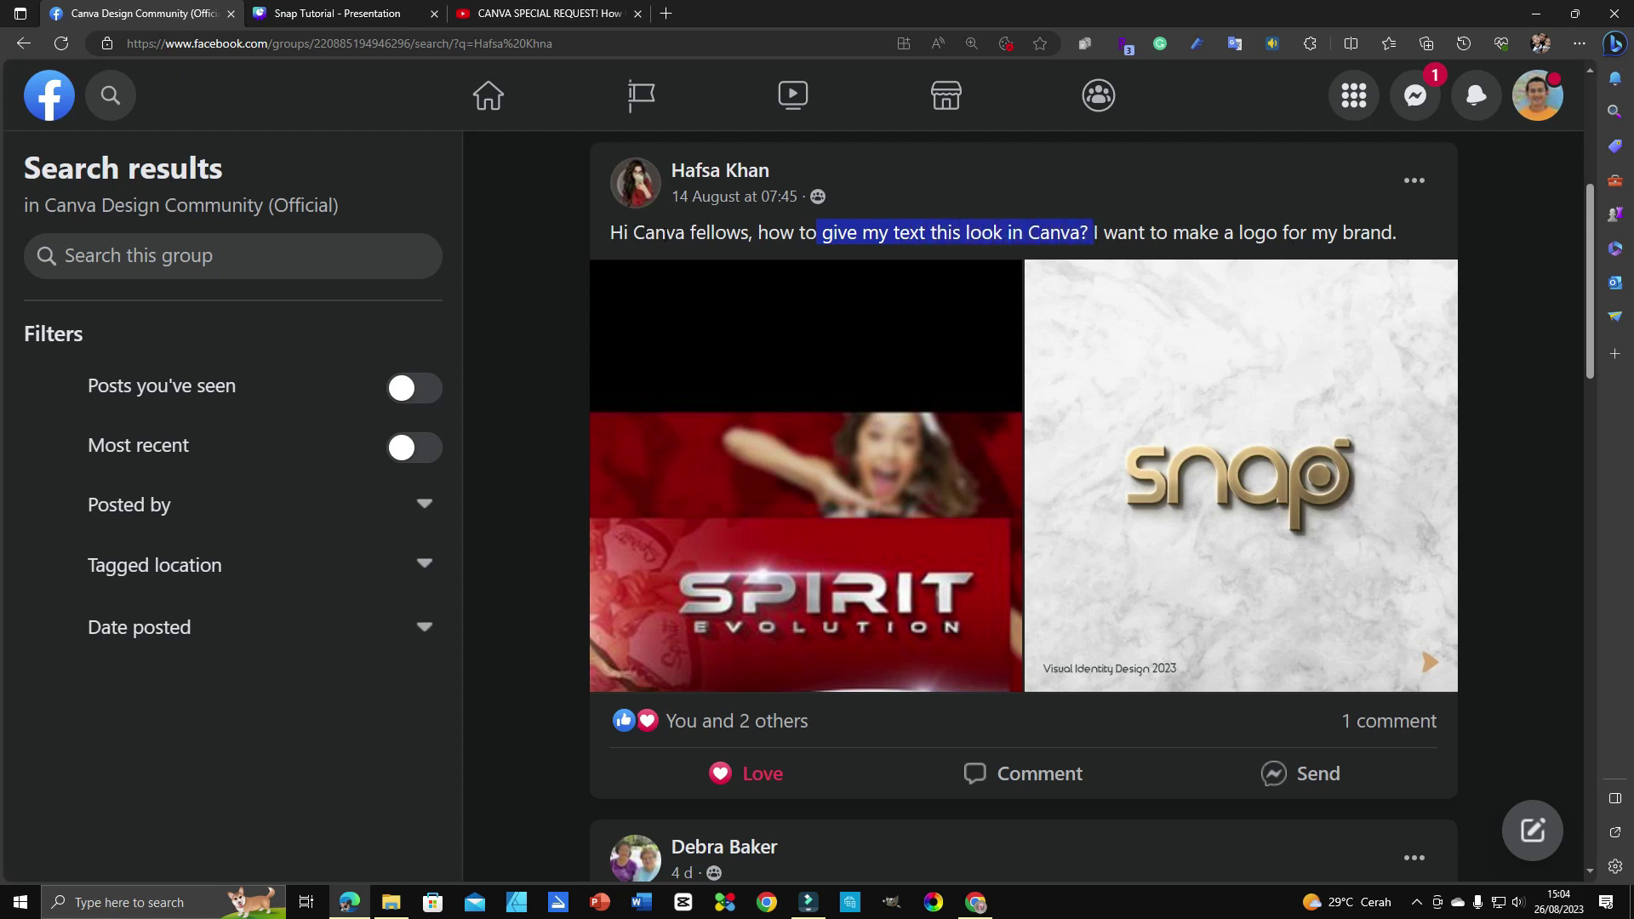
left_click(1236, 534)
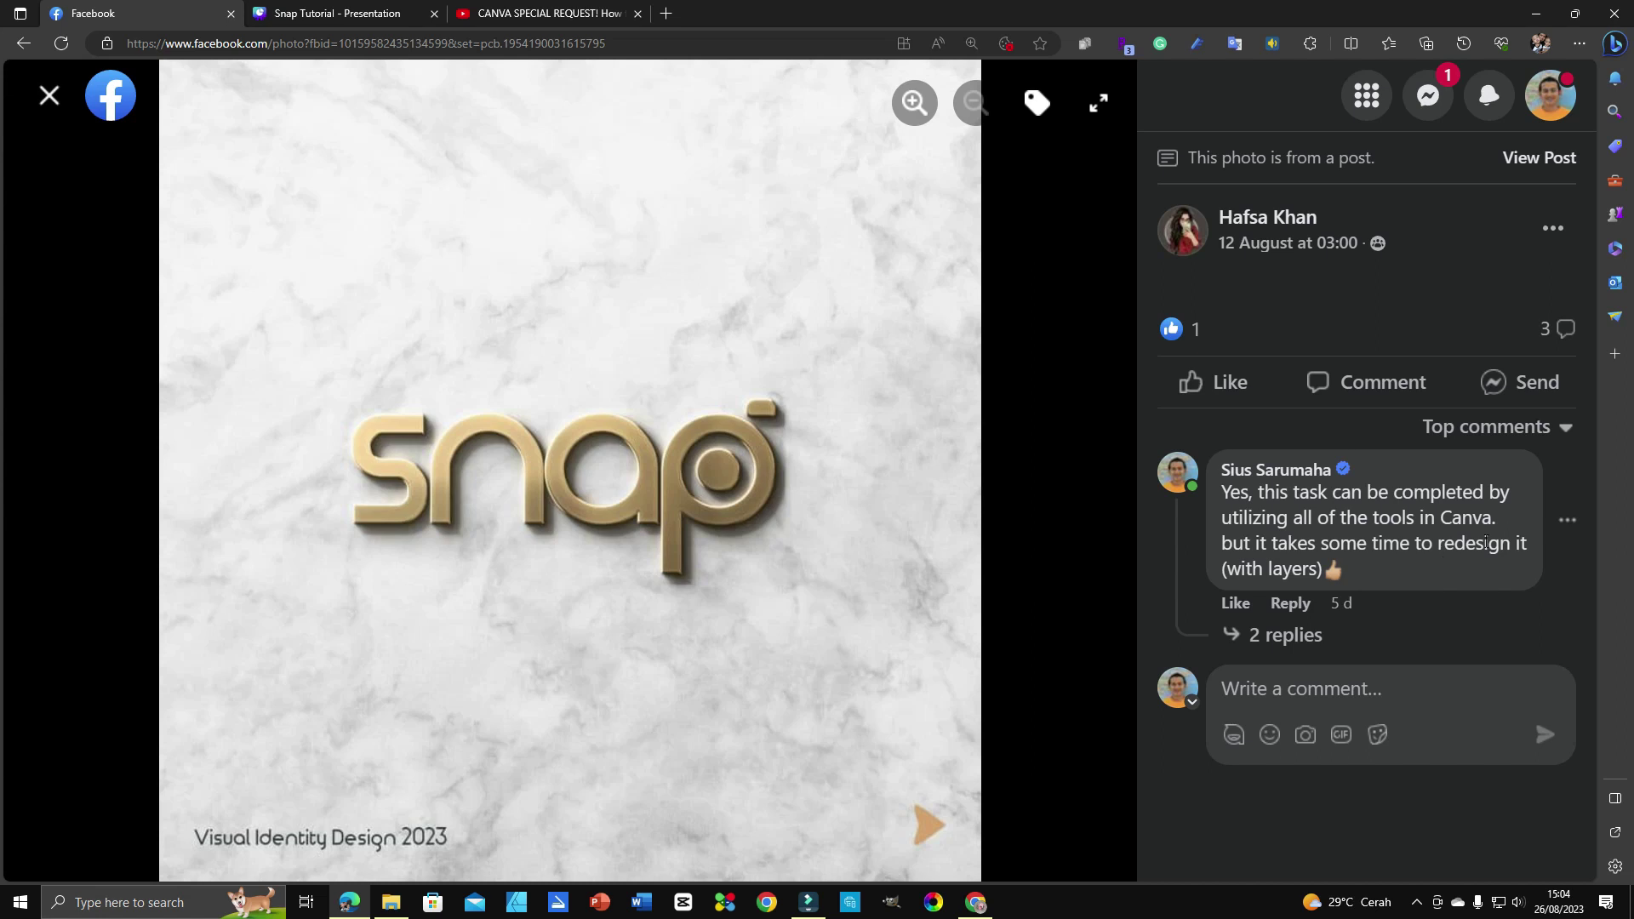
Switch to the Snap Tutorial design in Canva and examine the finished word on page 4 and its layers on page 5.
left_click(332, 13)
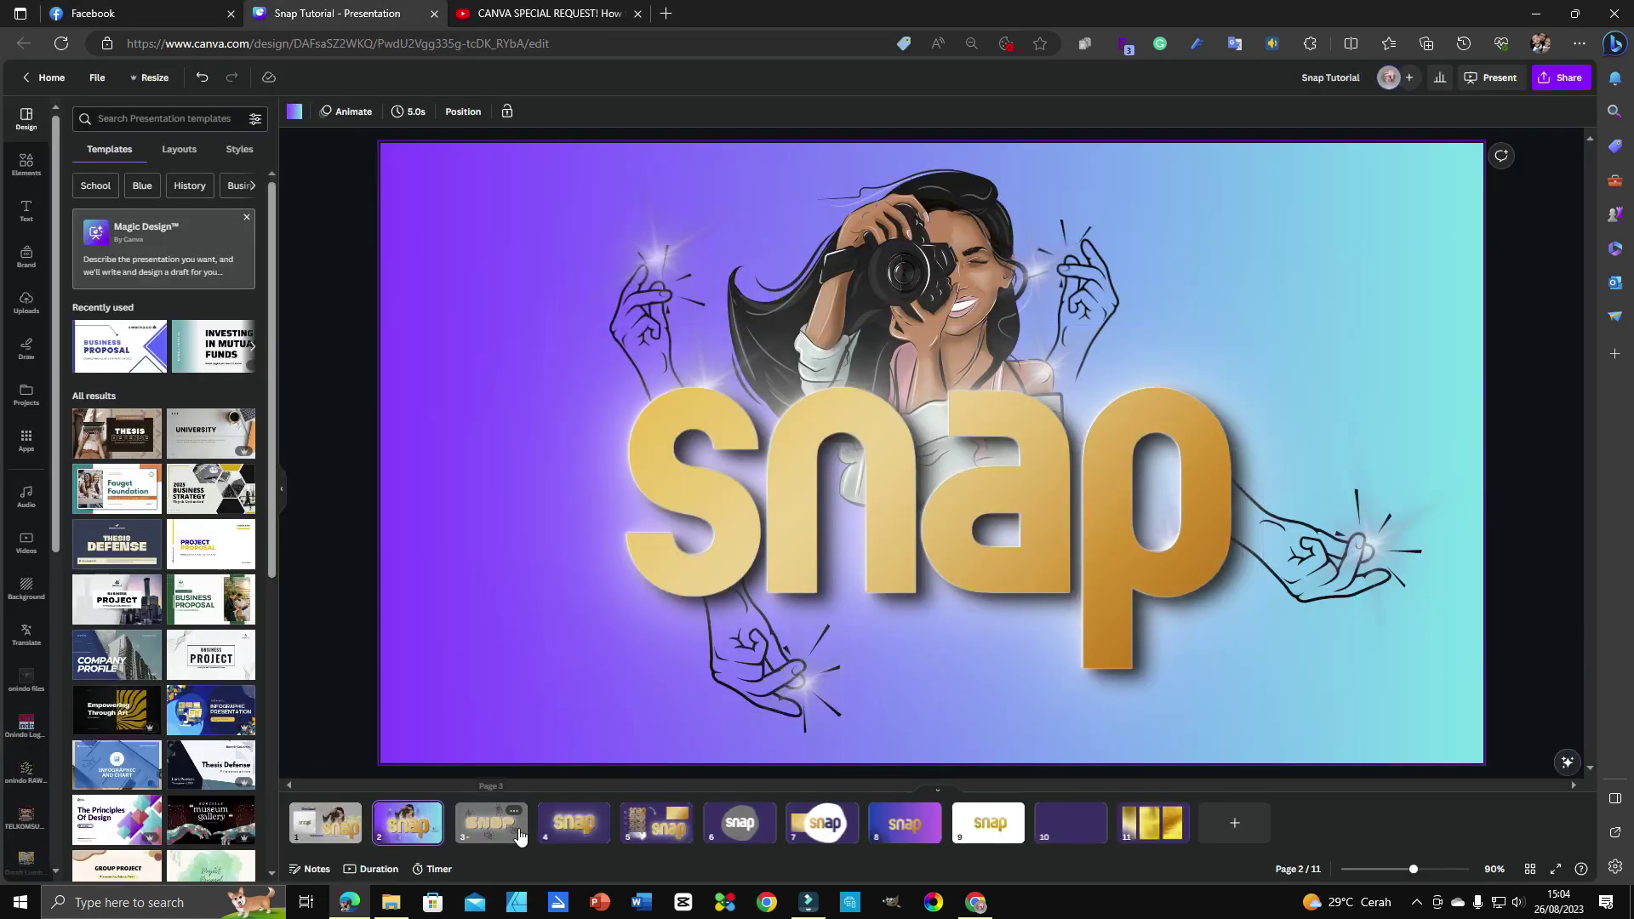
left_click(569, 826)
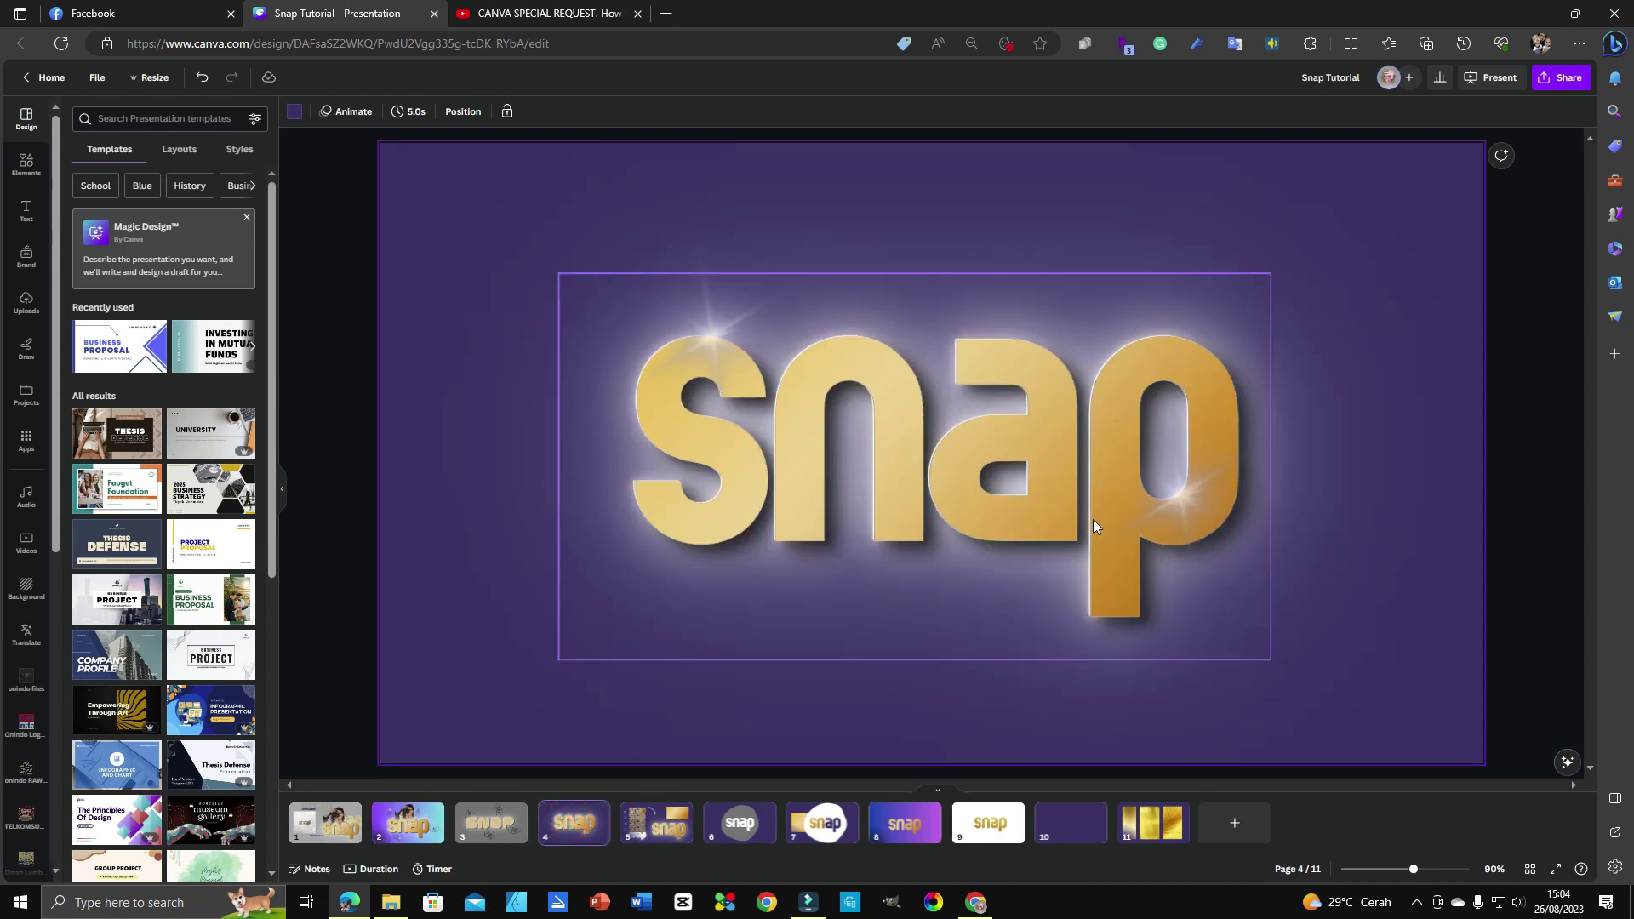
left_click(647, 826)
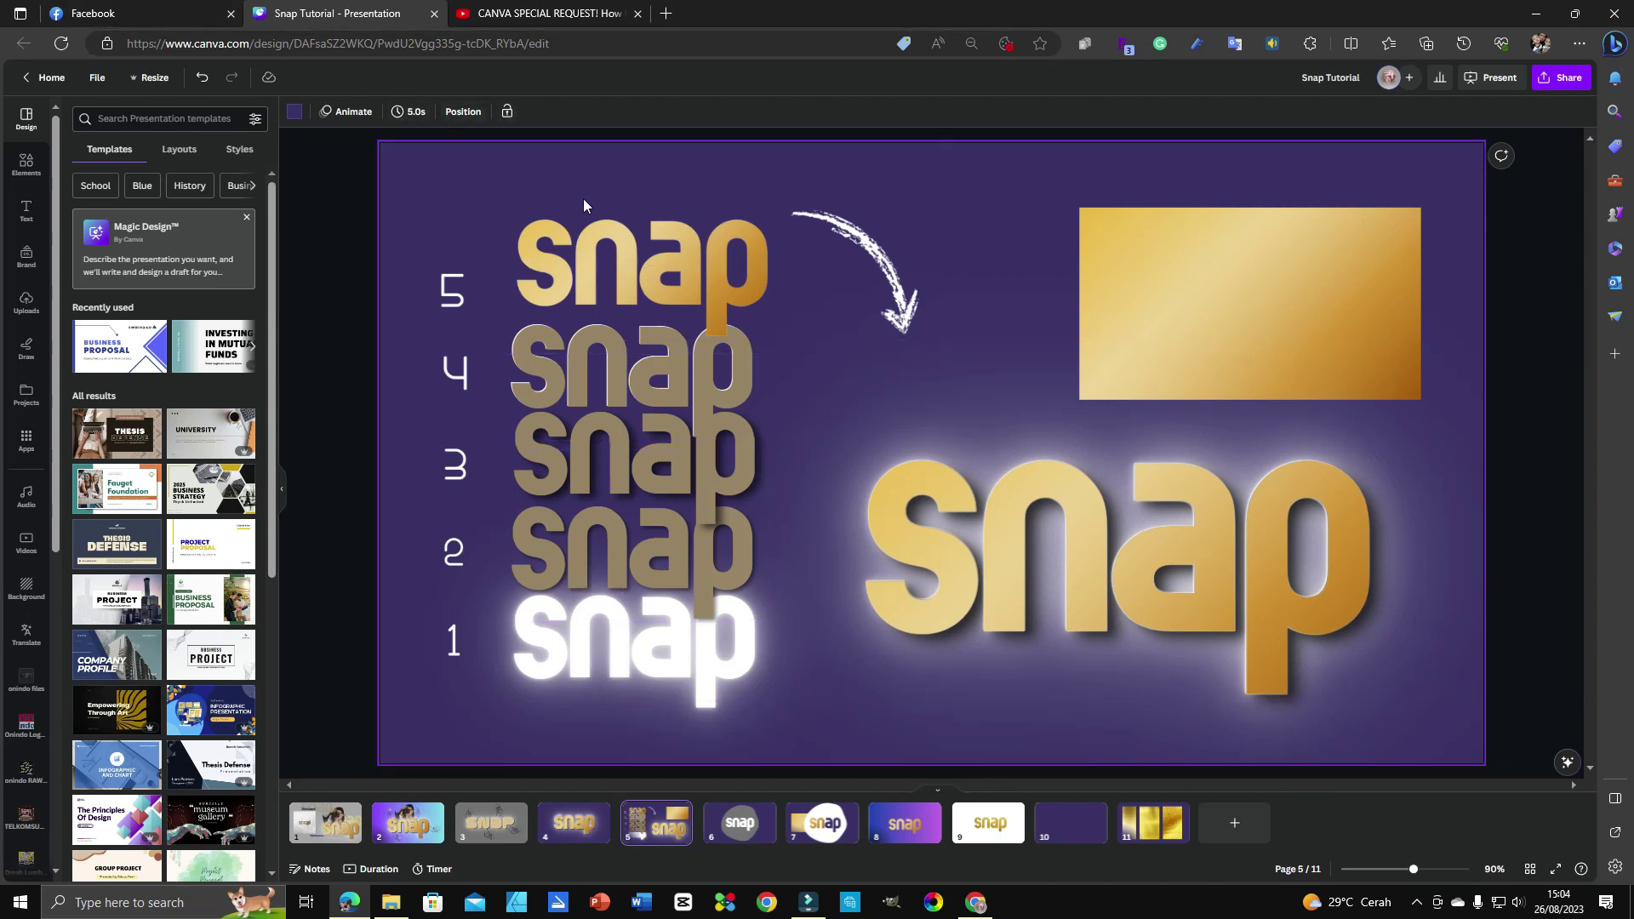
left_click(589, 374)
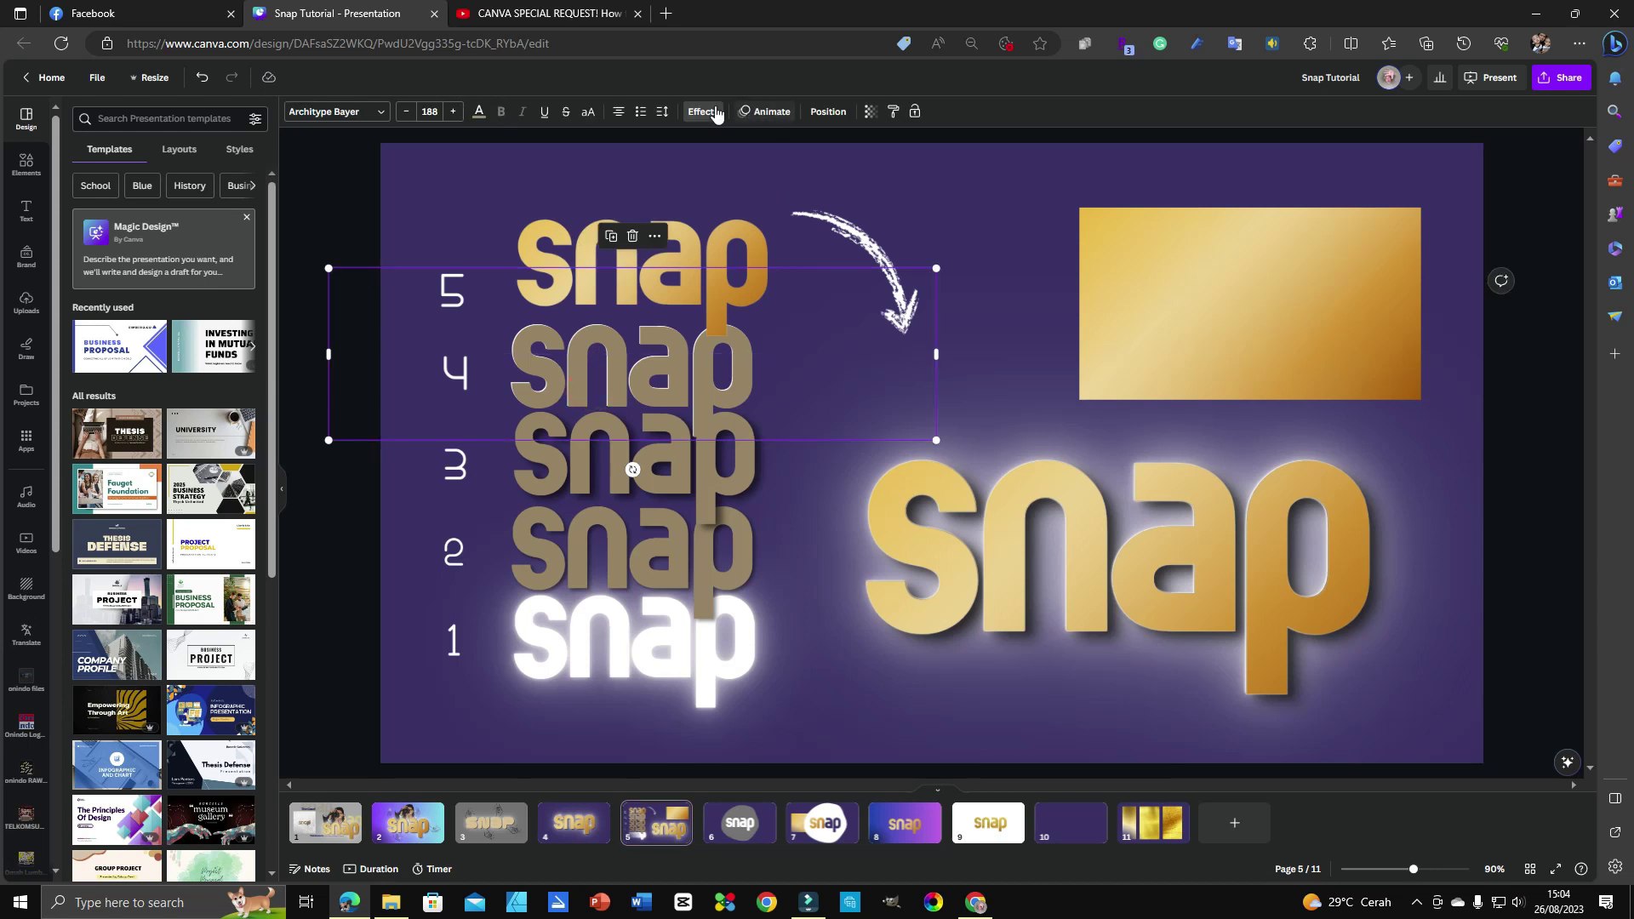
left_click(542, 228)
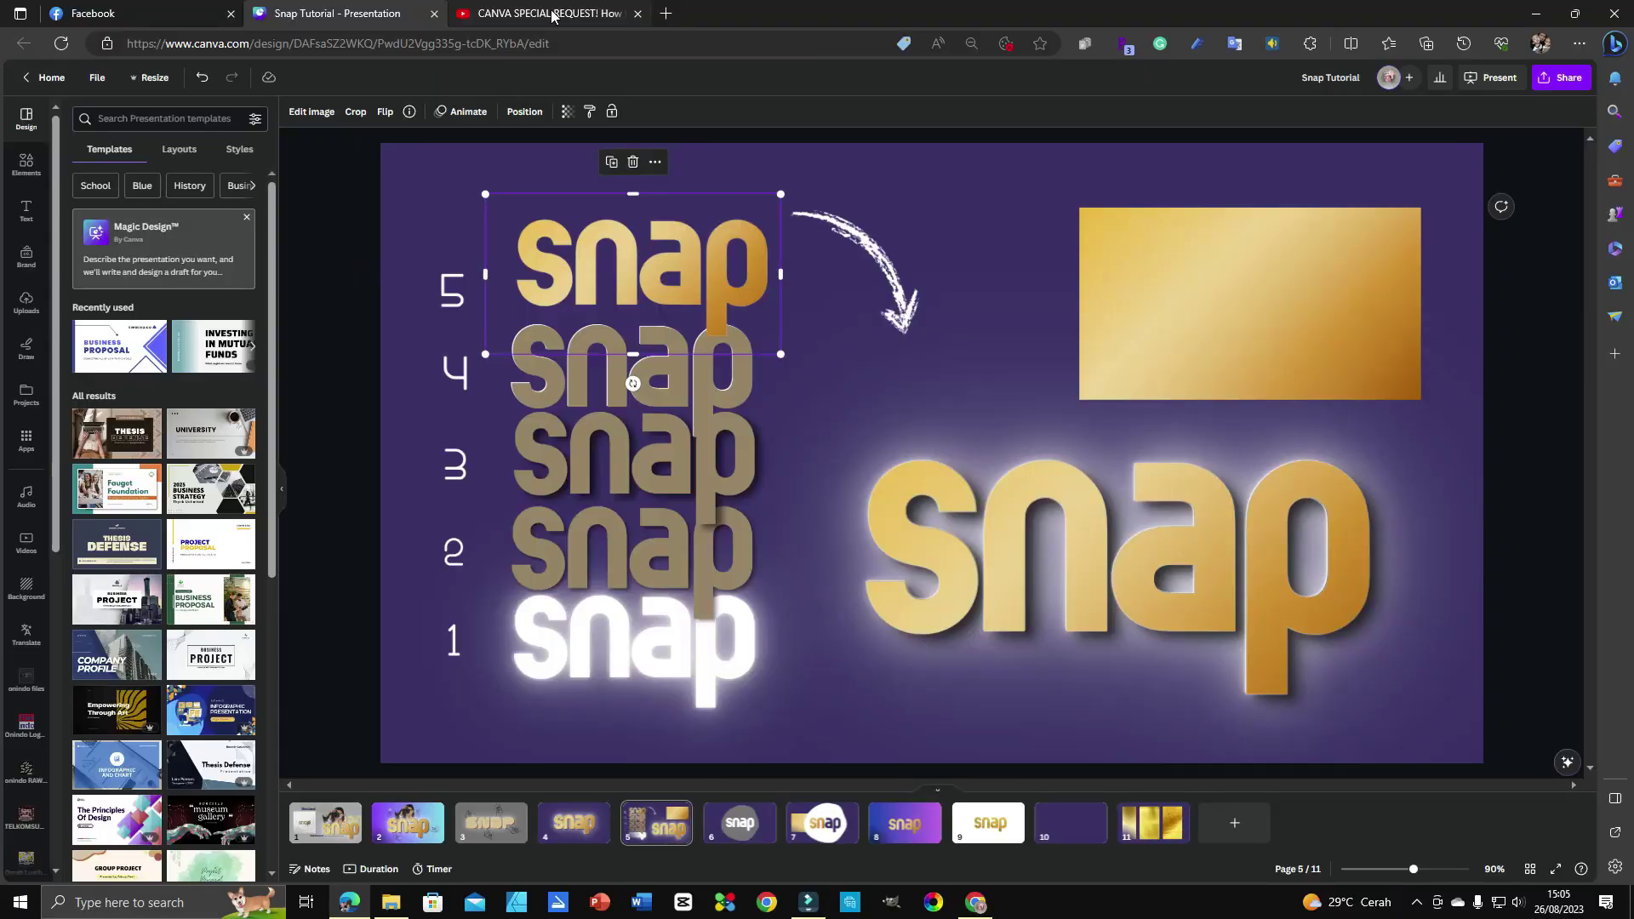
Switch to the YouTube video, view the Canva Pro pricing page linked in its description, and close that page.
left_click(547, 13)
scroll(433, 600, "down", 1)
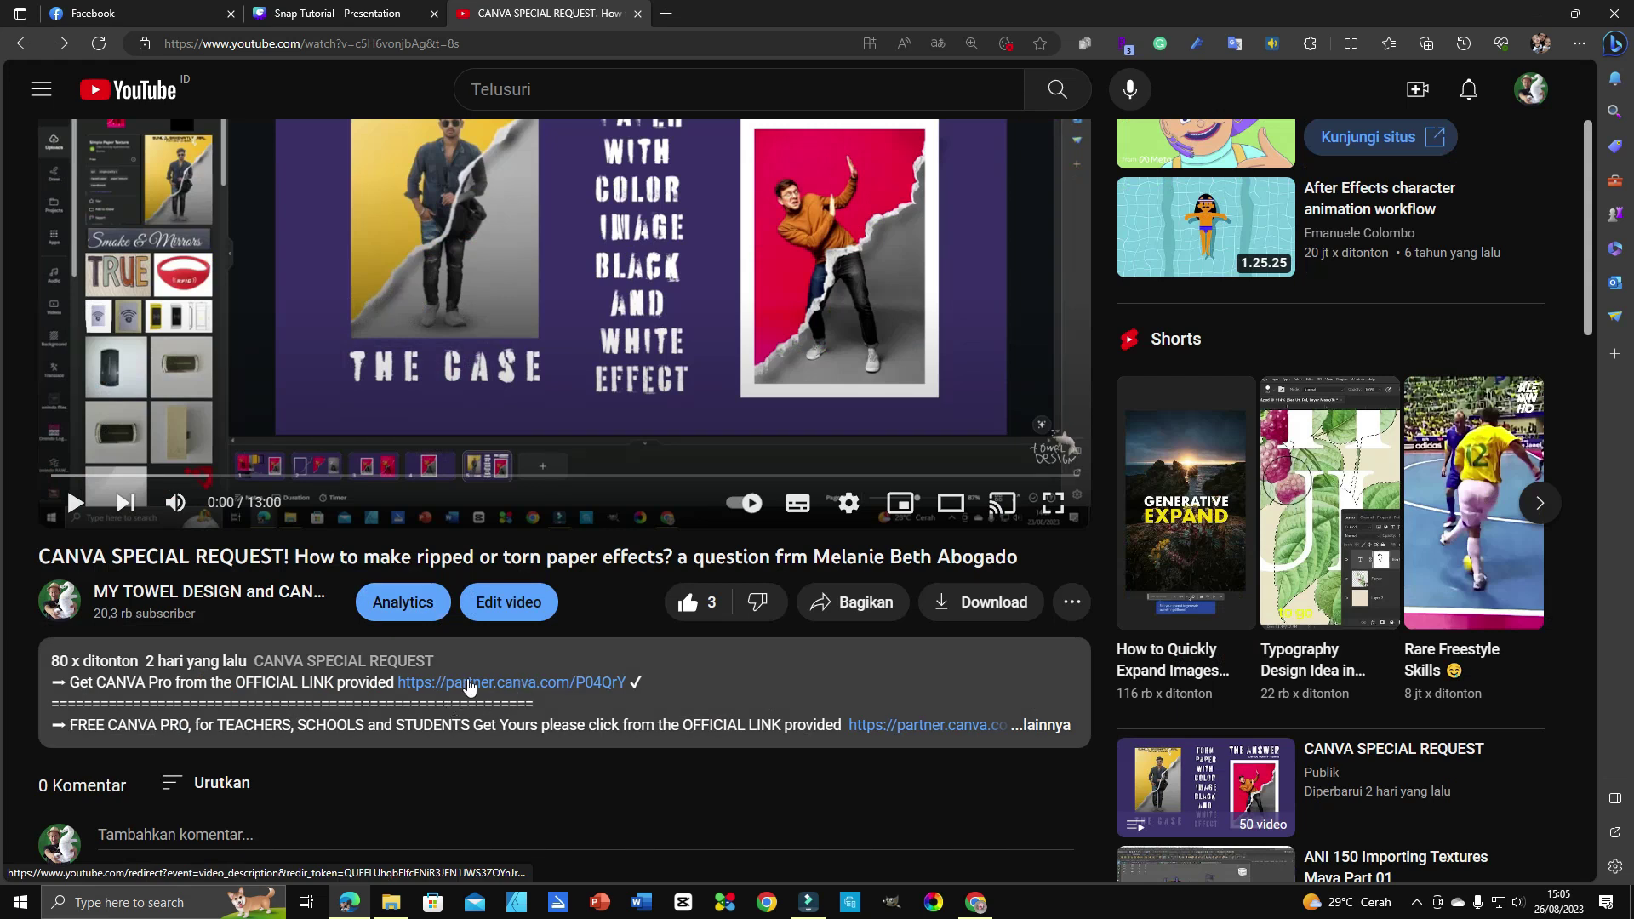
left_click(467, 680)
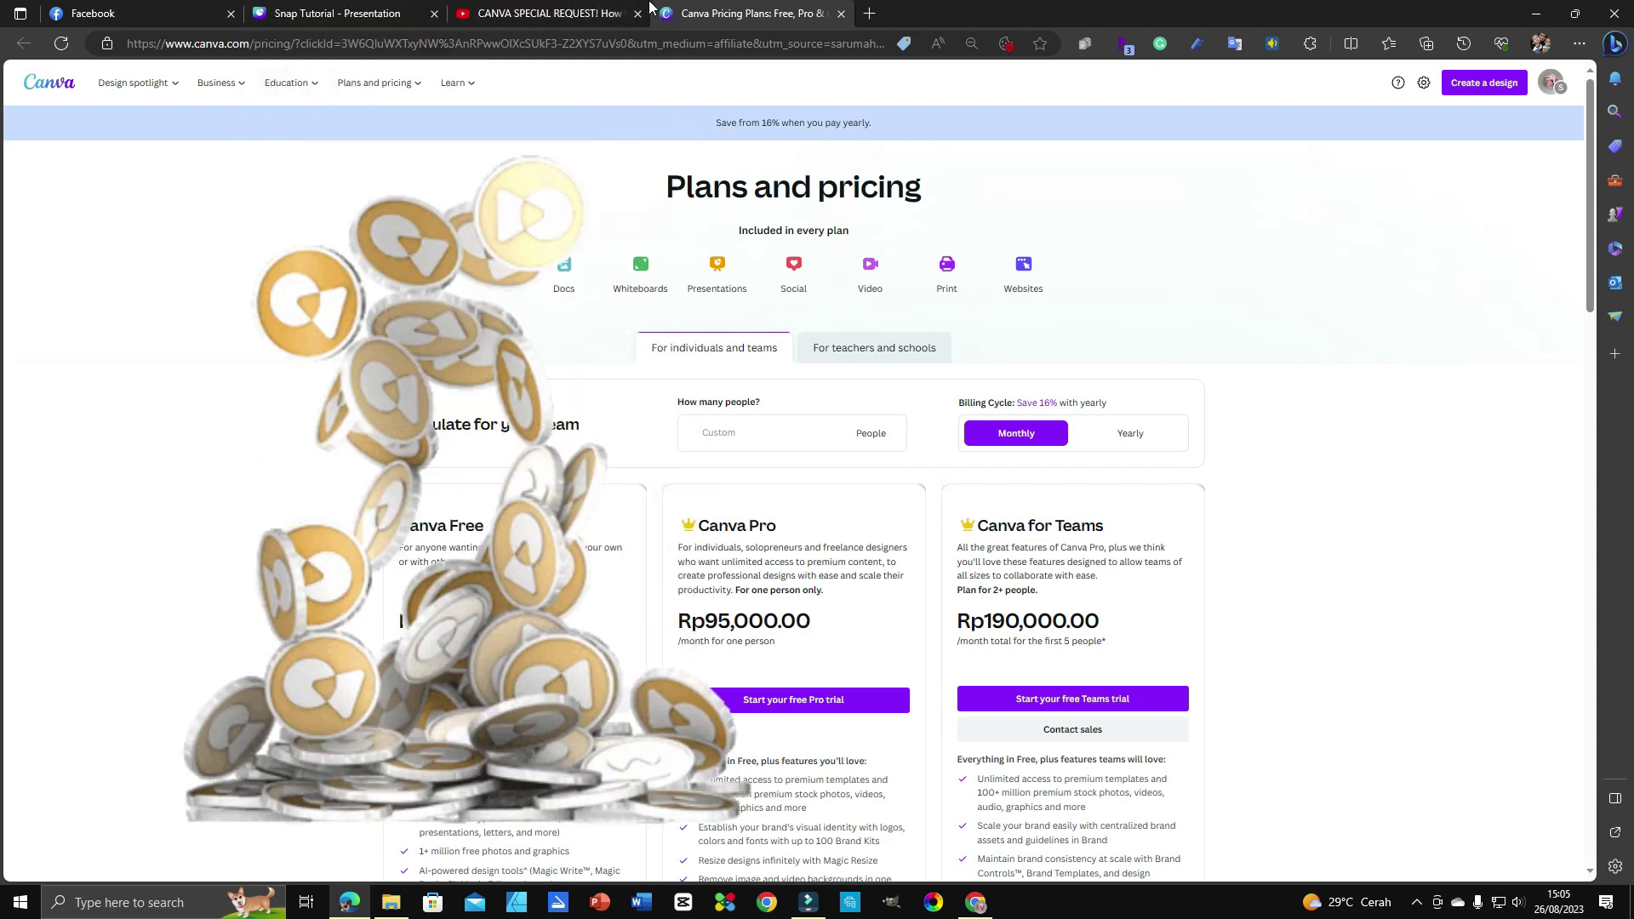
left_click(840, 14)
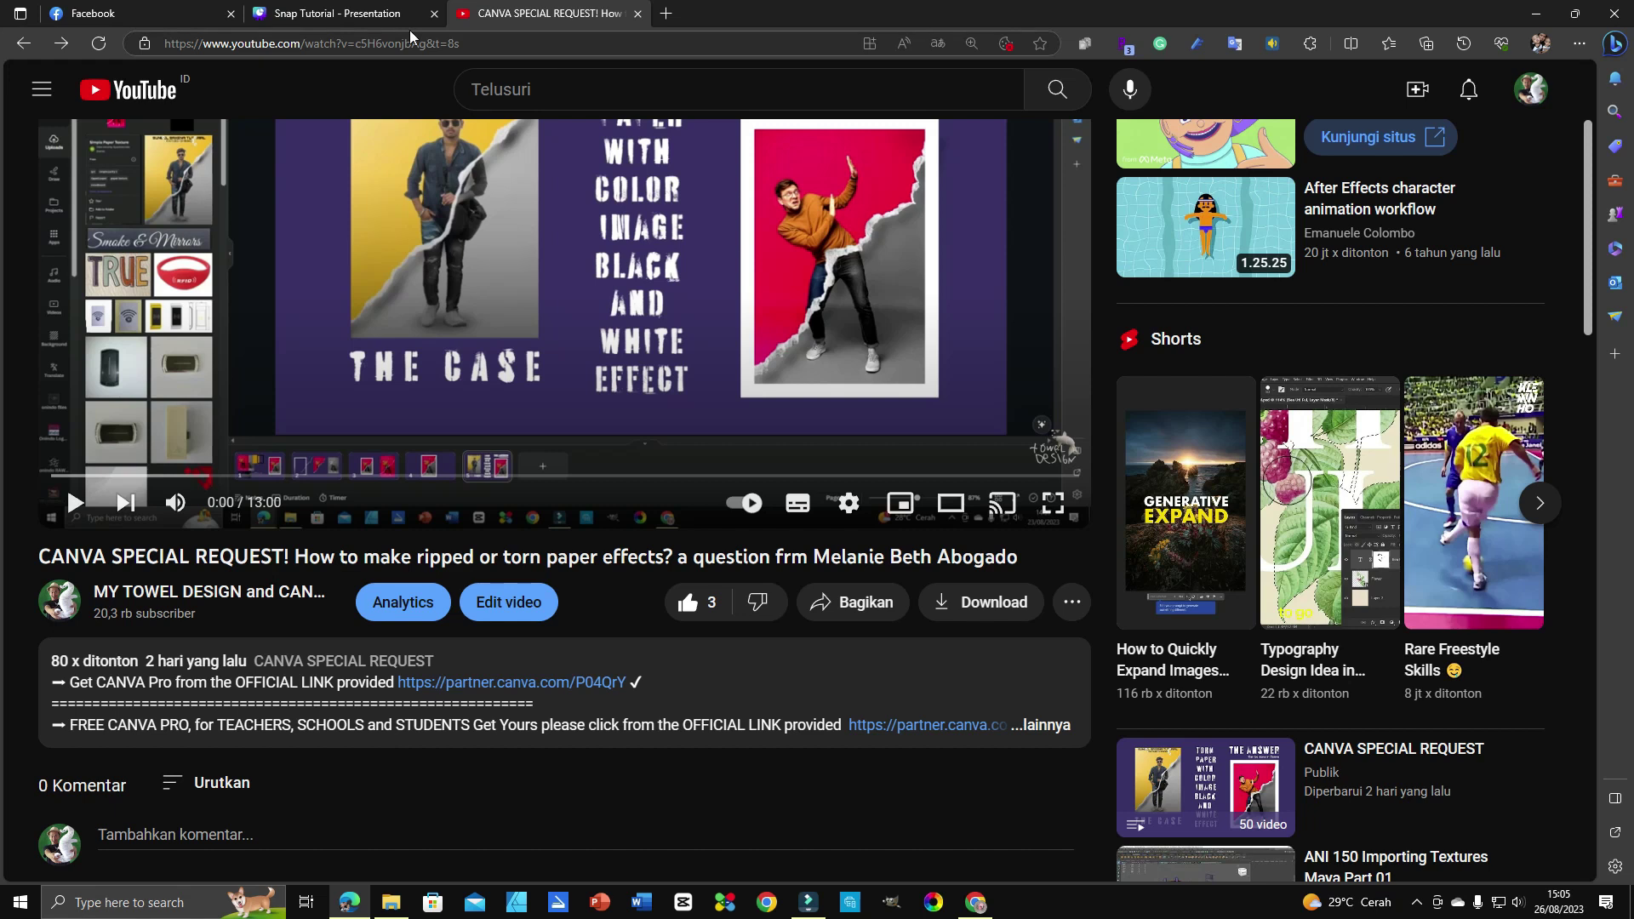
Return to the Snap Tutorial design and review pages 1 to 5 in order.
left_click(332, 12)
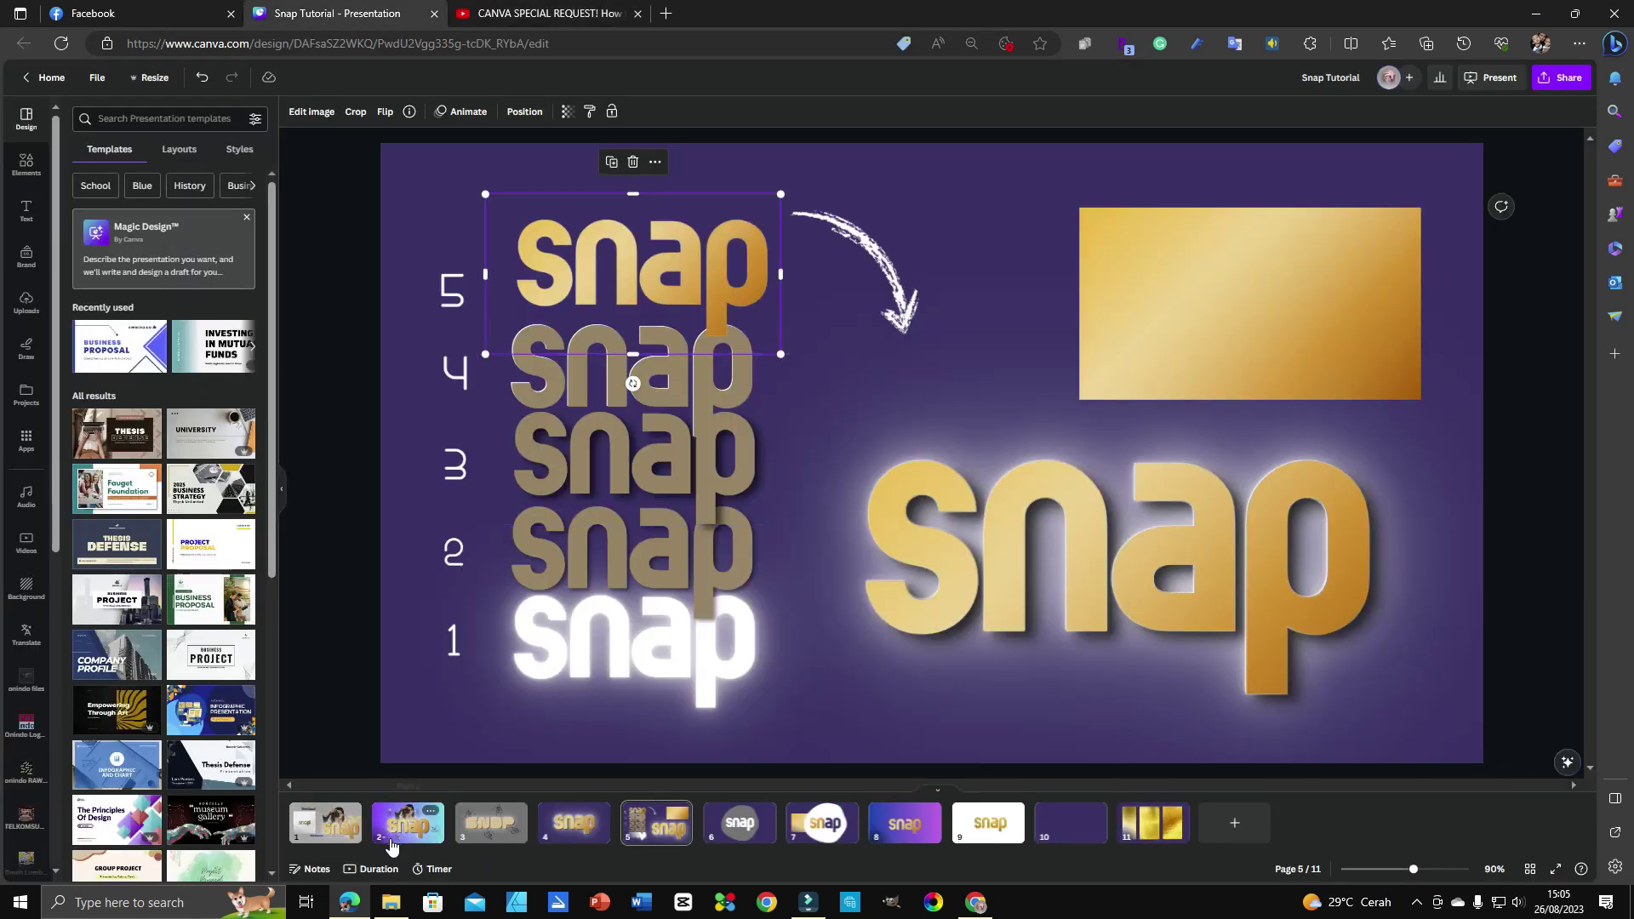
left_click(334, 838)
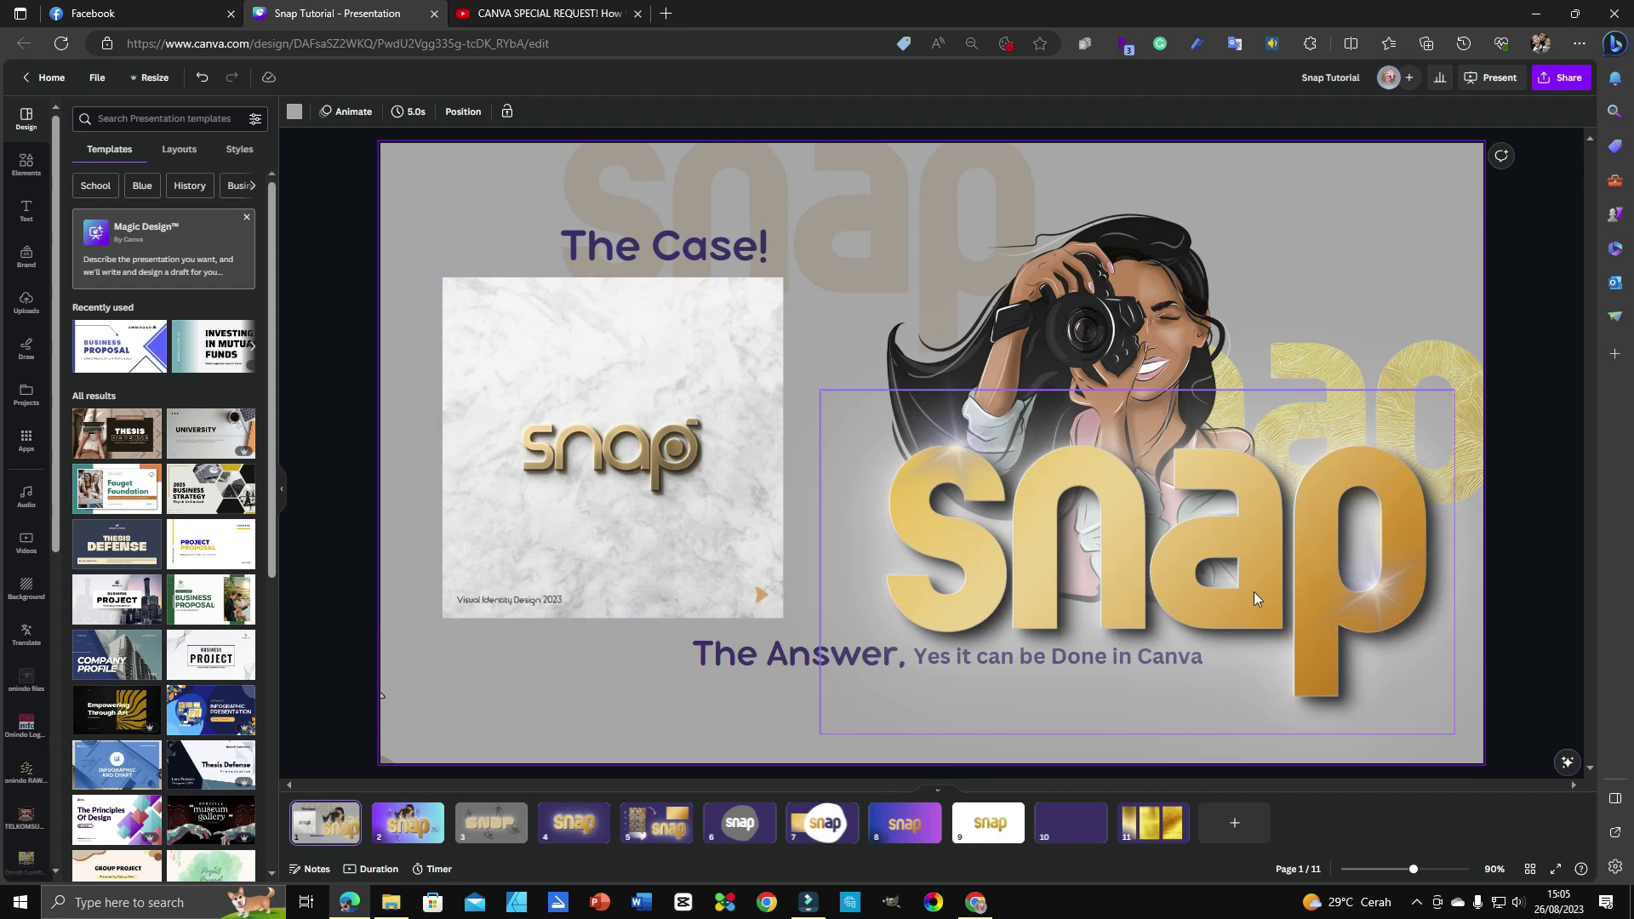
left_click(409, 827)
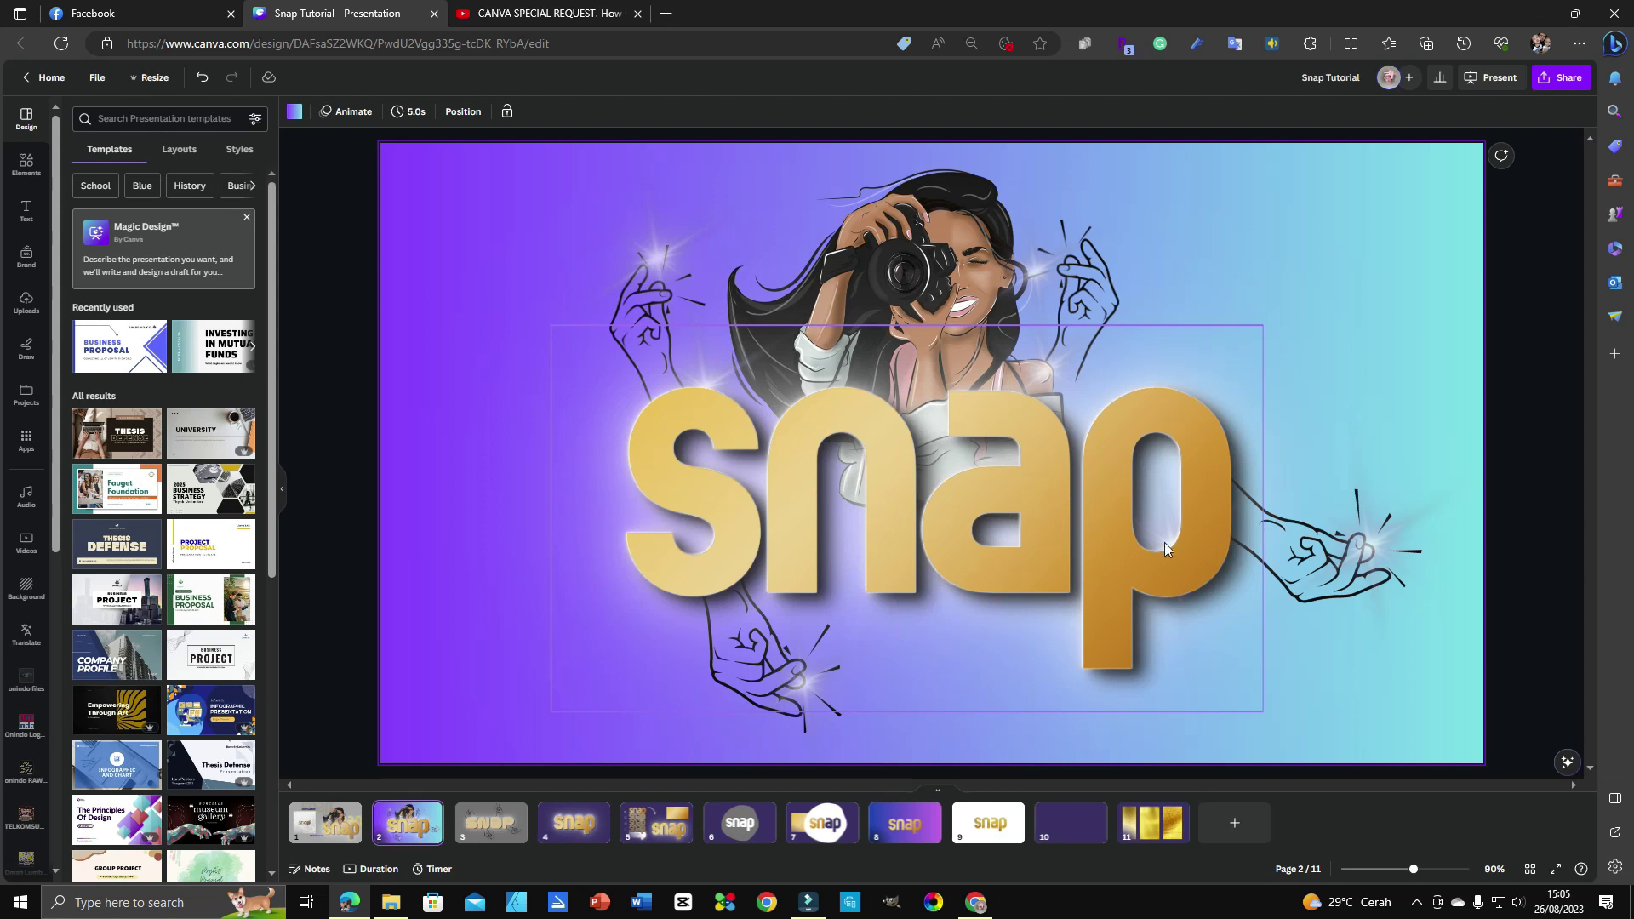
left_click(509, 830)
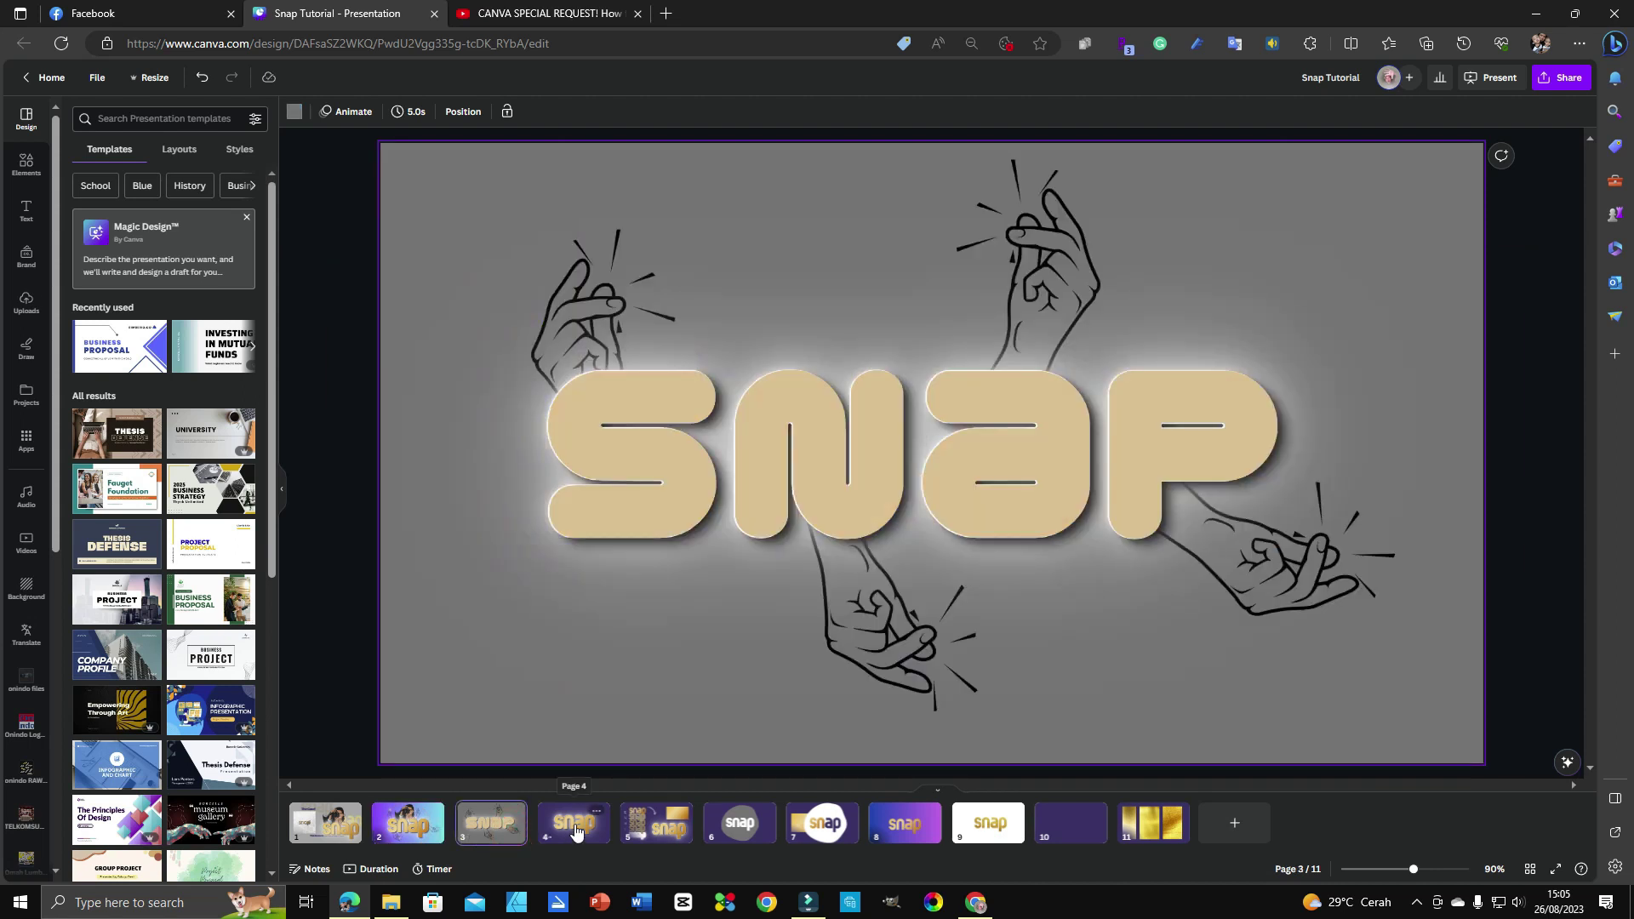
left_click(576, 830)
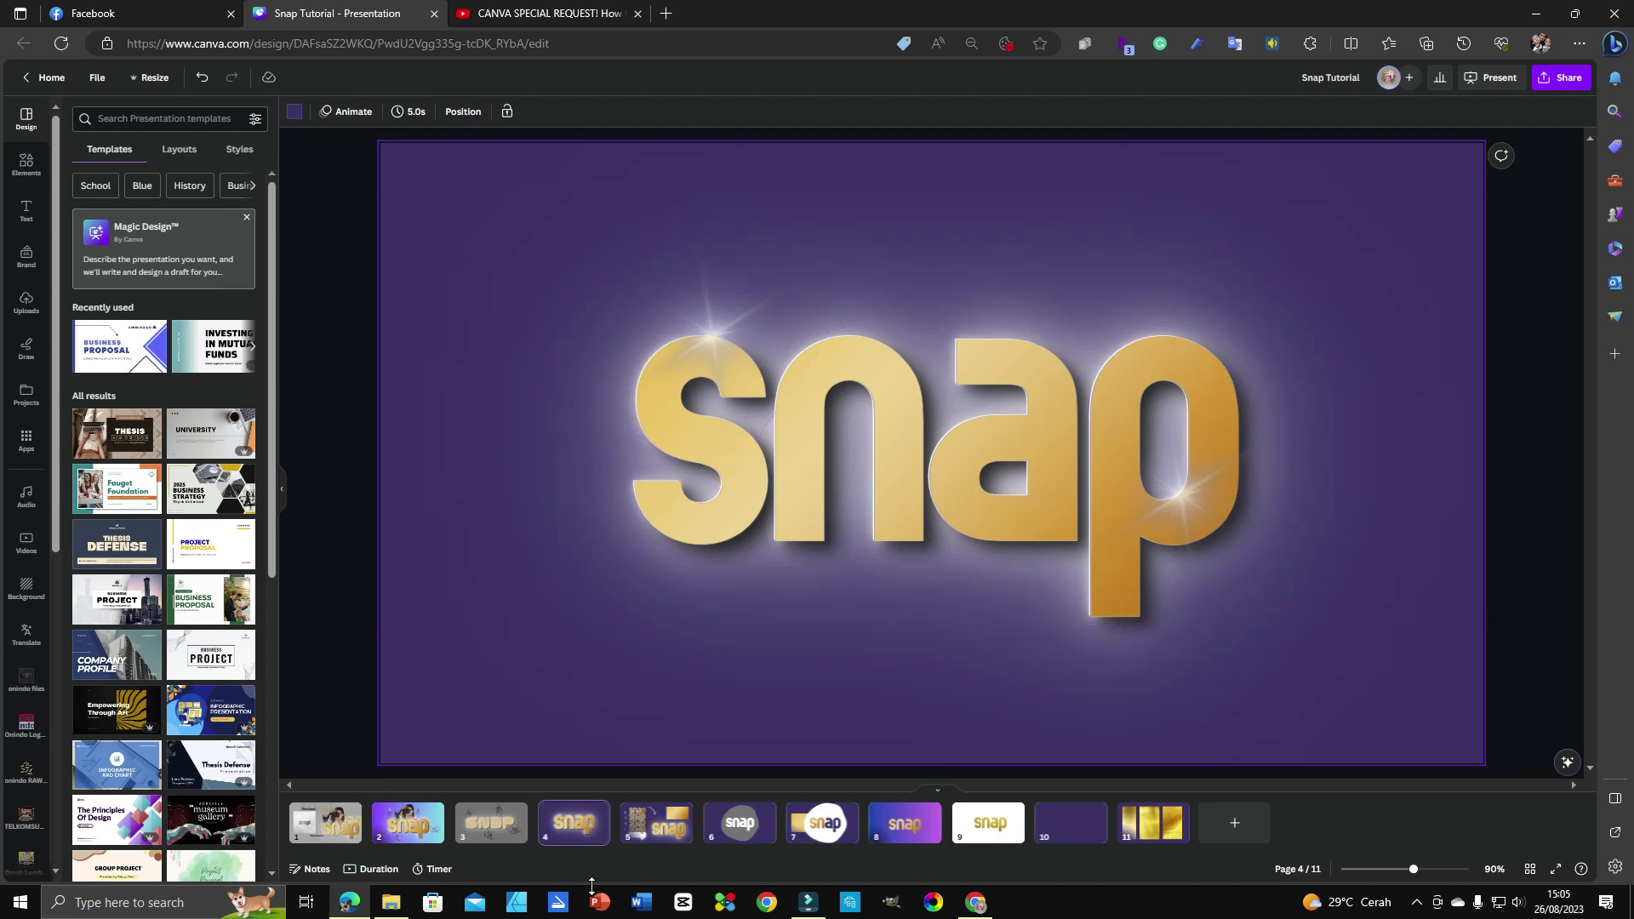
left_click(654, 833)
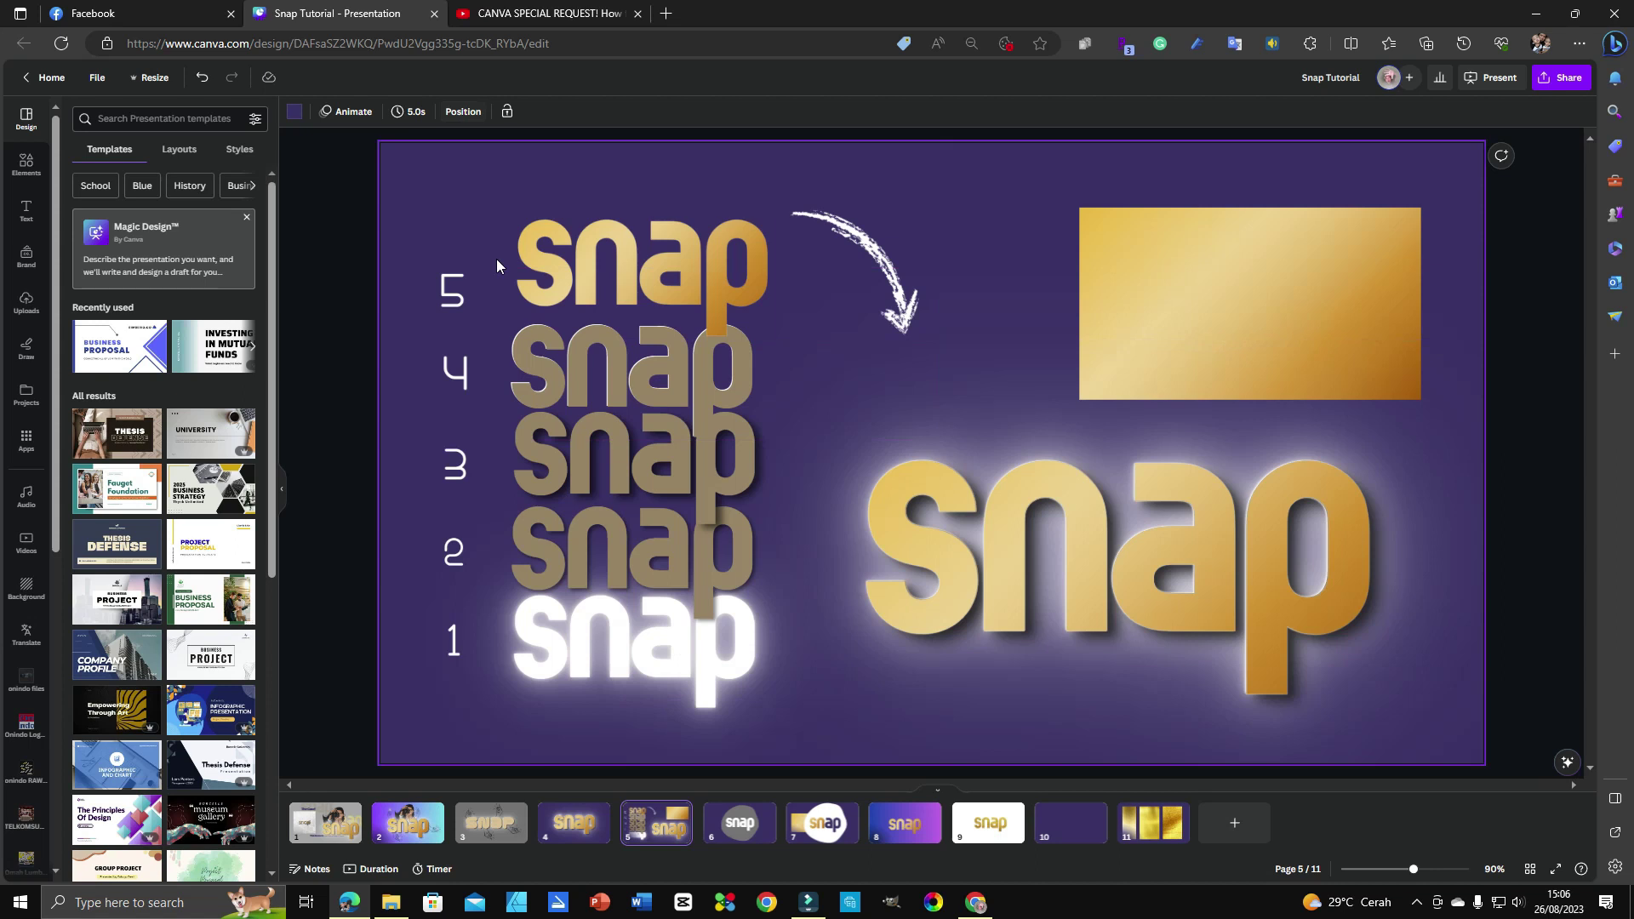
Check the text effect settings of the layer 4 word on page 5, then clear the selection.
left_click(545, 361)
left_click(703, 113)
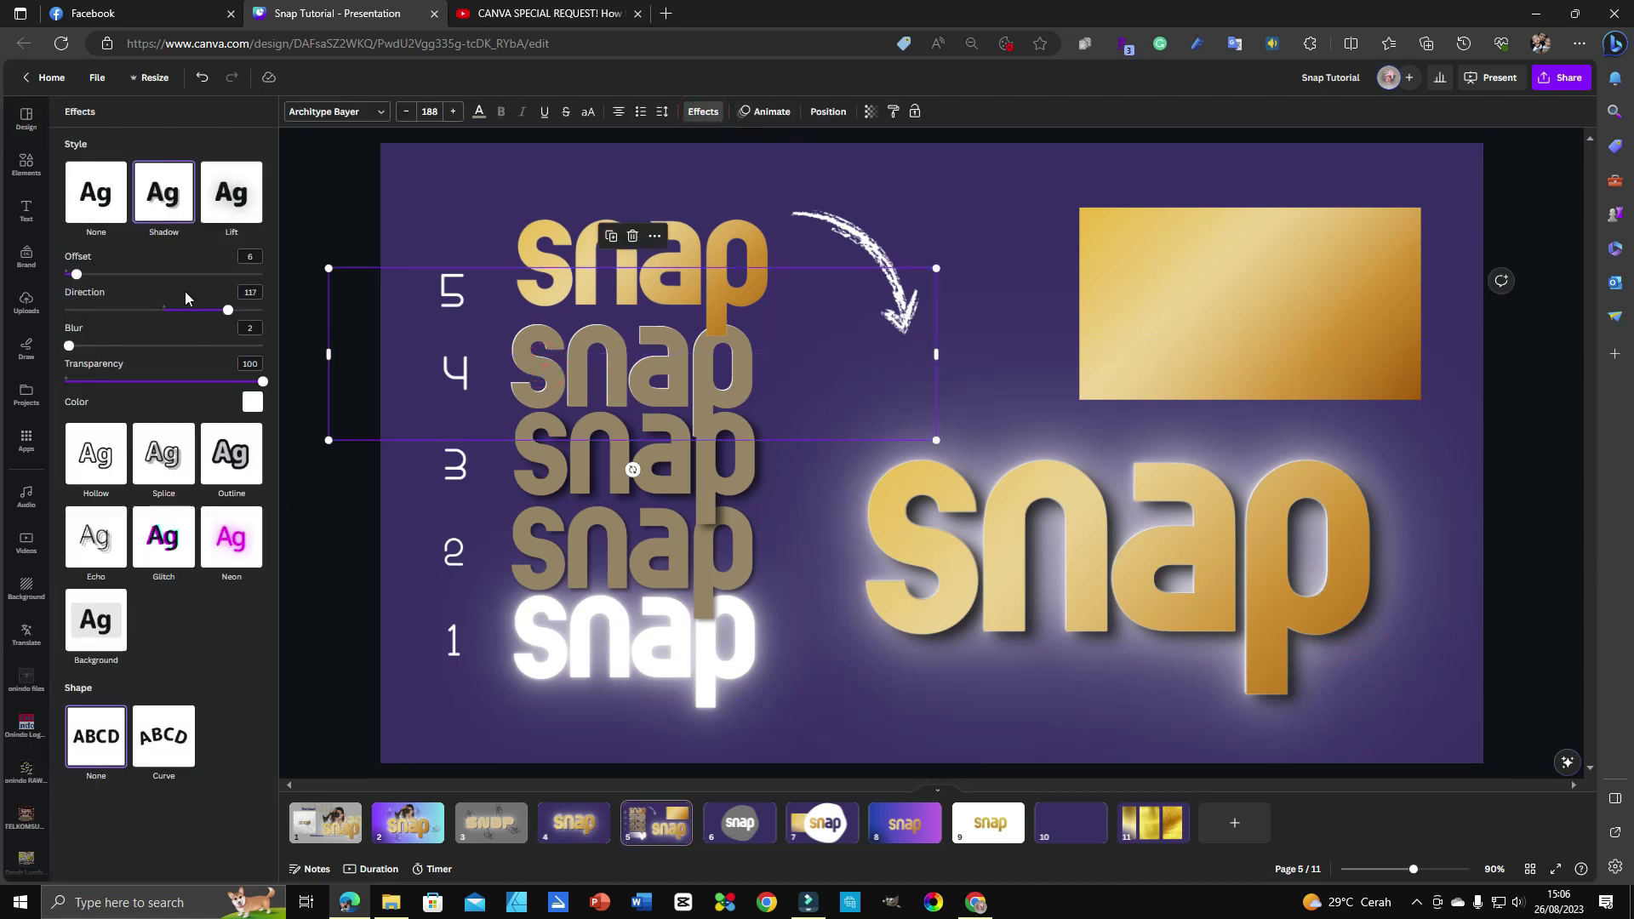
left_click(754, 727)
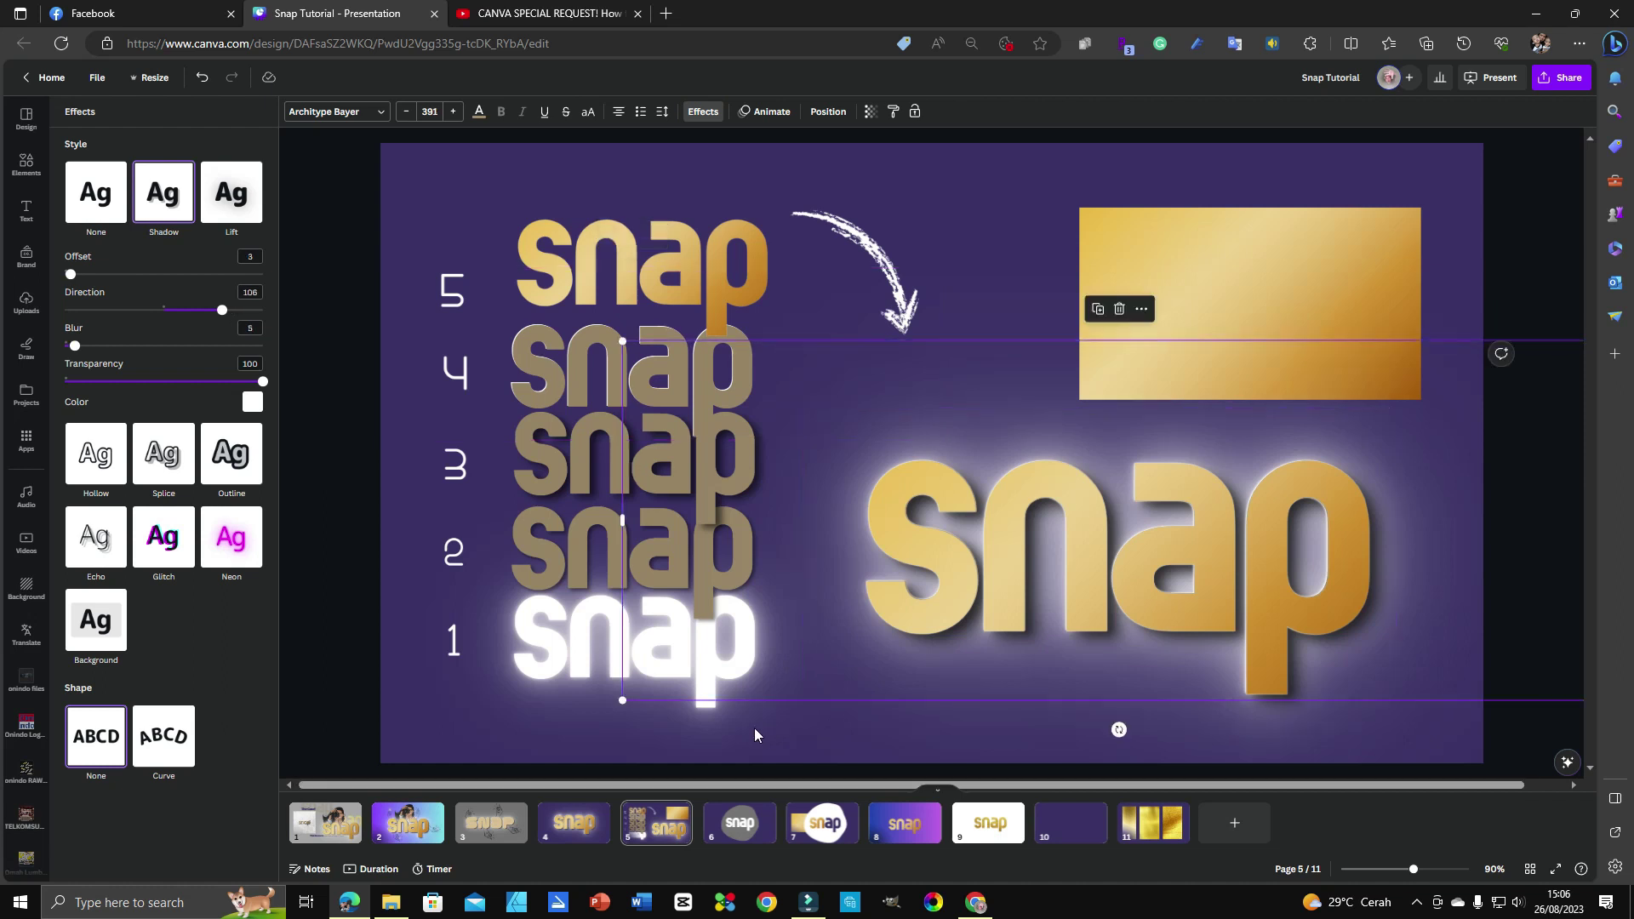
left_click(434, 182)
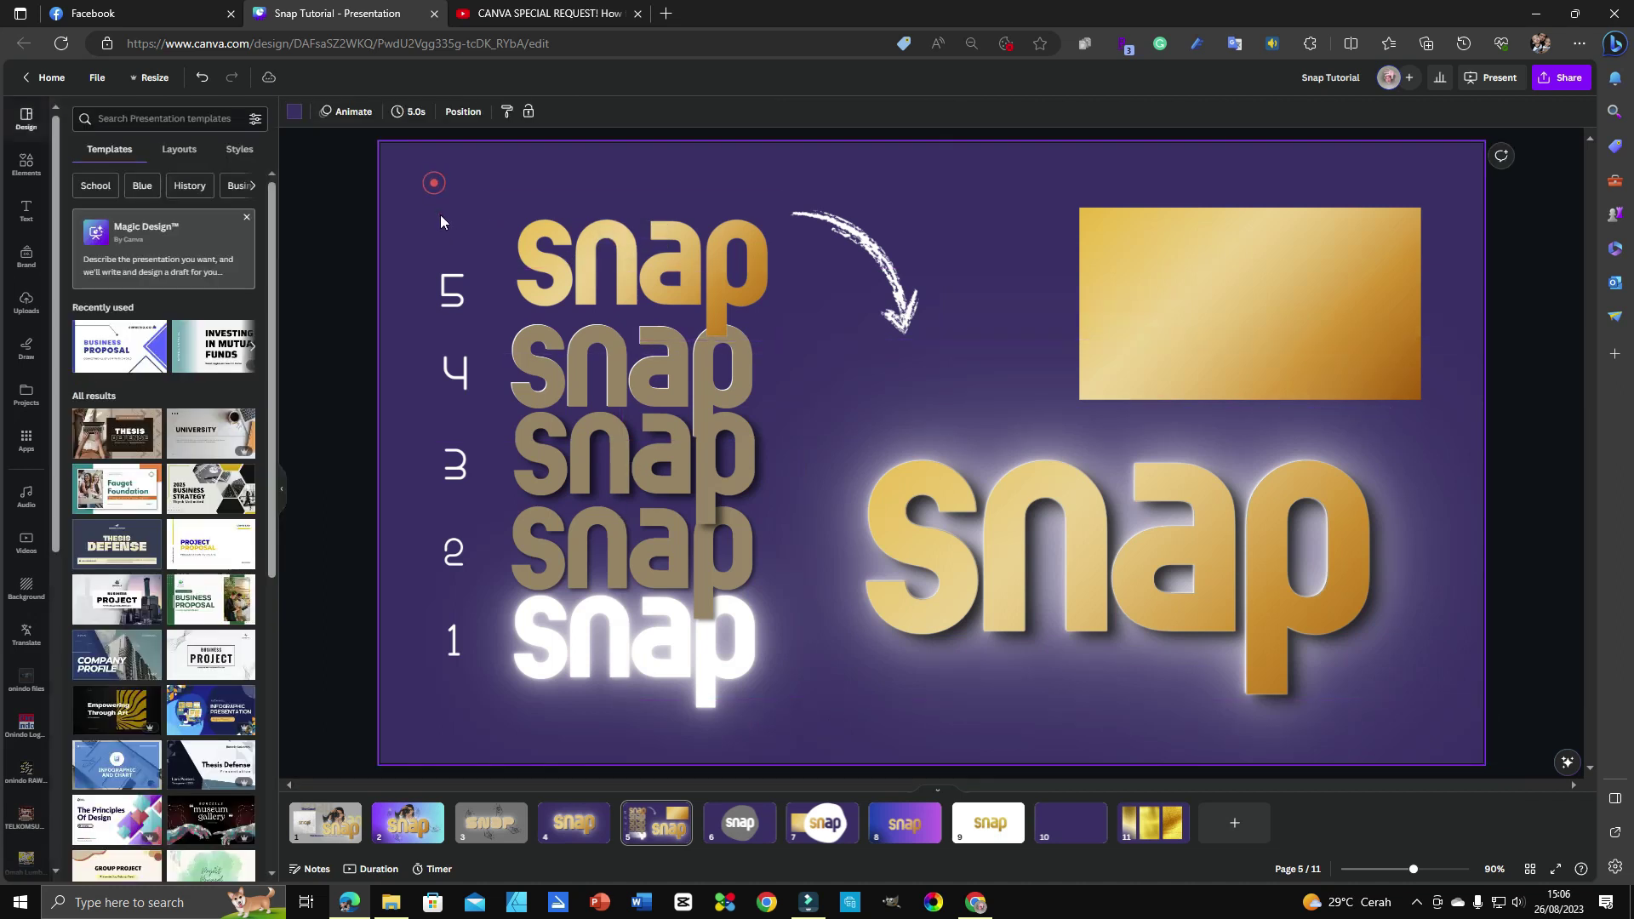
View the gold gradient image's title and keywords and capture a screenshot of its information card.
left_click(1201, 273)
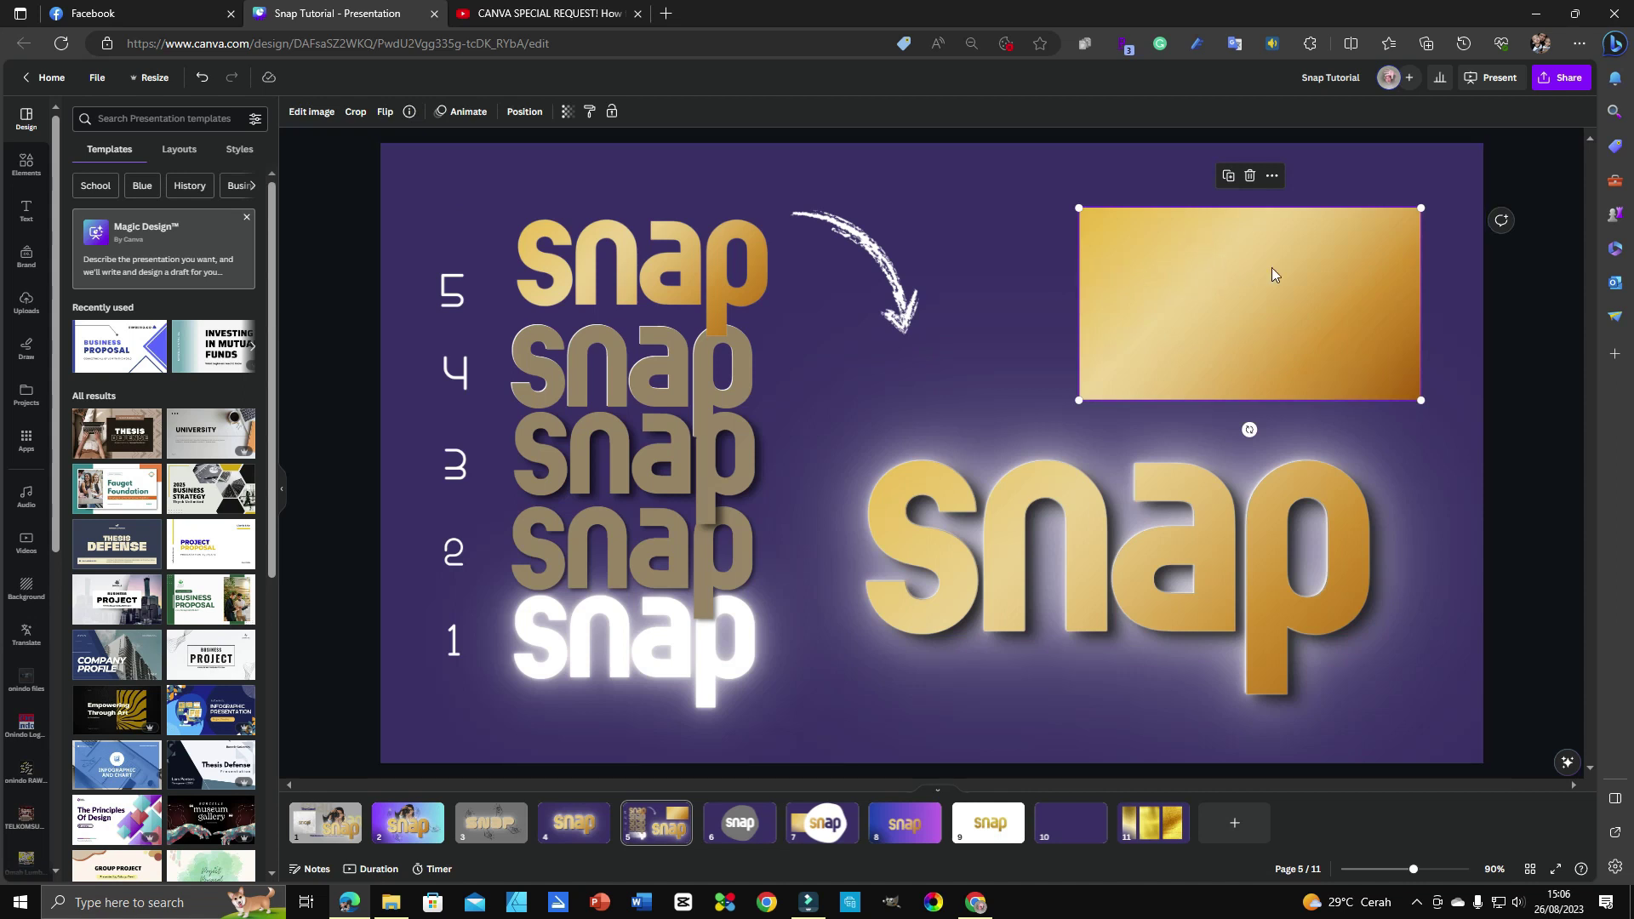
left_click(410, 113)
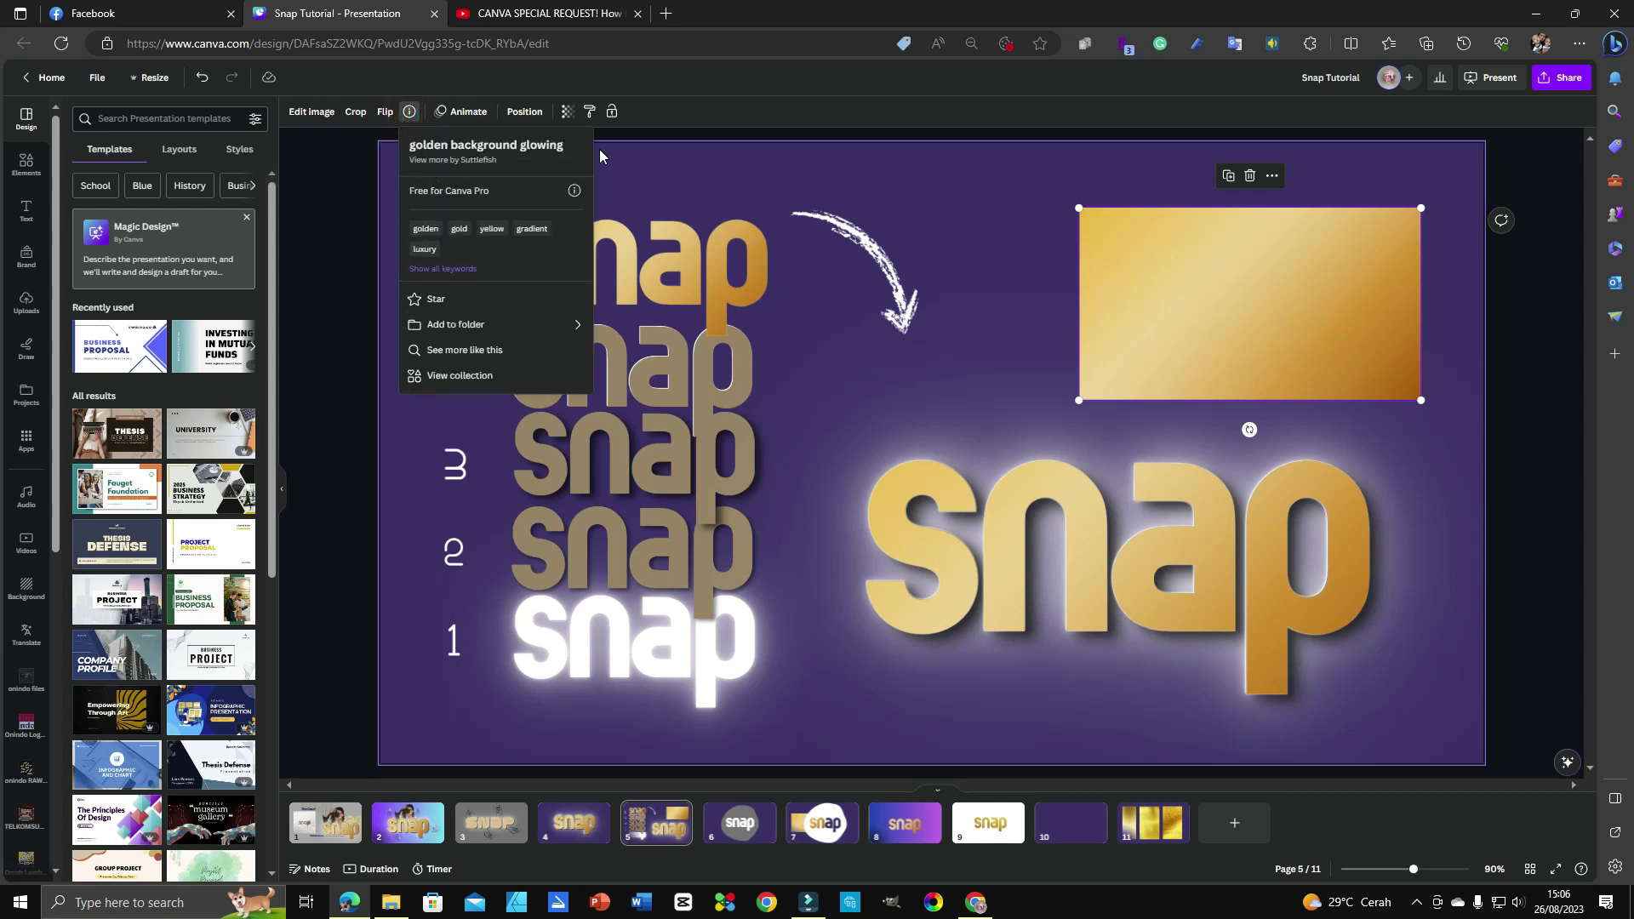
key("super+shift+s")
left_click_drag(401, 125, 589, 401)
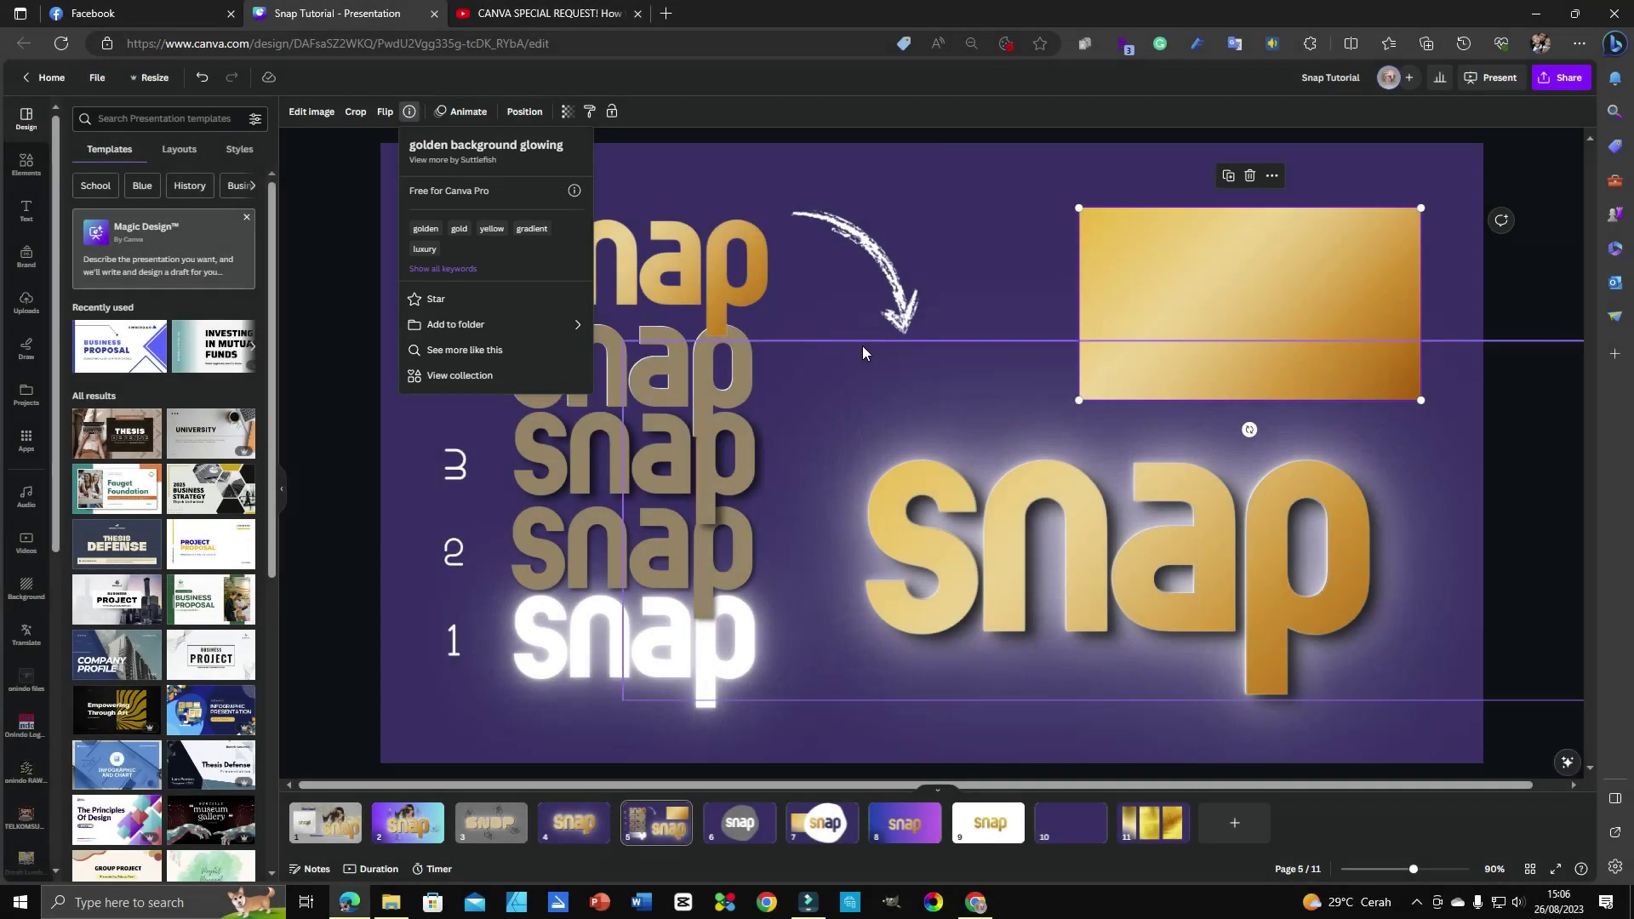
left_click(1202, 269)
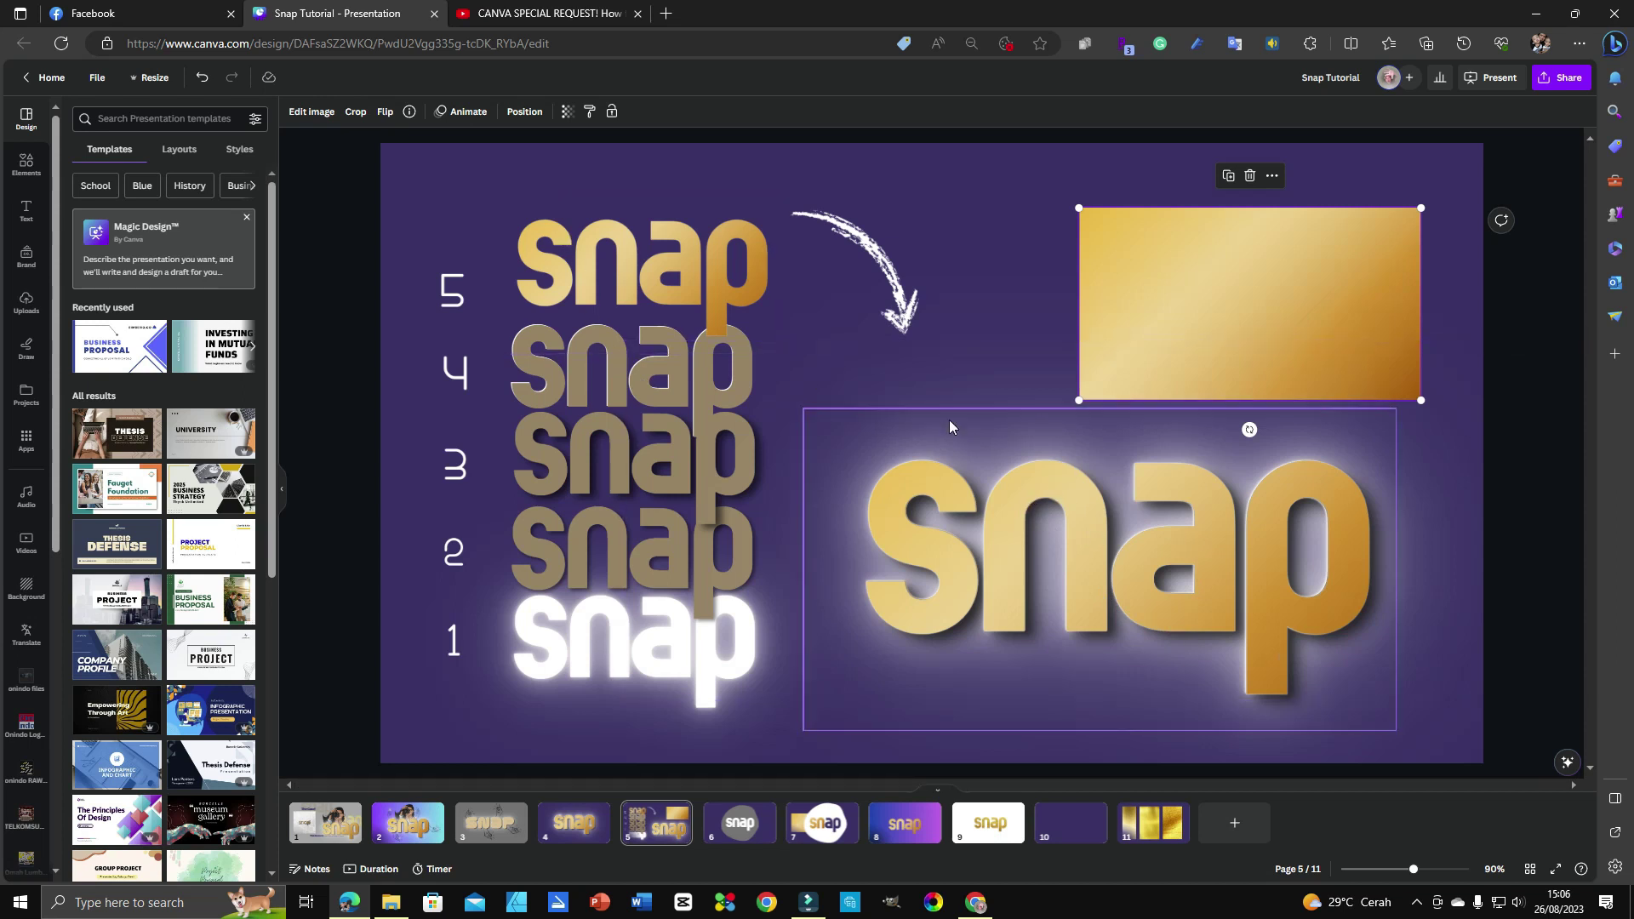
Inspect the gold layer 5 word and the finished word, then examine the font and Neon effect intensity of layer 1.
left_click(718, 253)
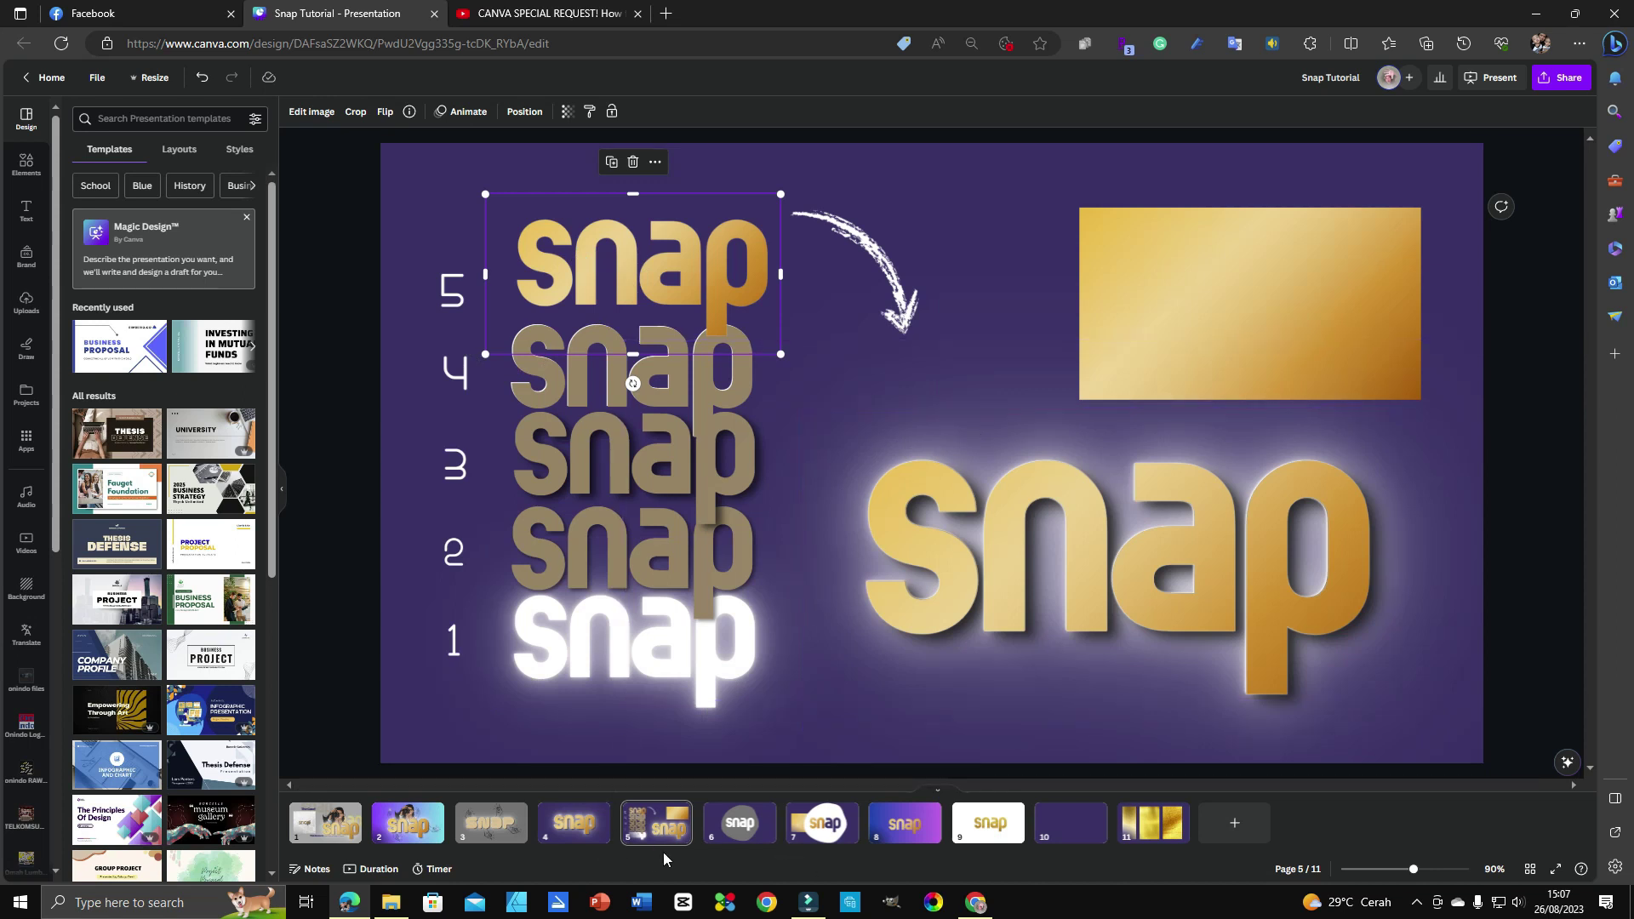
left_click(1081, 564)
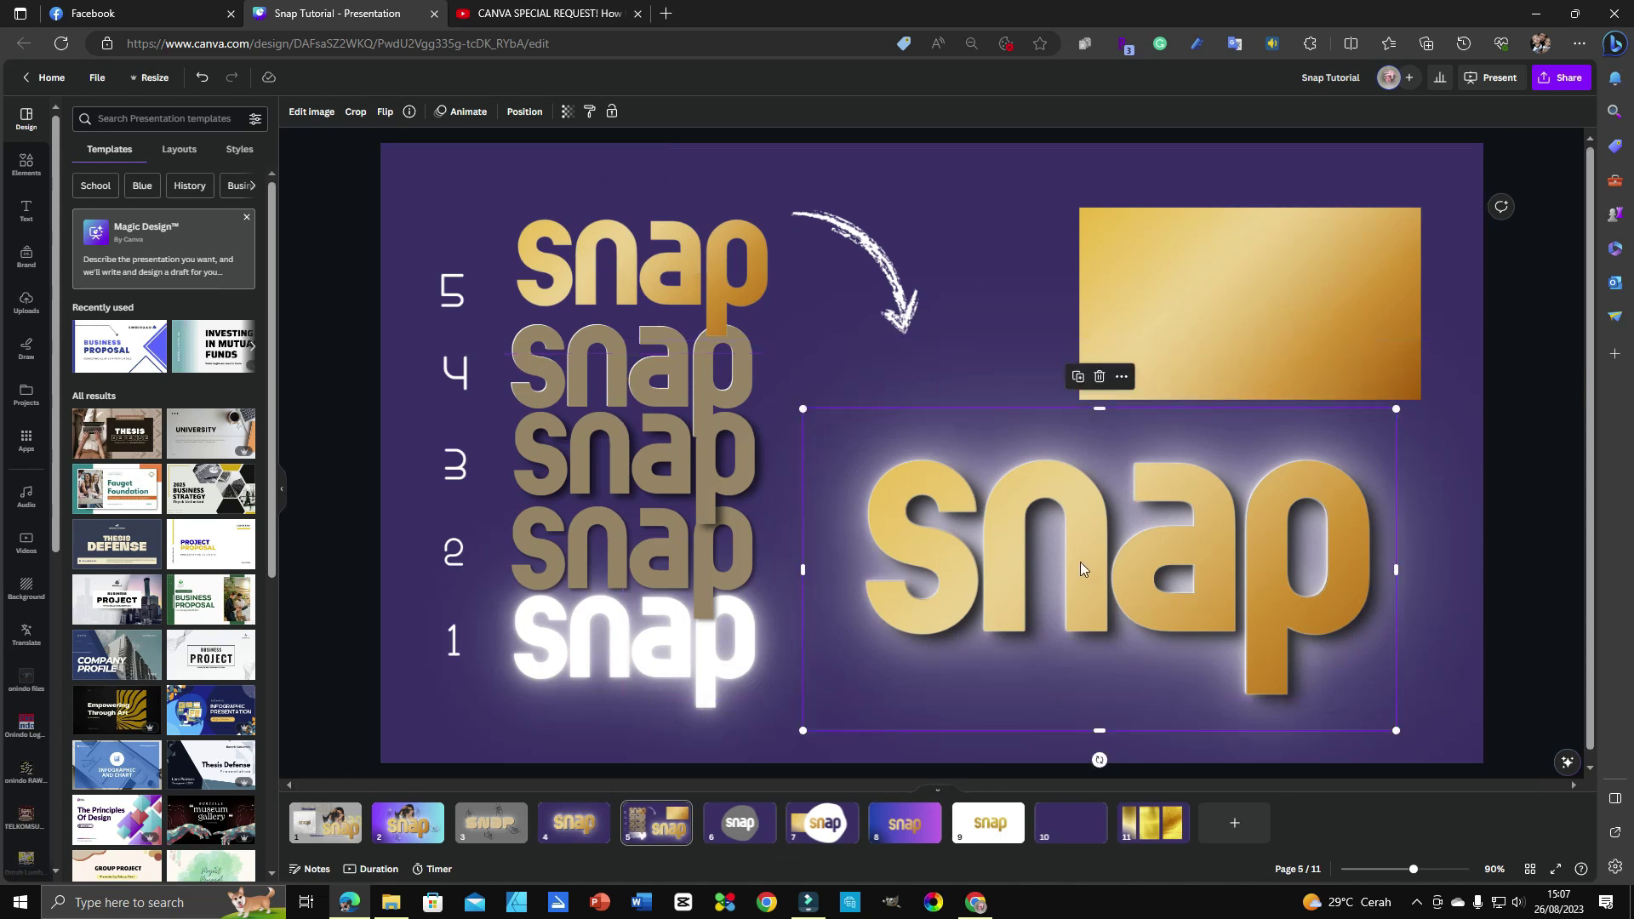
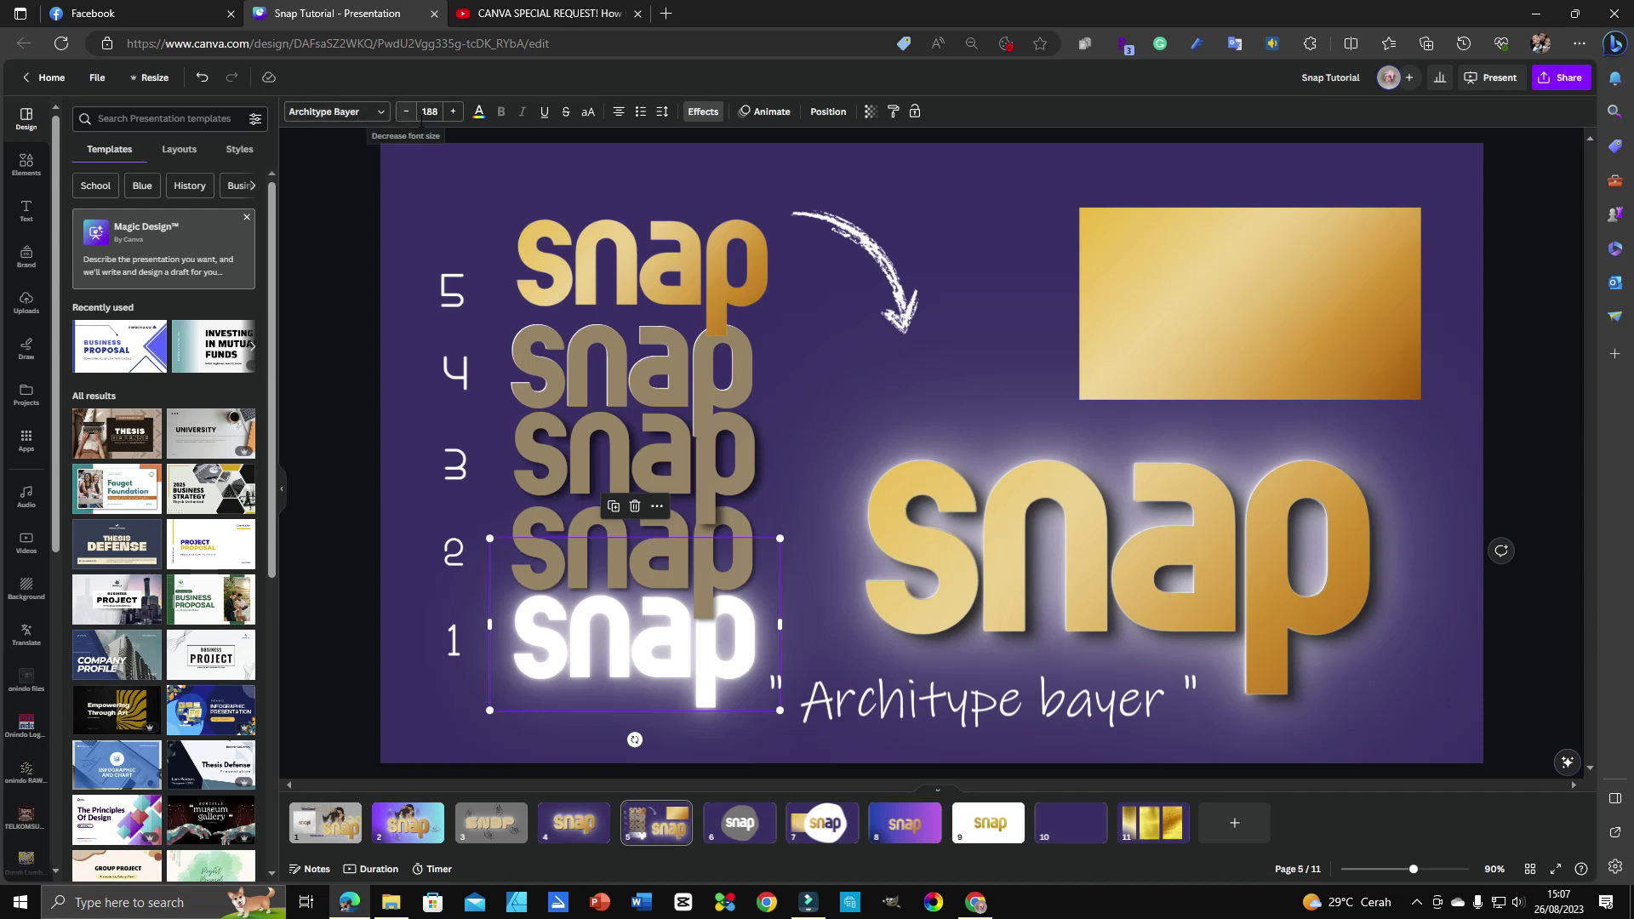
left_click(702, 116)
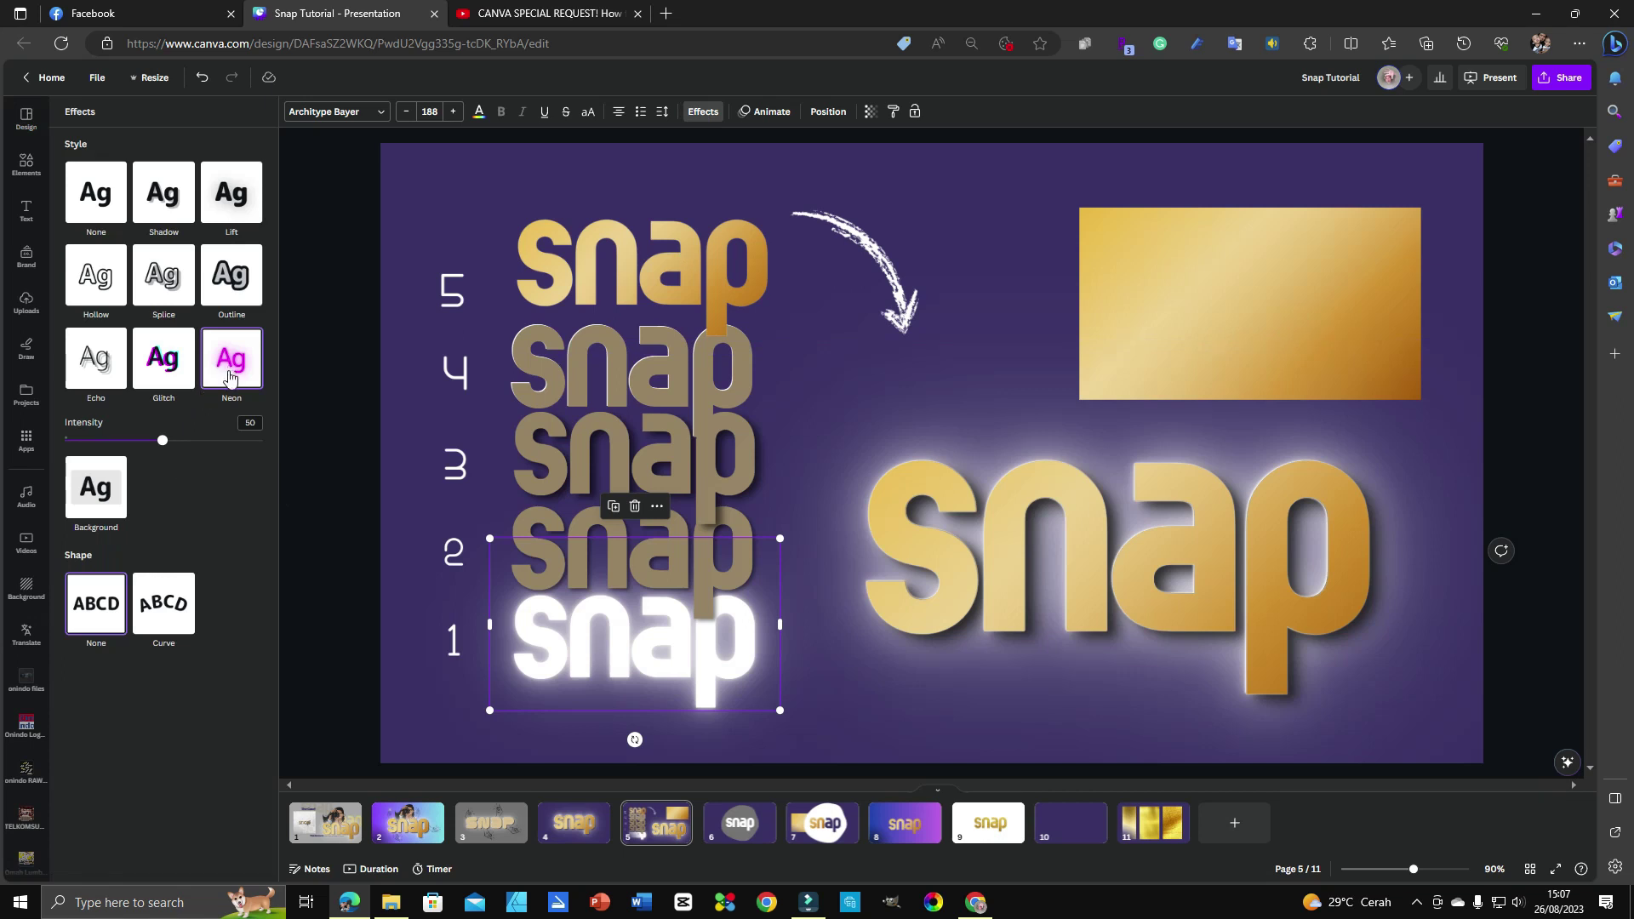
mouse_move(162, 442)
left_mouse_down()
mouse_move(267, 442)
mouse_move(162, 457)
left_mouse_up()
Examine the Shadow effect's offset, direction, blur, transparency and color for the layer 2 and layer 3 words.
left_click(457, 555)
left_click(543, 557)
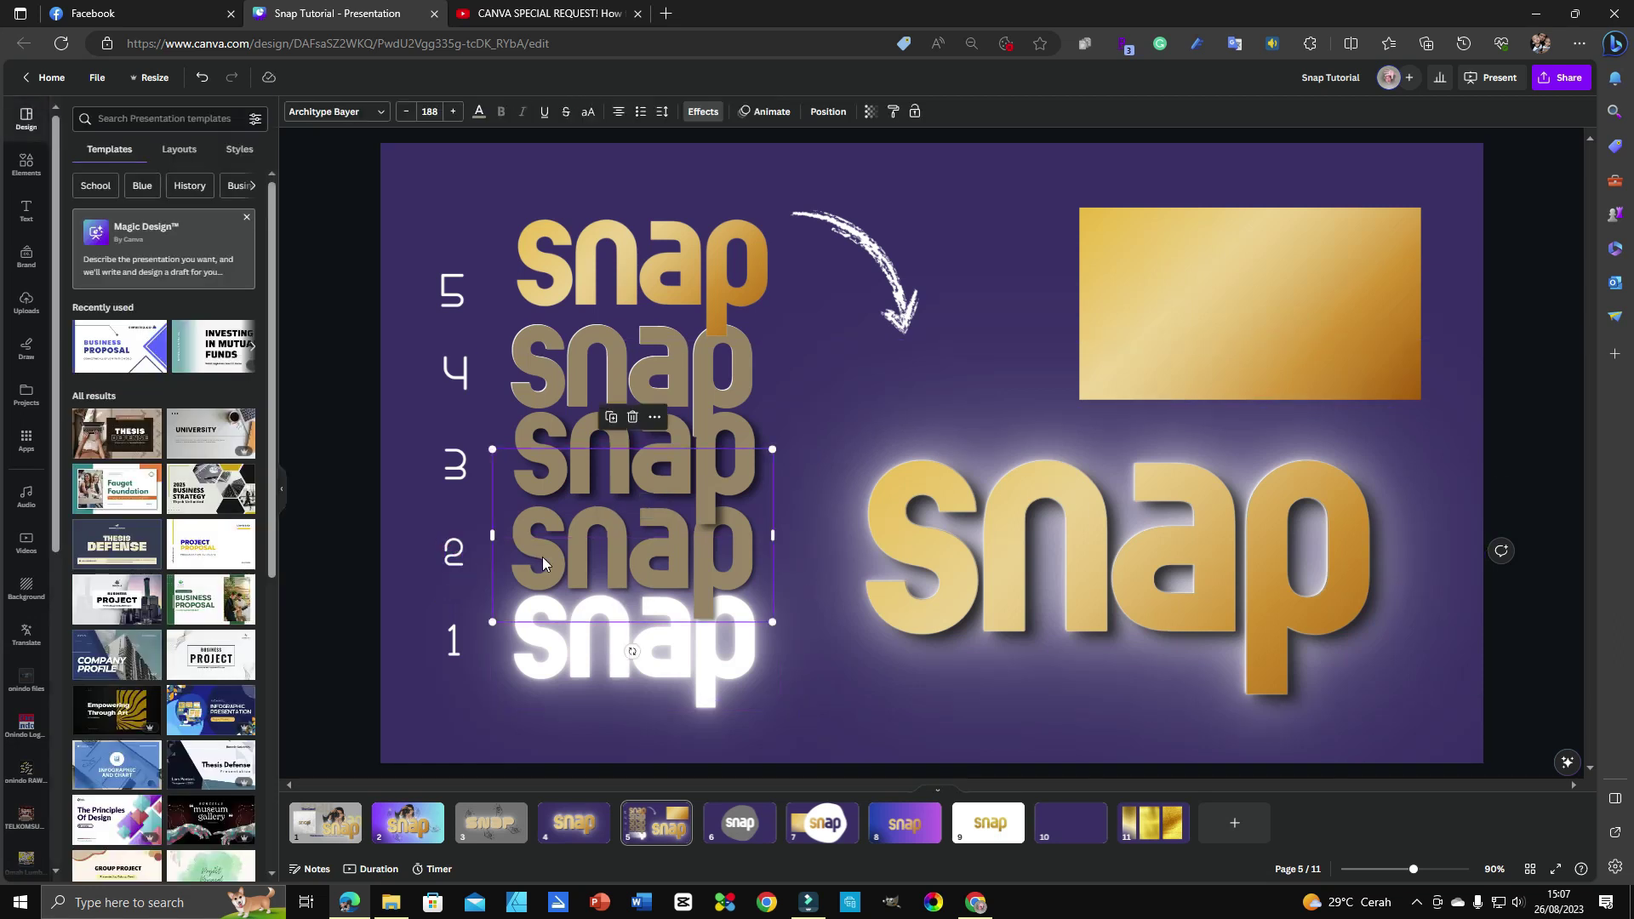
left_click(702, 114)
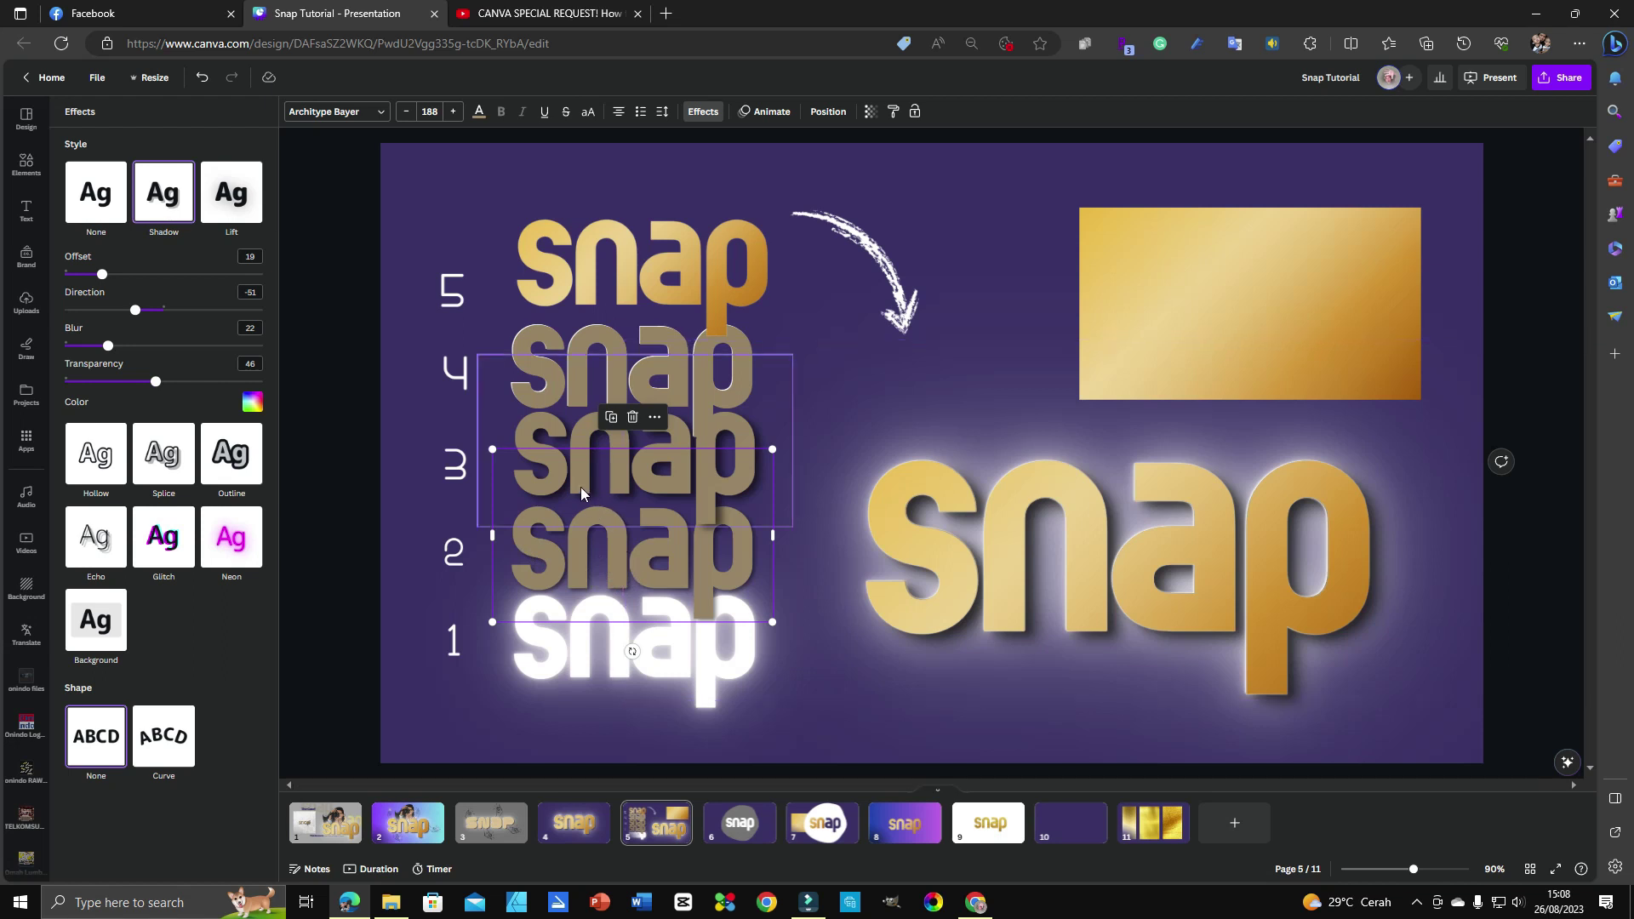
left_click(538, 474)
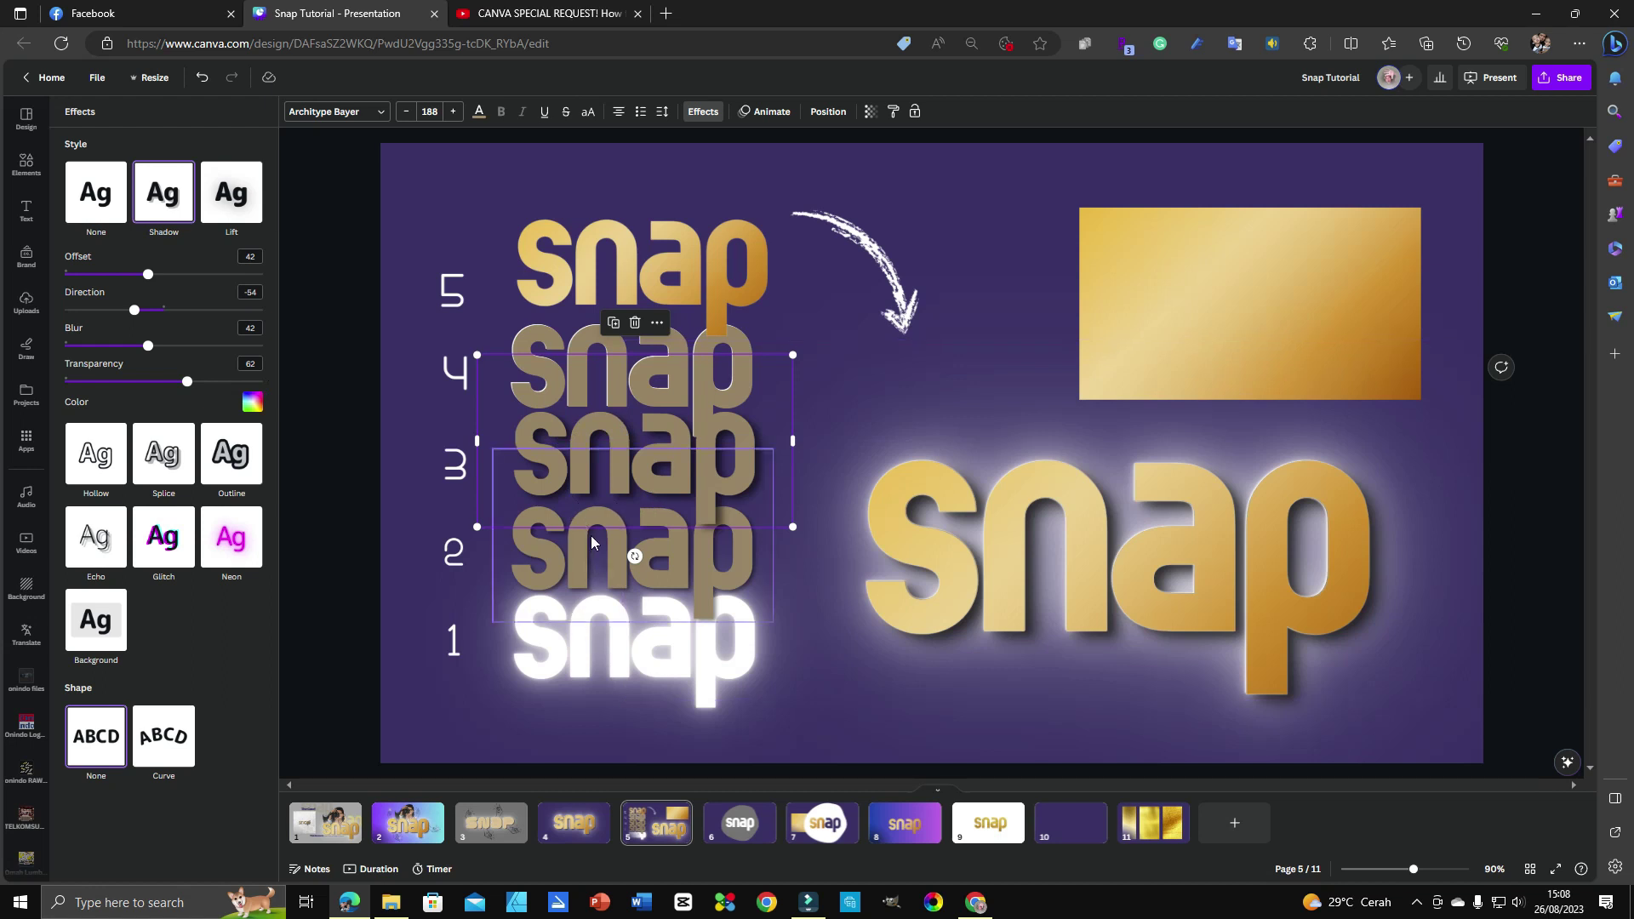
Examine the Shadow effect settings of the layer 4 word, then open the gold layer 5 image for cropping.
left_click(540, 378)
double_click(541, 379)
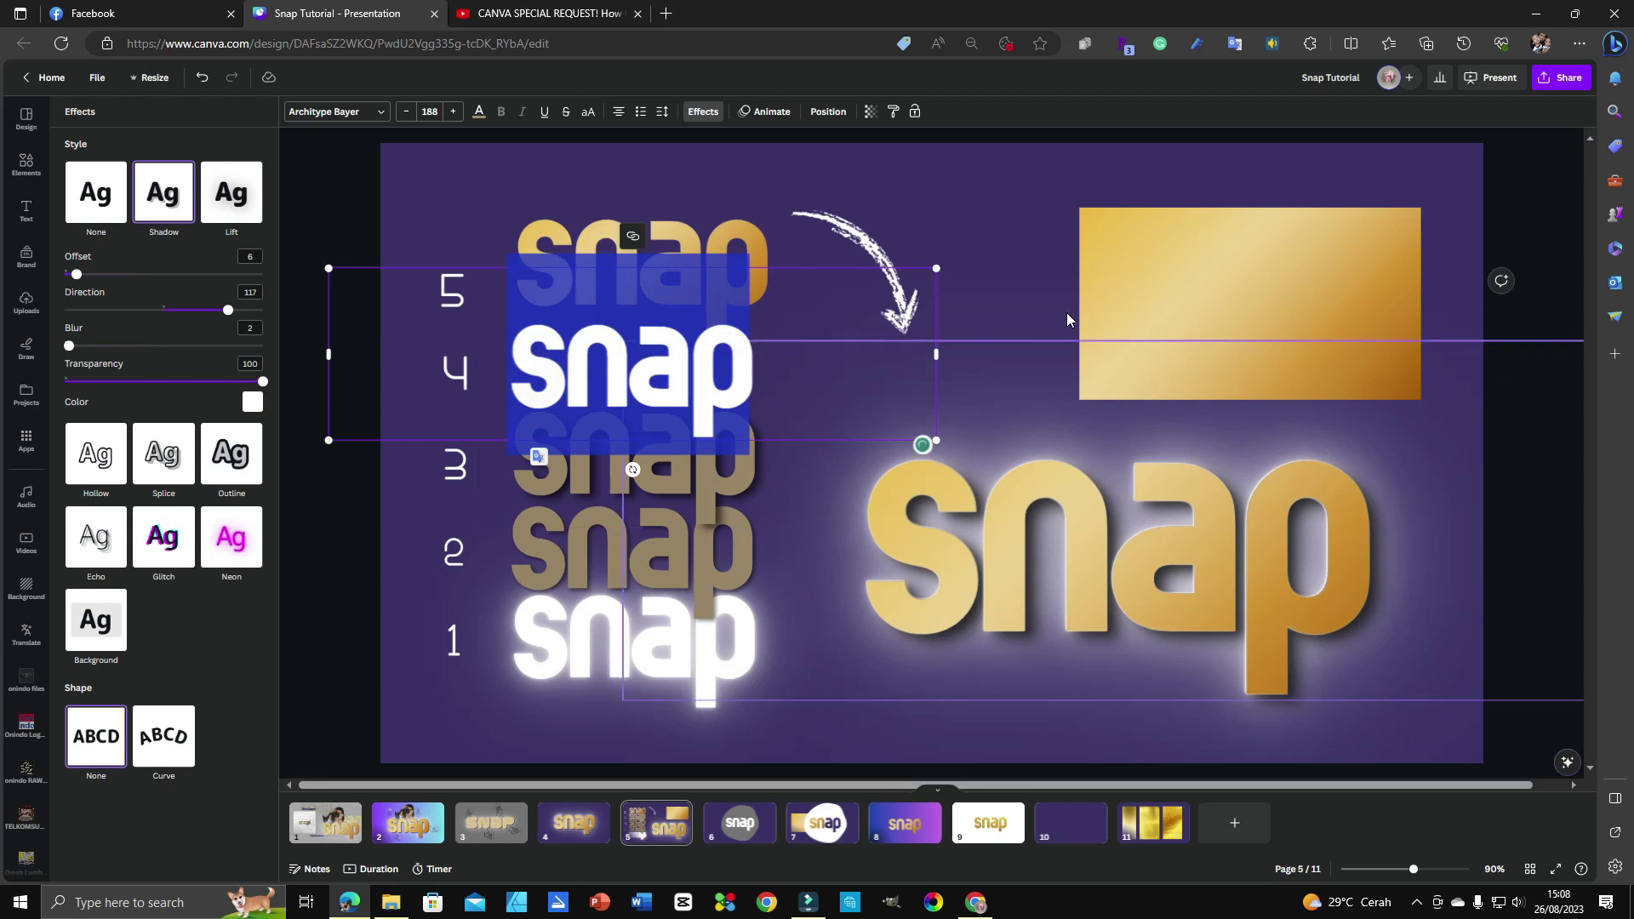
left_click(1025, 252)
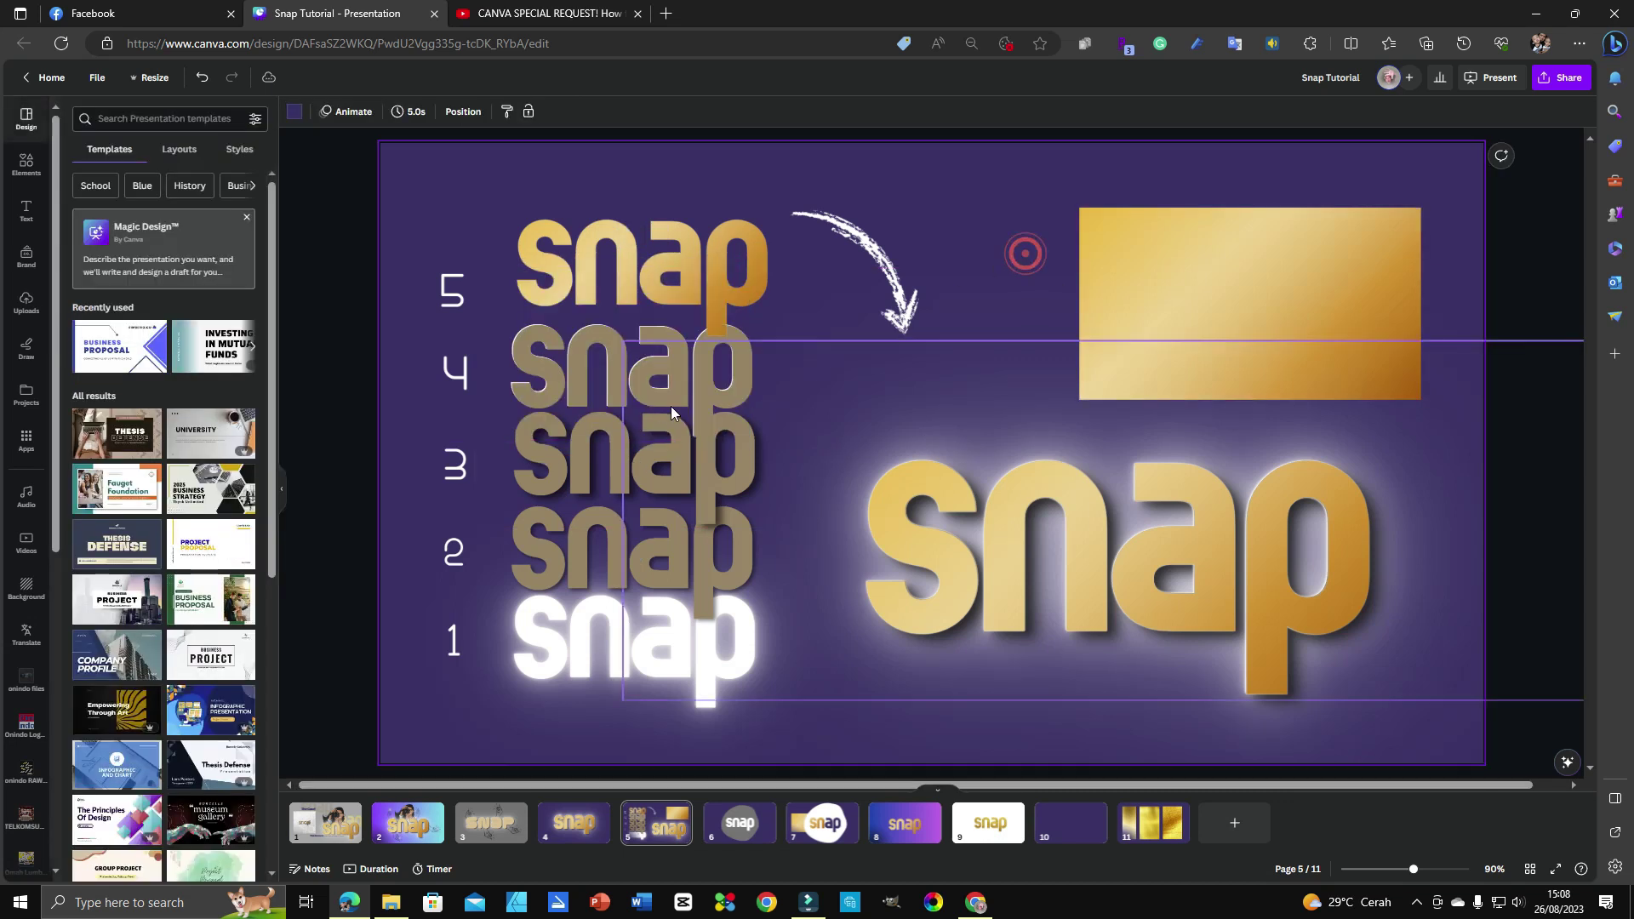
left_click(533, 366)
left_click(703, 111)
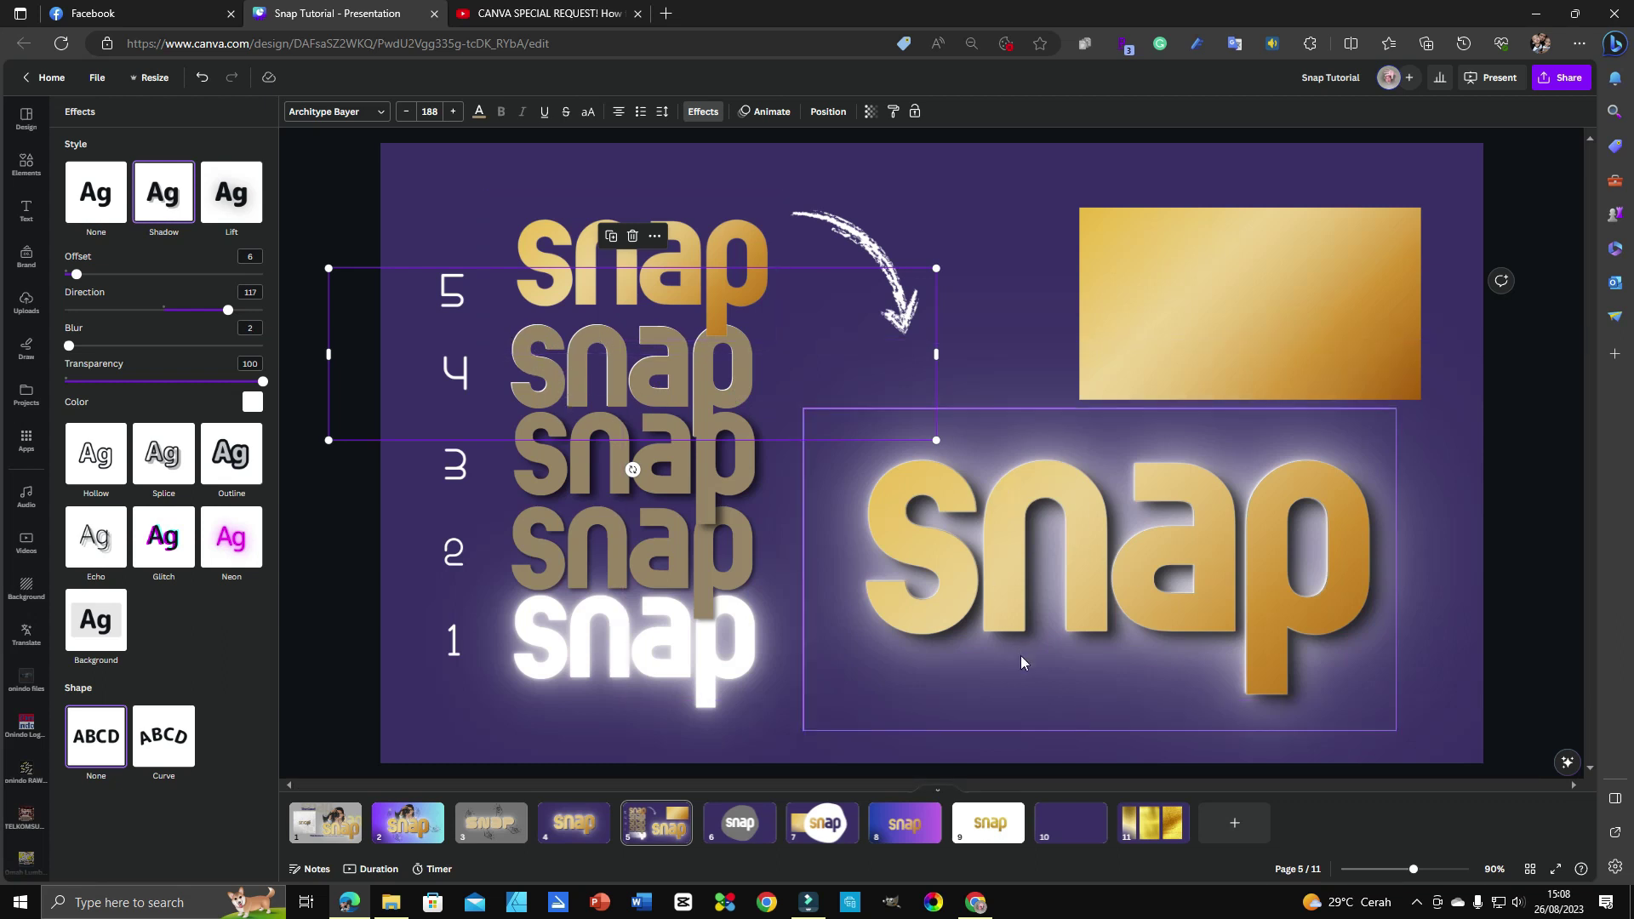
left_click(739, 251)
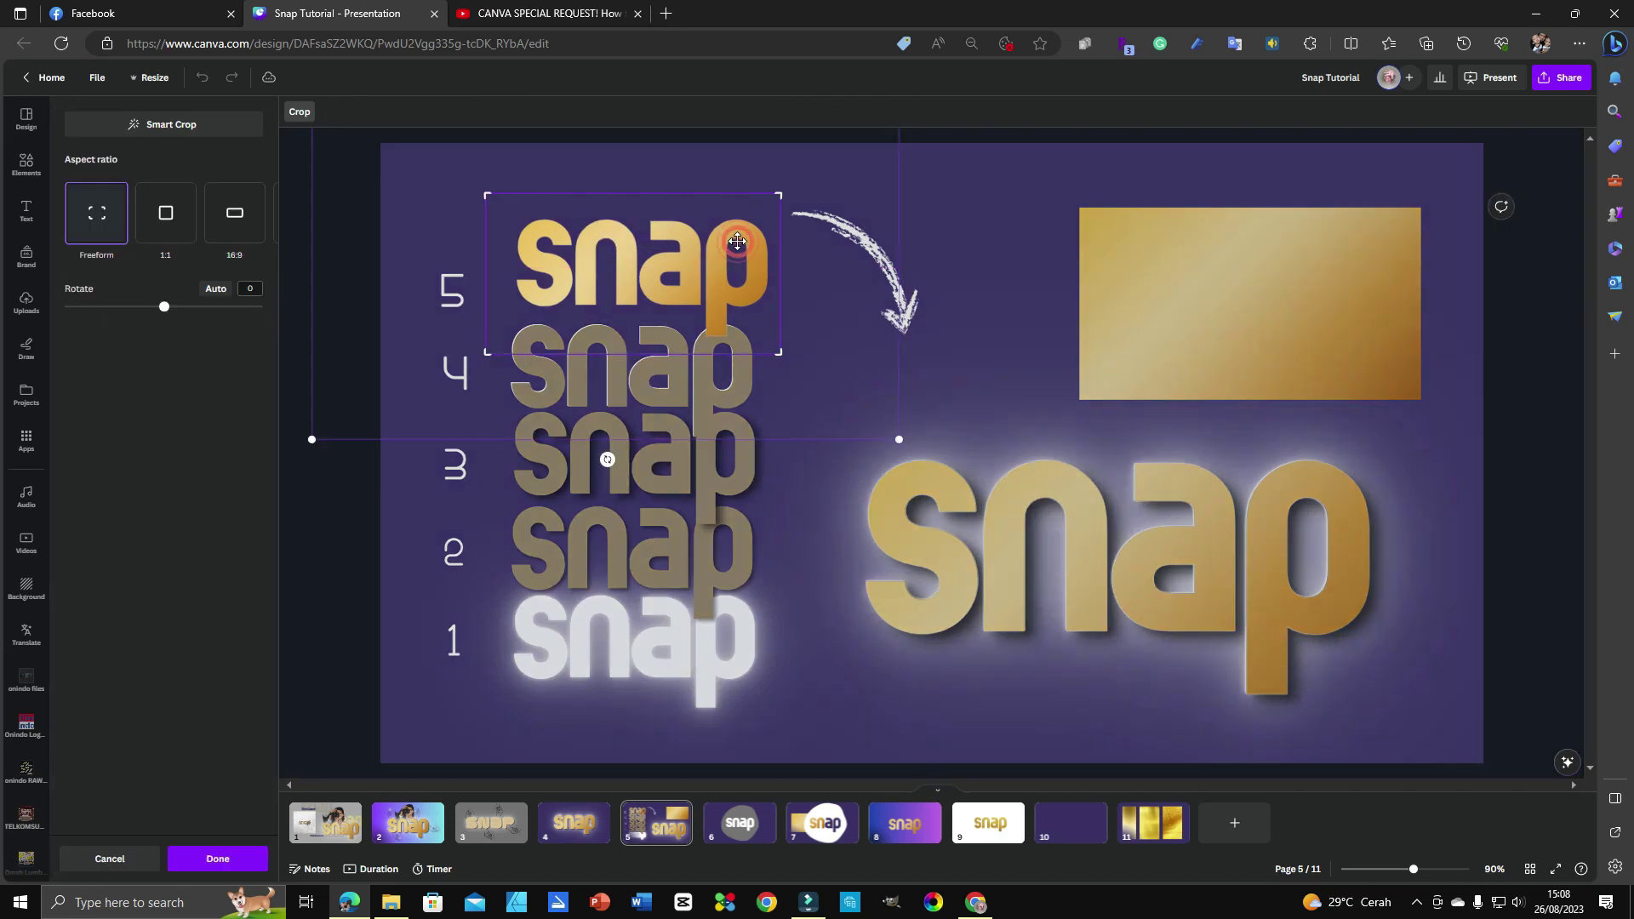
Leave the crop view of the gold layer 5 image and check the image on page 5.
double_click(737, 248)
left_click(1011, 205)
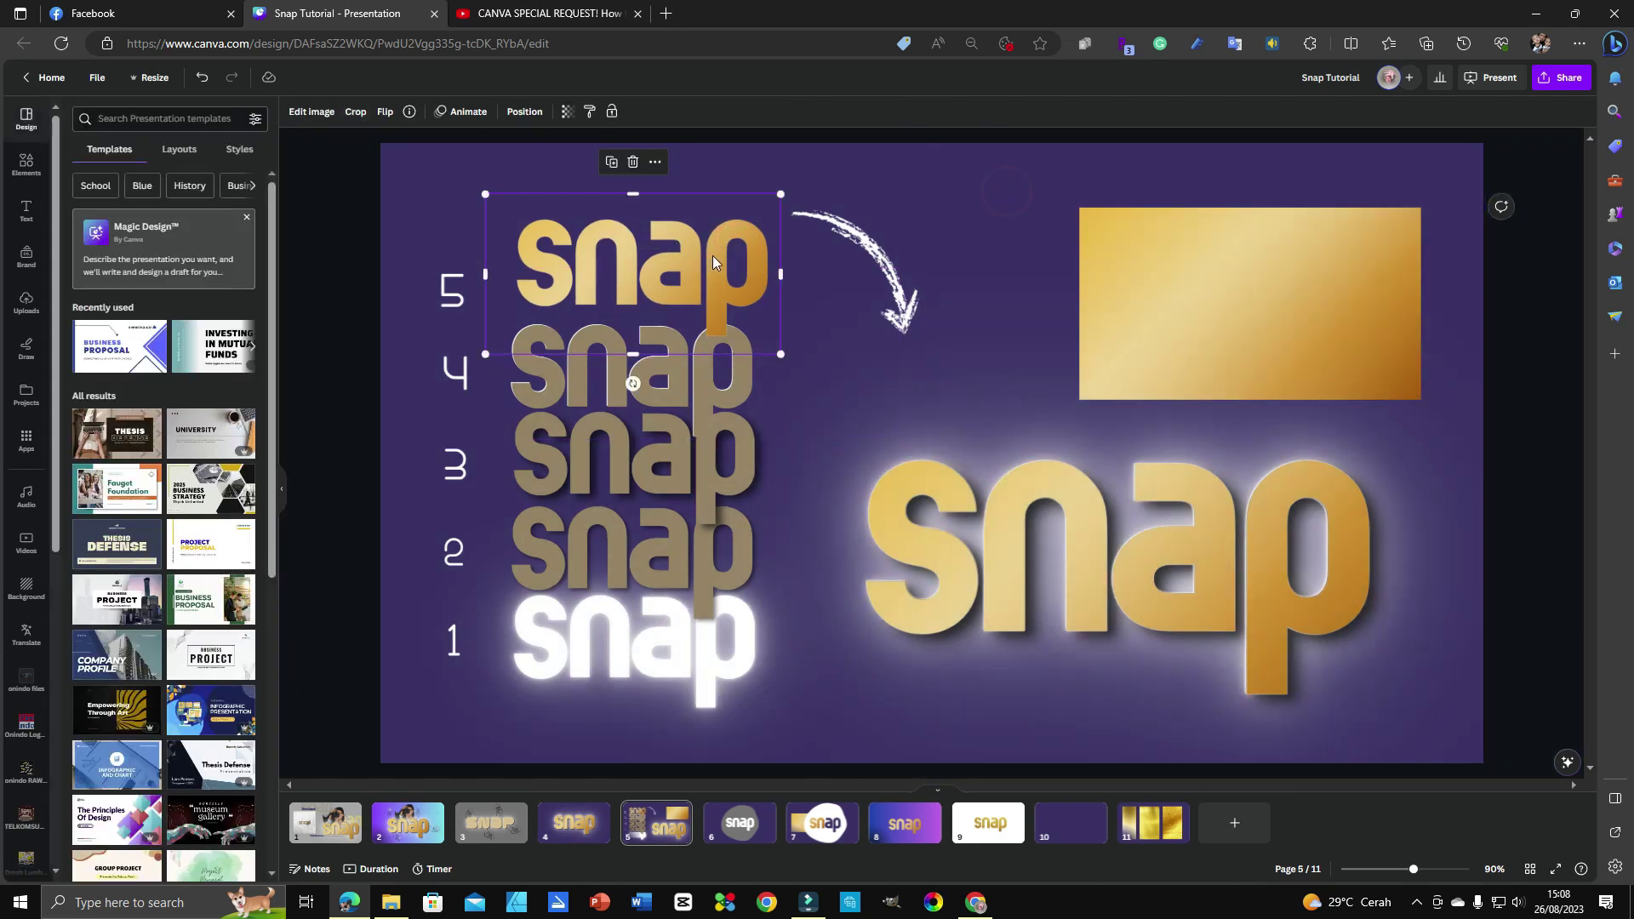
left_click(713, 250)
On page 7, shift the white blob image with the cut-out word further right across the gold gradient.
left_click(822, 823)
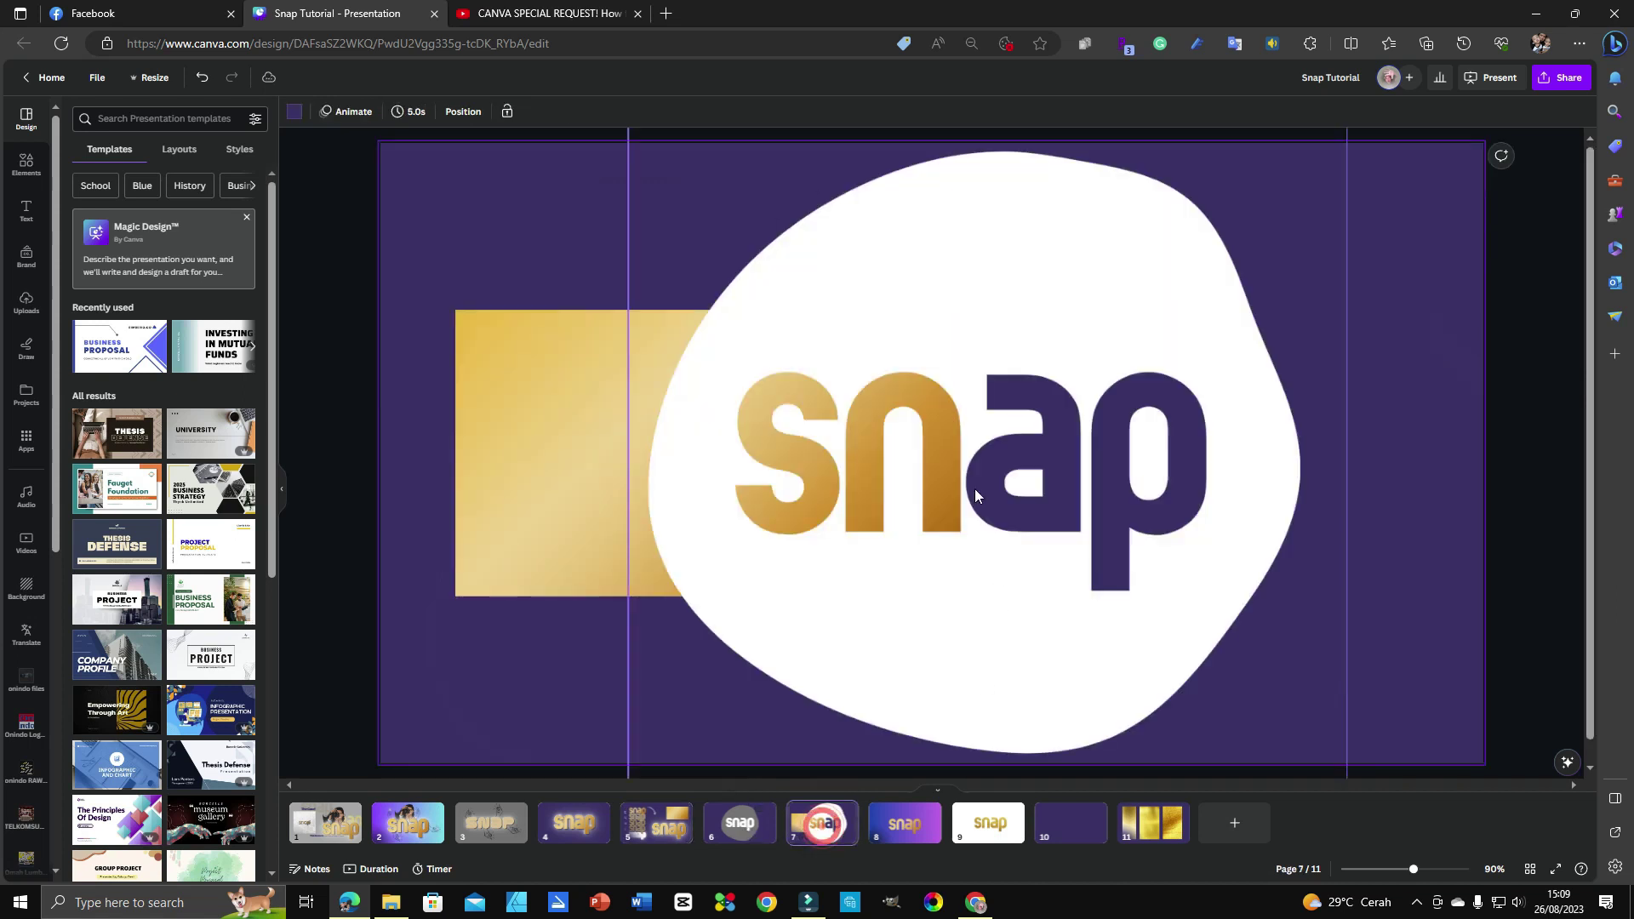
left_click(1007, 298)
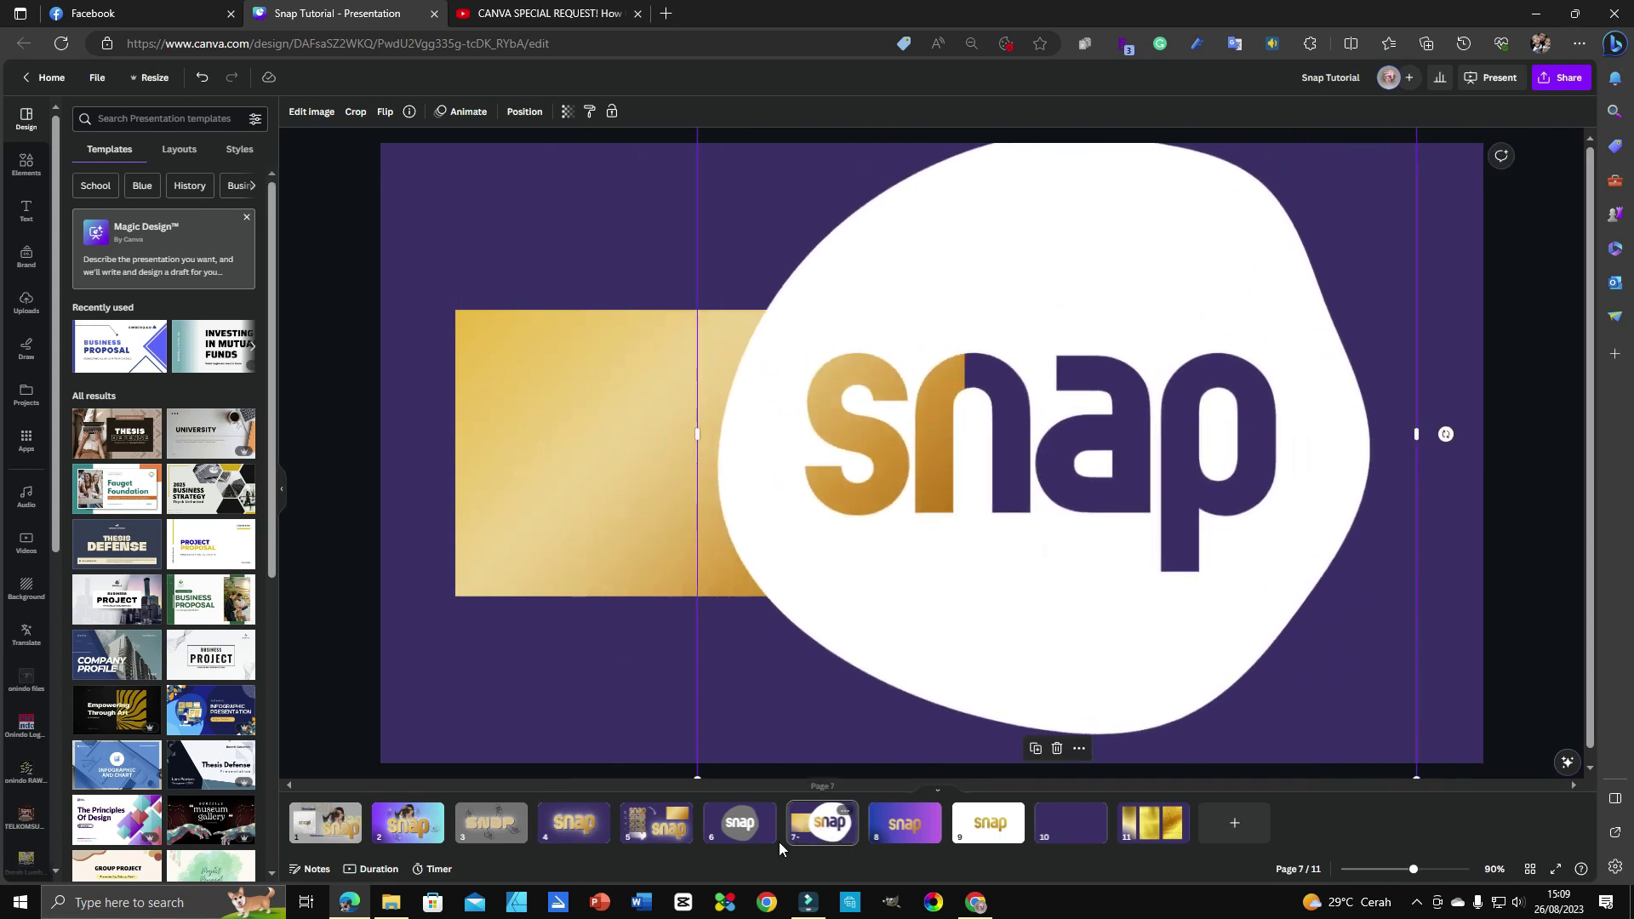
On page 6, nudge the gray blob behind the word slightly down and check the blob's color hex code.
left_click(740, 838)
left_click(1053, 244)
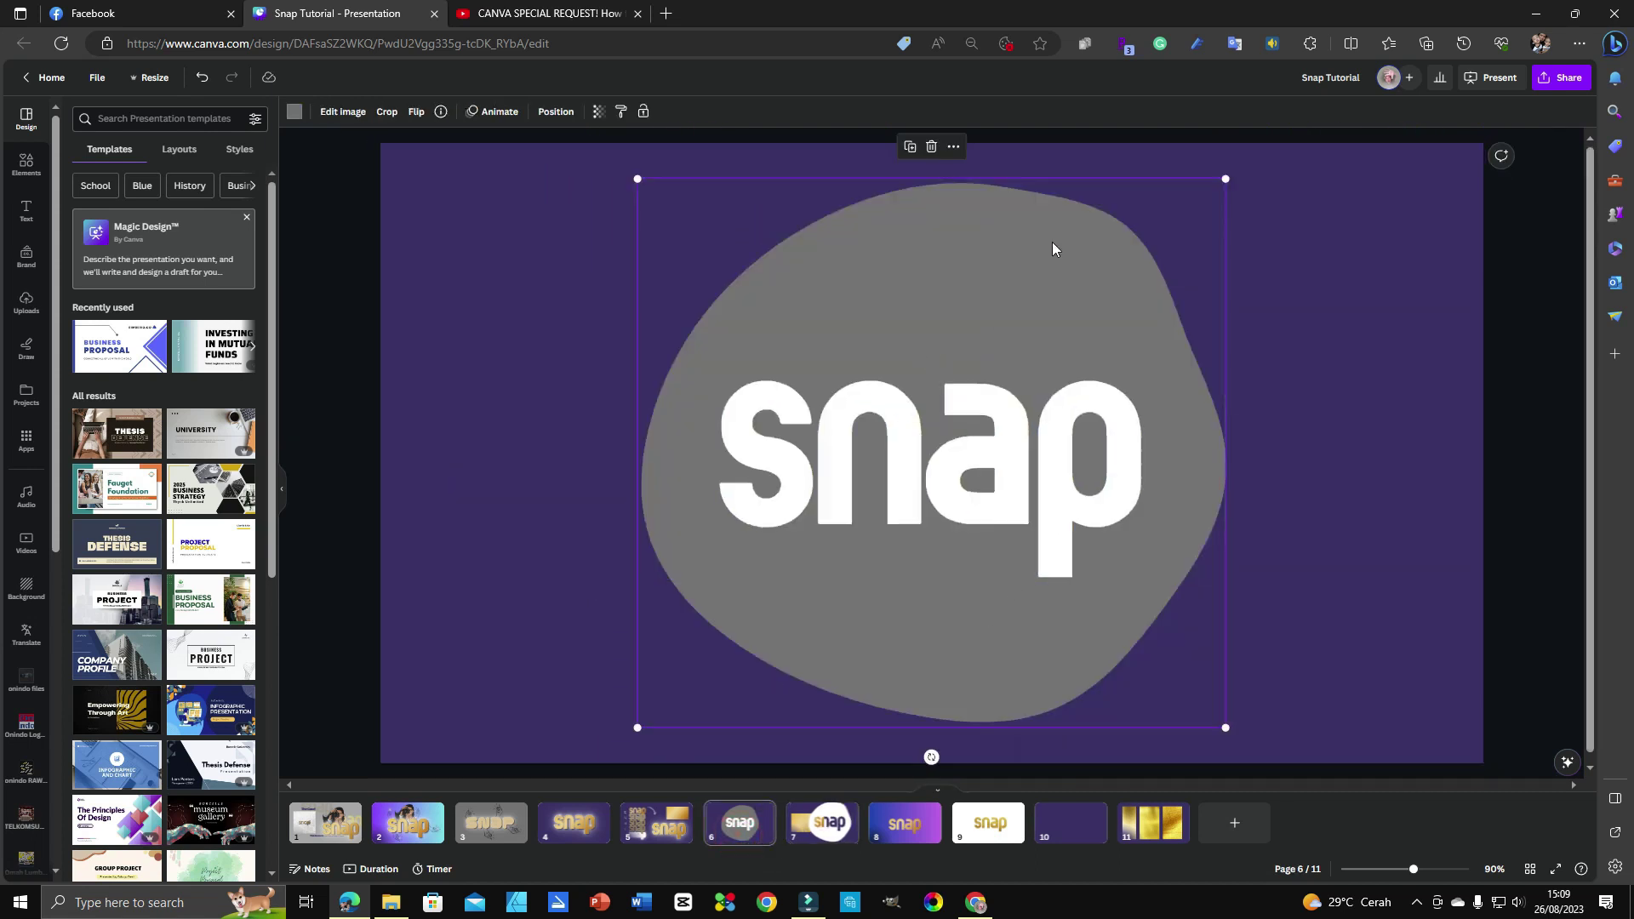
left_click(1053, 243)
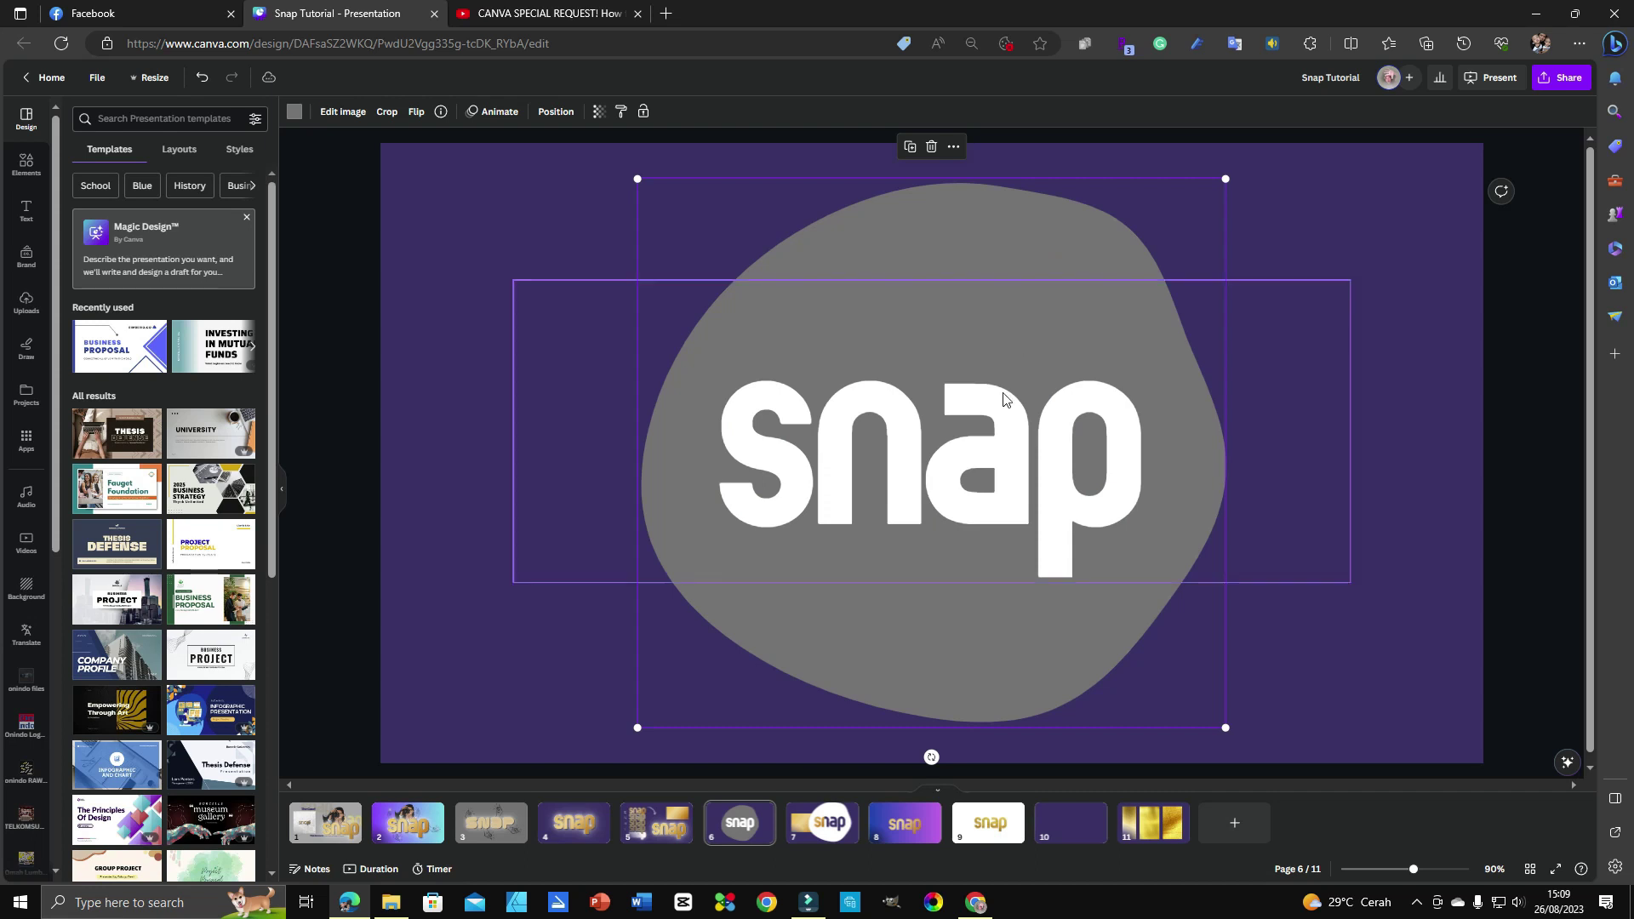
mouse_move(974, 472)
left_mouse_down()
mouse_move(711, 492)
mouse_move(1162, 498)
mouse_move(954, 486)
mouse_move(973, 481)
left_mouse_up()
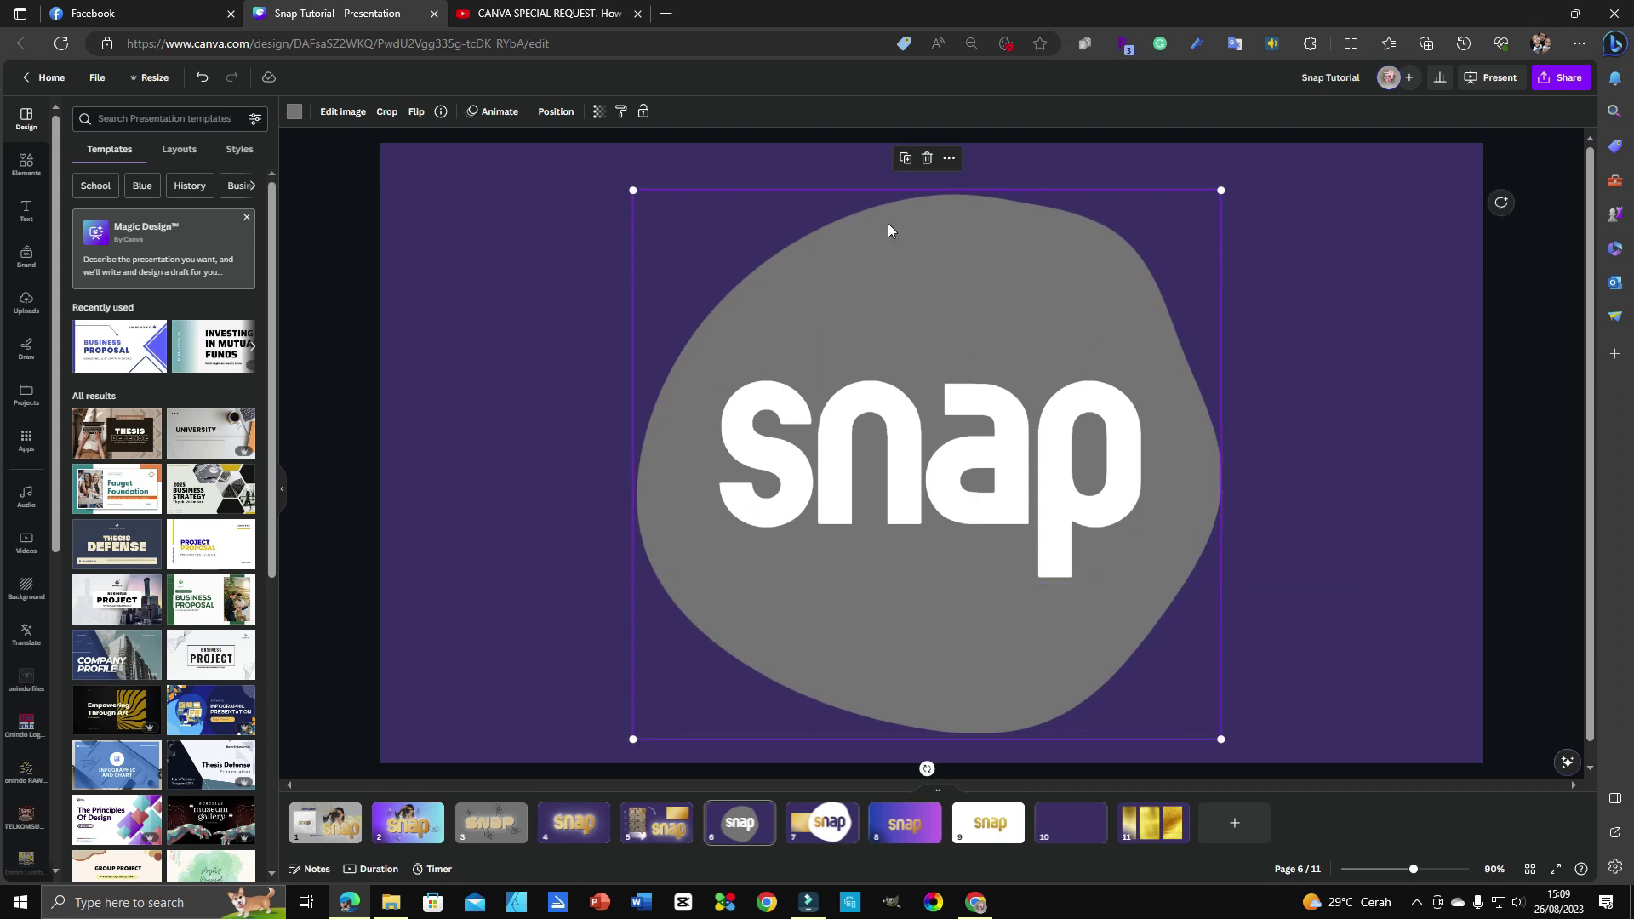
left_click(293, 113)
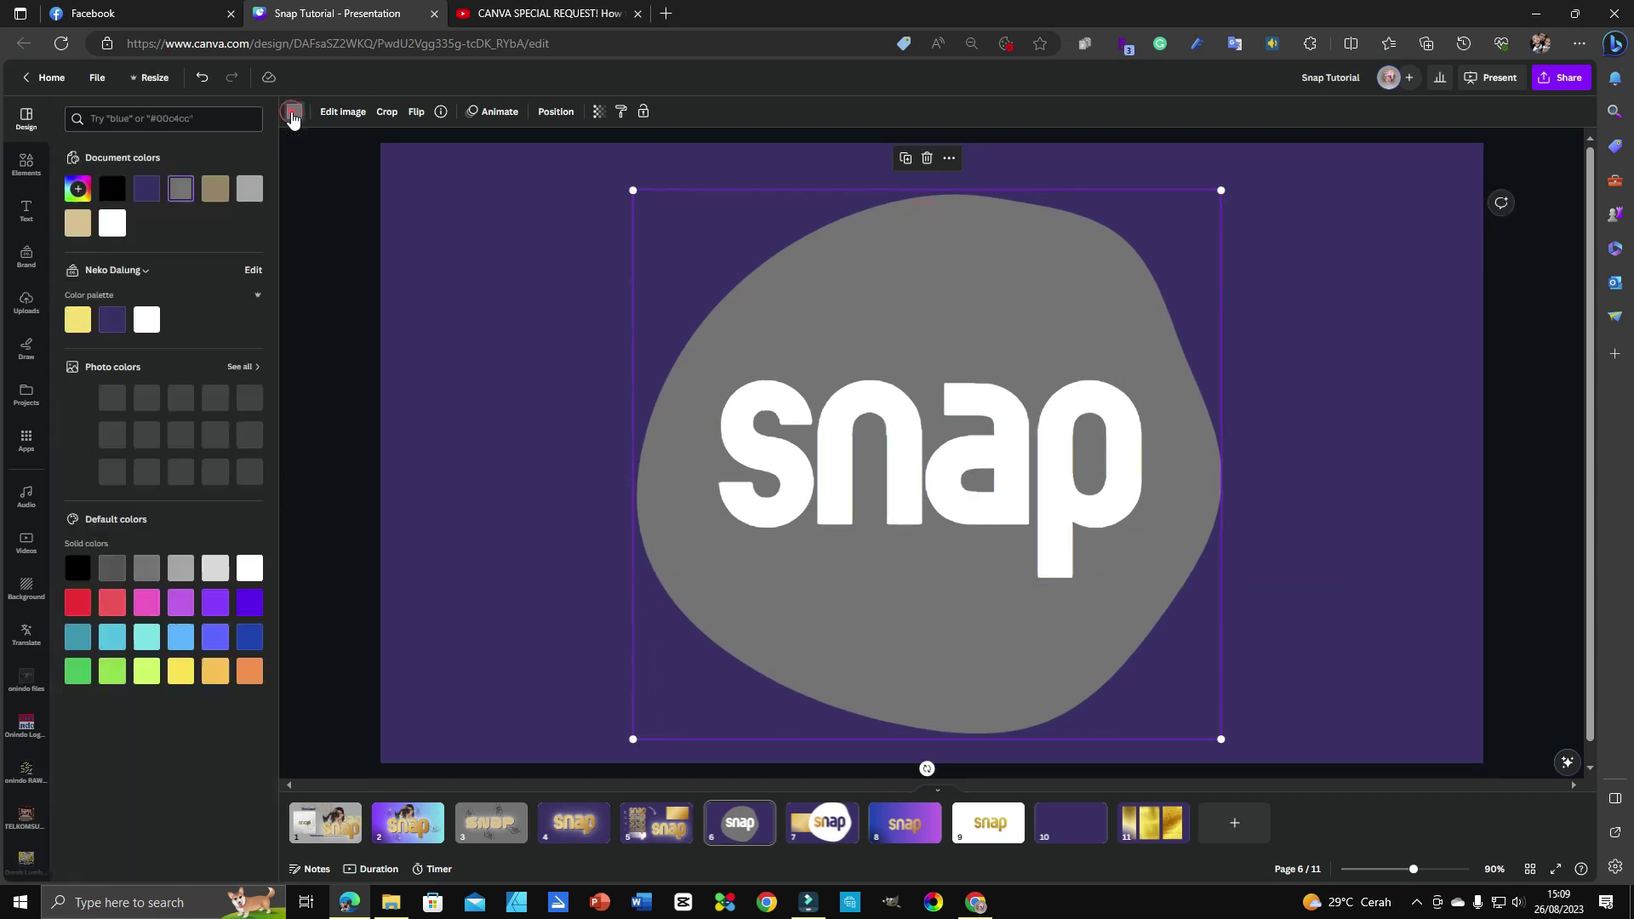
left_click(181, 188)
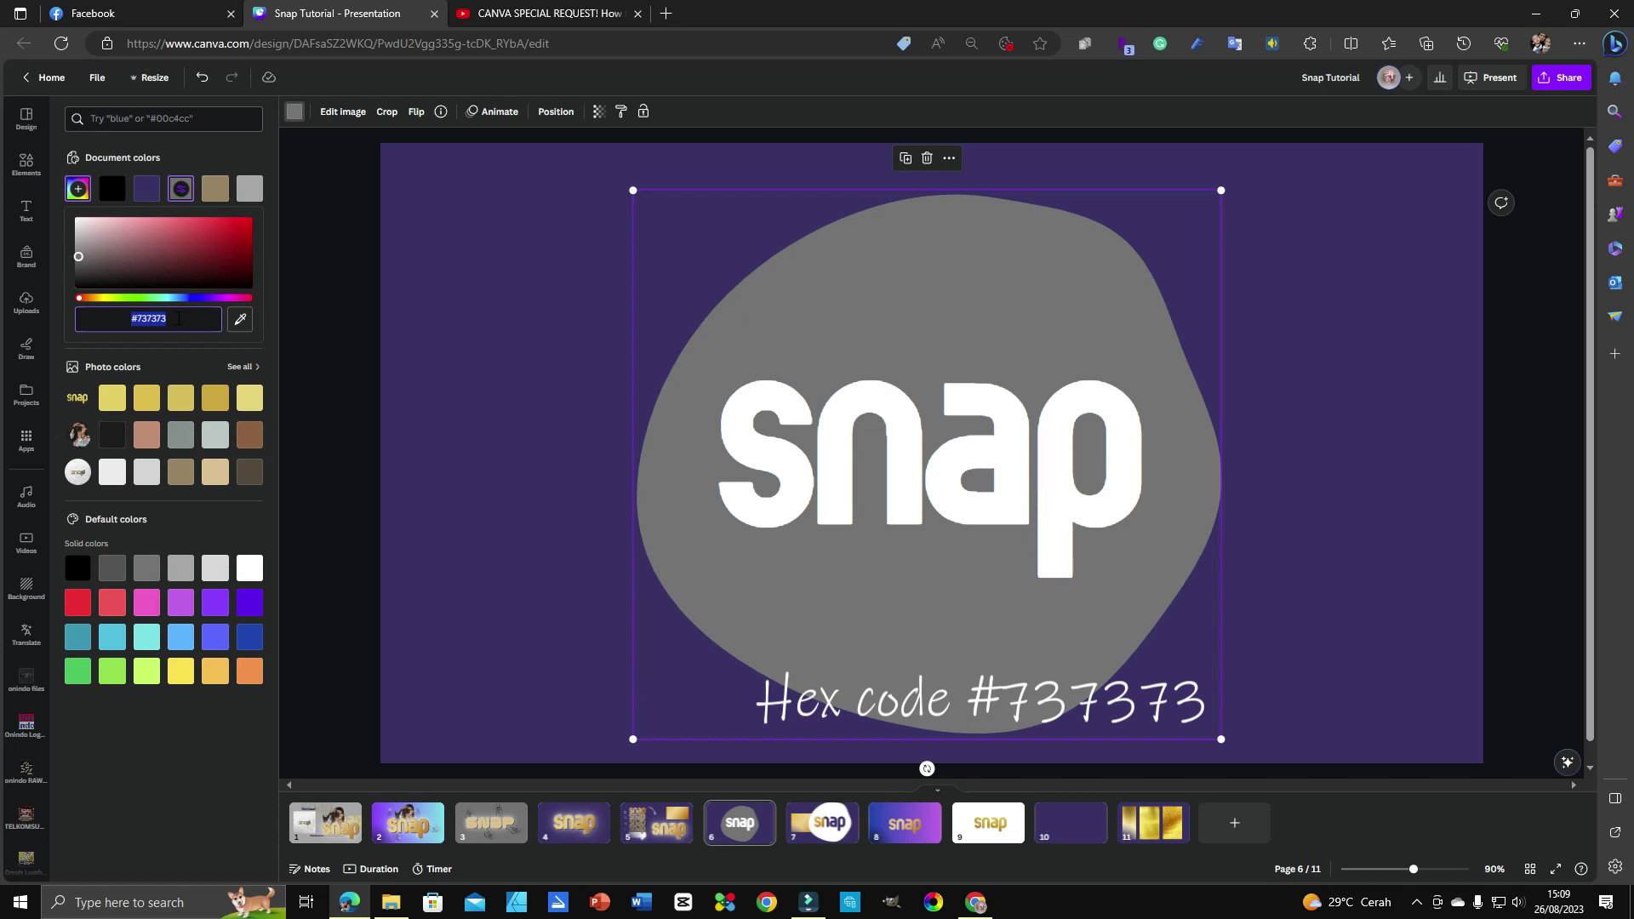
left_click(1013, 237)
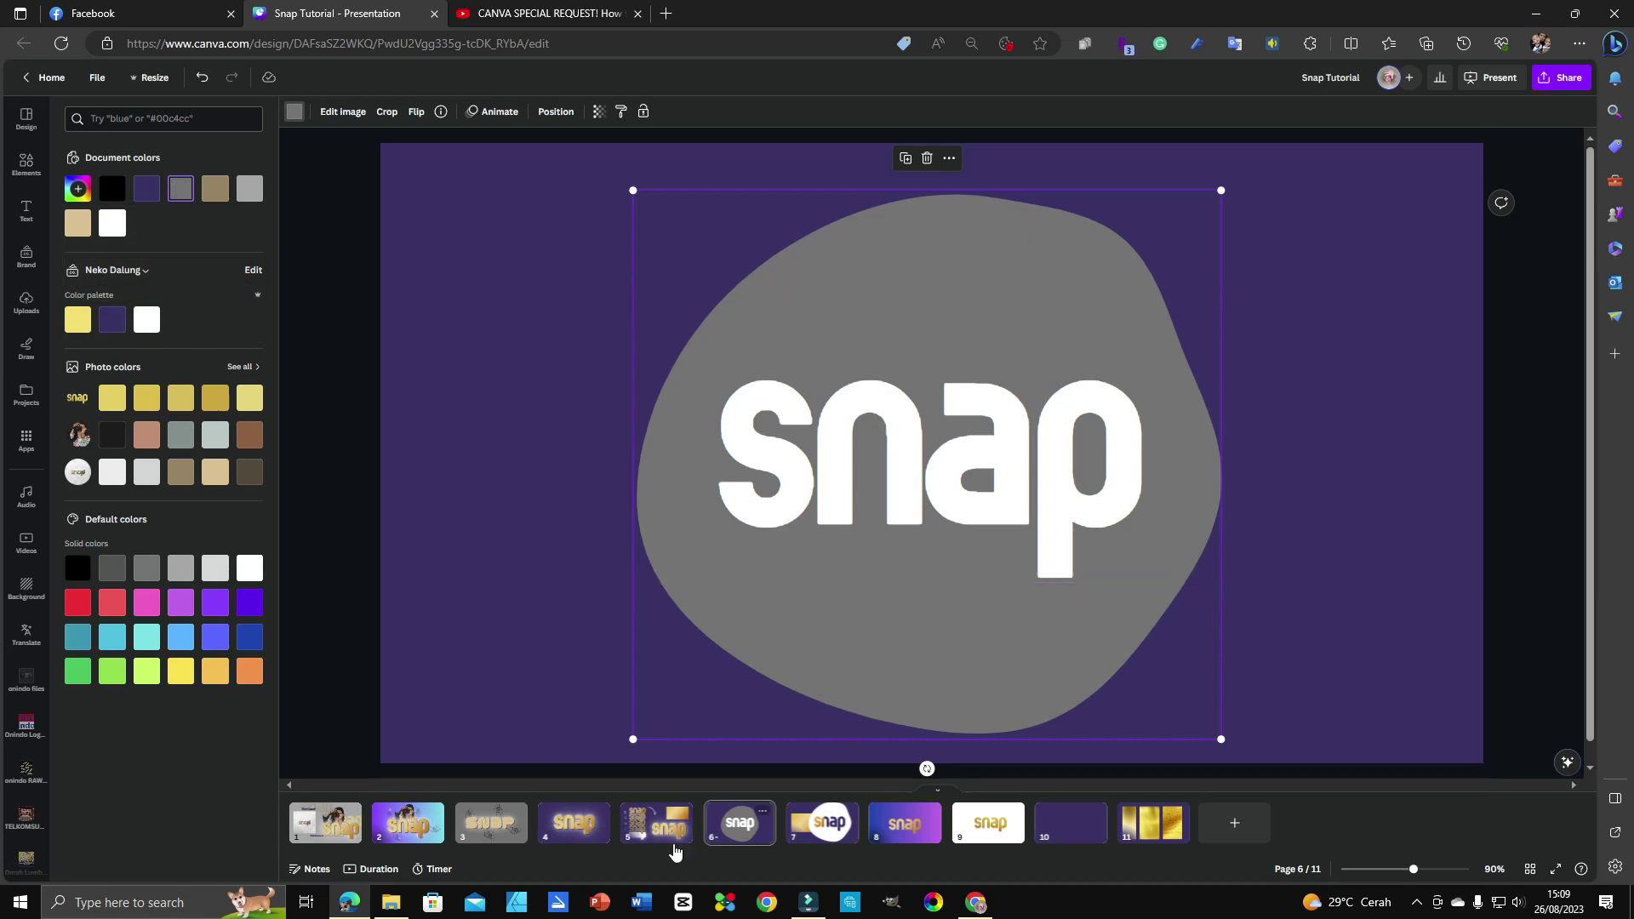
On page 7, move the cut-out blob image right until its word clears the gold gradient.
left_click(830, 824)
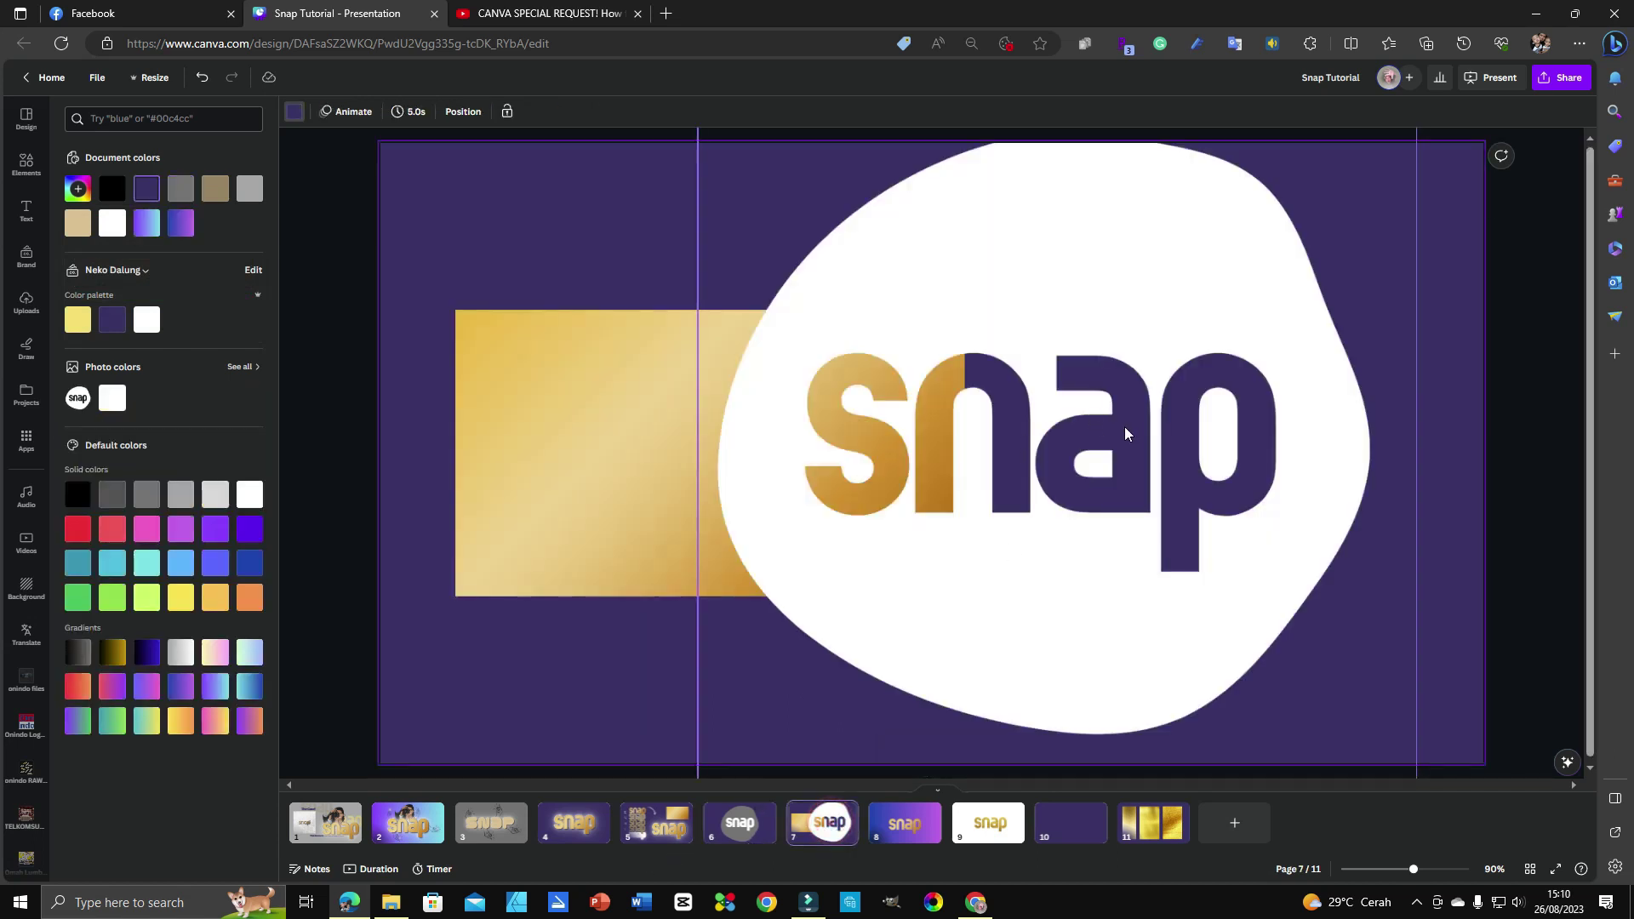
left_click_drag(1125, 434, 1240, 412)
Return to page 6, search the elements library for "blob" and show all matching graphics.
left_click(740, 822)
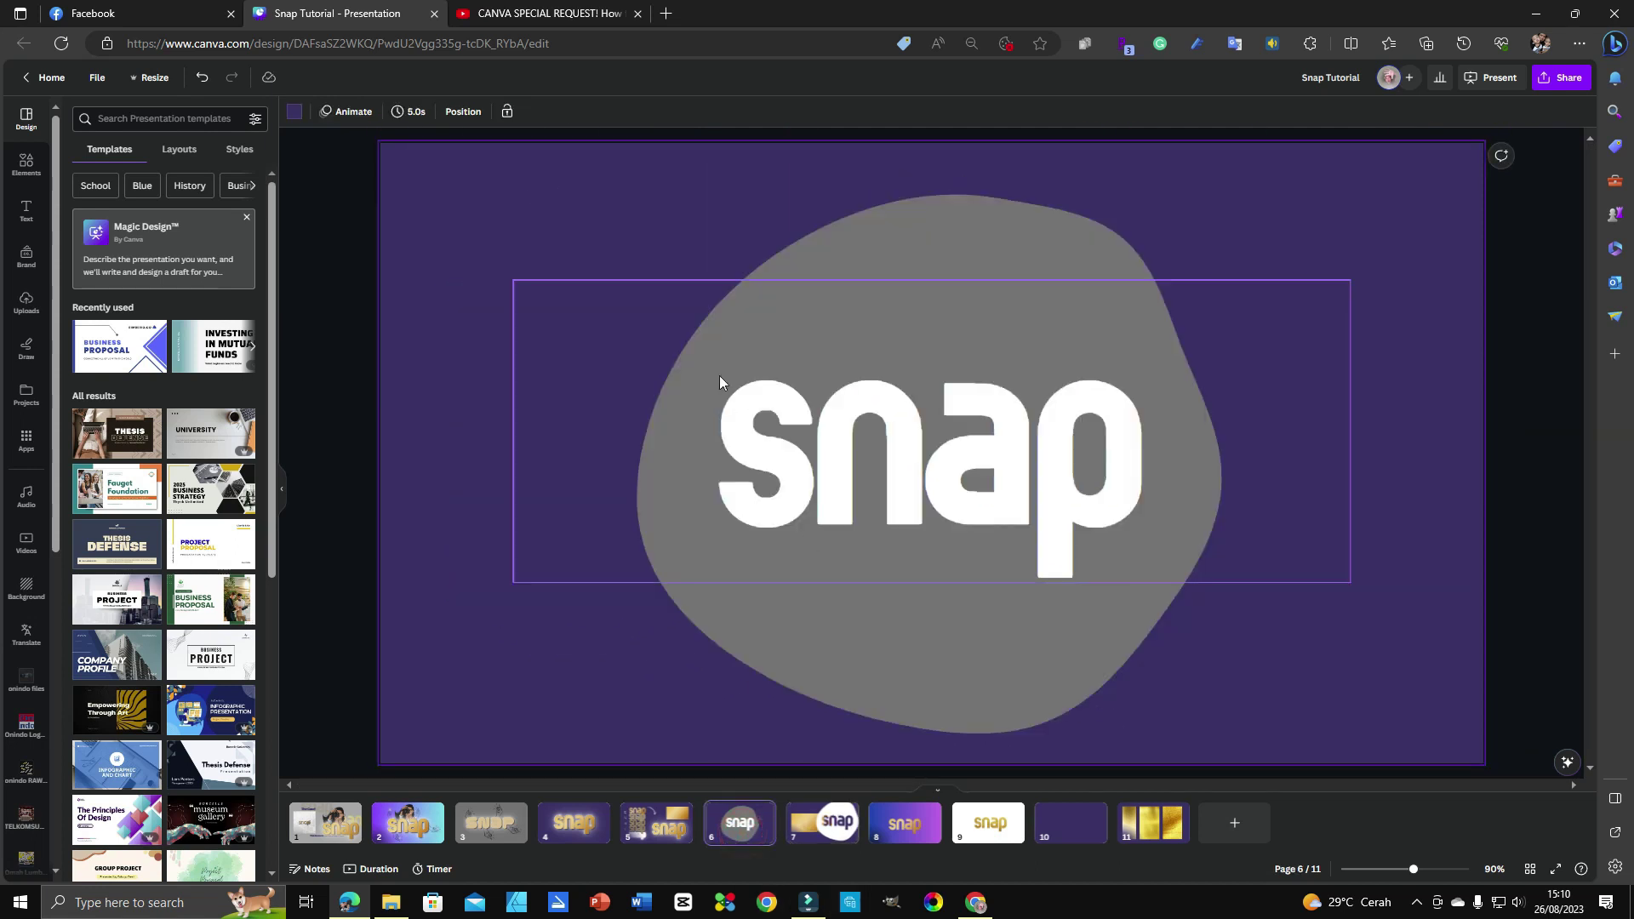
left_click(952, 233)
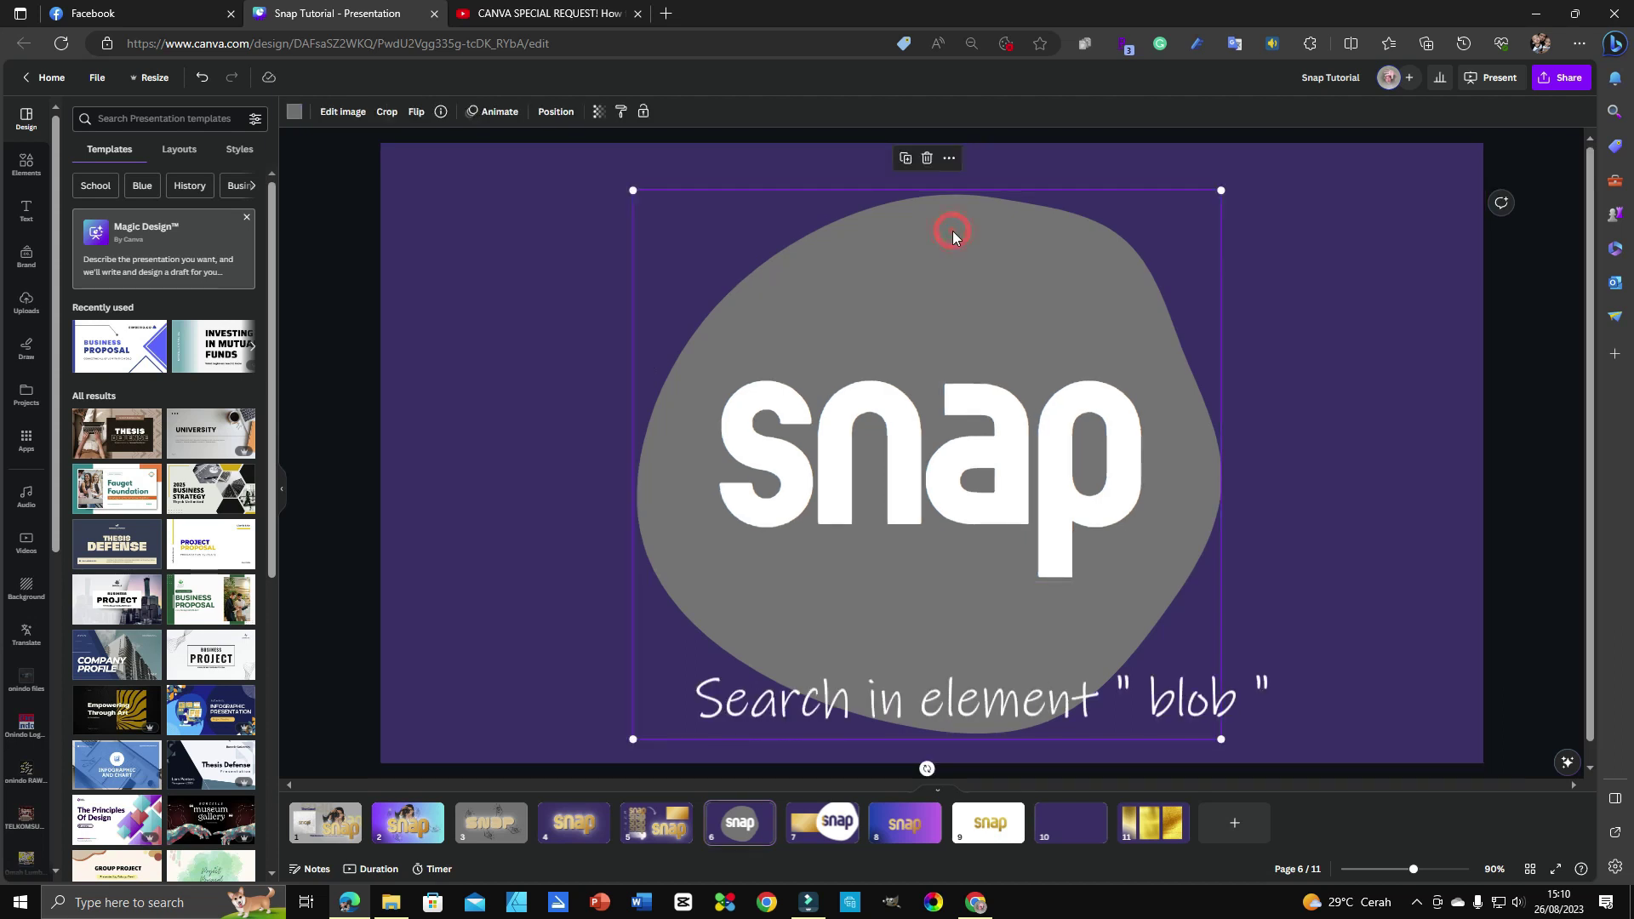
left_click(26, 164)
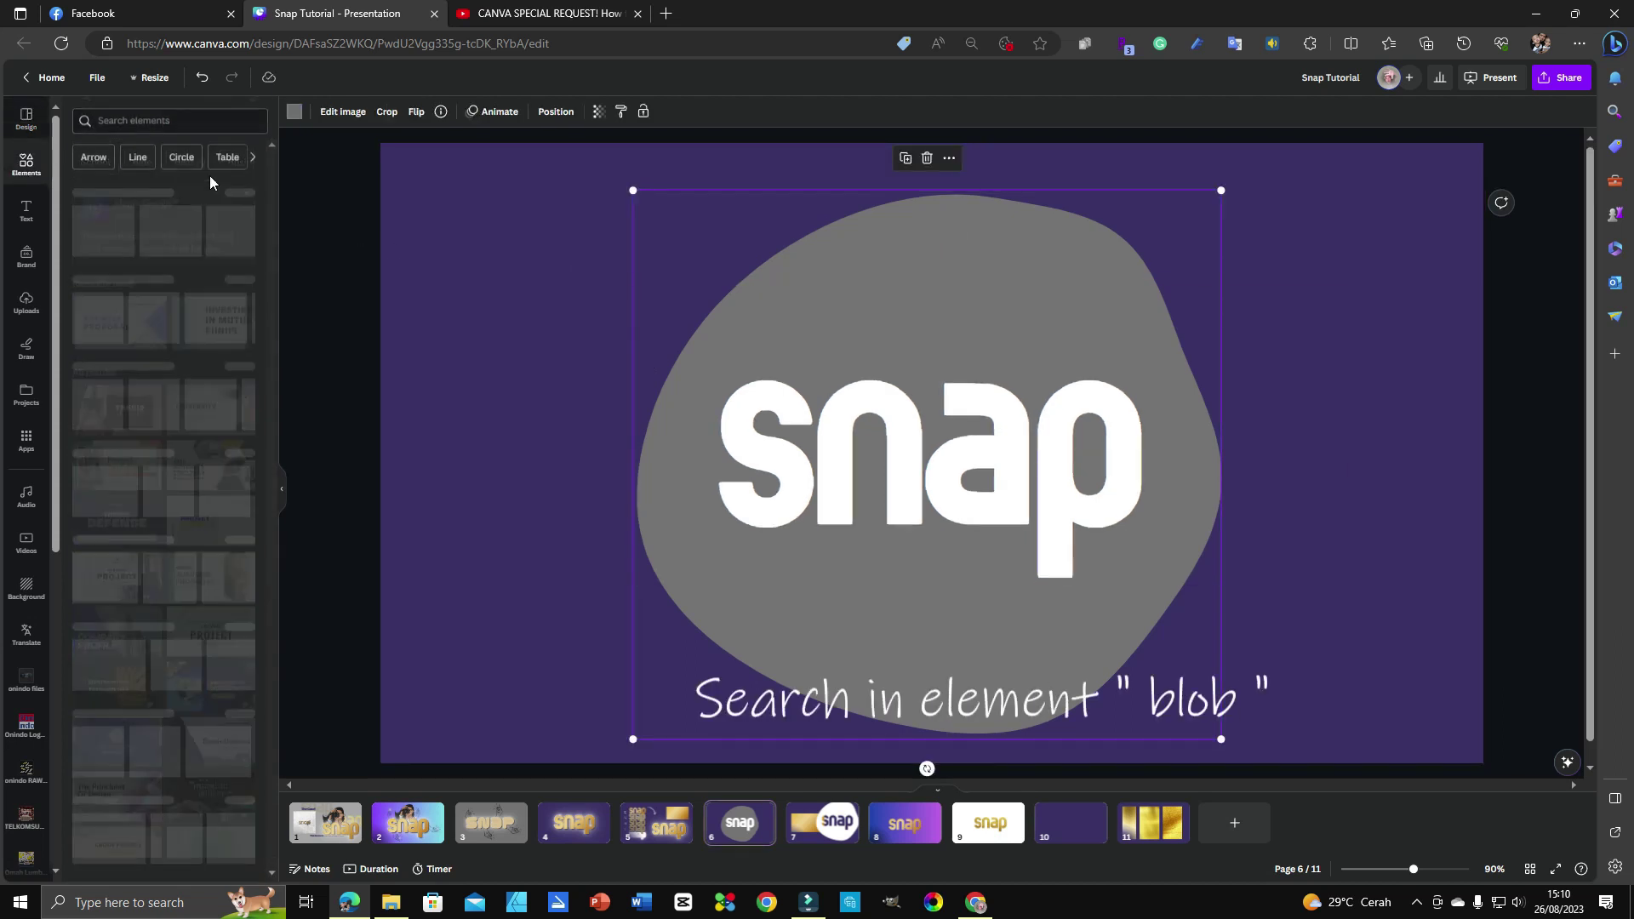
left_click(180, 118)
type("blo")
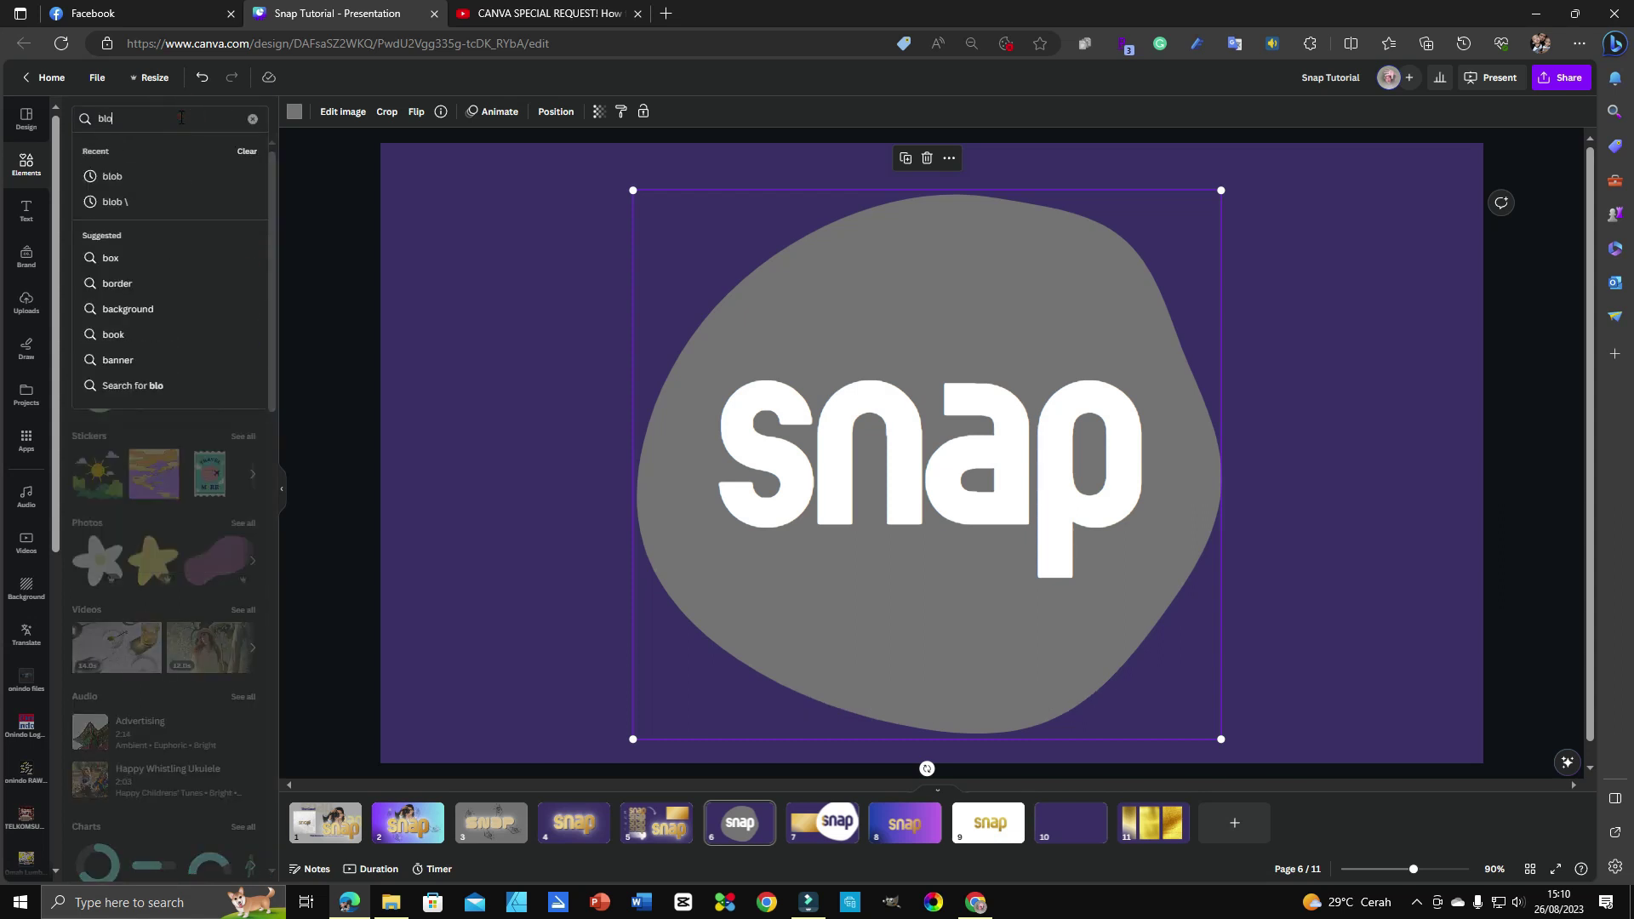
type("b")
key("Return")
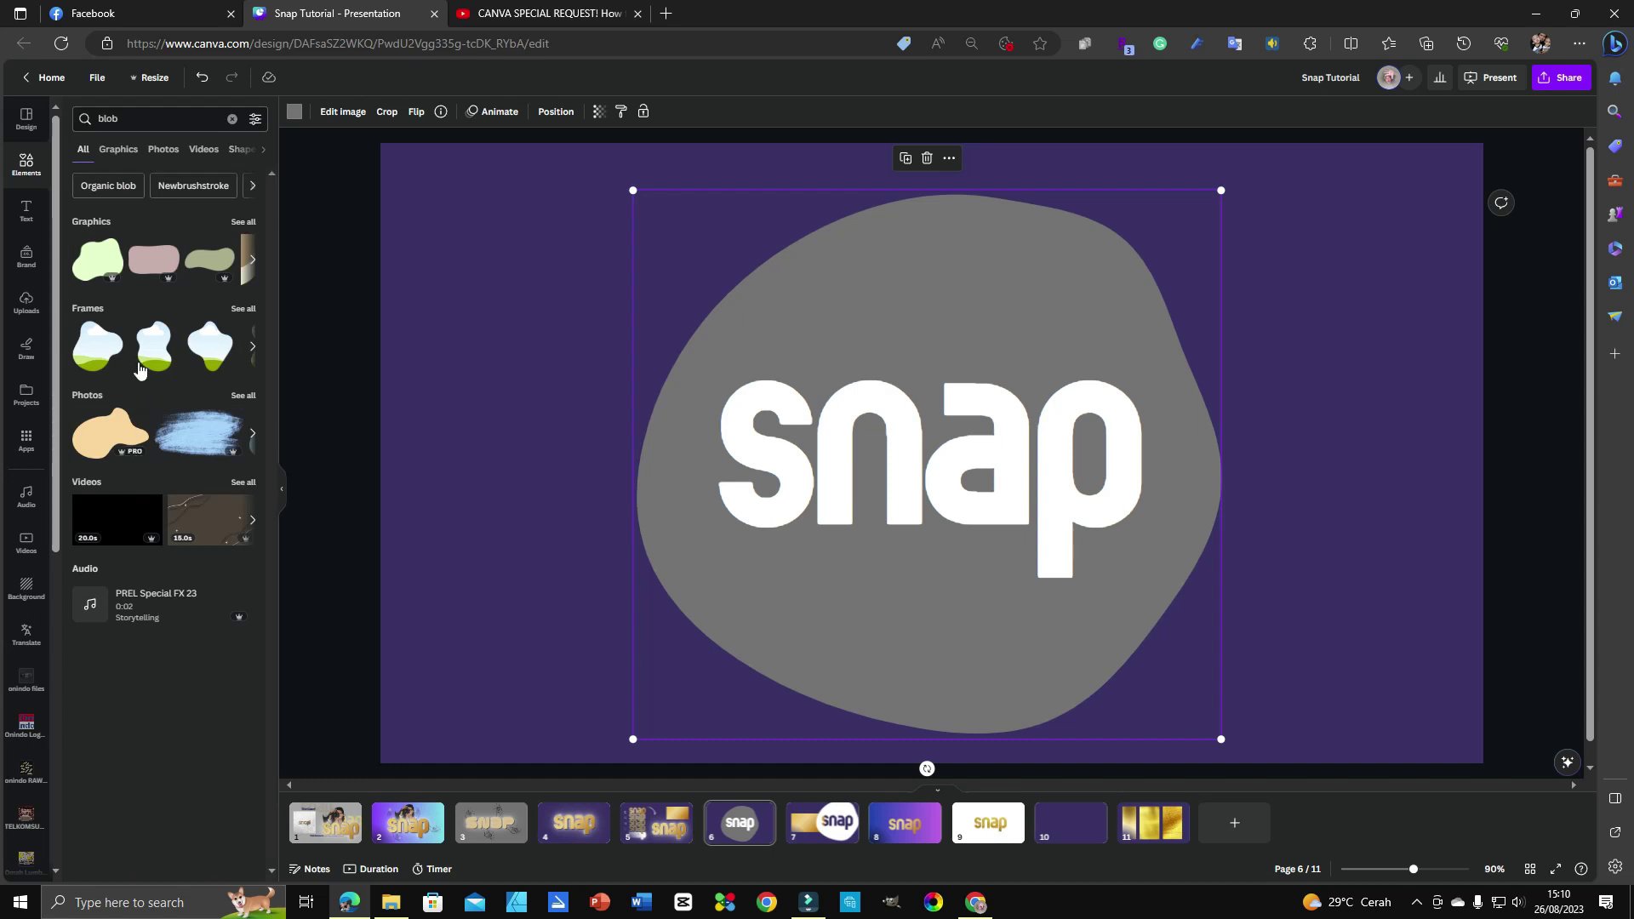
left_click(243, 222)
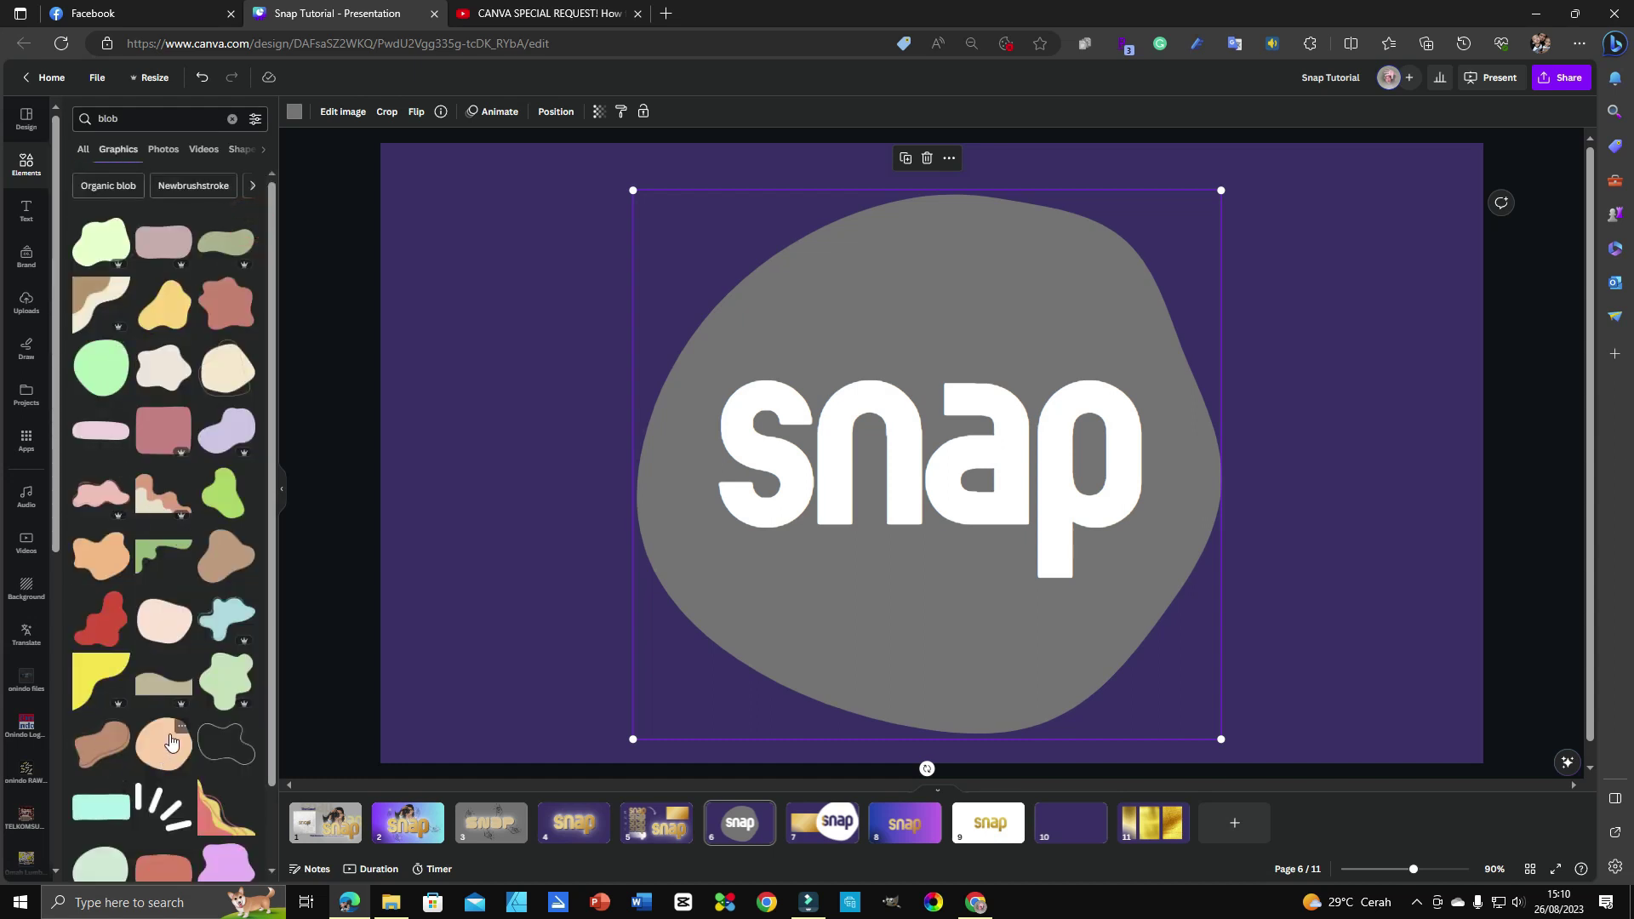
Try adding the round green blob graphic to page 6 with its color changed to gray.
left_click(92, 375)
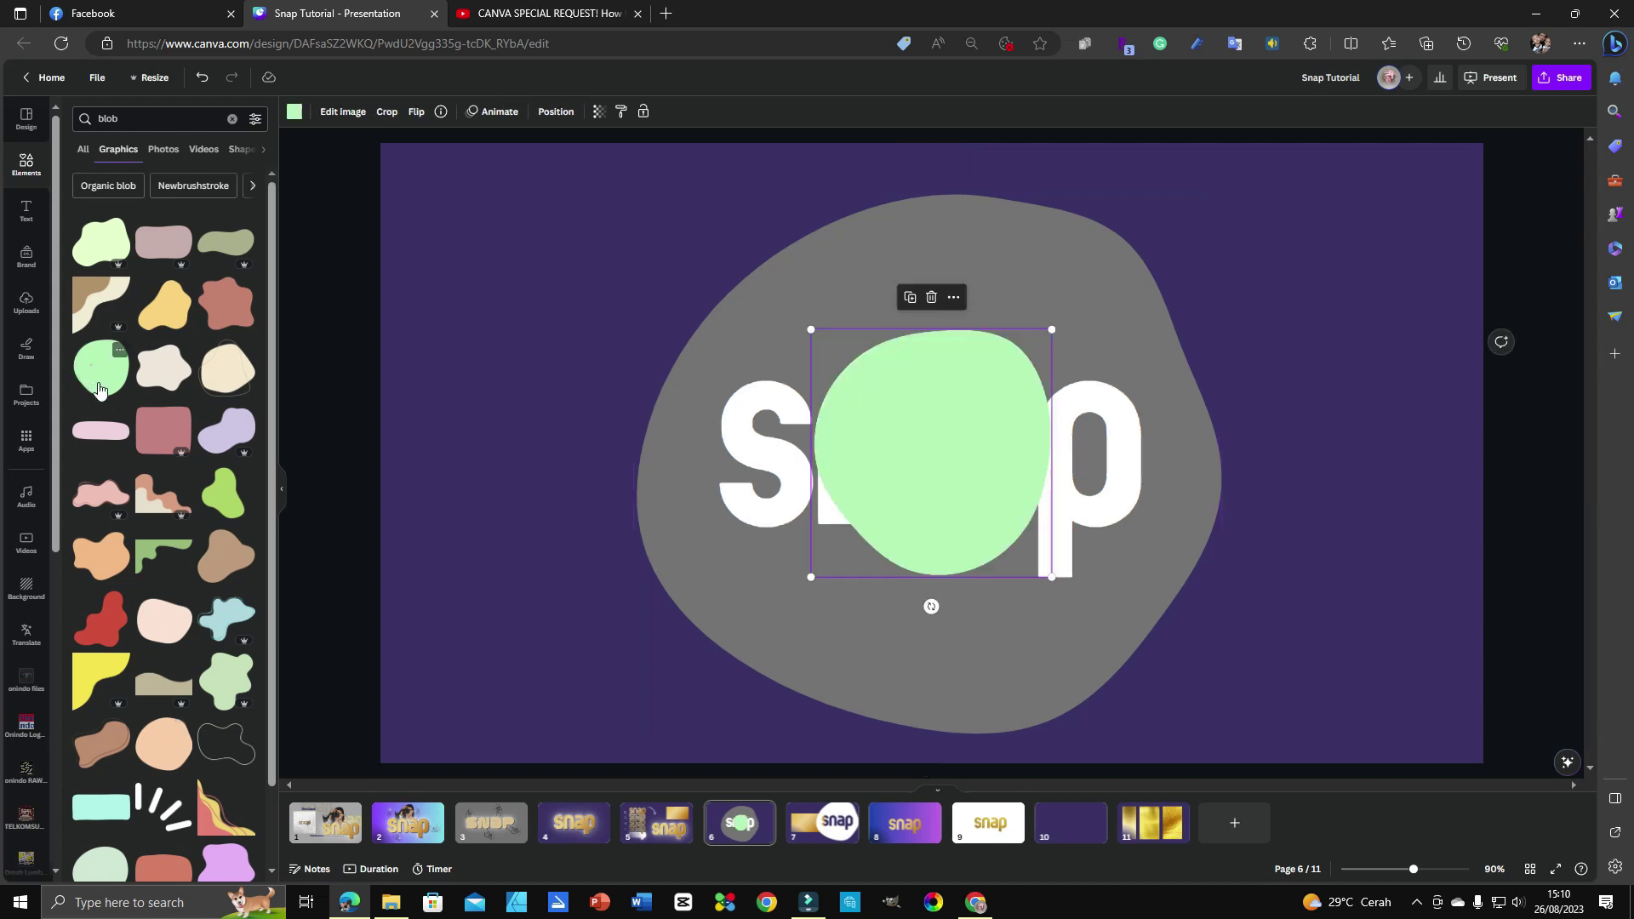
left_click(295, 113)
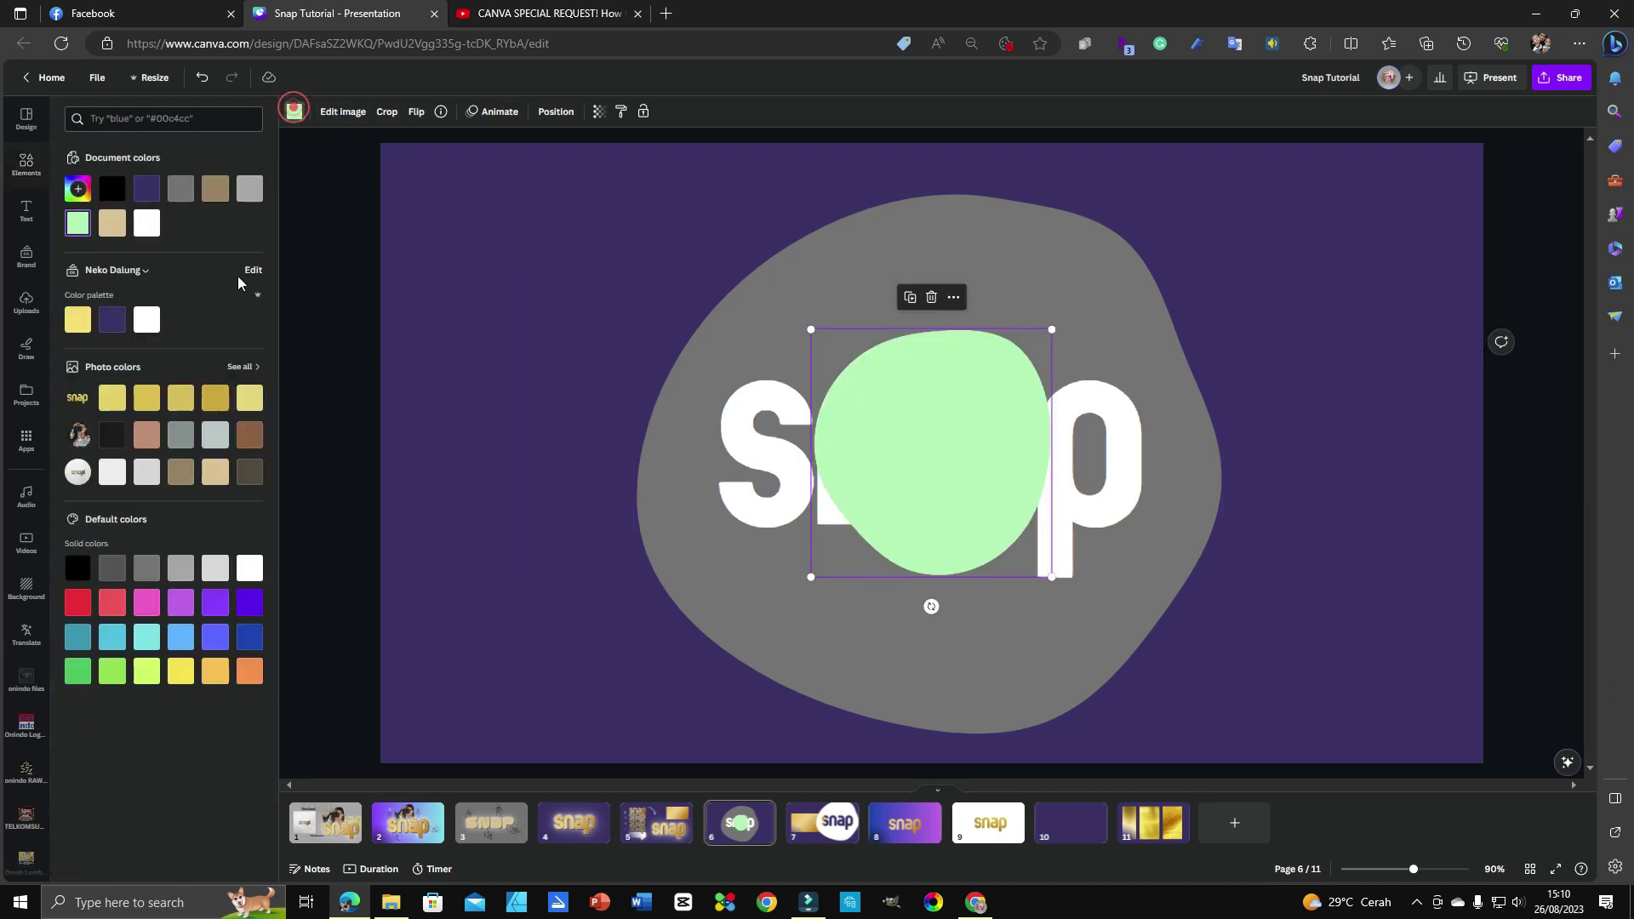
left_click(146, 567)
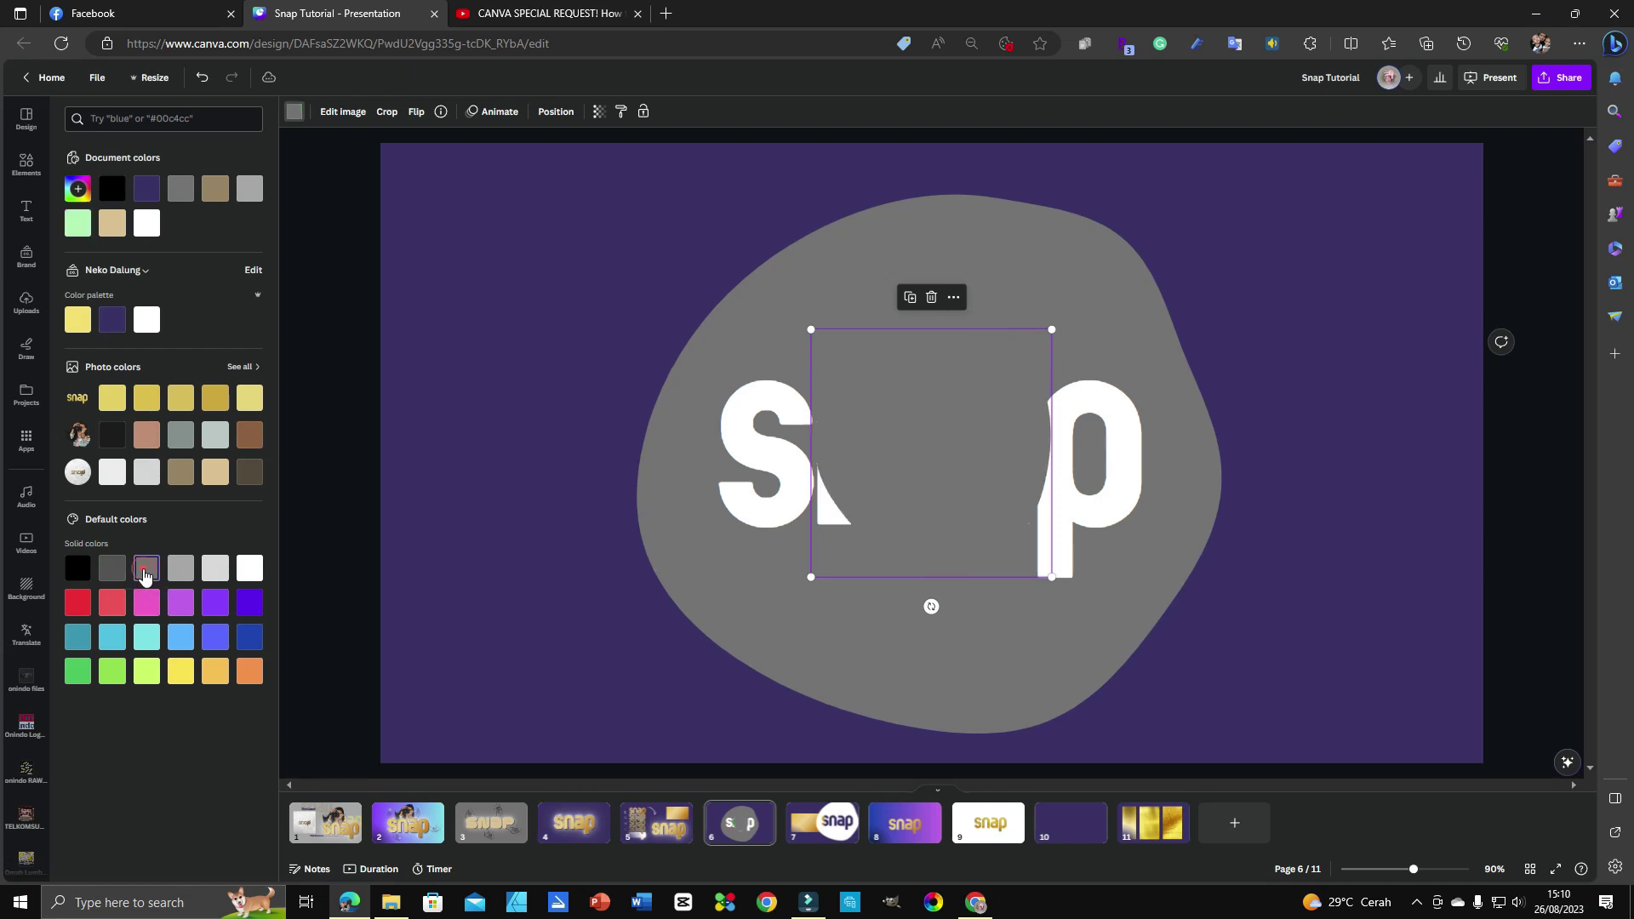
left_click_drag(608, 347, 538, 337)
key("Delete")
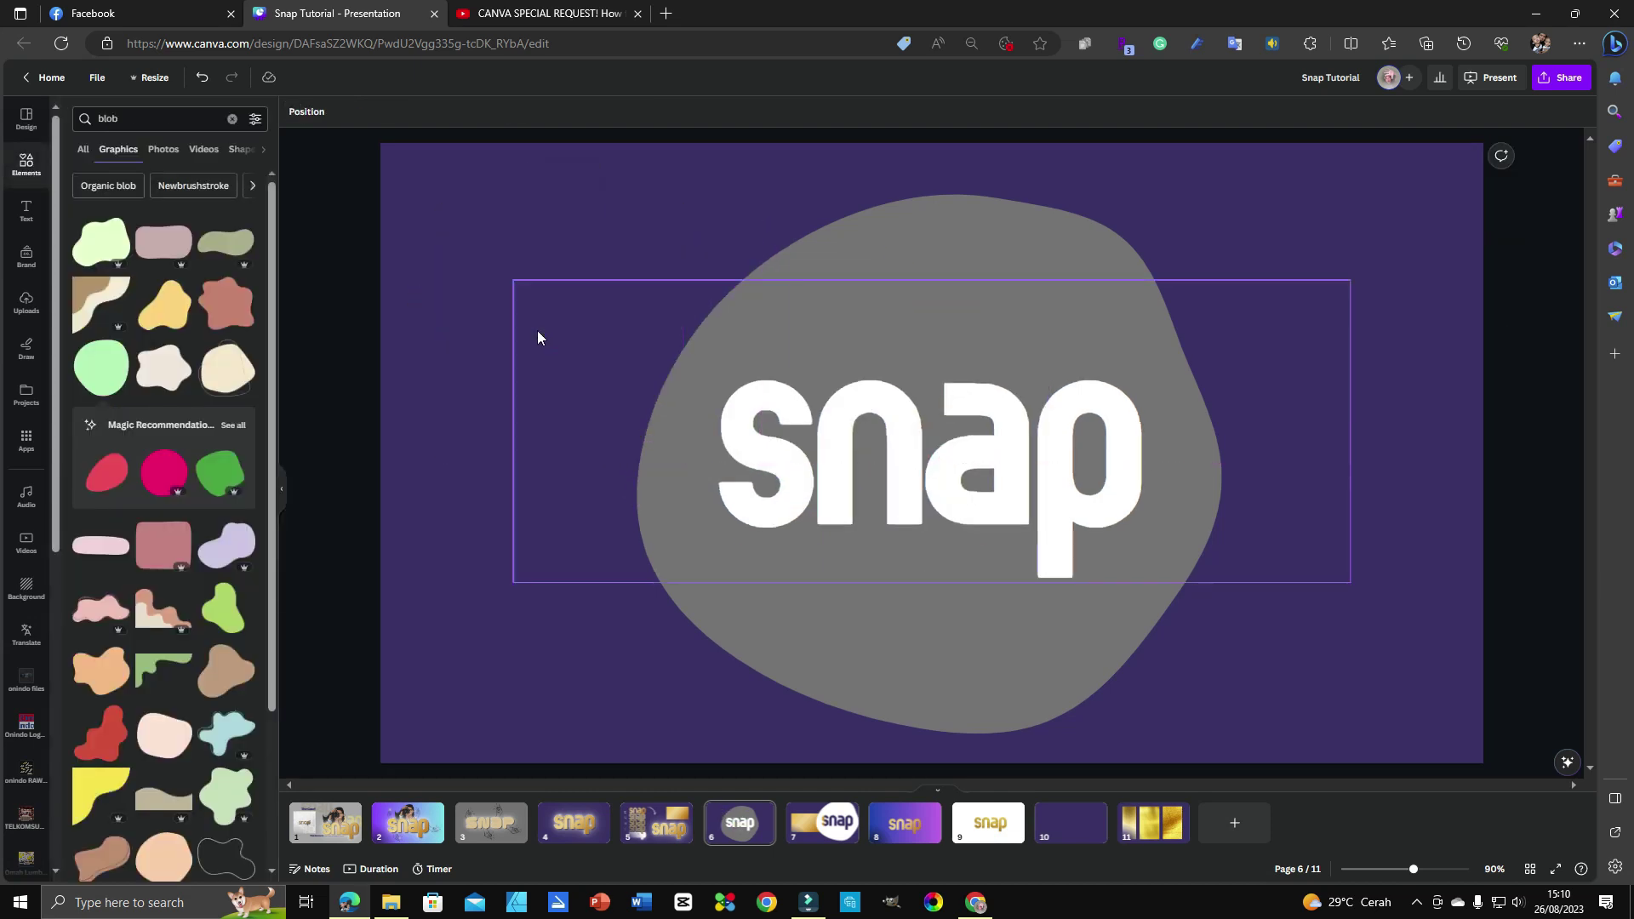
Select the word and blob on page 6 and download only that page as a PNG with a transparent background.
left_click(894, 450)
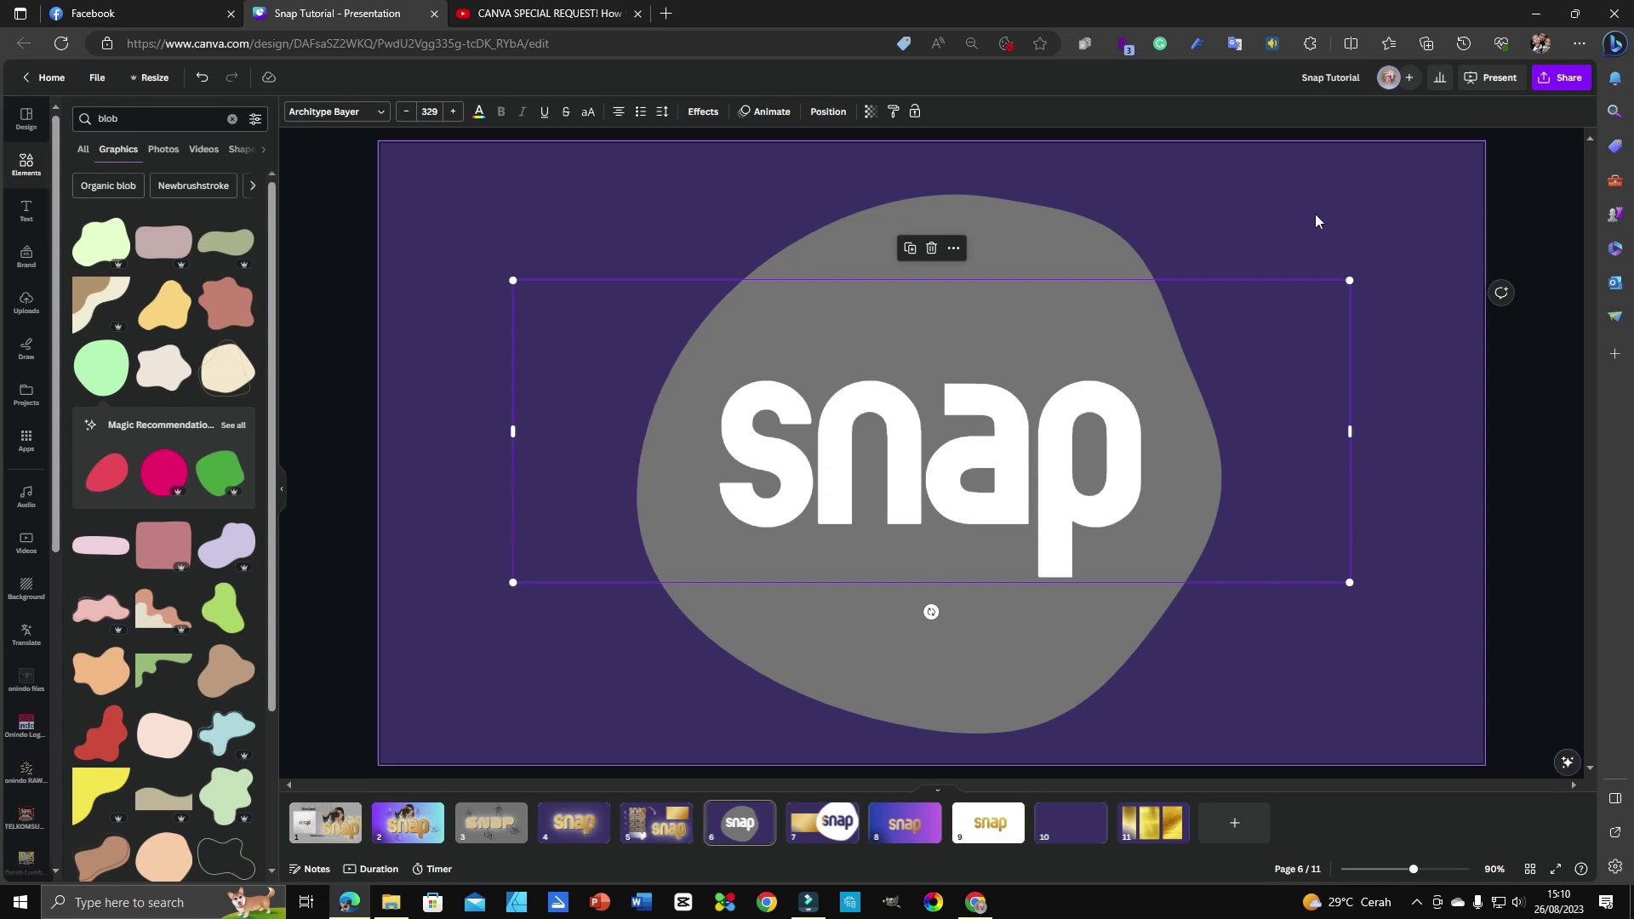
left_click(1347, 218)
key("ctrl+a")
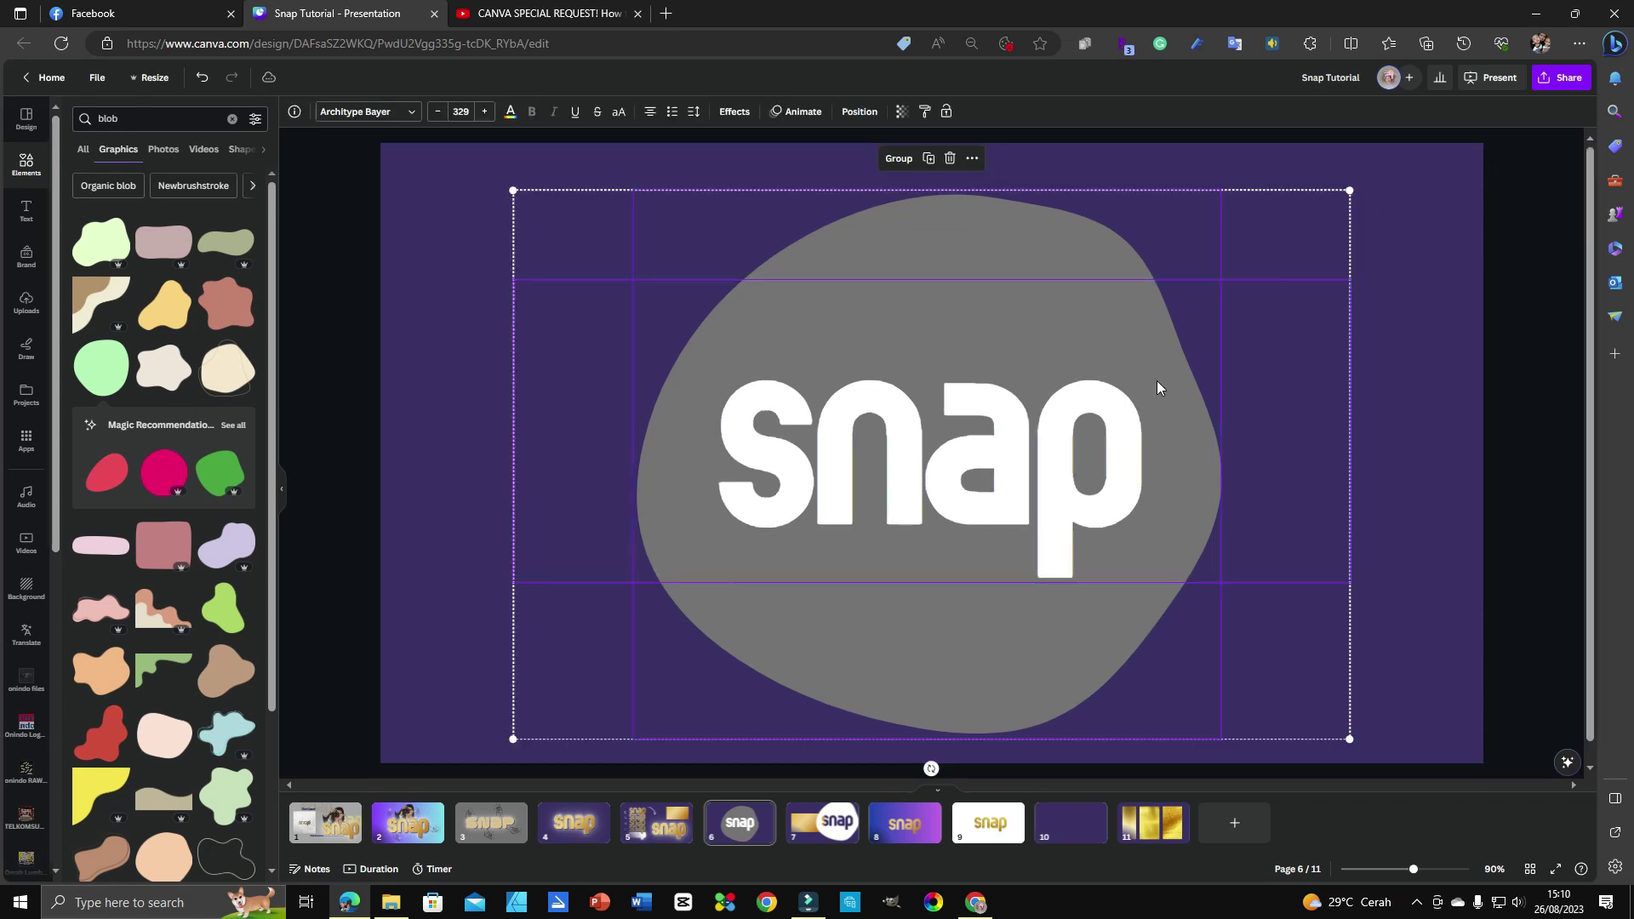
left_click(1561, 84)
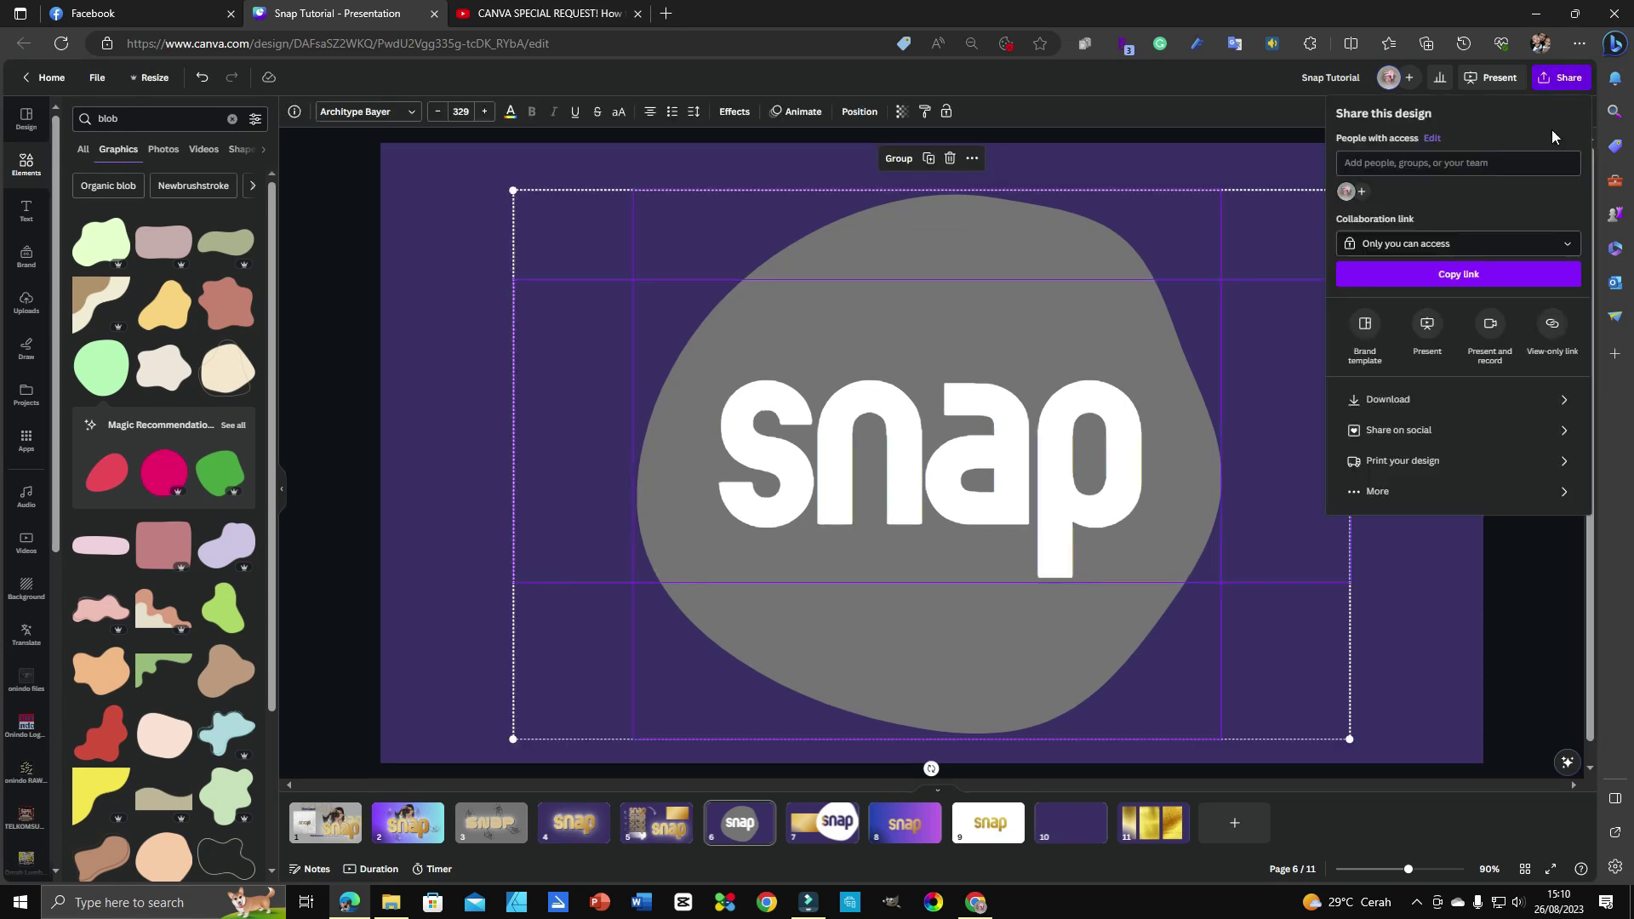
left_click(1444, 404)
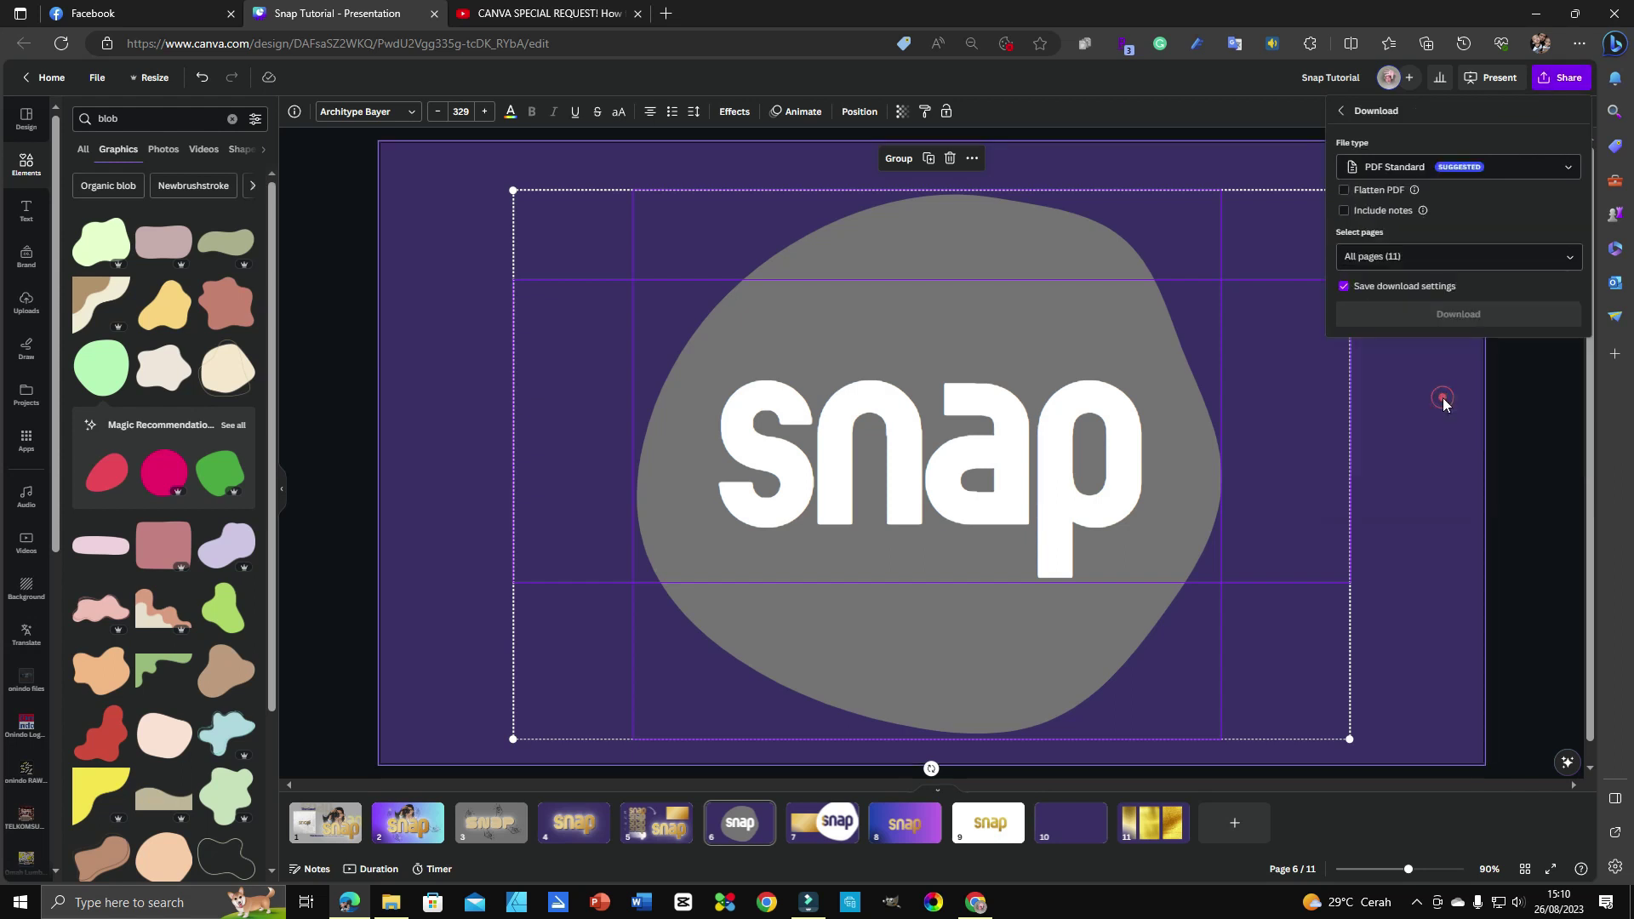
left_click(1558, 170)
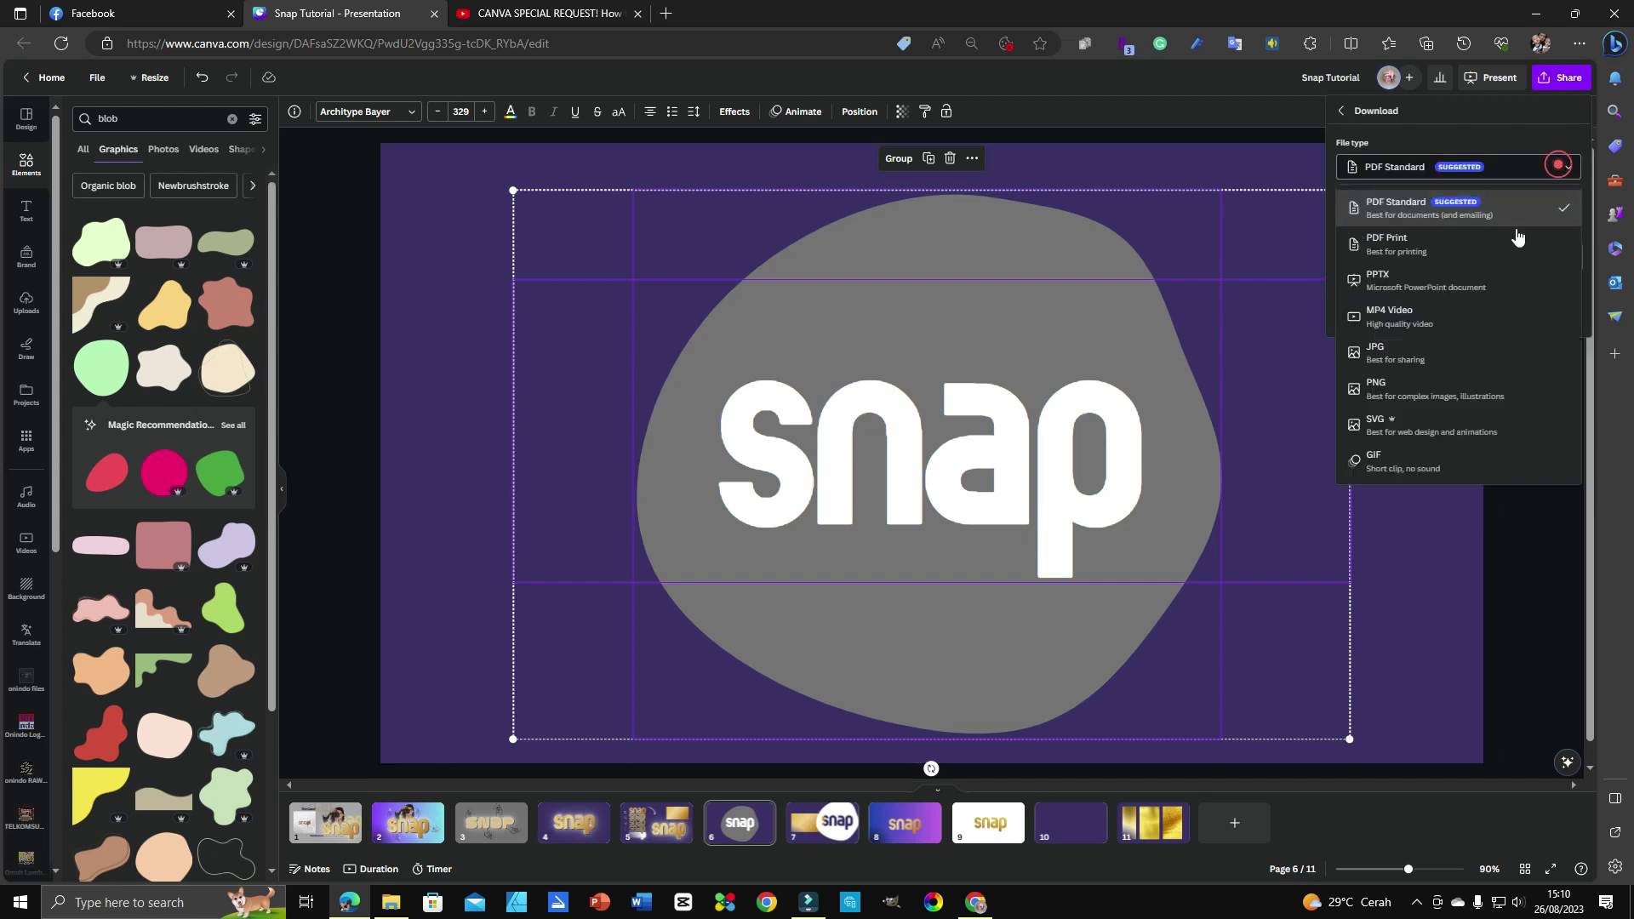
left_click(1406, 391)
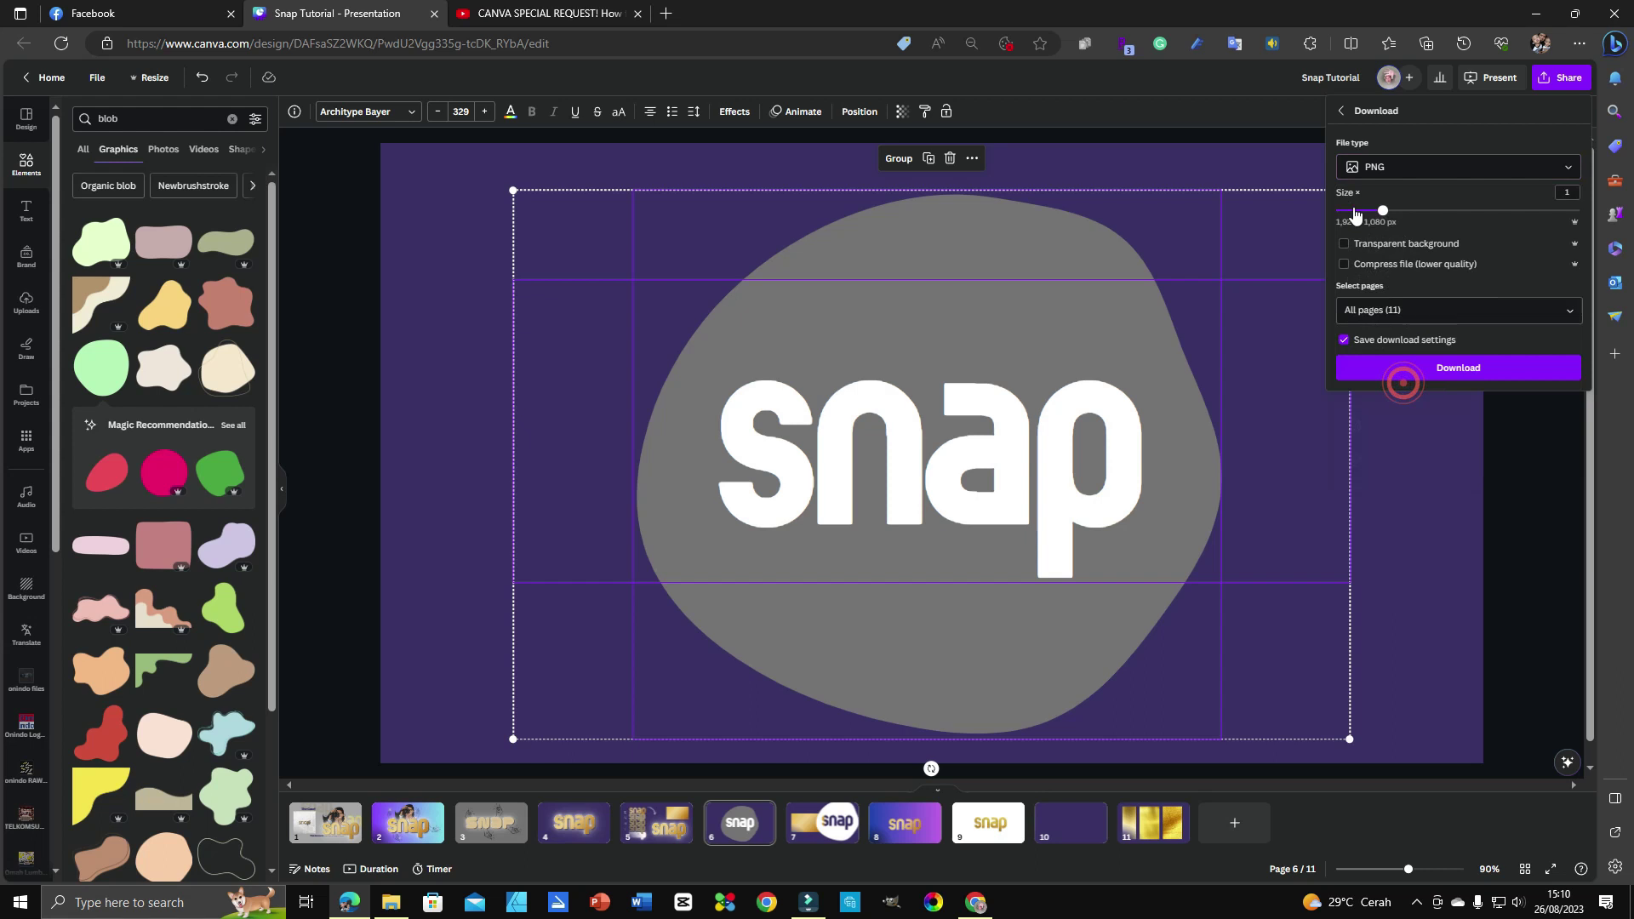
left_click(1346, 247)
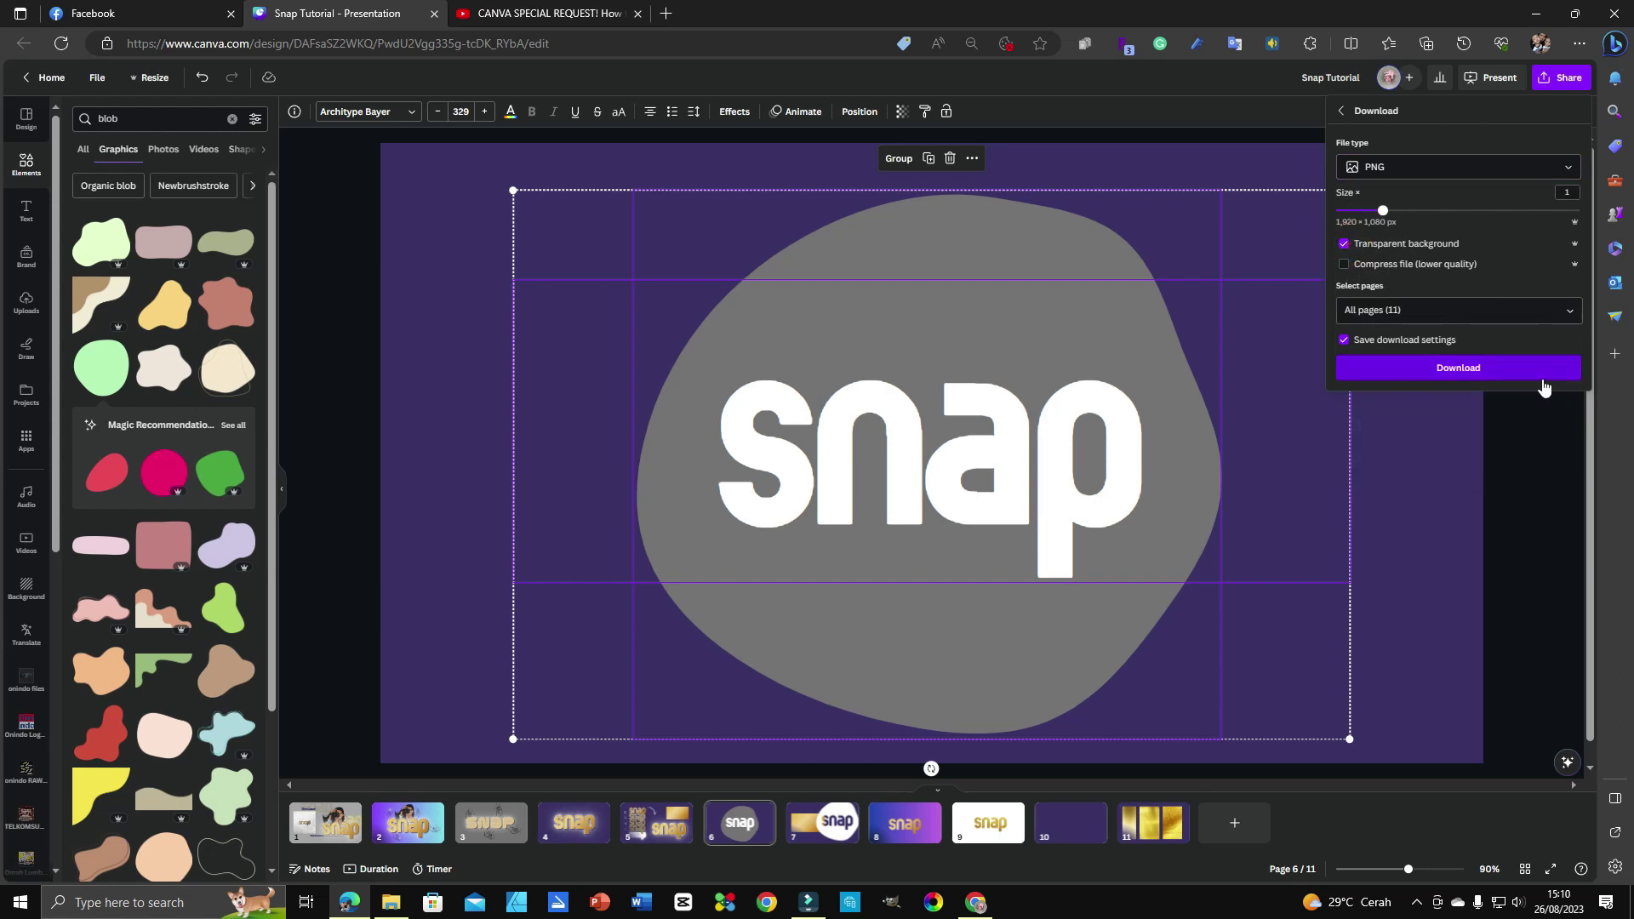
left_click(1570, 311)
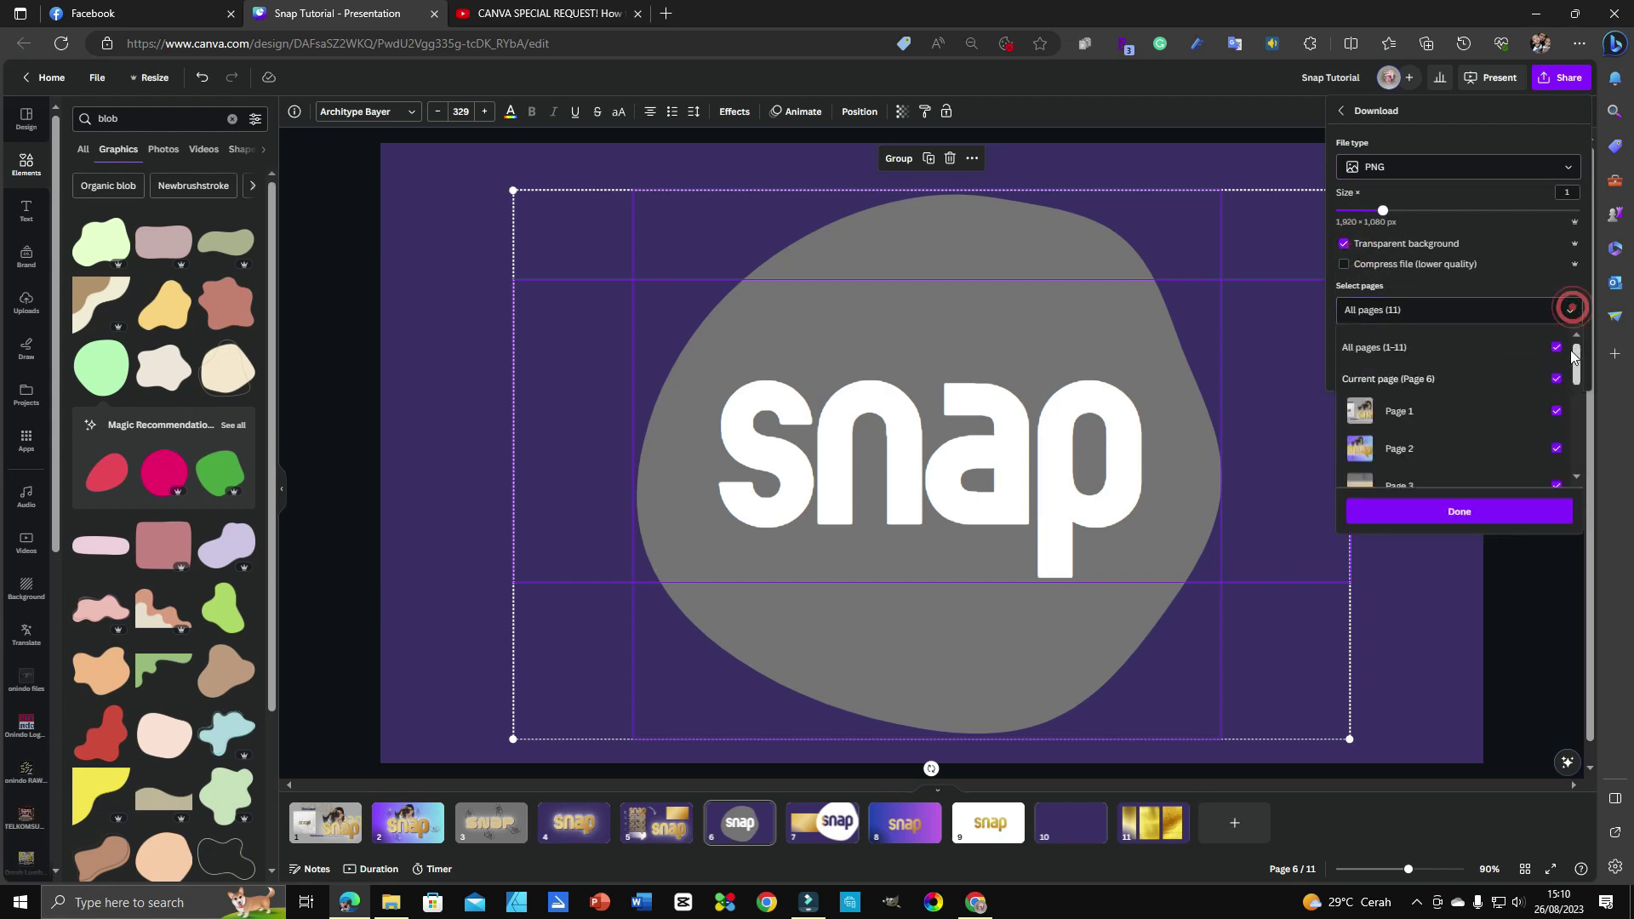
left_click(1510, 515)
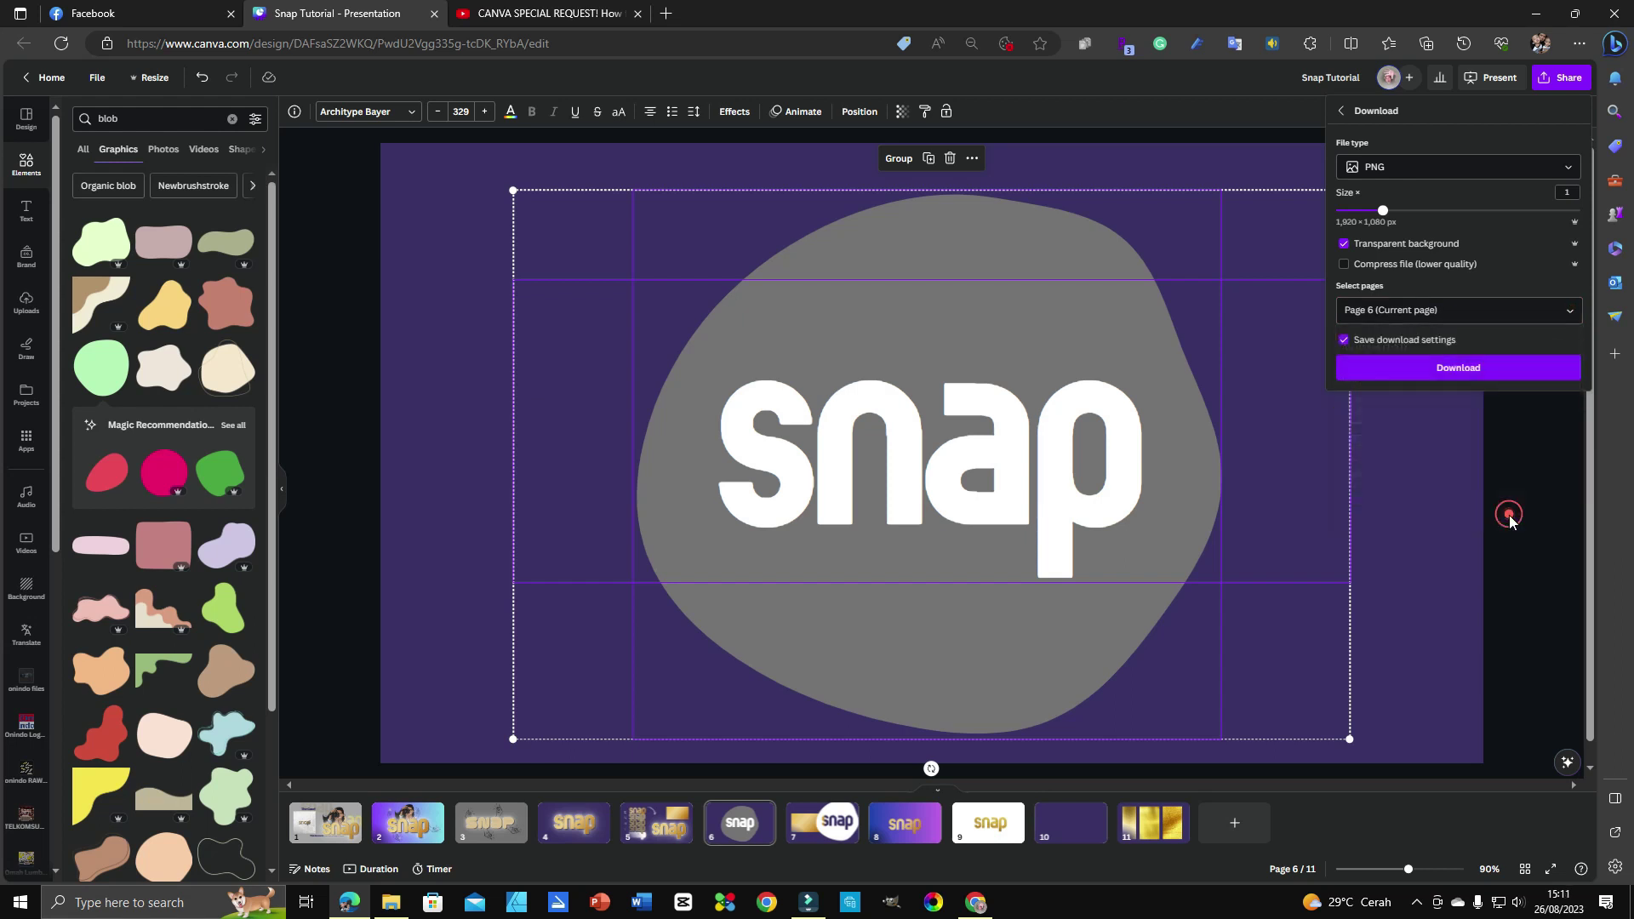
left_click(1427, 375)
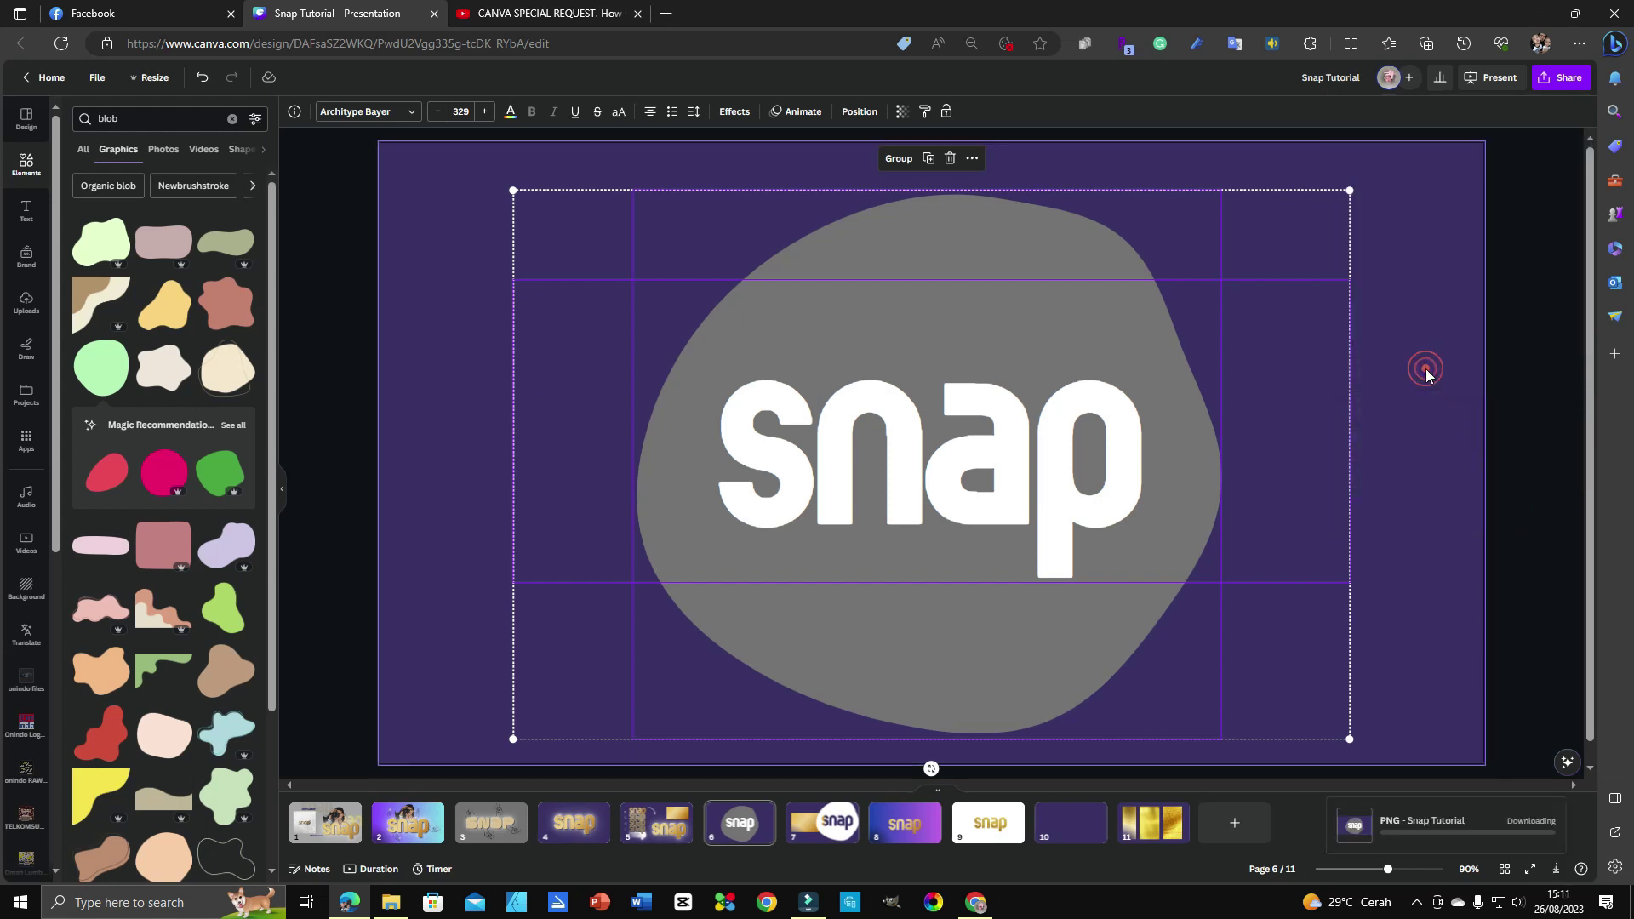
Upload the downloaded "Snap Tutorial (5)" PNG from the Downloads folder to the image uploads.
left_click(26, 304)
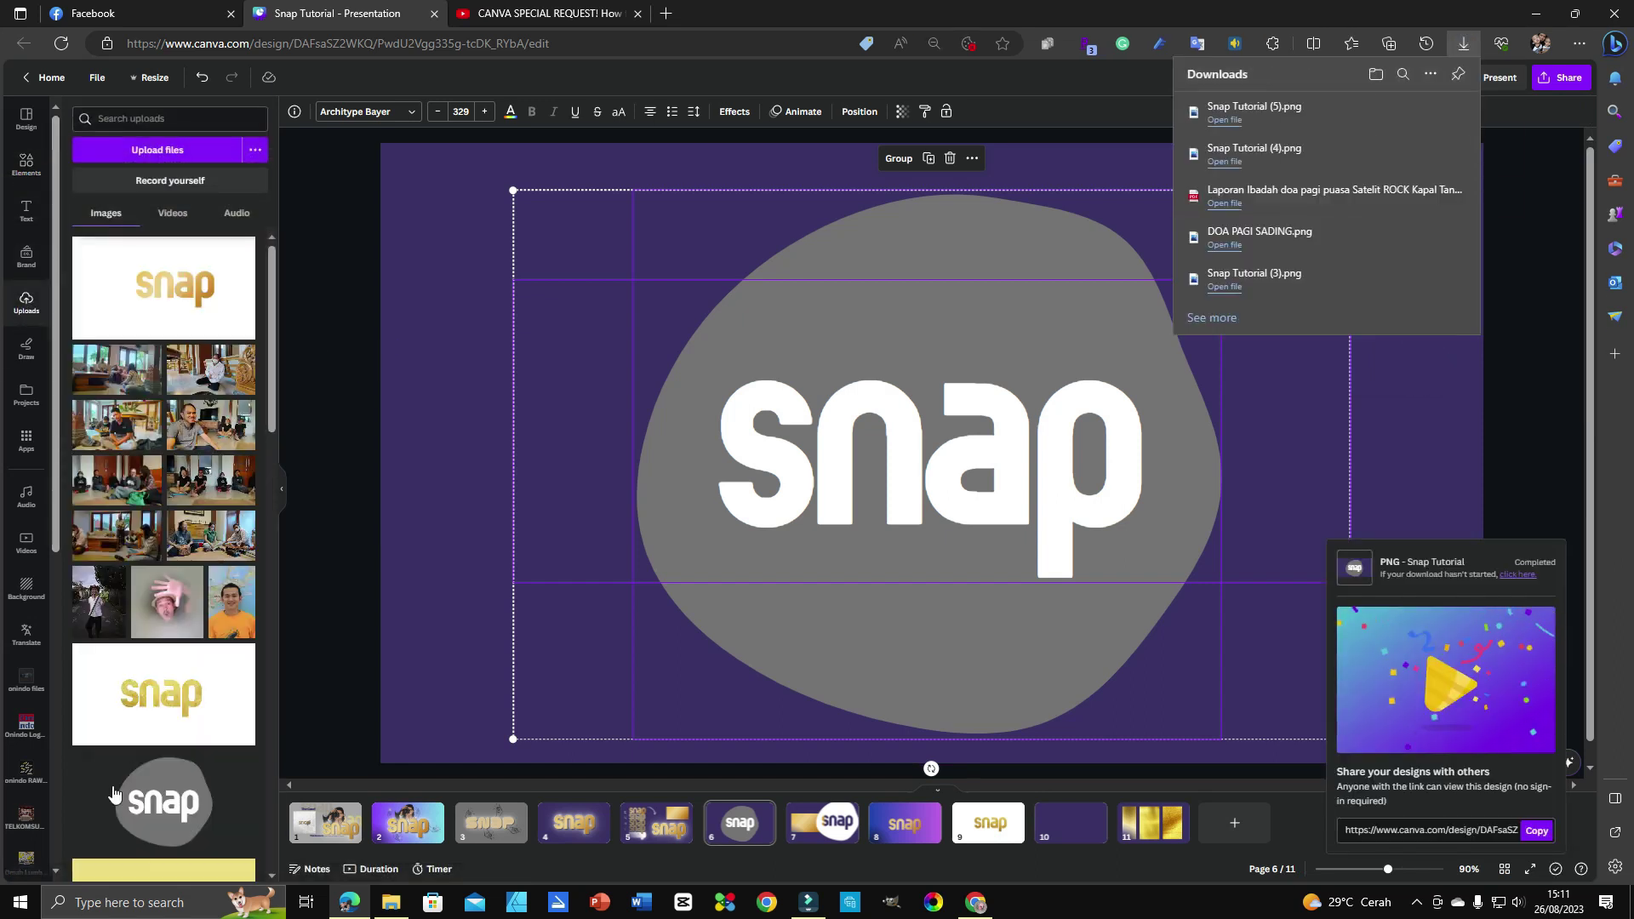
scroll(153, 664, "down", 5)
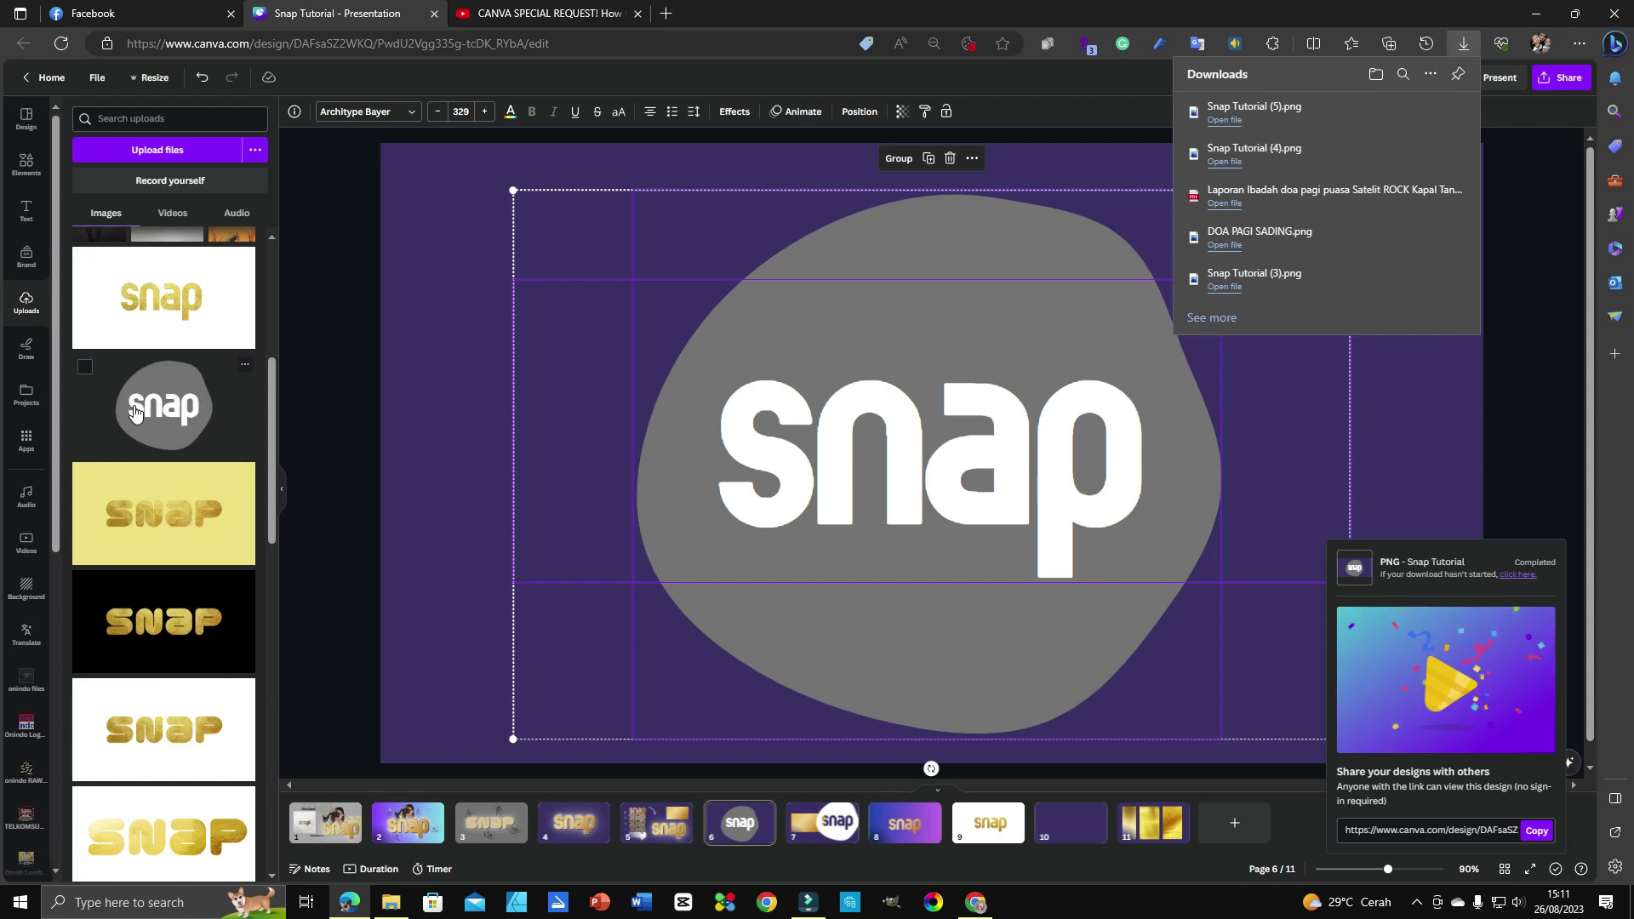
scroll(134, 412, "up", 2)
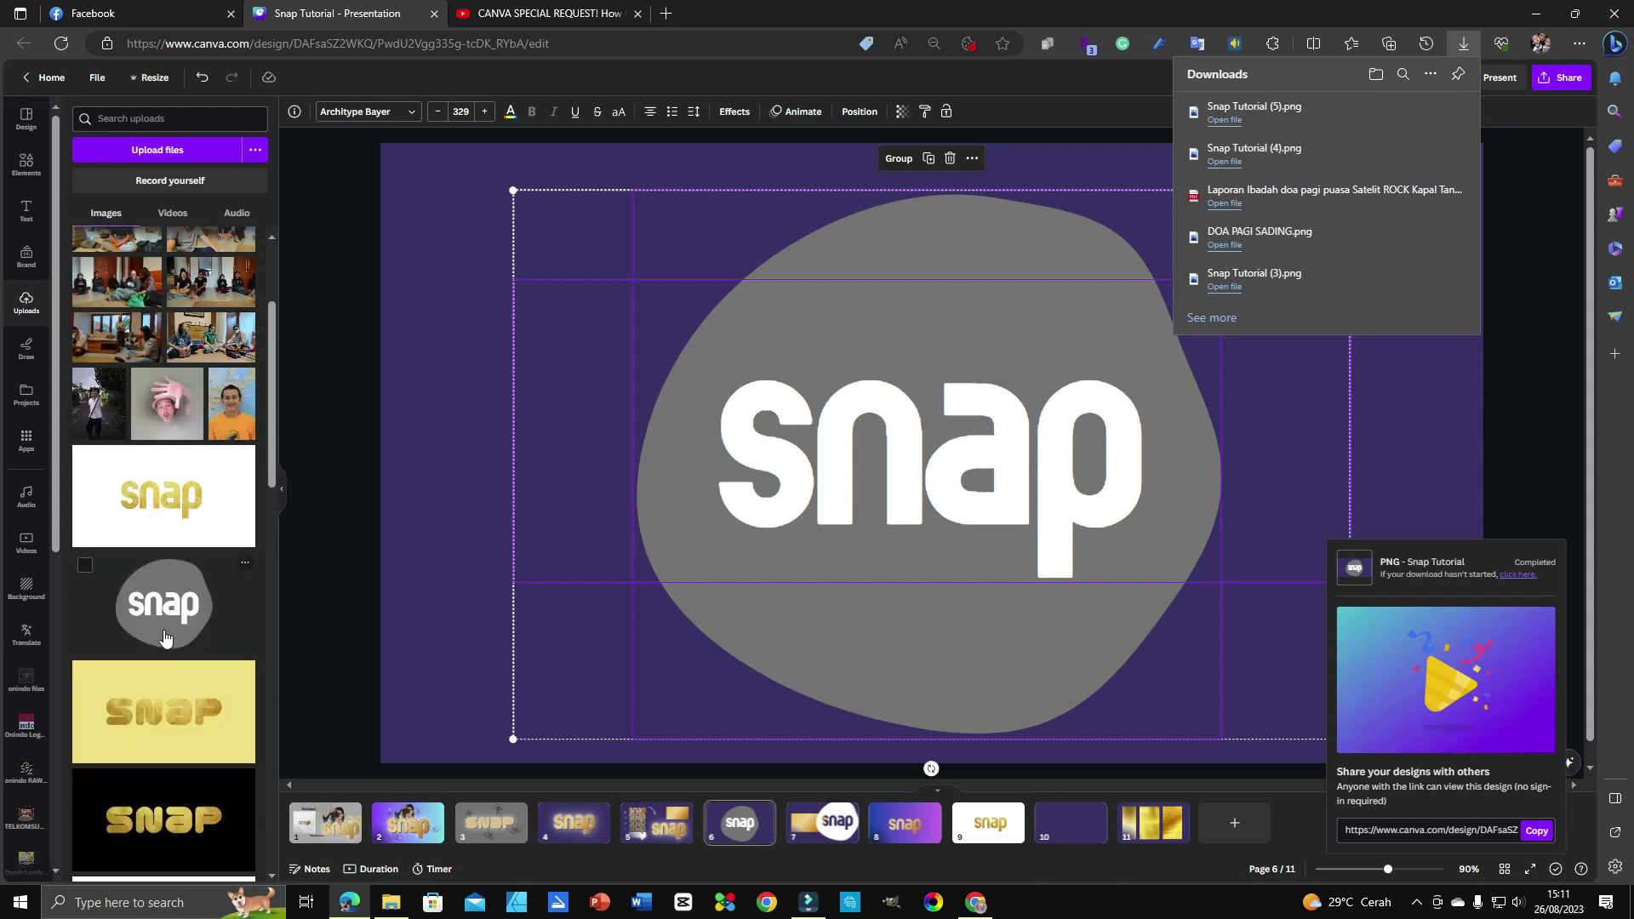
left_click(1515, 437)
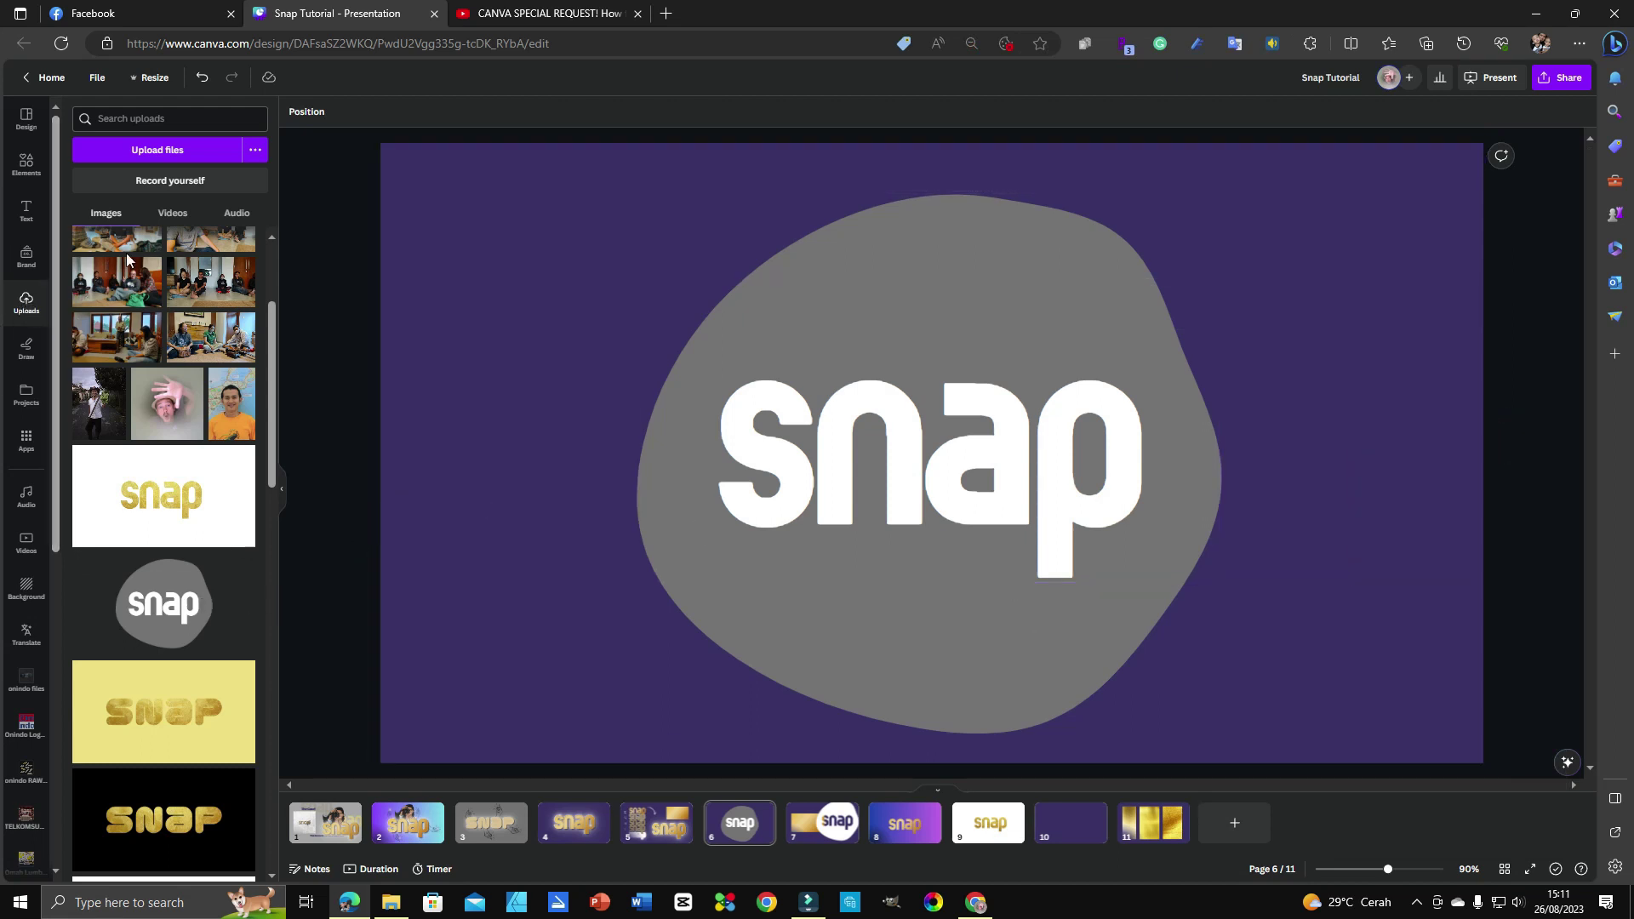
left_click(157, 150)
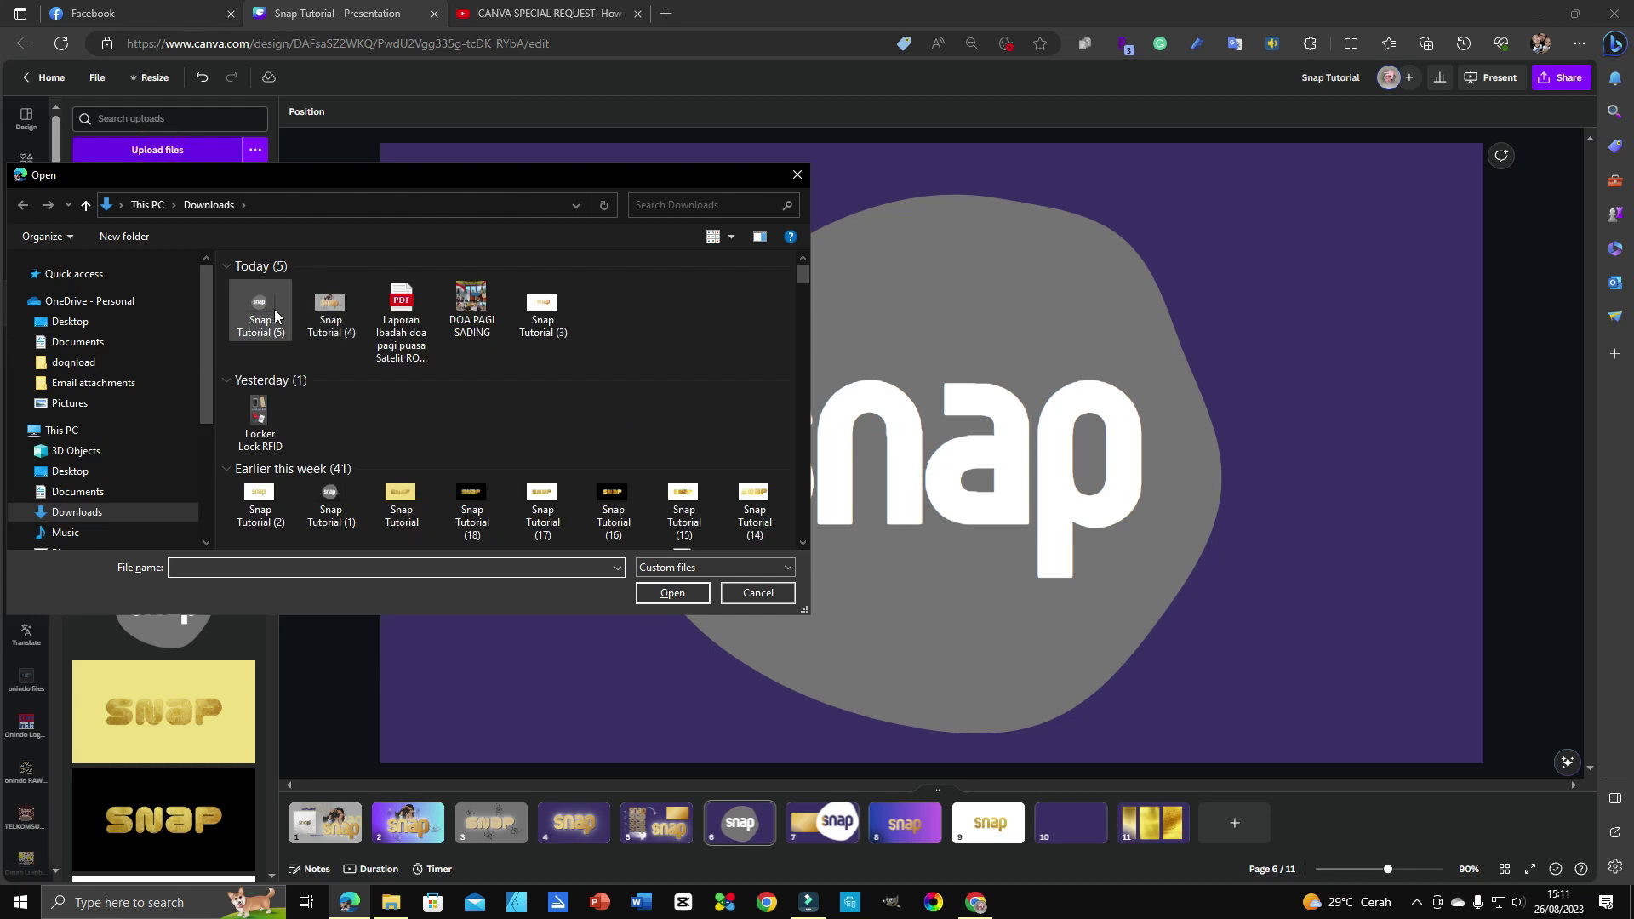
left_click(275, 311)
left_click(672, 593)
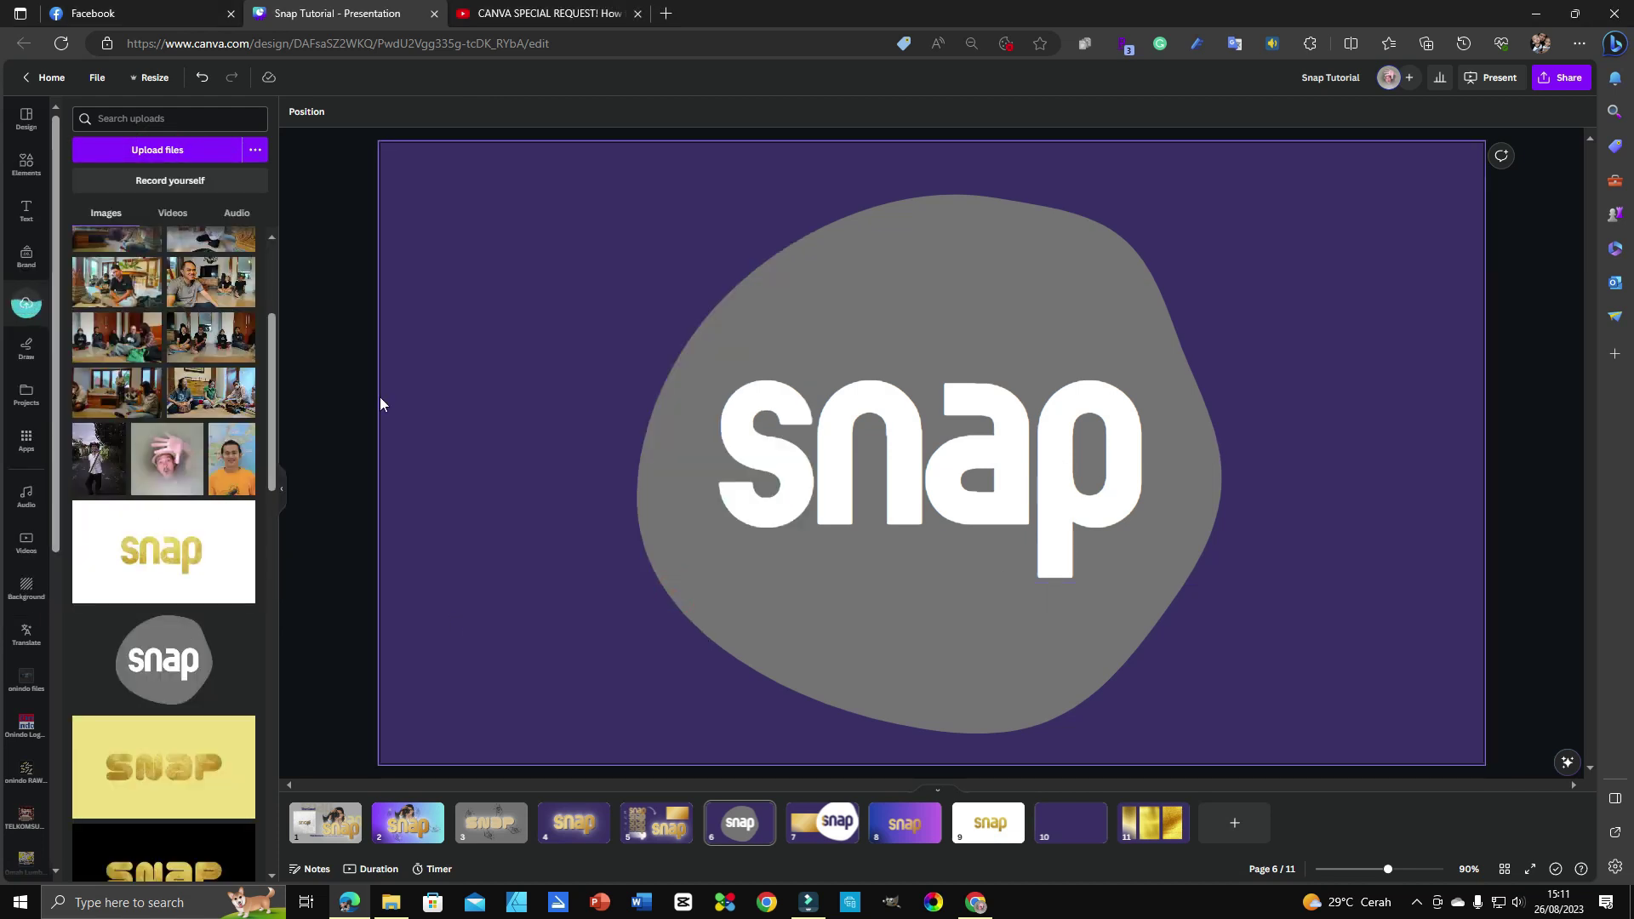
Shrink the original word and gray blob on page 6 to a font size of about 203 and place them at the page's right side.
left_click(998, 219)
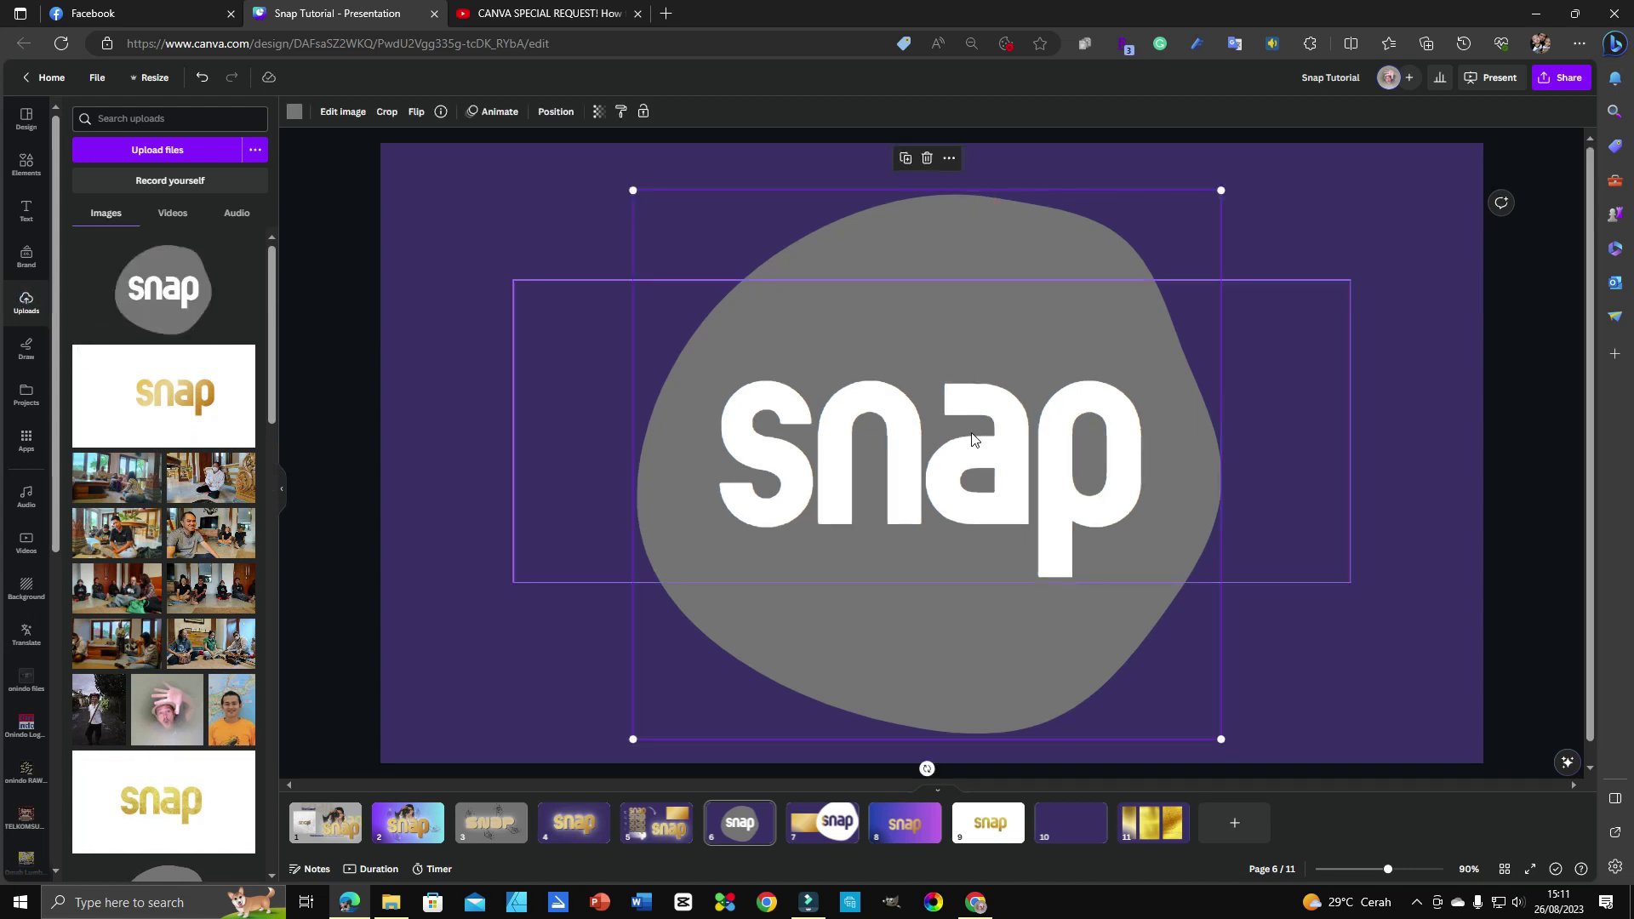
left_click(973, 438)
left_click(1023, 233, "shift")
left_click_drag(948, 407, 1274, 412)
left_click_drag(823, 744, 1151, 533)
left_click(1276, 281)
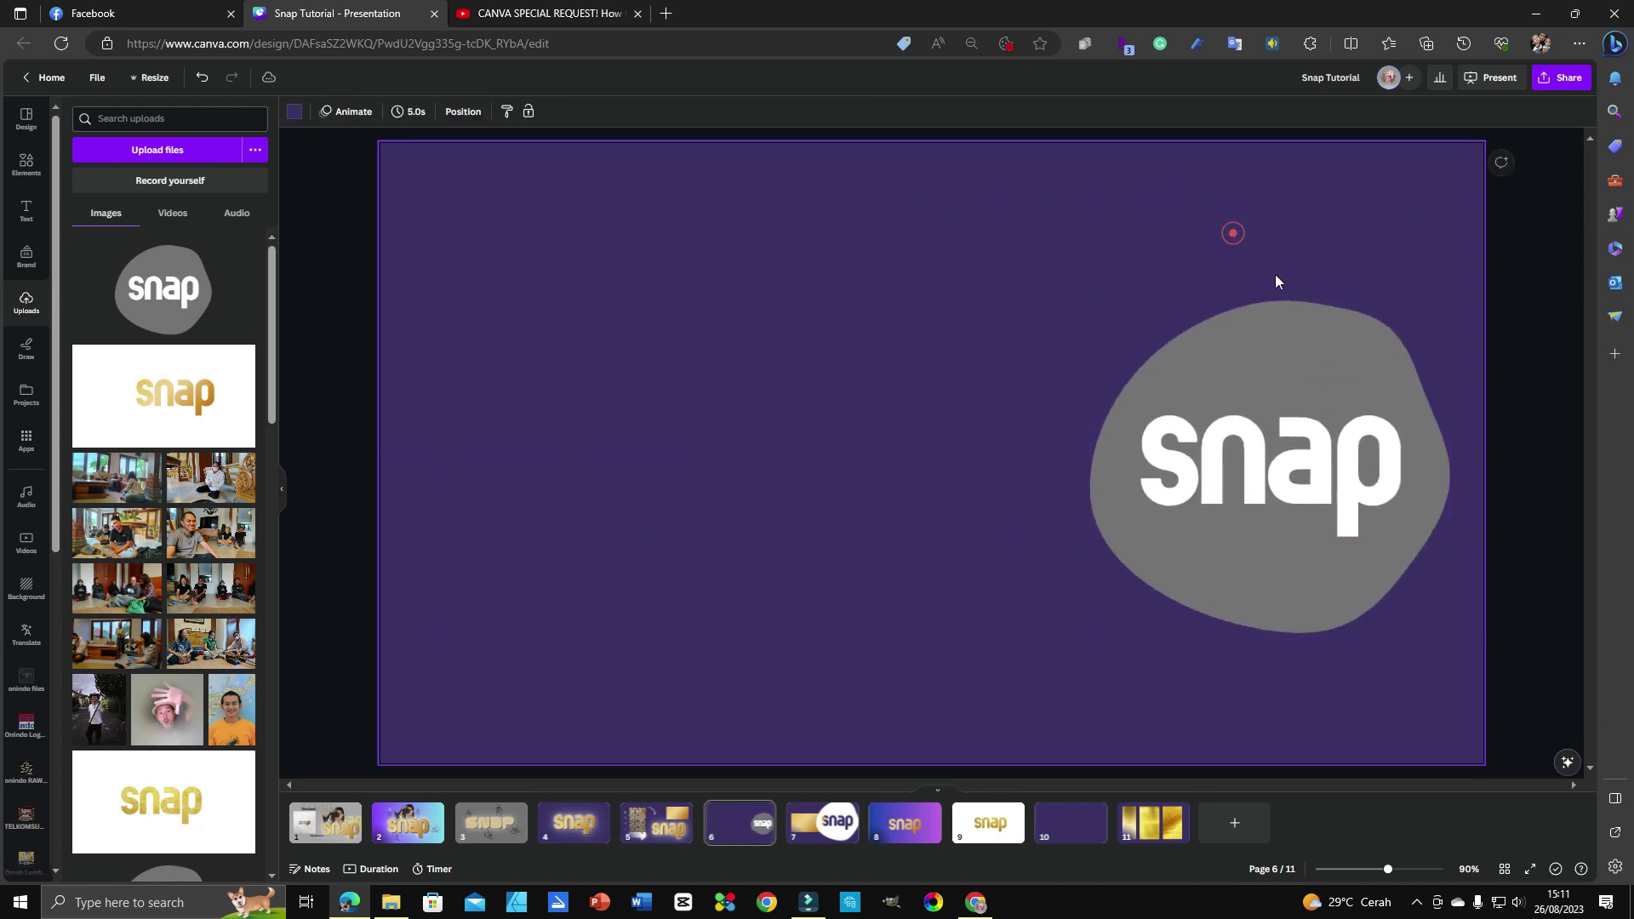
mouse_move(1286, 464)
left_mouse_down()
mouse_move(1201, 329)
mouse_move(1291, 461)
left_mouse_up()
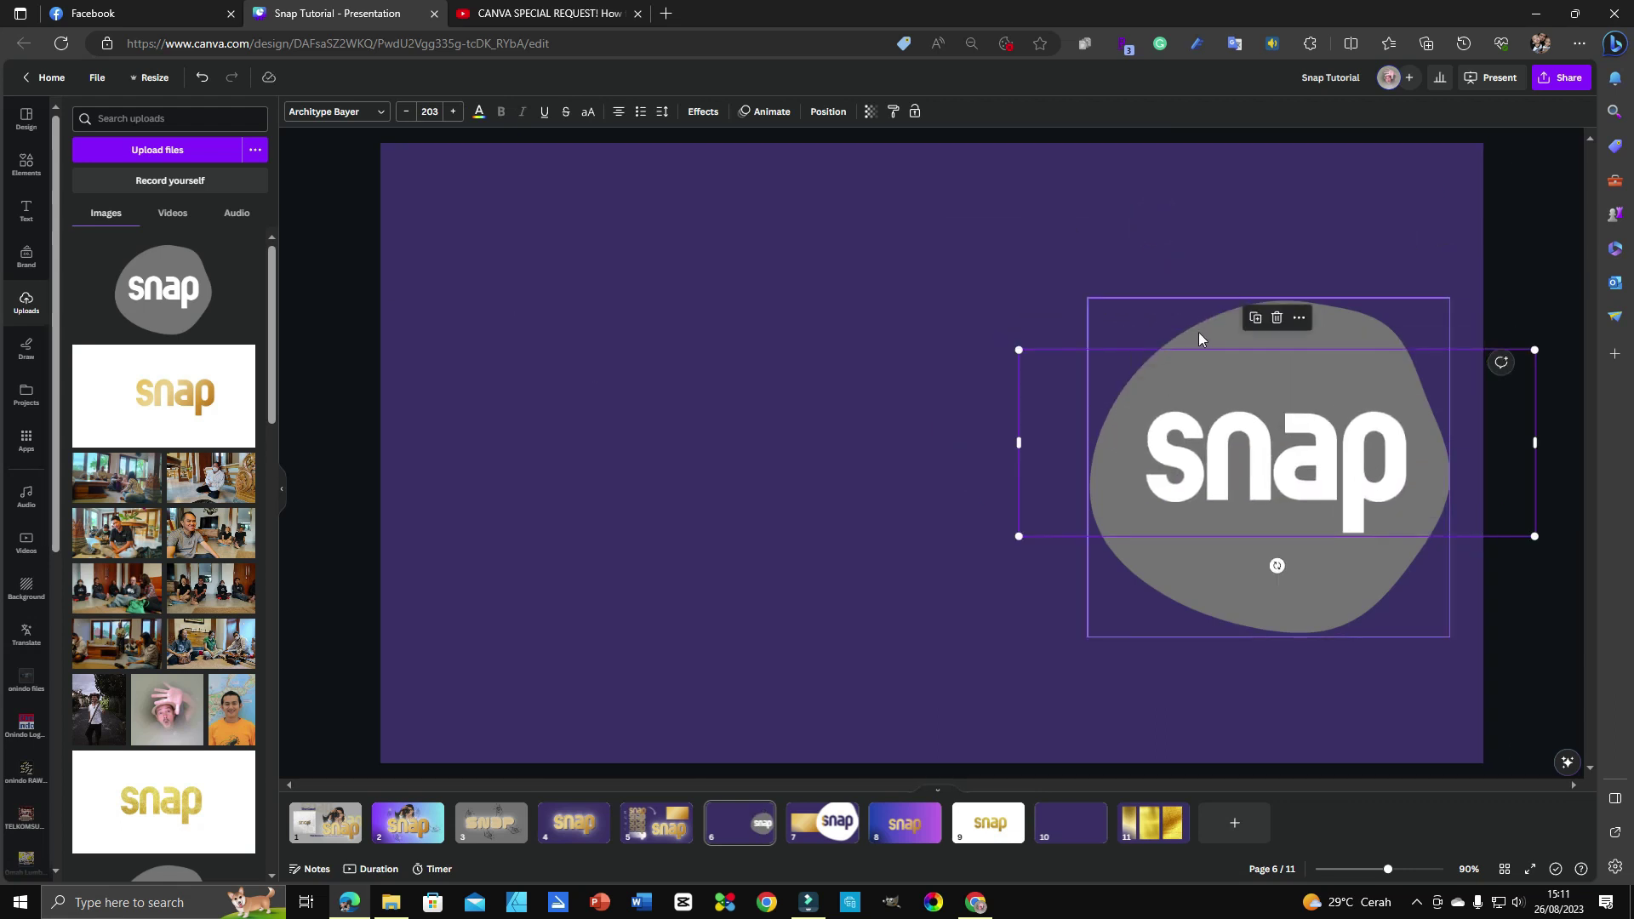
Add the newly uploaded blob image to page 6 beside the original and cut out its word with Background Remover.
left_click(146, 294)
left_click_drag(864, 479, 635, 458)
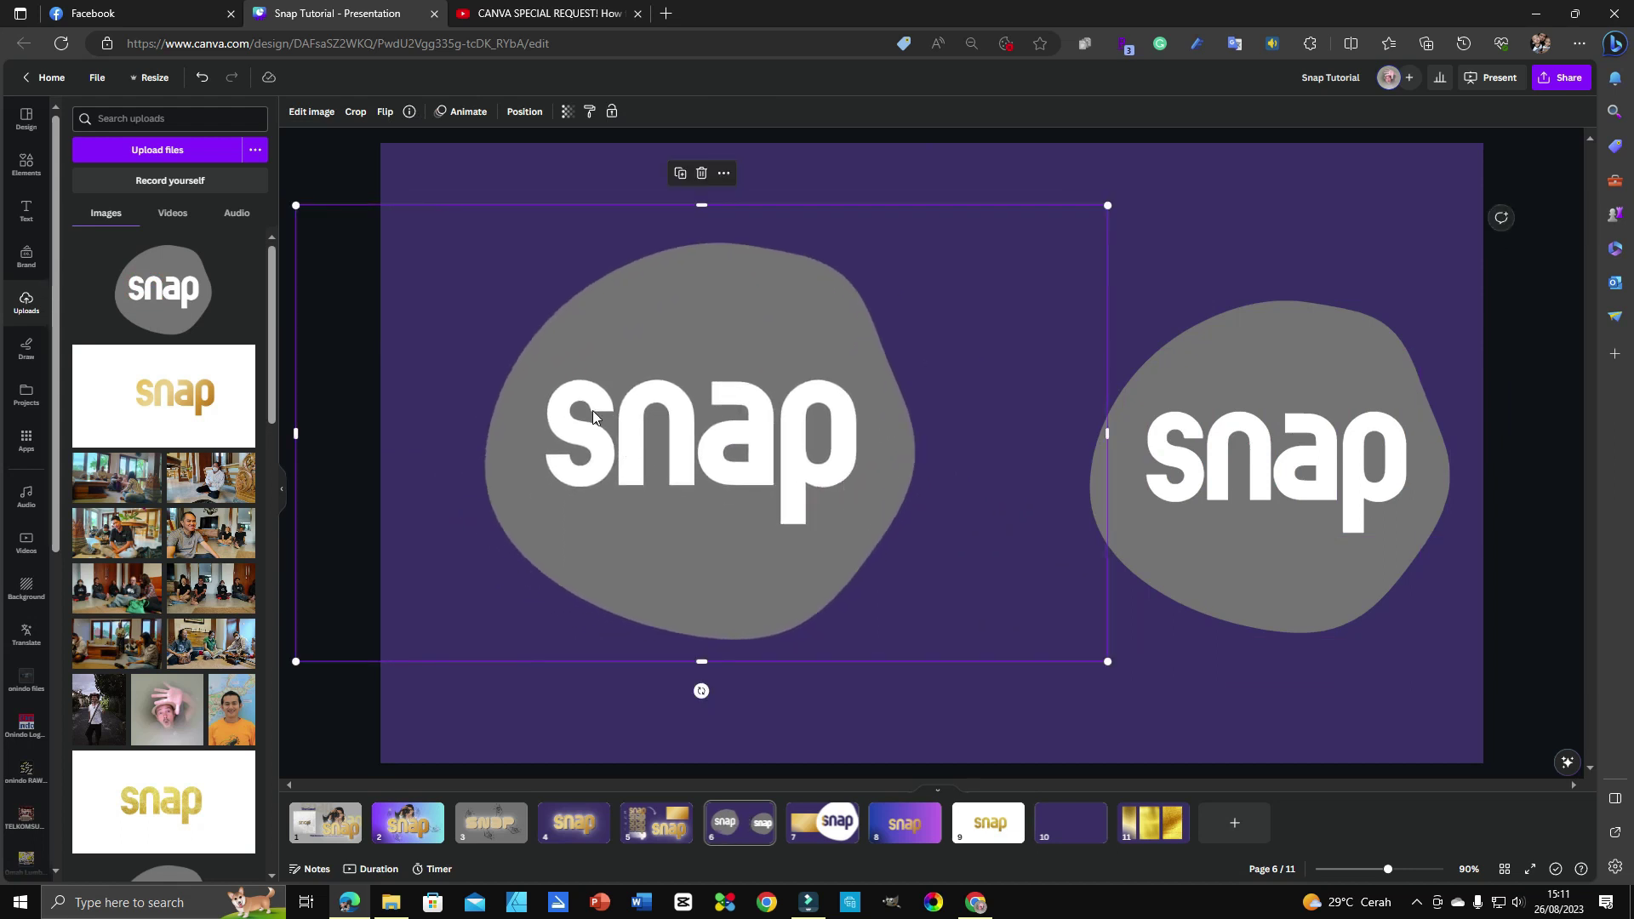
left_click(312, 113)
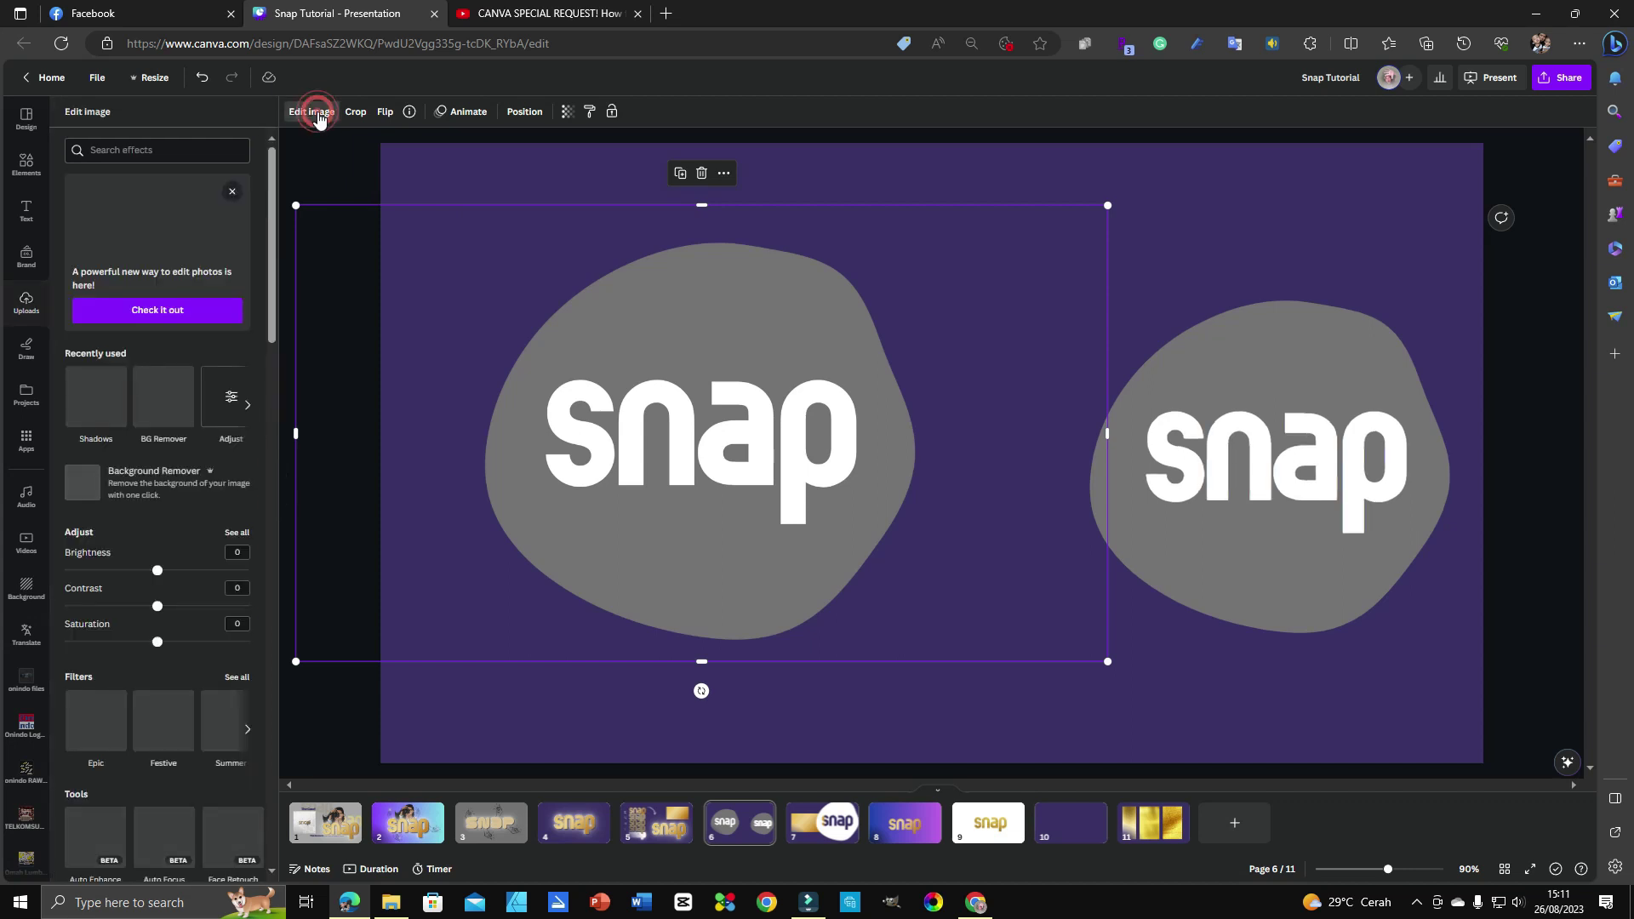
left_click(95, 491)
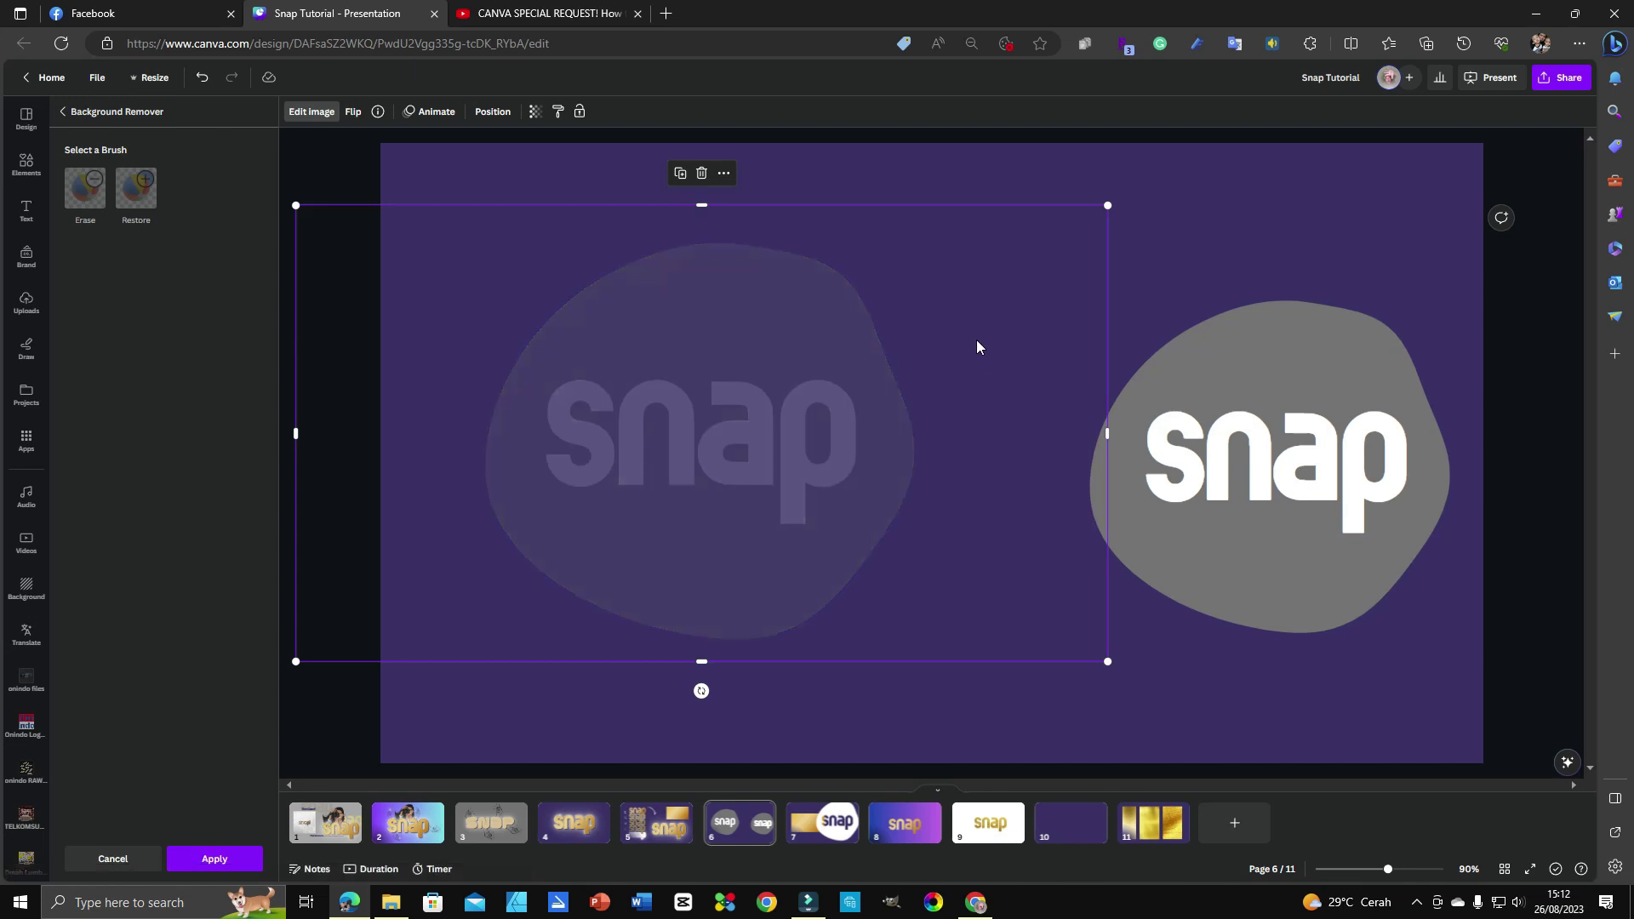
left_click_drag(640, 536, 693, 520)
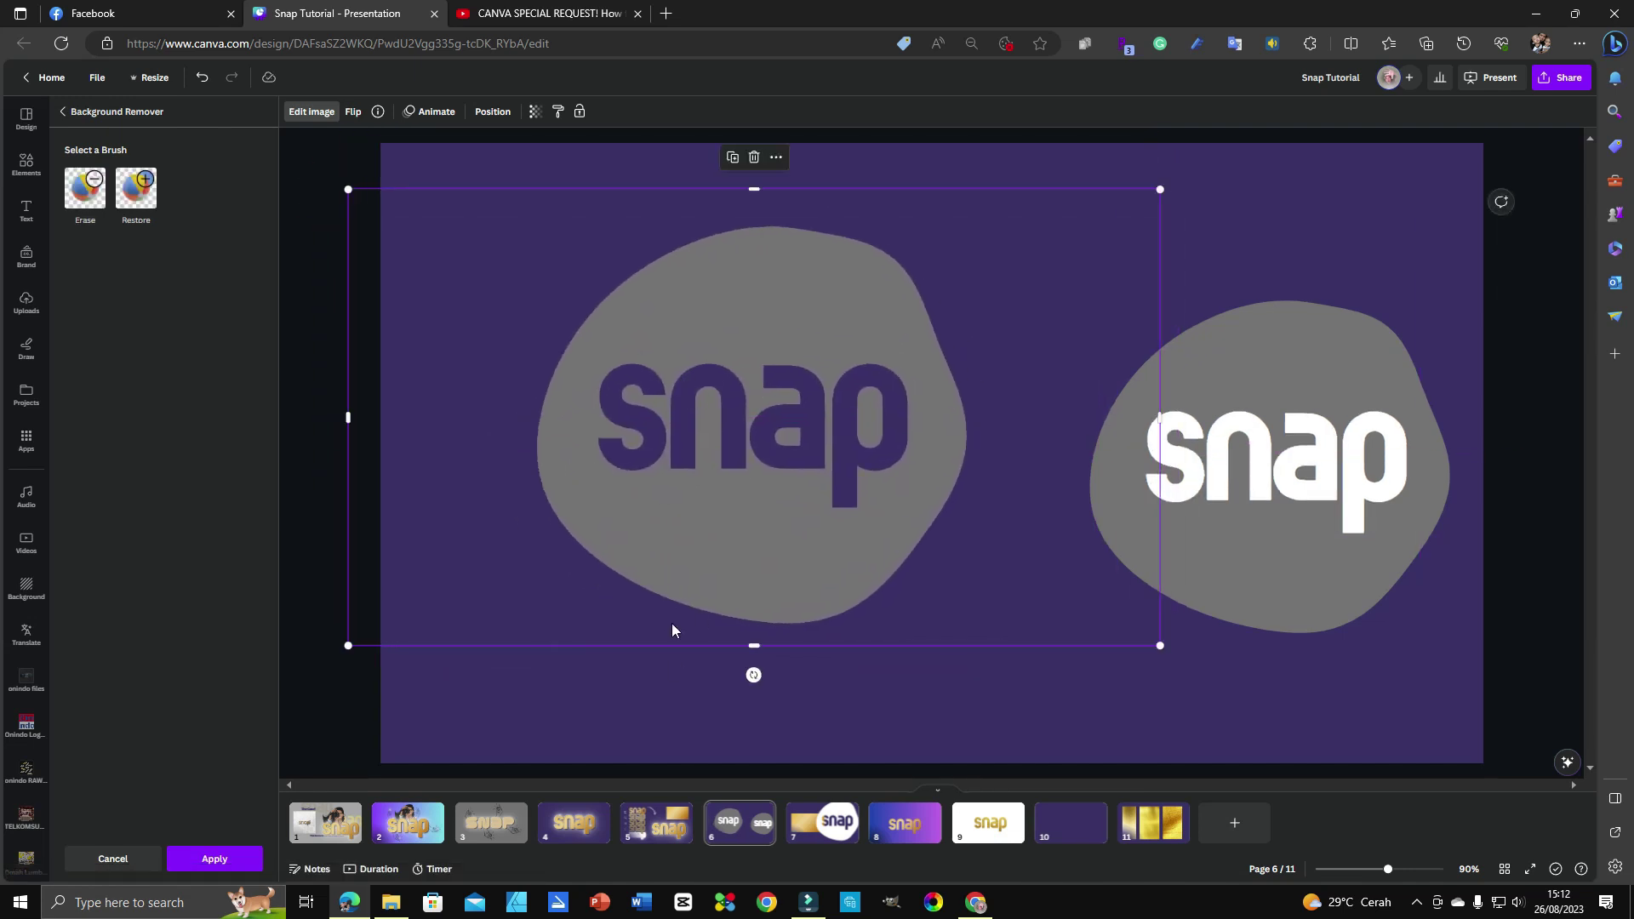
left_click(224, 861)
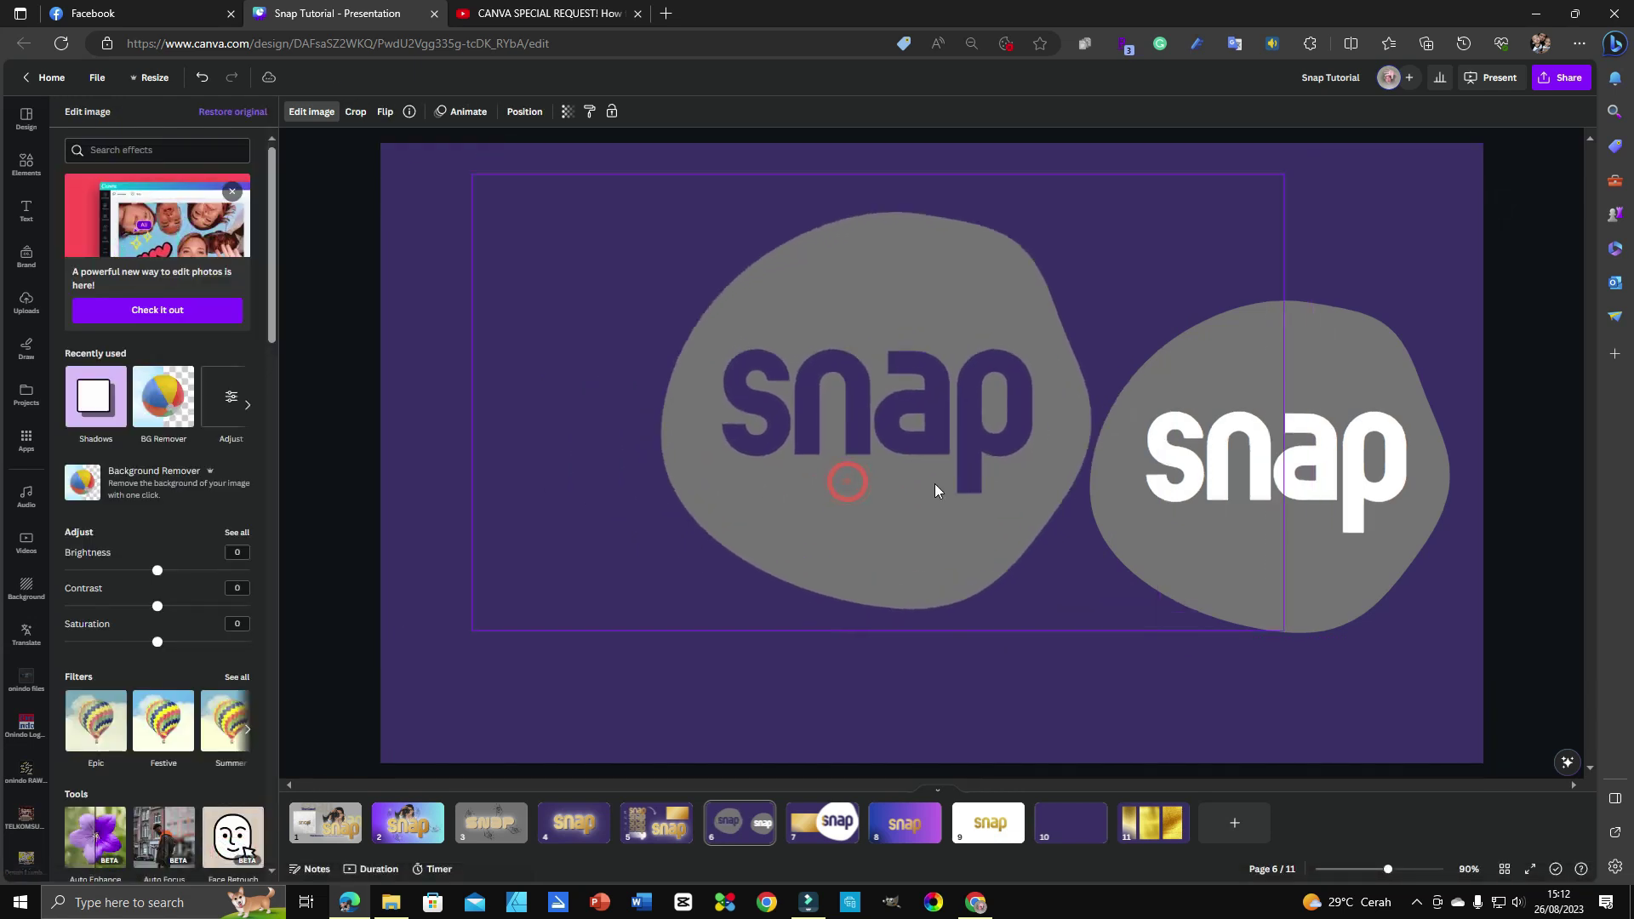
On page 5, select and copy the gold gradient rectangle and show its image information.
left_click(679, 813)
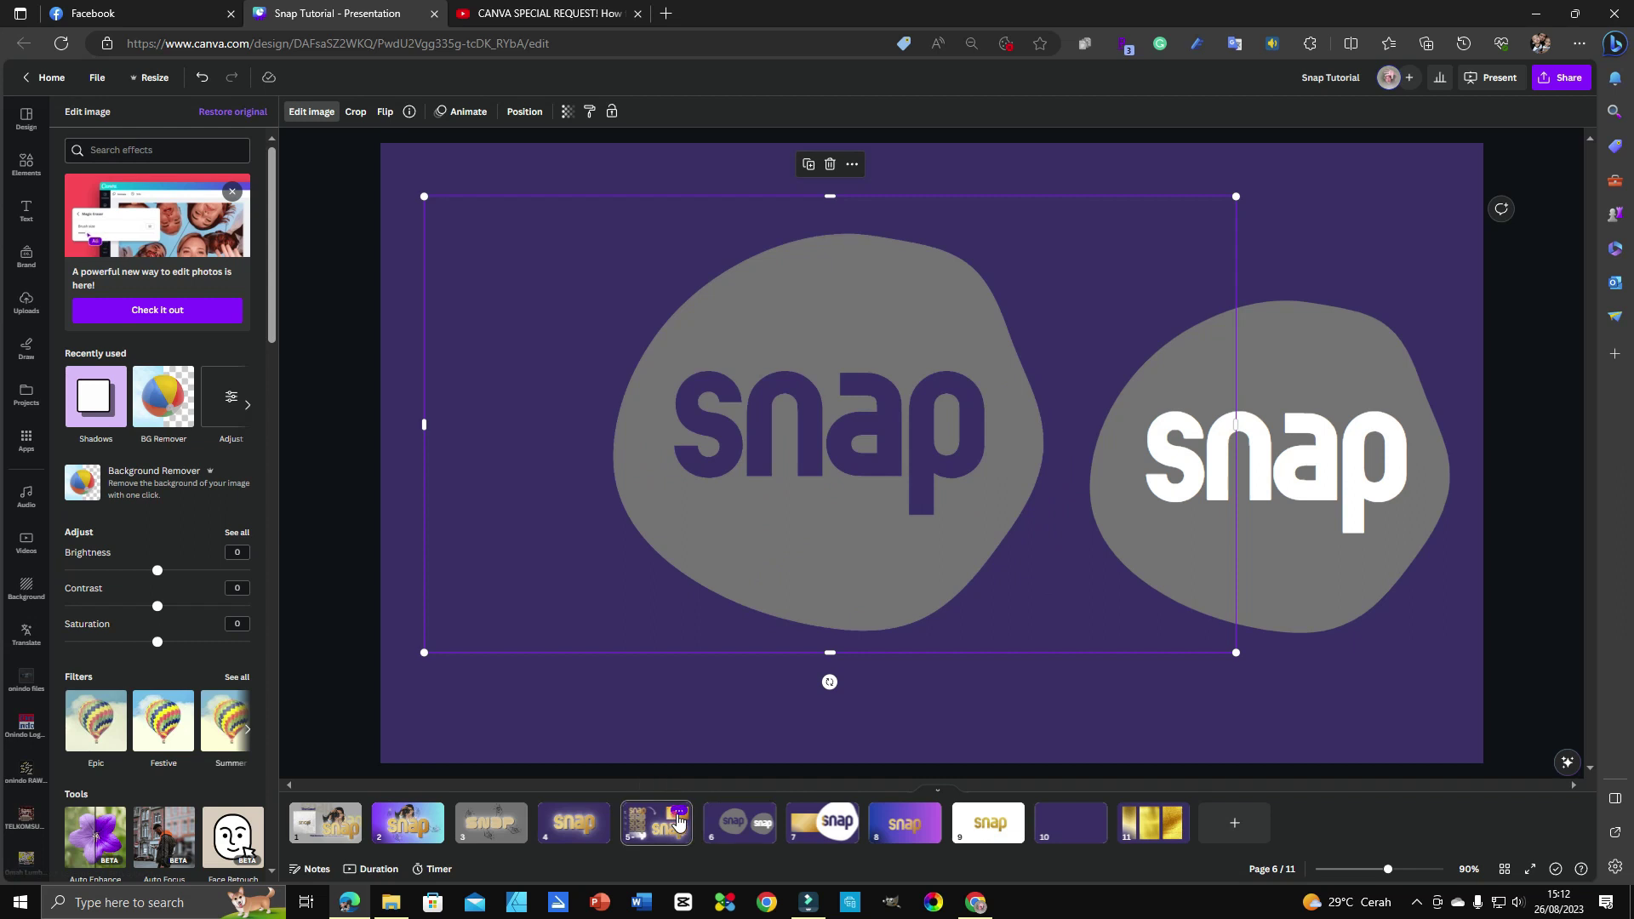
left_click(1233, 279)
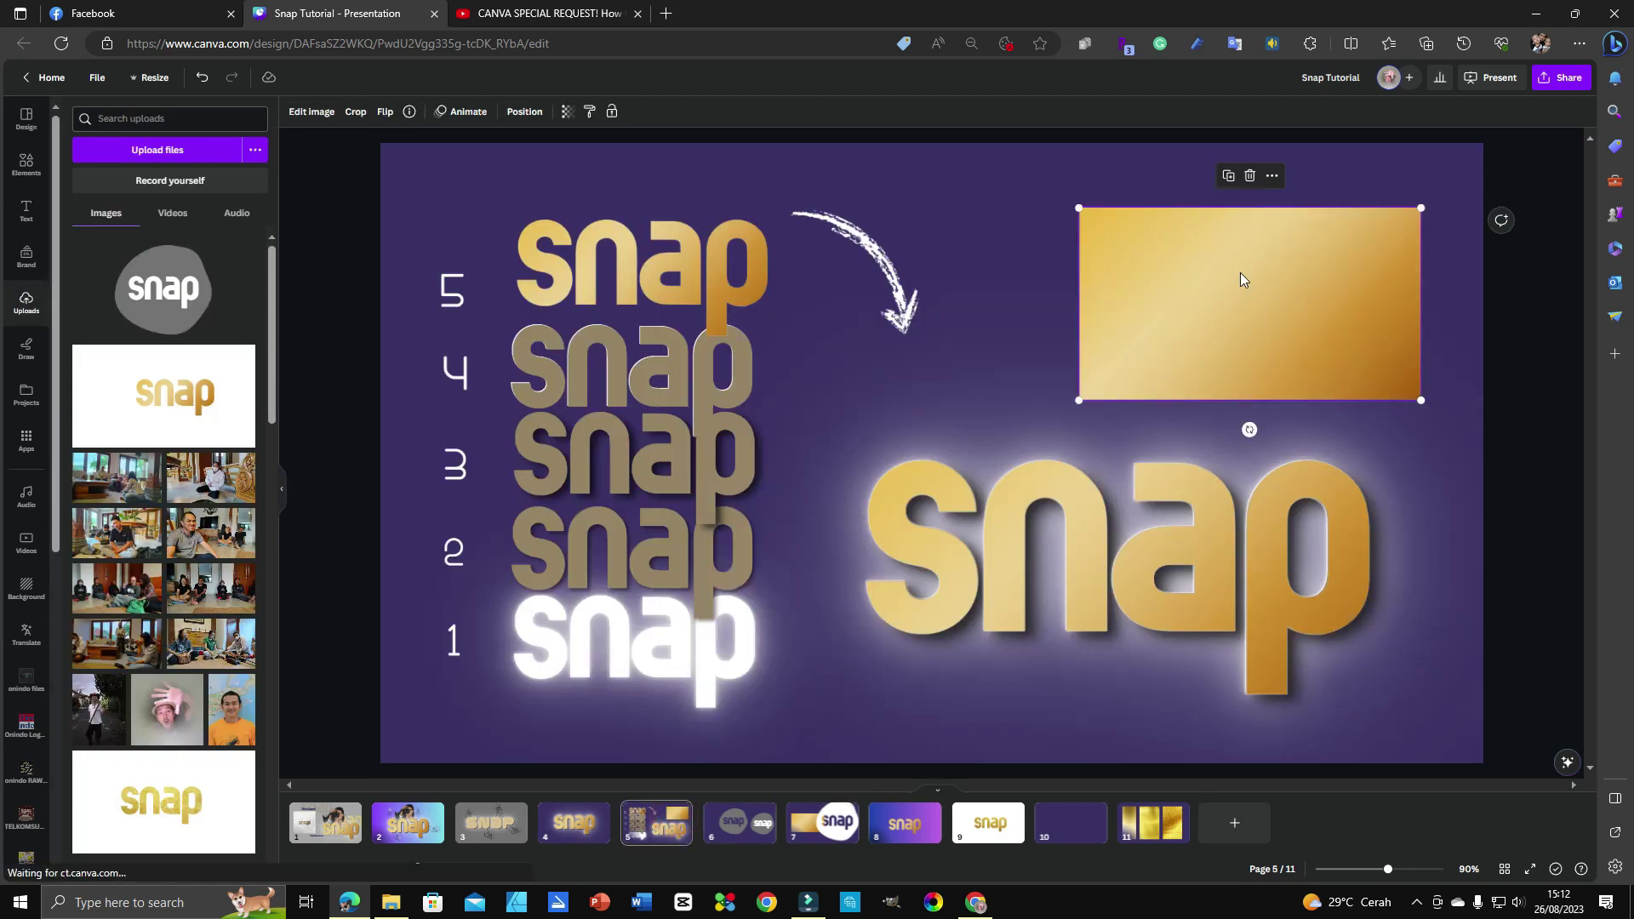
left_click_drag(1240, 272, 1222, 276)
left_click(410, 113)
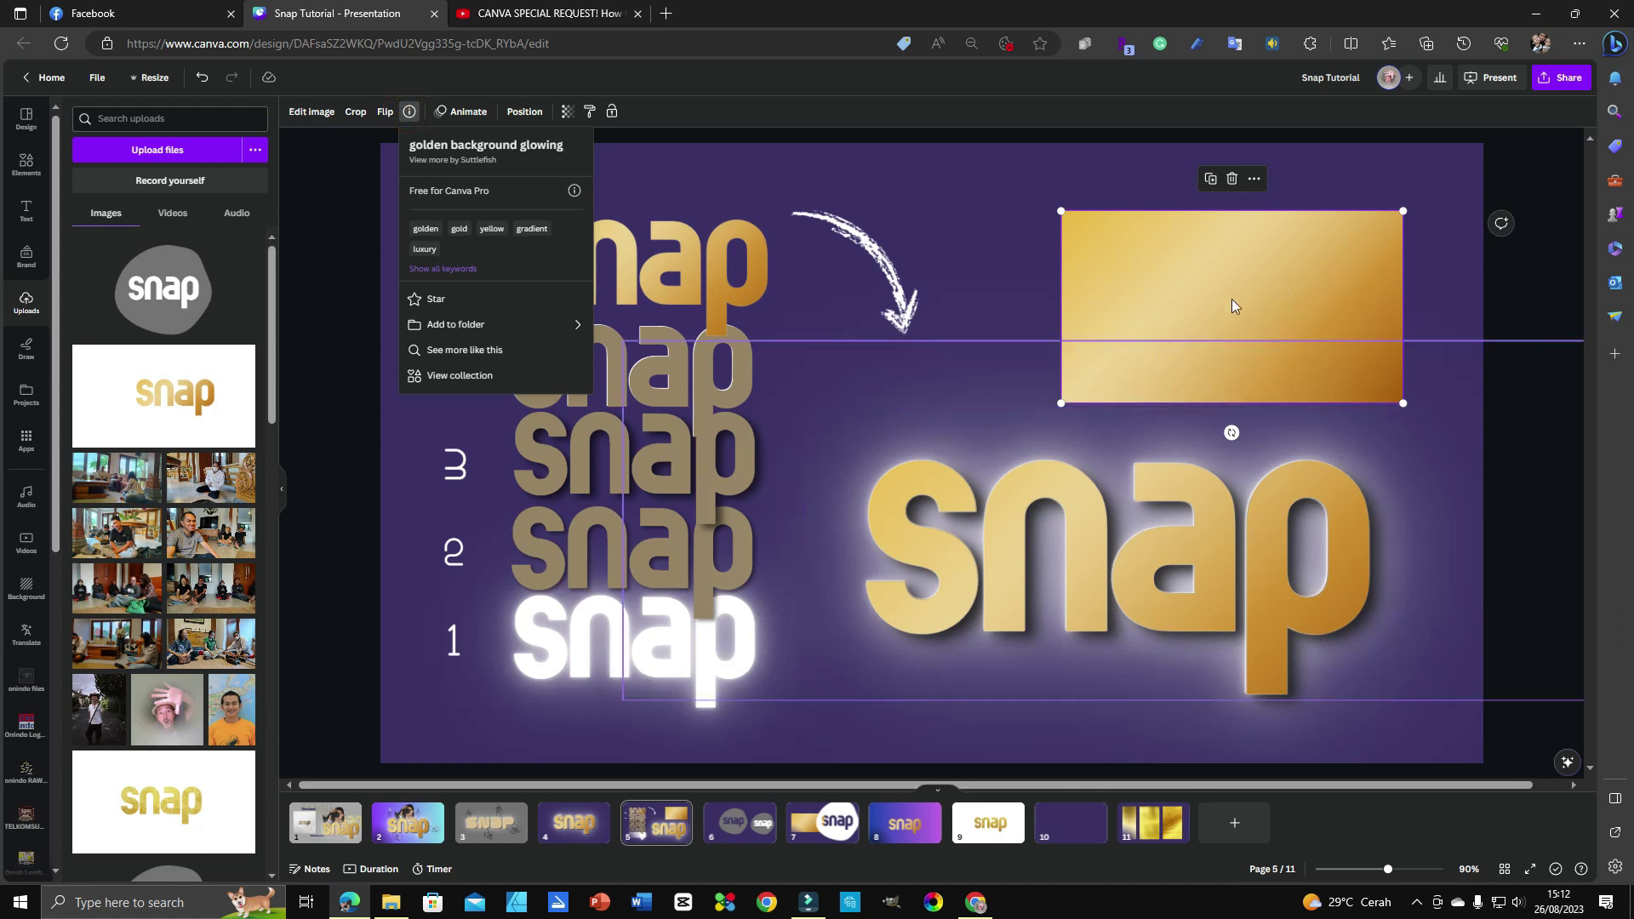
Paste the gold gradient onto page 6, position it over the cut-out word and send it to the back.
left_click(740, 823)
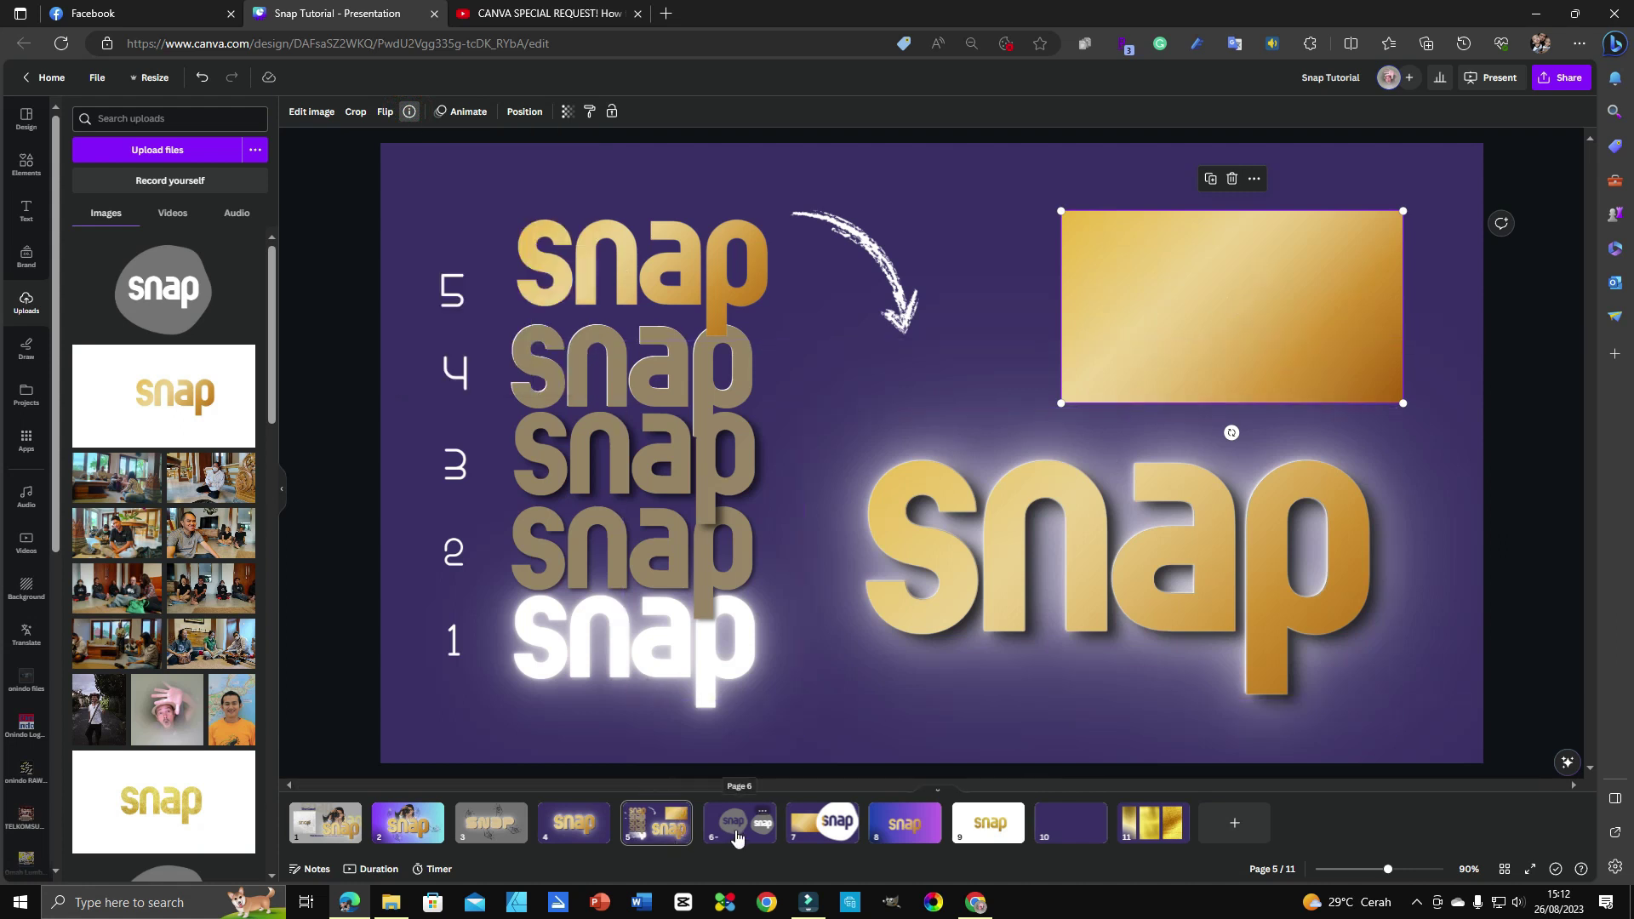
left_click(933, 357)
key("ctrl+v")
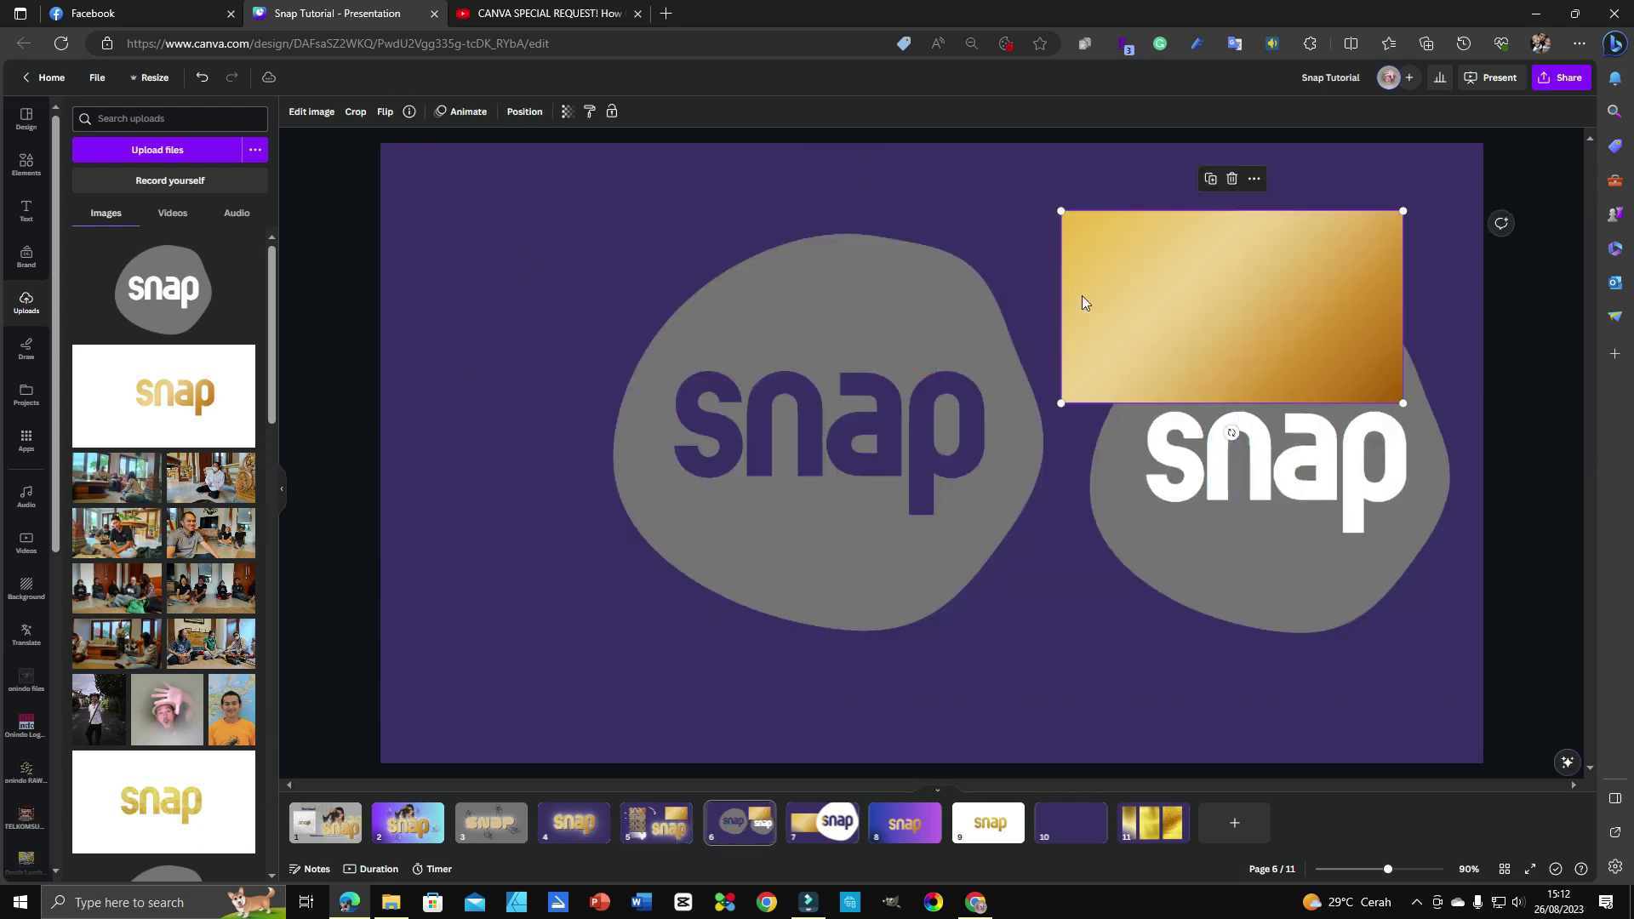
left_click_drag(1117, 249, 717, 373)
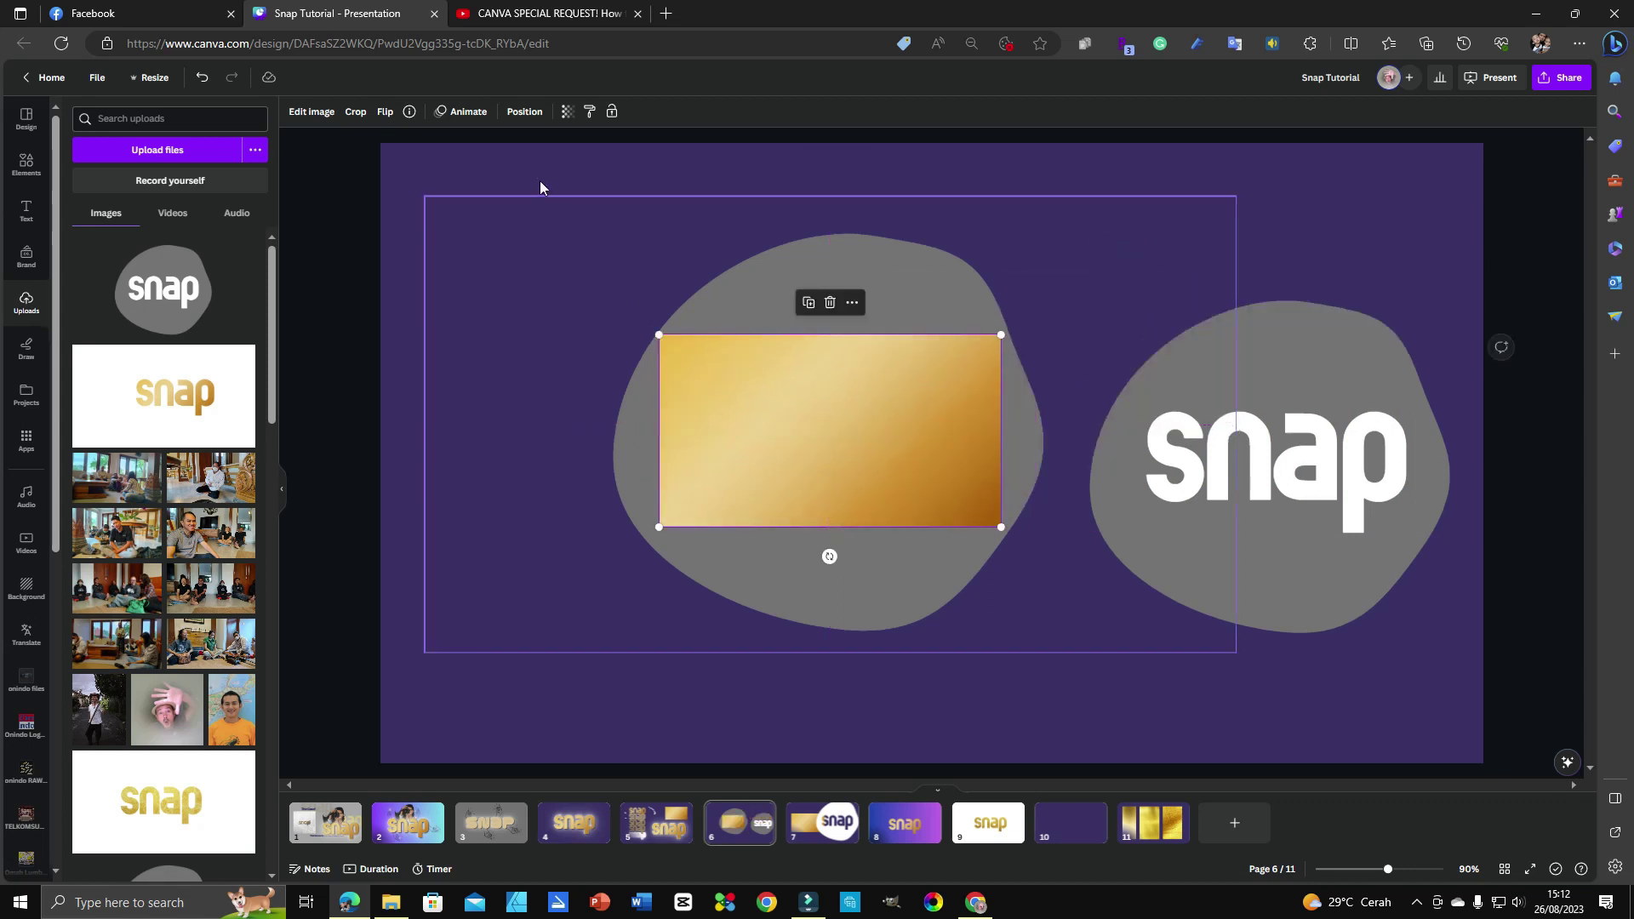
left_click(524, 112)
left_click(213, 173)
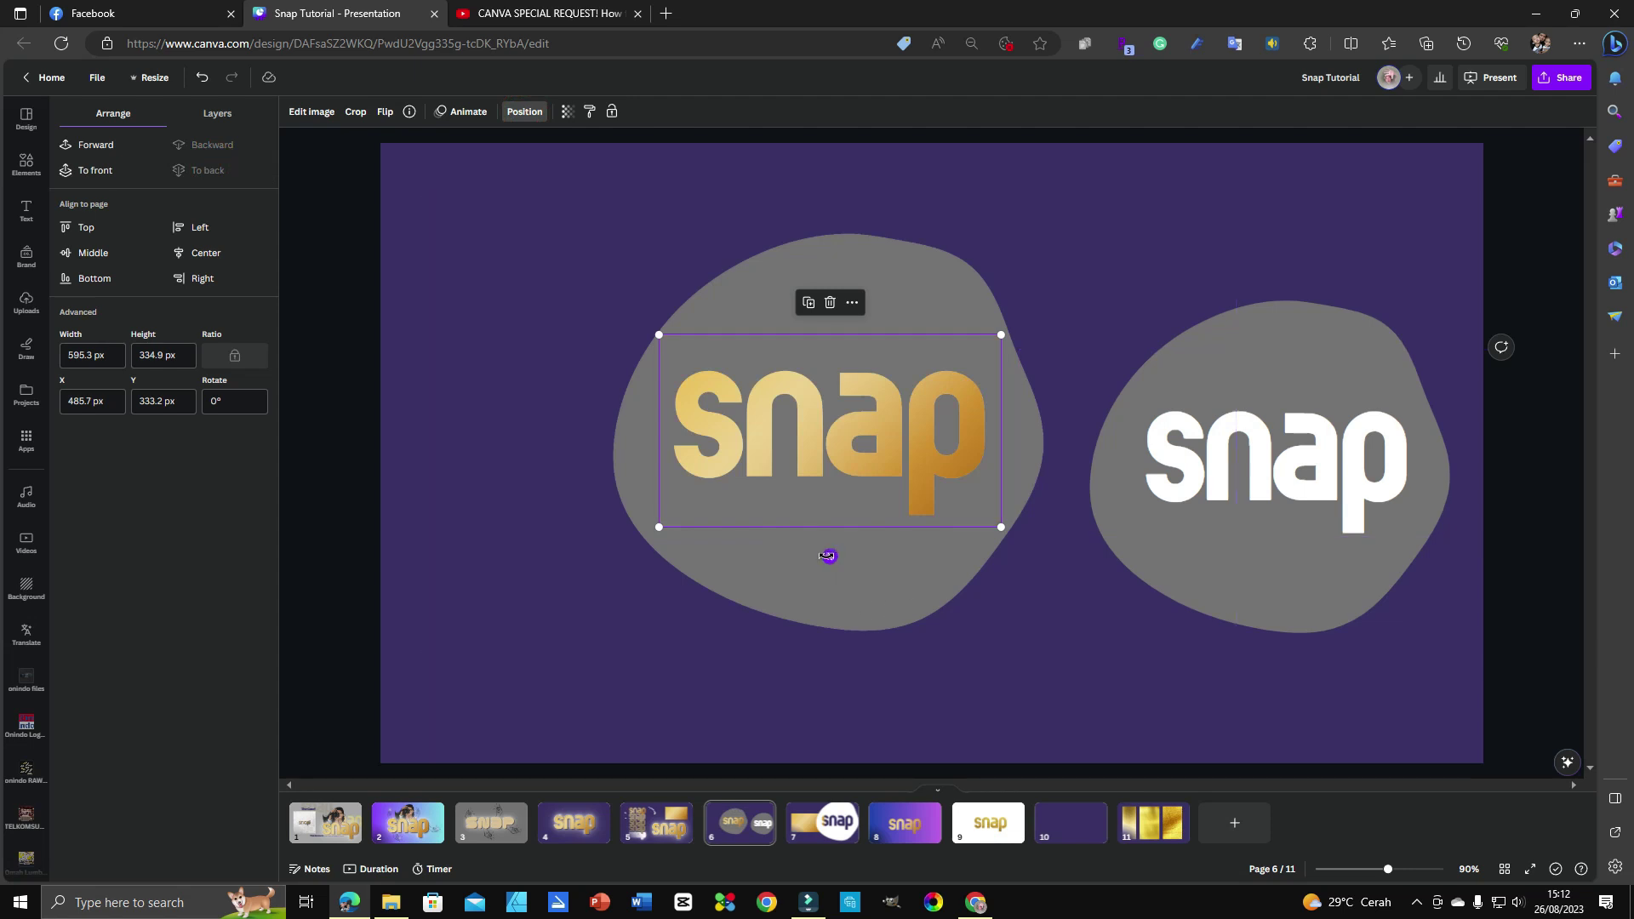
Try rotating and adjusting the gold gradient behind the cut-out word, and undo the changes.
left_click_drag(830, 557, 874, 610)
left_click_drag(1019, 484, 1011, 526)
key("ctrl+z")
key("ctrl+z")
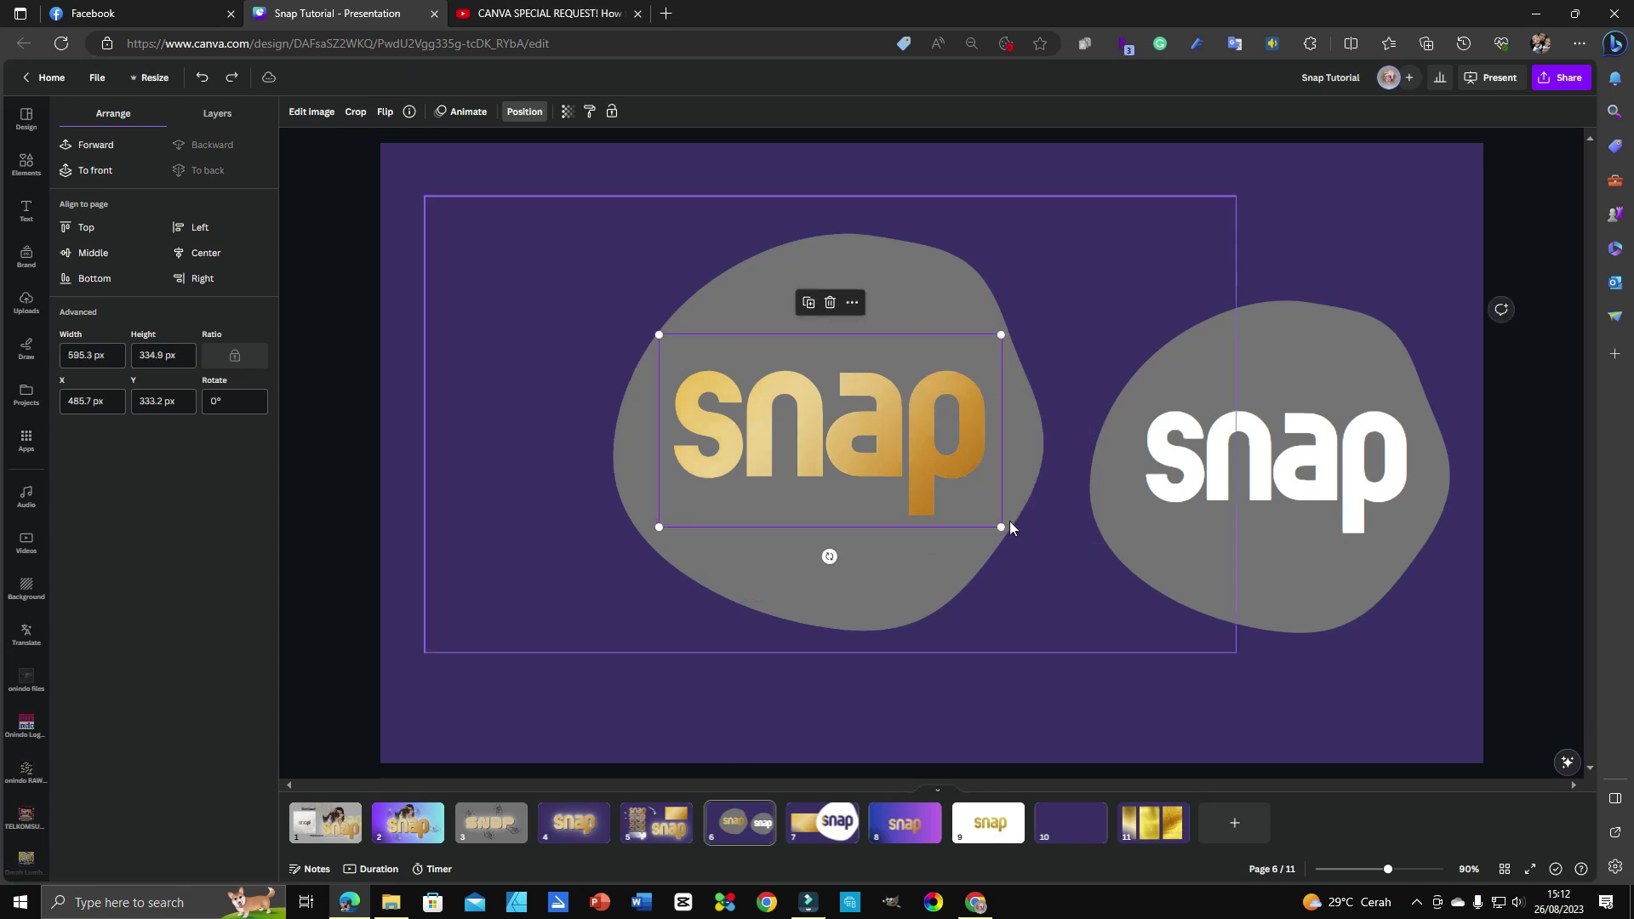
Copy the middle gold foil texture from page 11 and paste it onto page 6 over the cut-out blob.
left_click(25, 164)
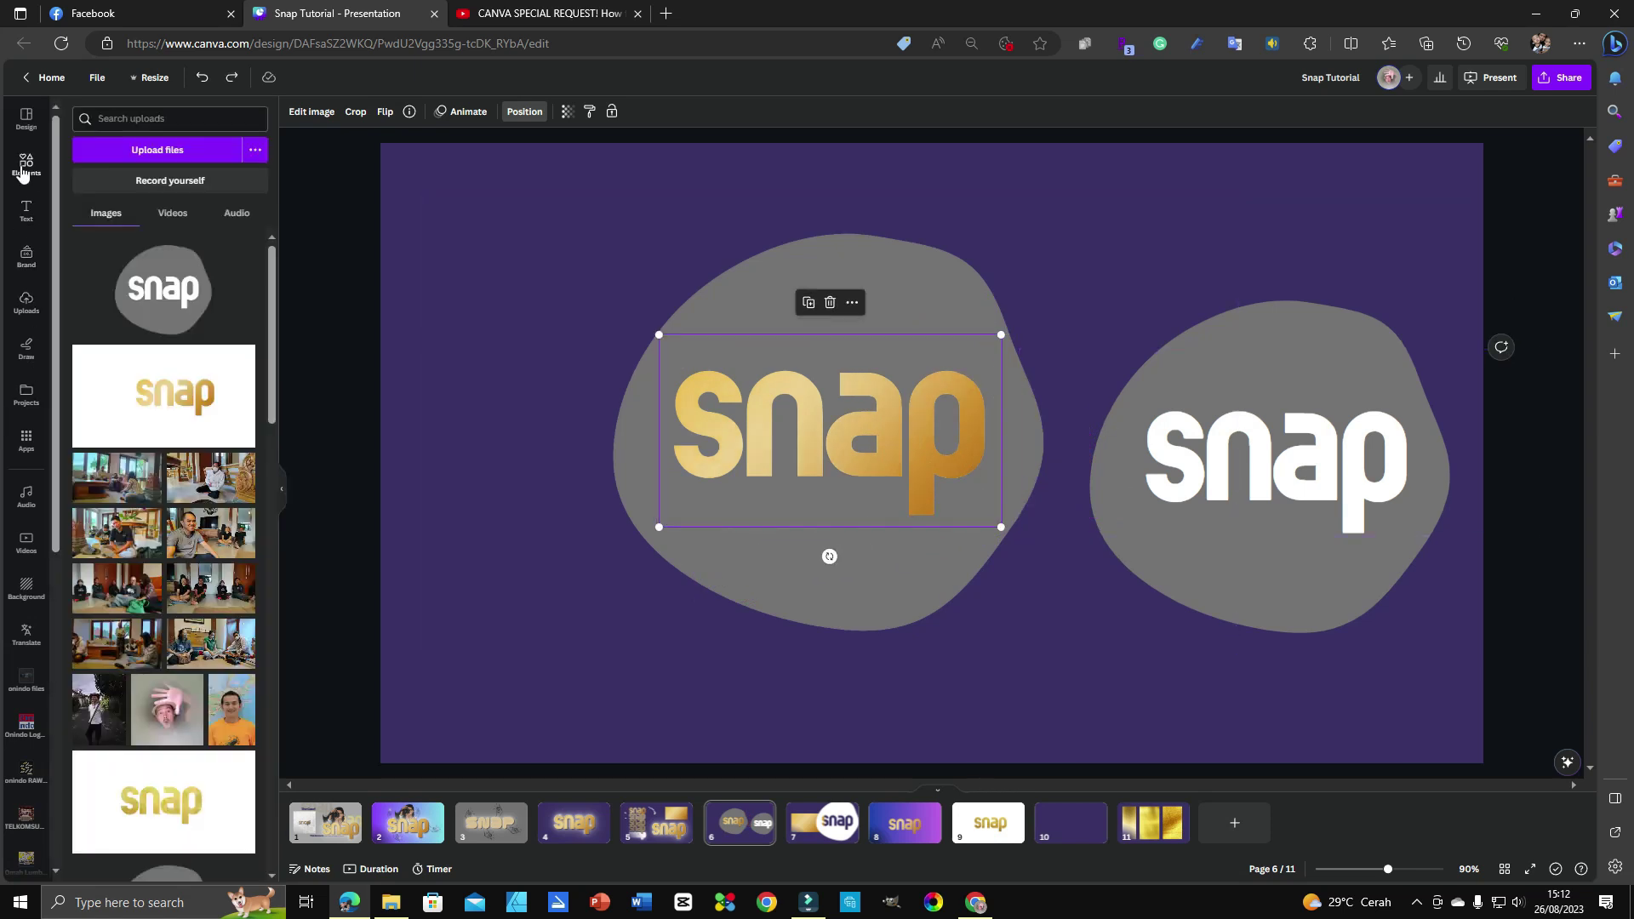
left_click(1154, 826)
left_click(1216, 383)
left_click(909, 431)
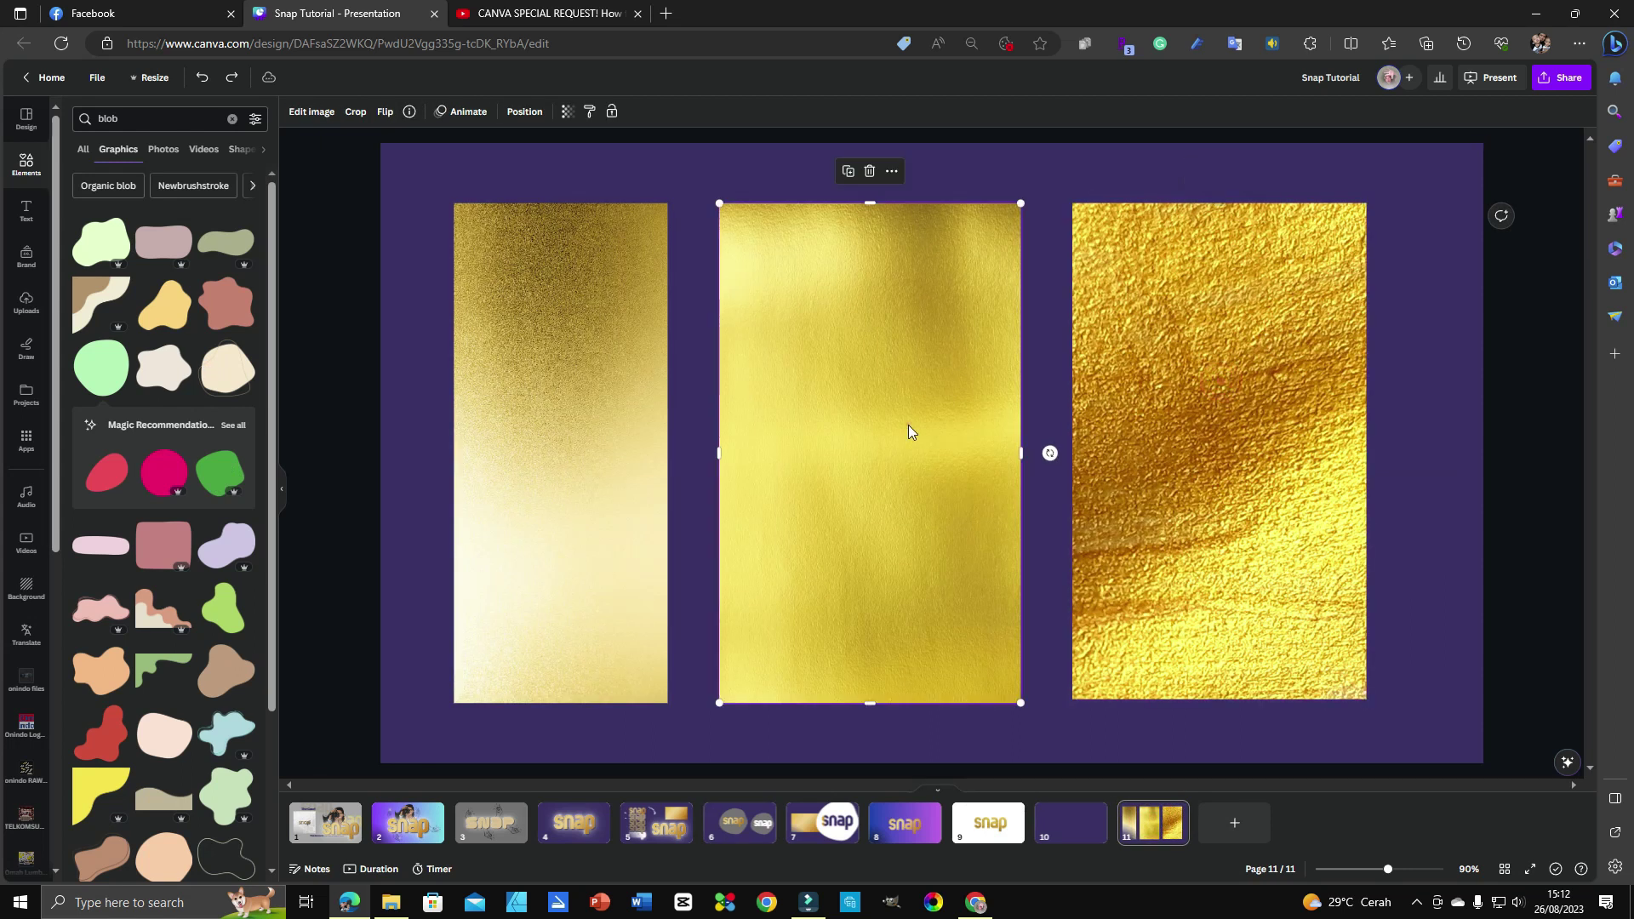
left_click(737, 826)
left_click(612, 279)
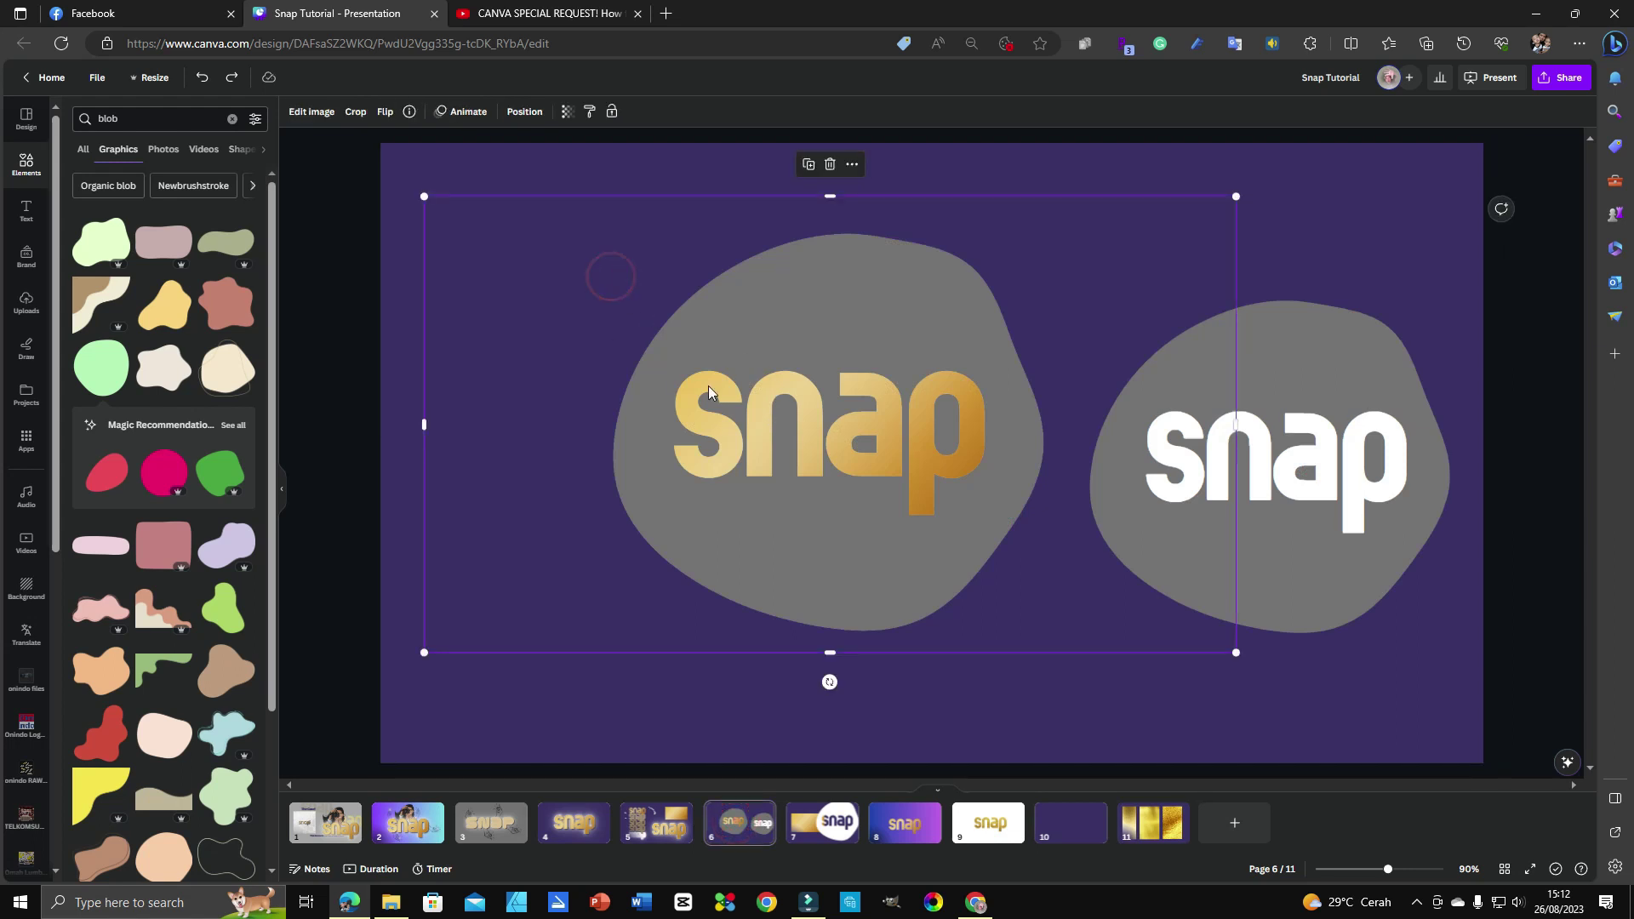
key("ctrl+v")
left_click_drag(865, 457, 951, 443)
Try moving the cut-out blob and gold gradient apart on page 6 and turning the gold foil texture horizontal as a replacement fill.
left_click(738, 535)
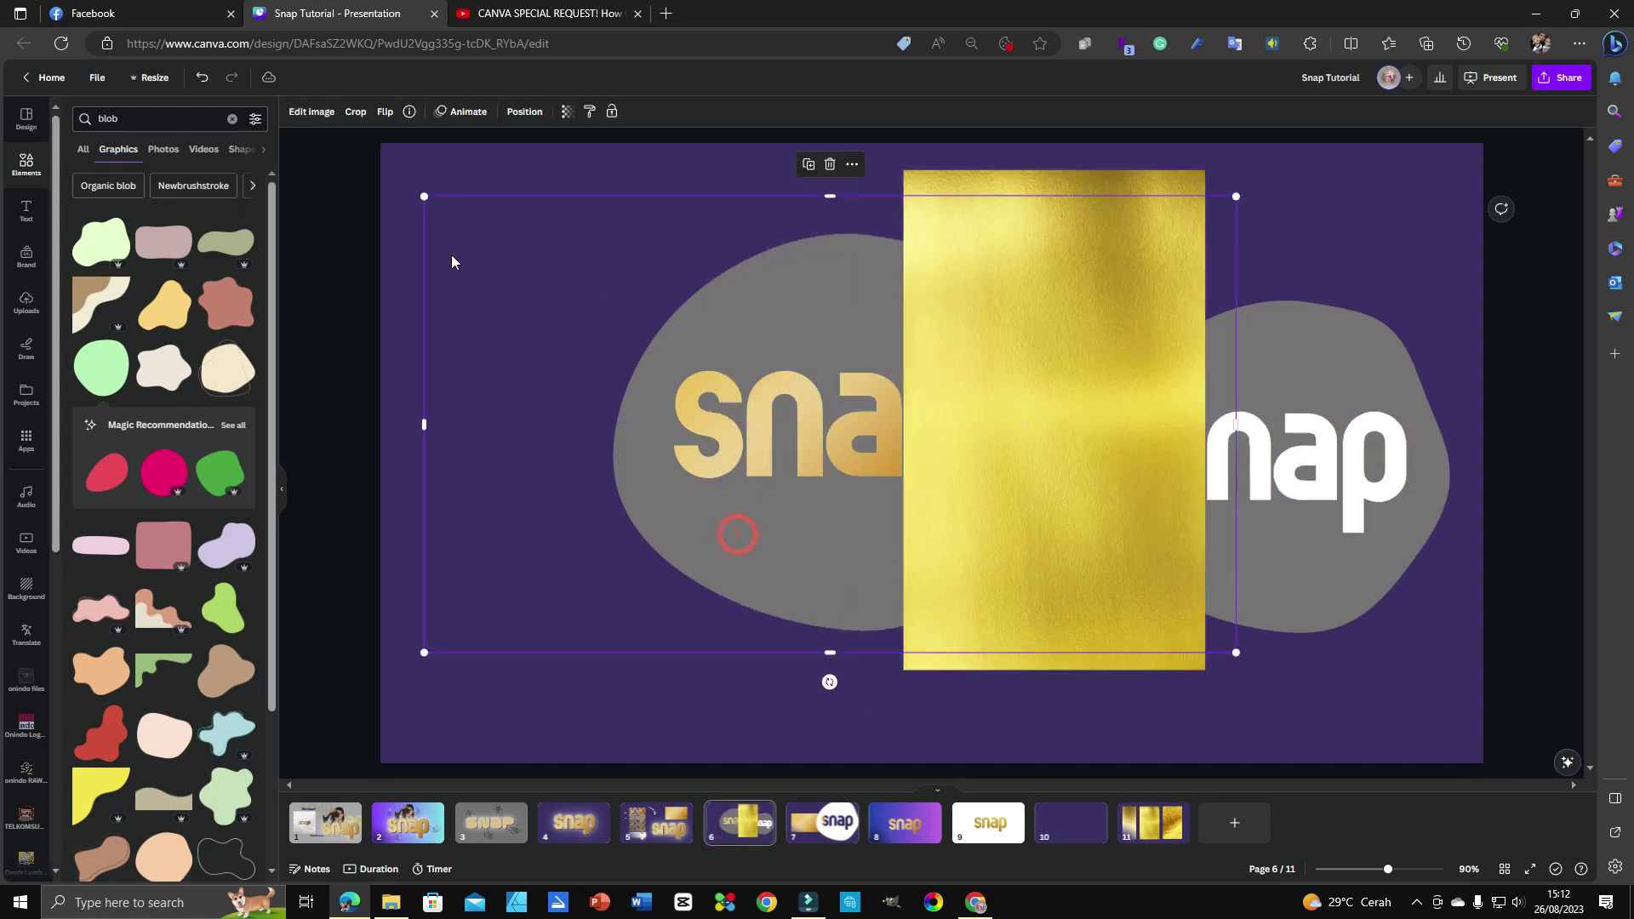
left_click(719, 350)
left_click_drag(683, 441, 354, 274)
left_click(961, 507)
left_click_drag(962, 508, 657, 545)
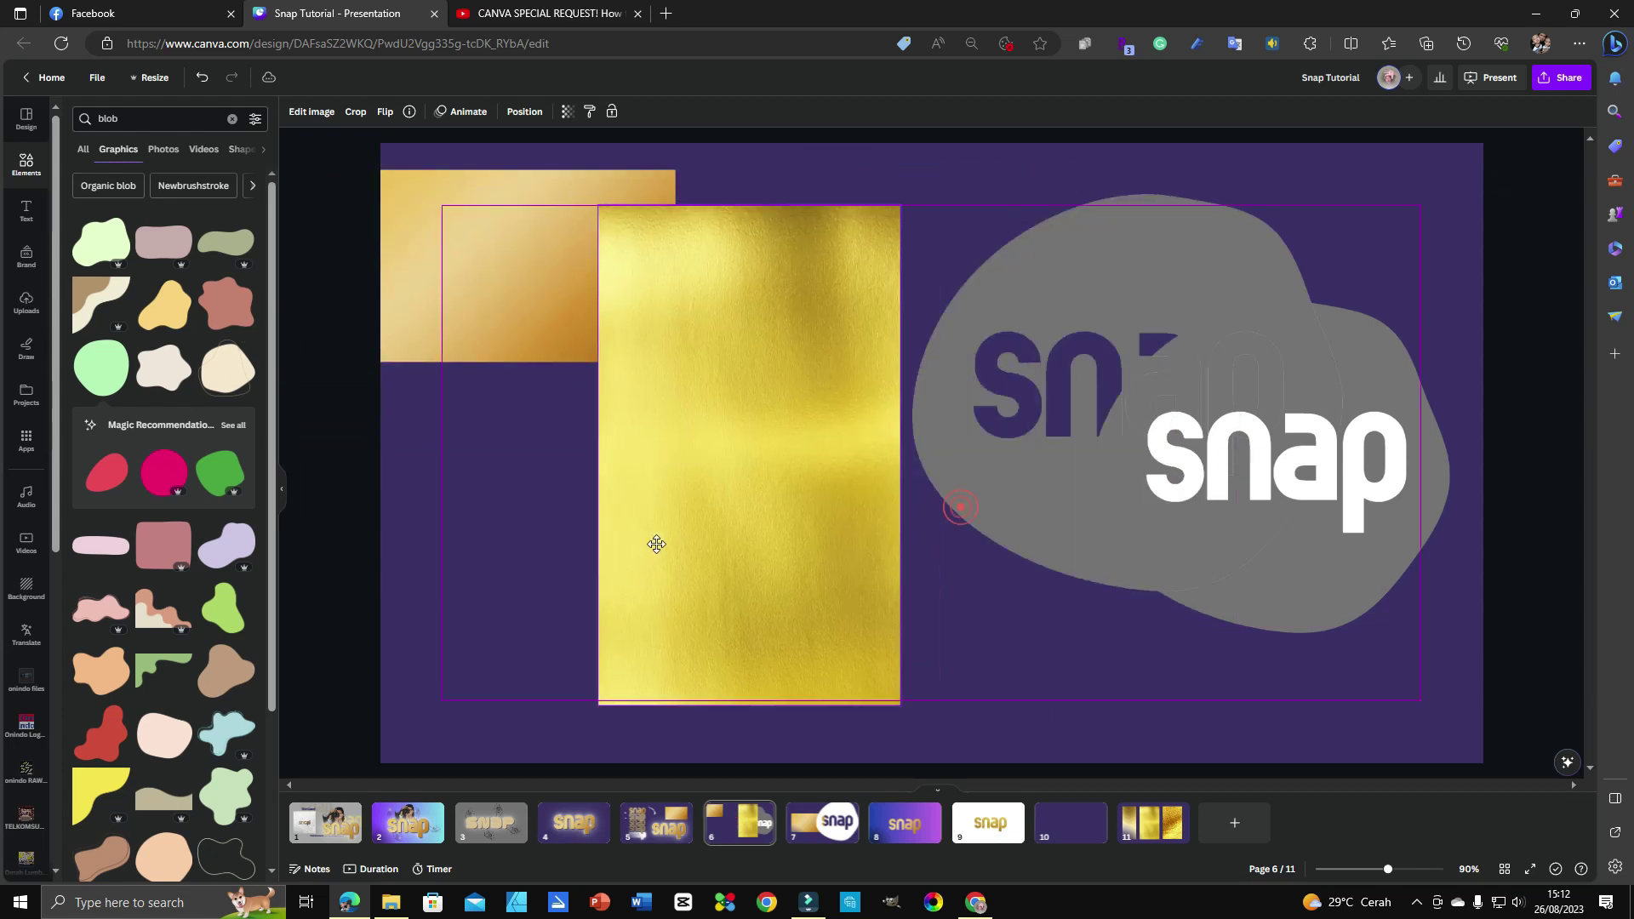
left_click_drag(932, 459, 866, 222)
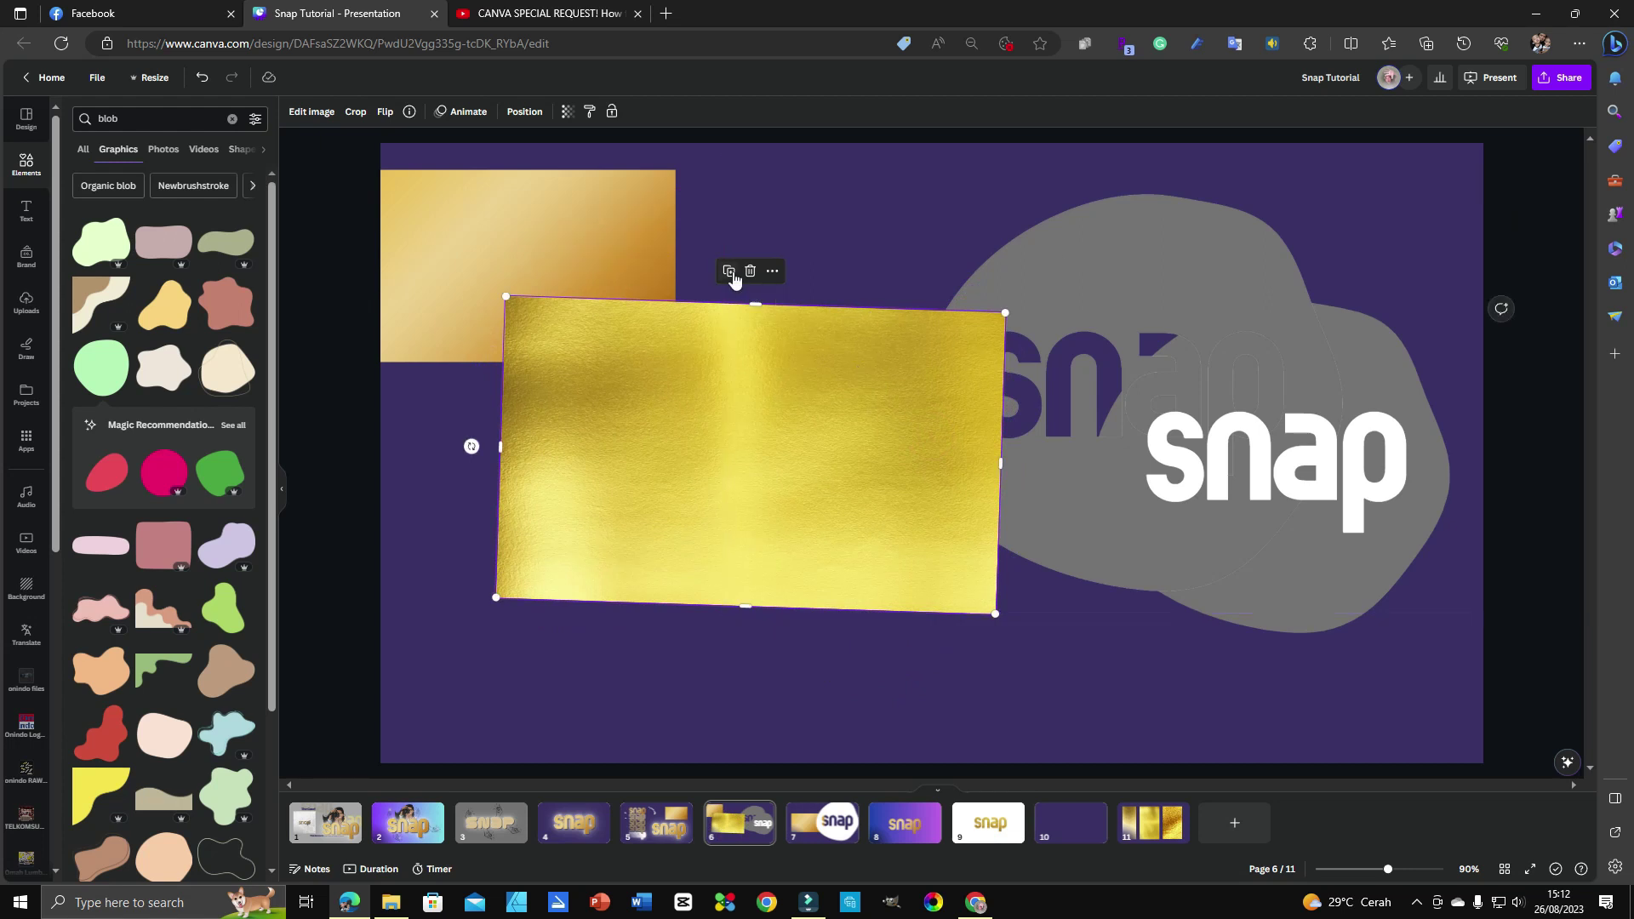
key("ctrl+z")
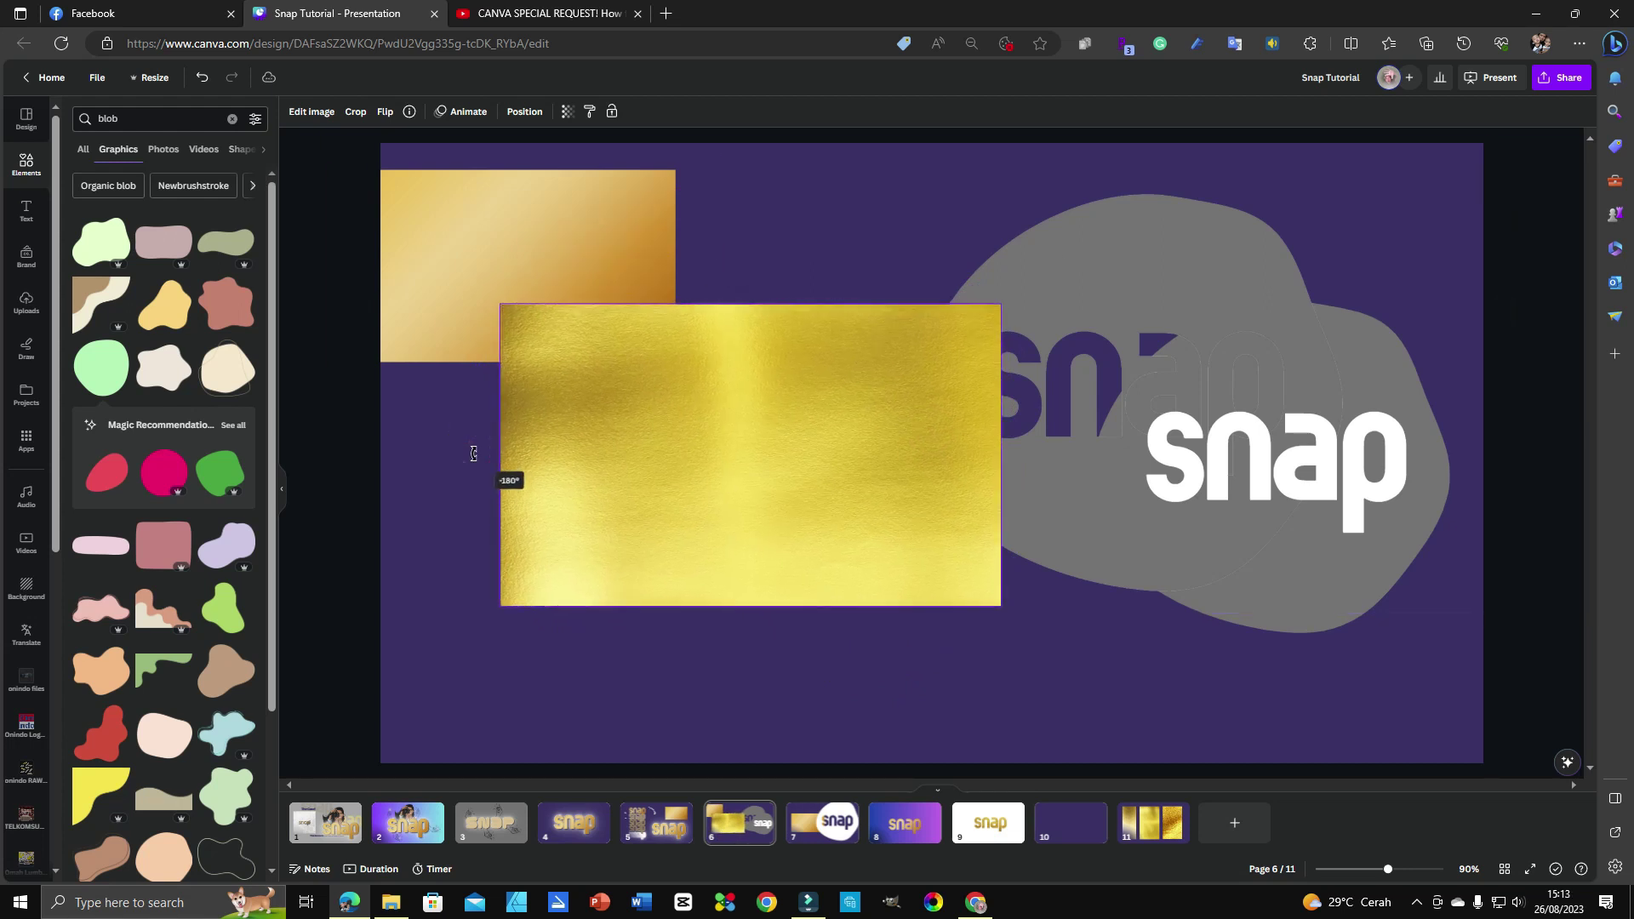
left_click(1094, 218)
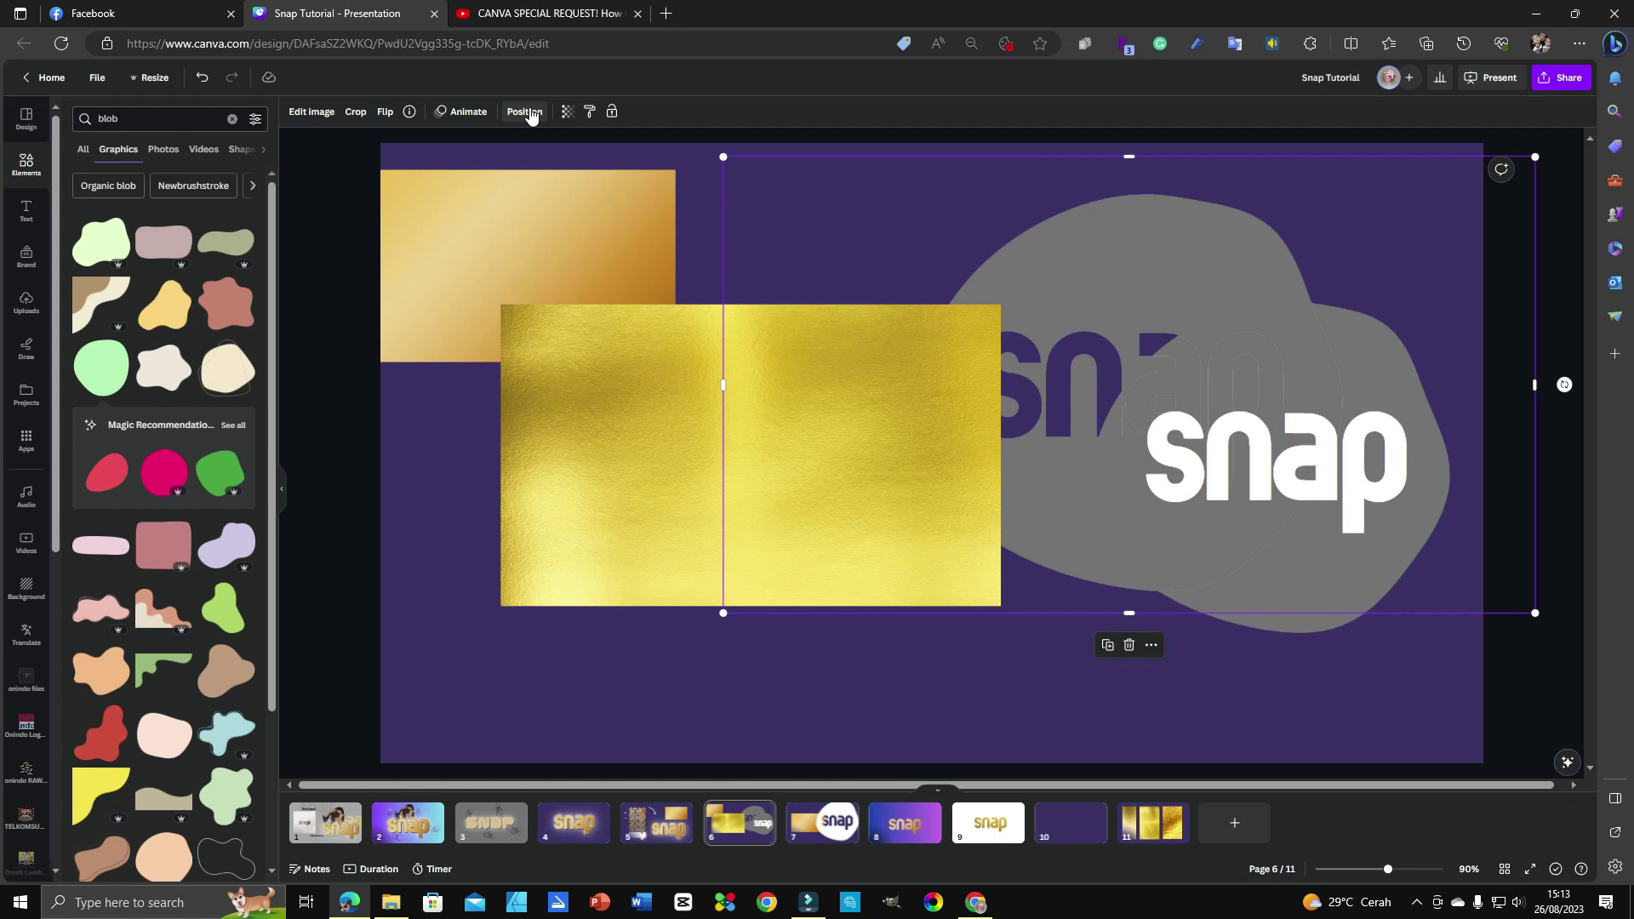
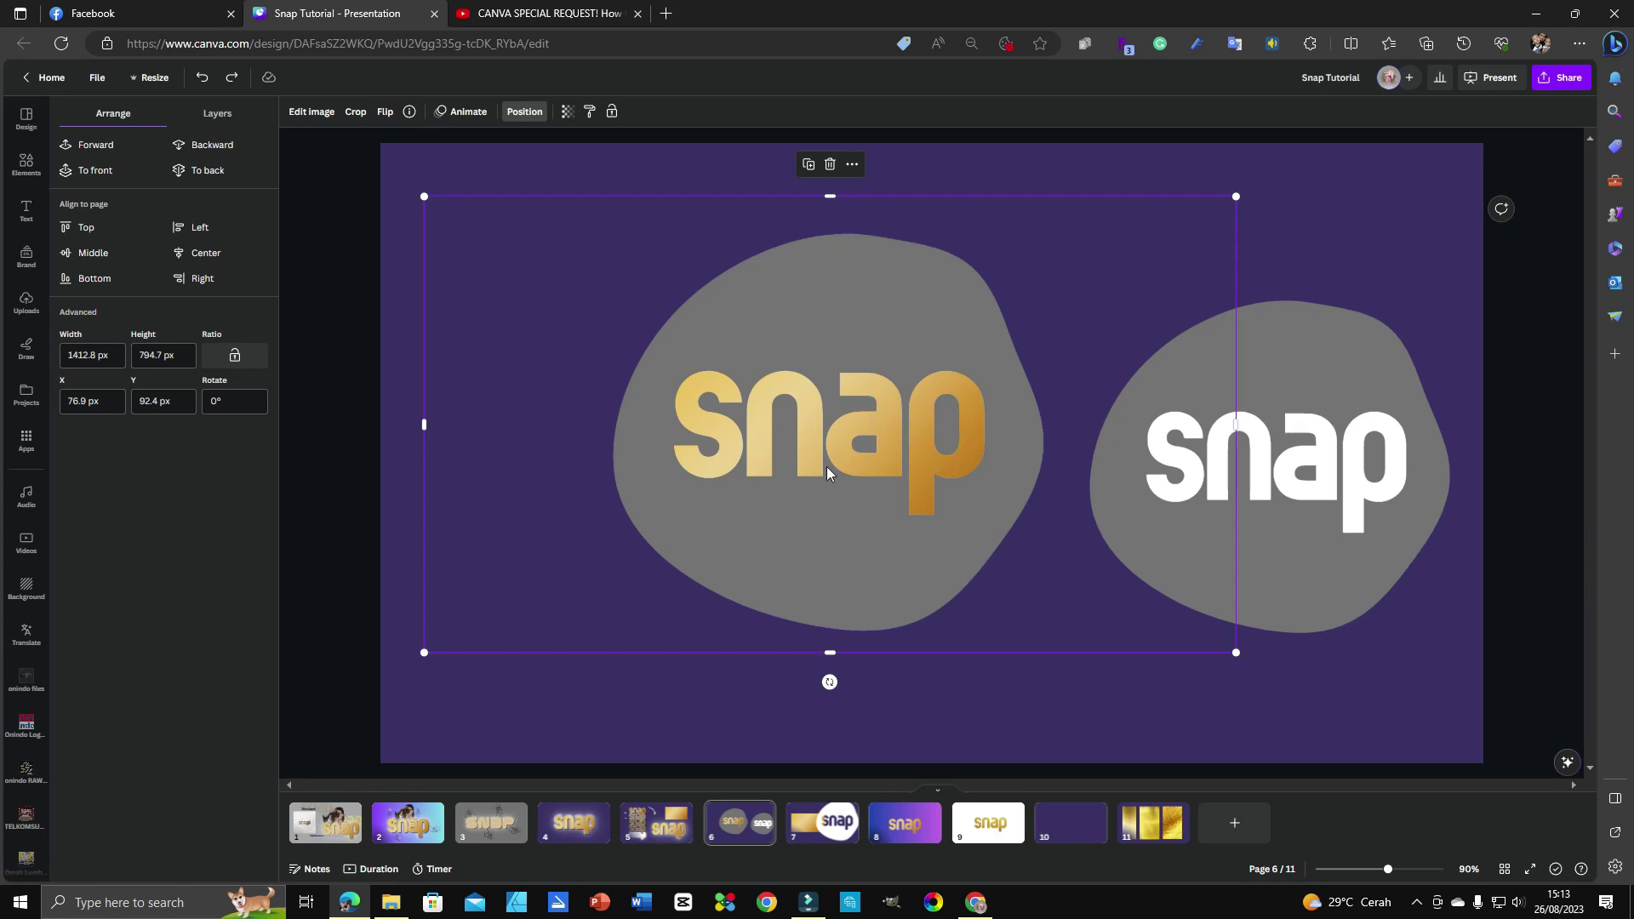
On page 8, select the cropped gold word image and move it slightly up the page.
left_click(904, 839)
left_click(892, 480)
left_click_drag(892, 480, 870, 406)
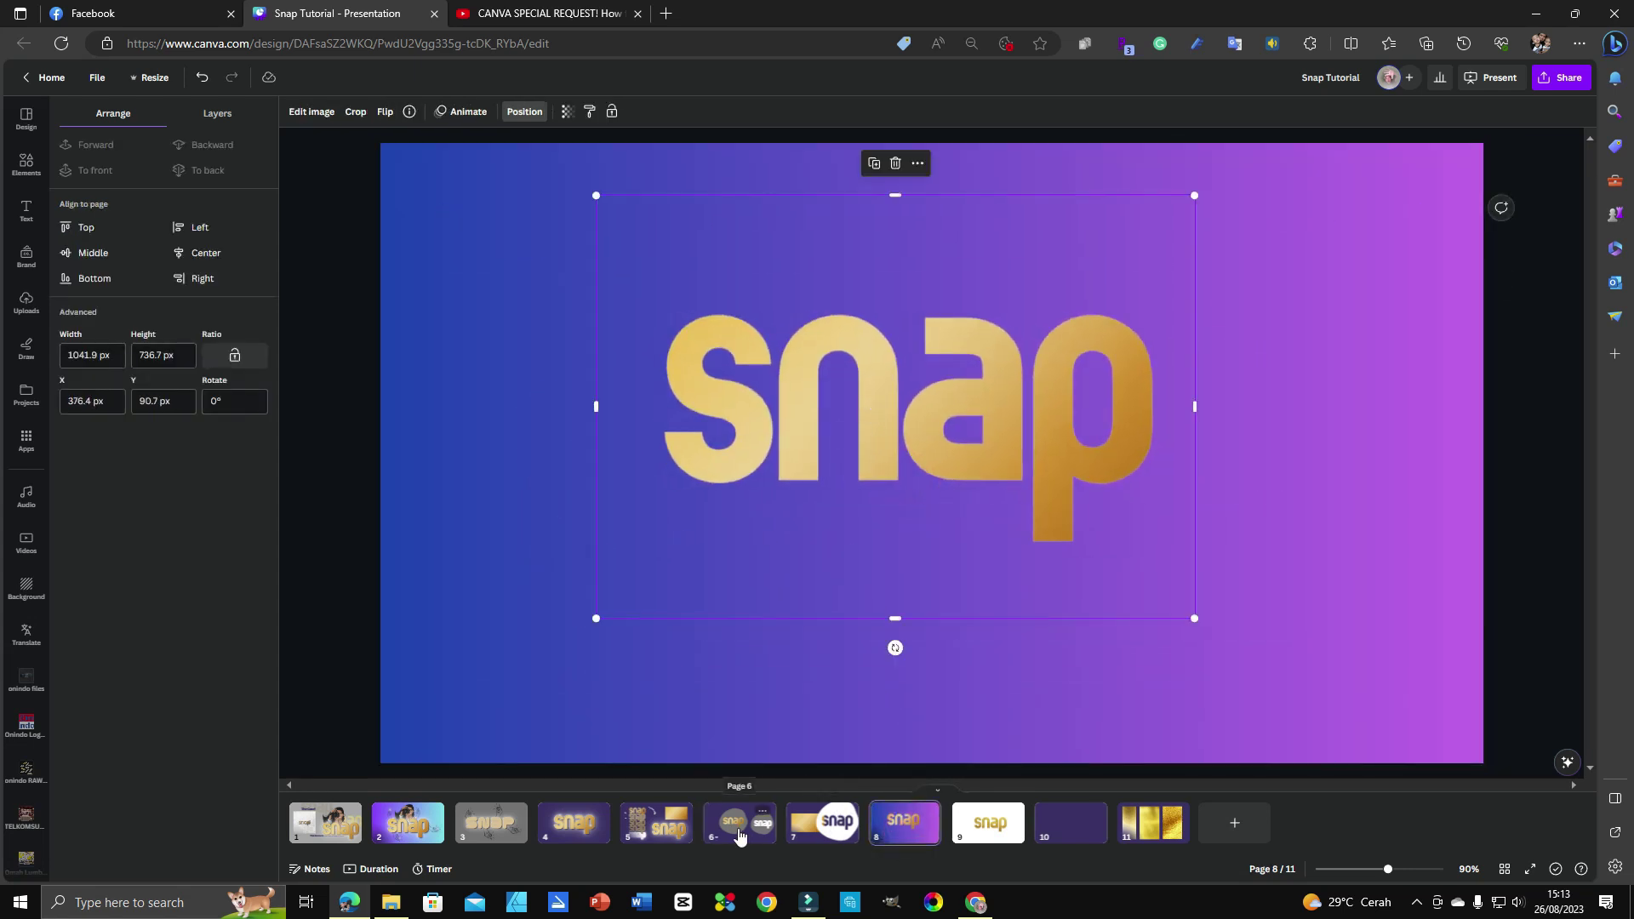
On page 7, move the white cut-out blob left until its first letters overlap the gold gradient.
left_click(739, 837)
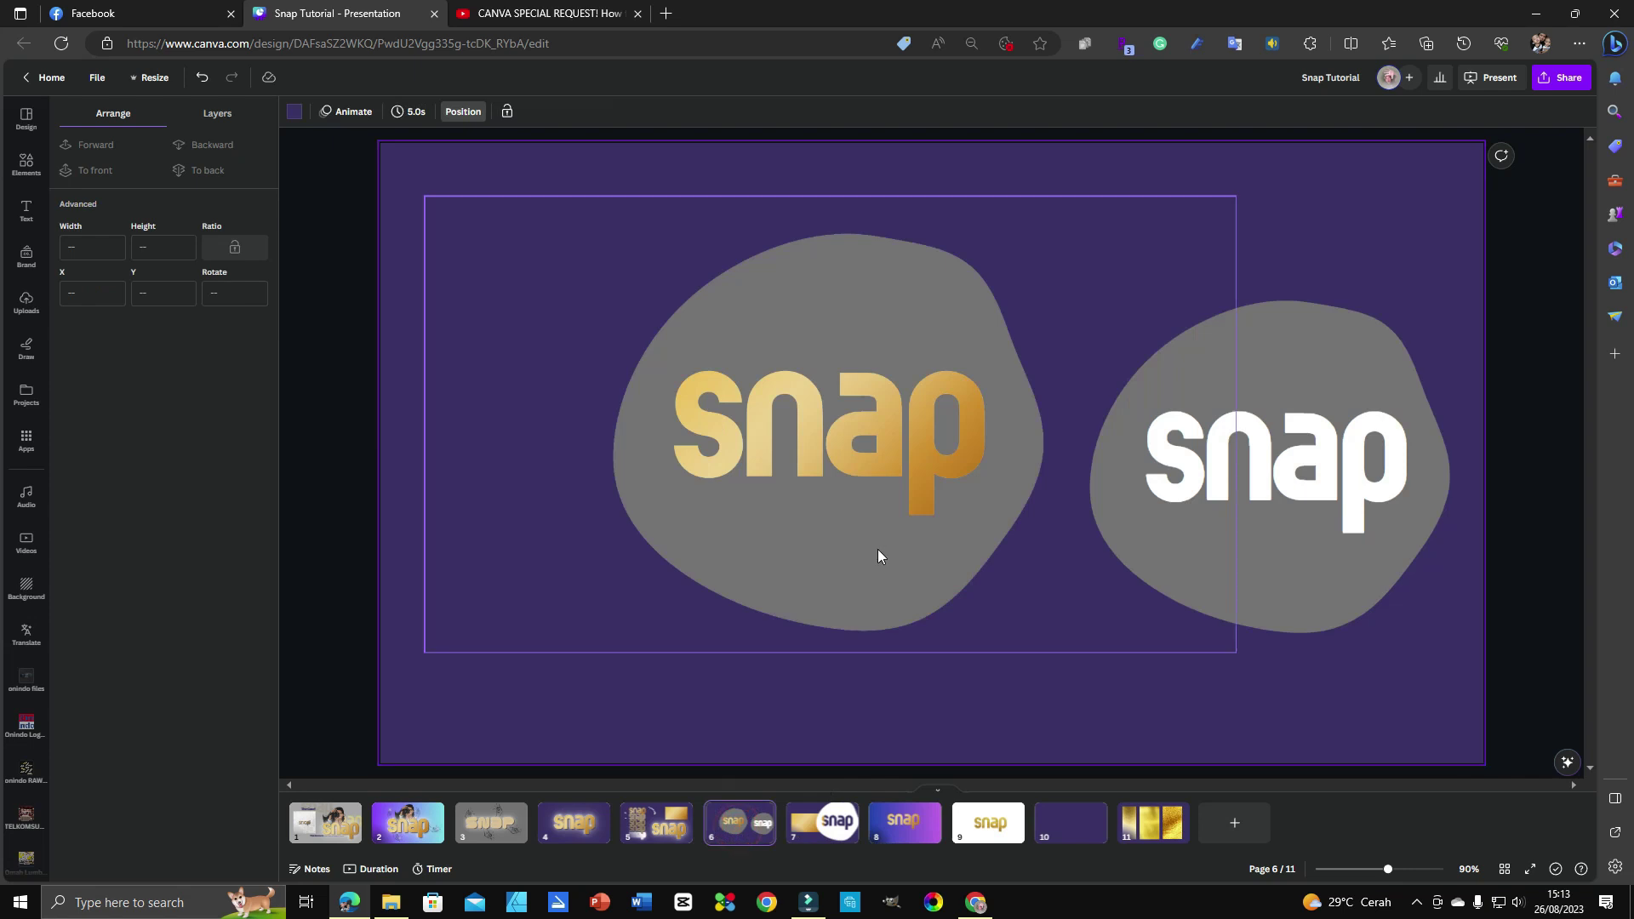
left_click(819, 833)
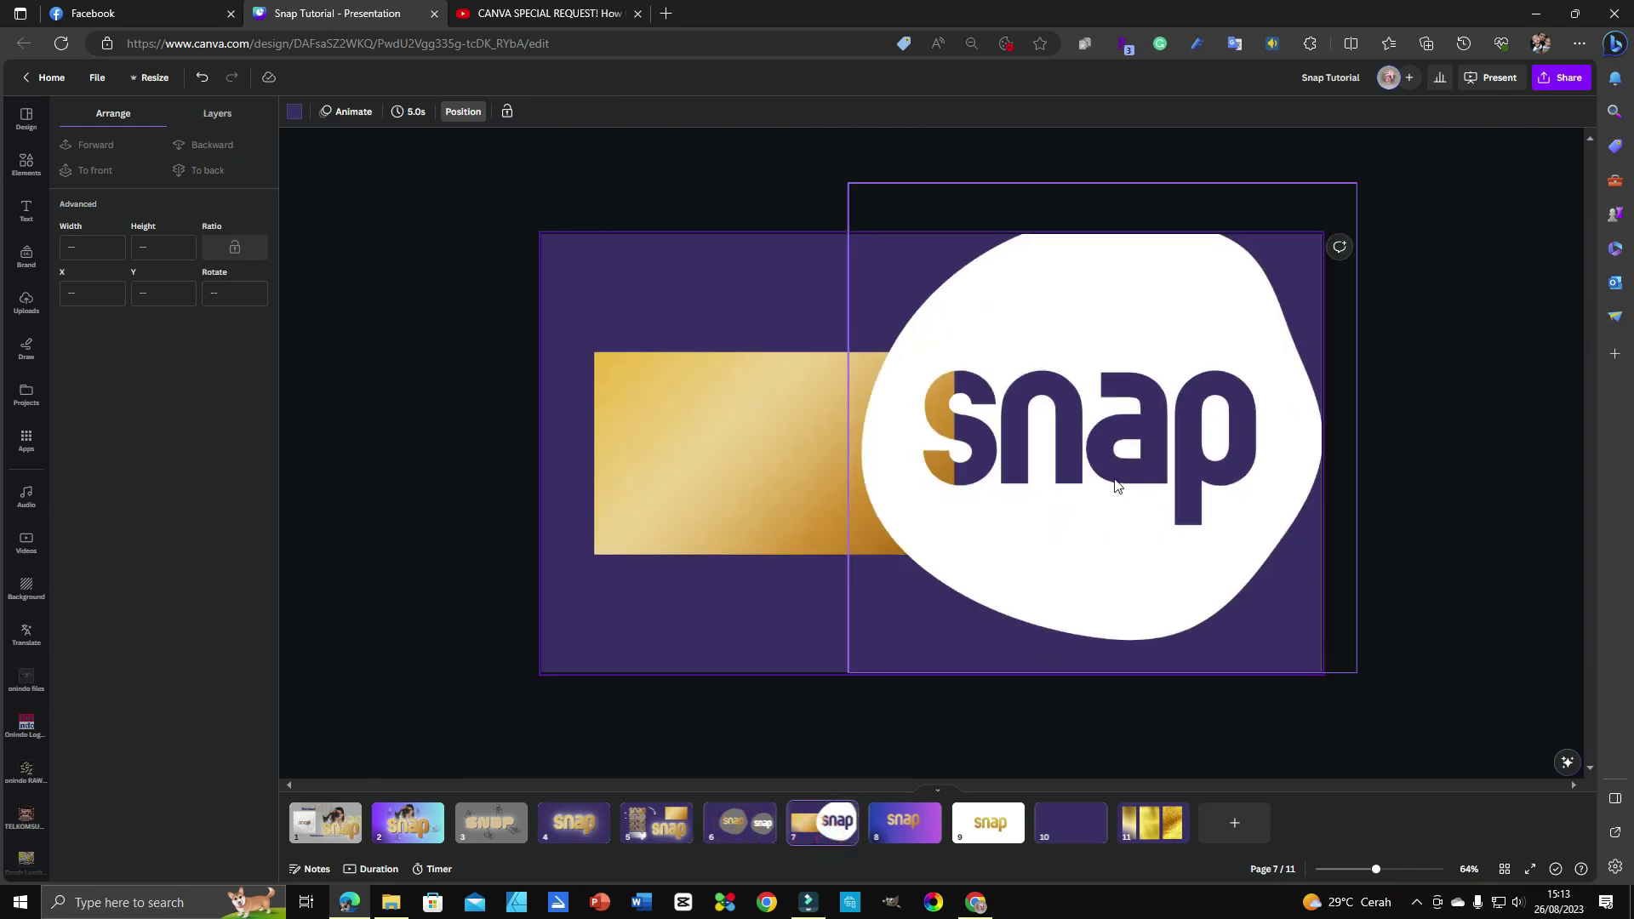
left_click_drag(1147, 356, 1157, 319)
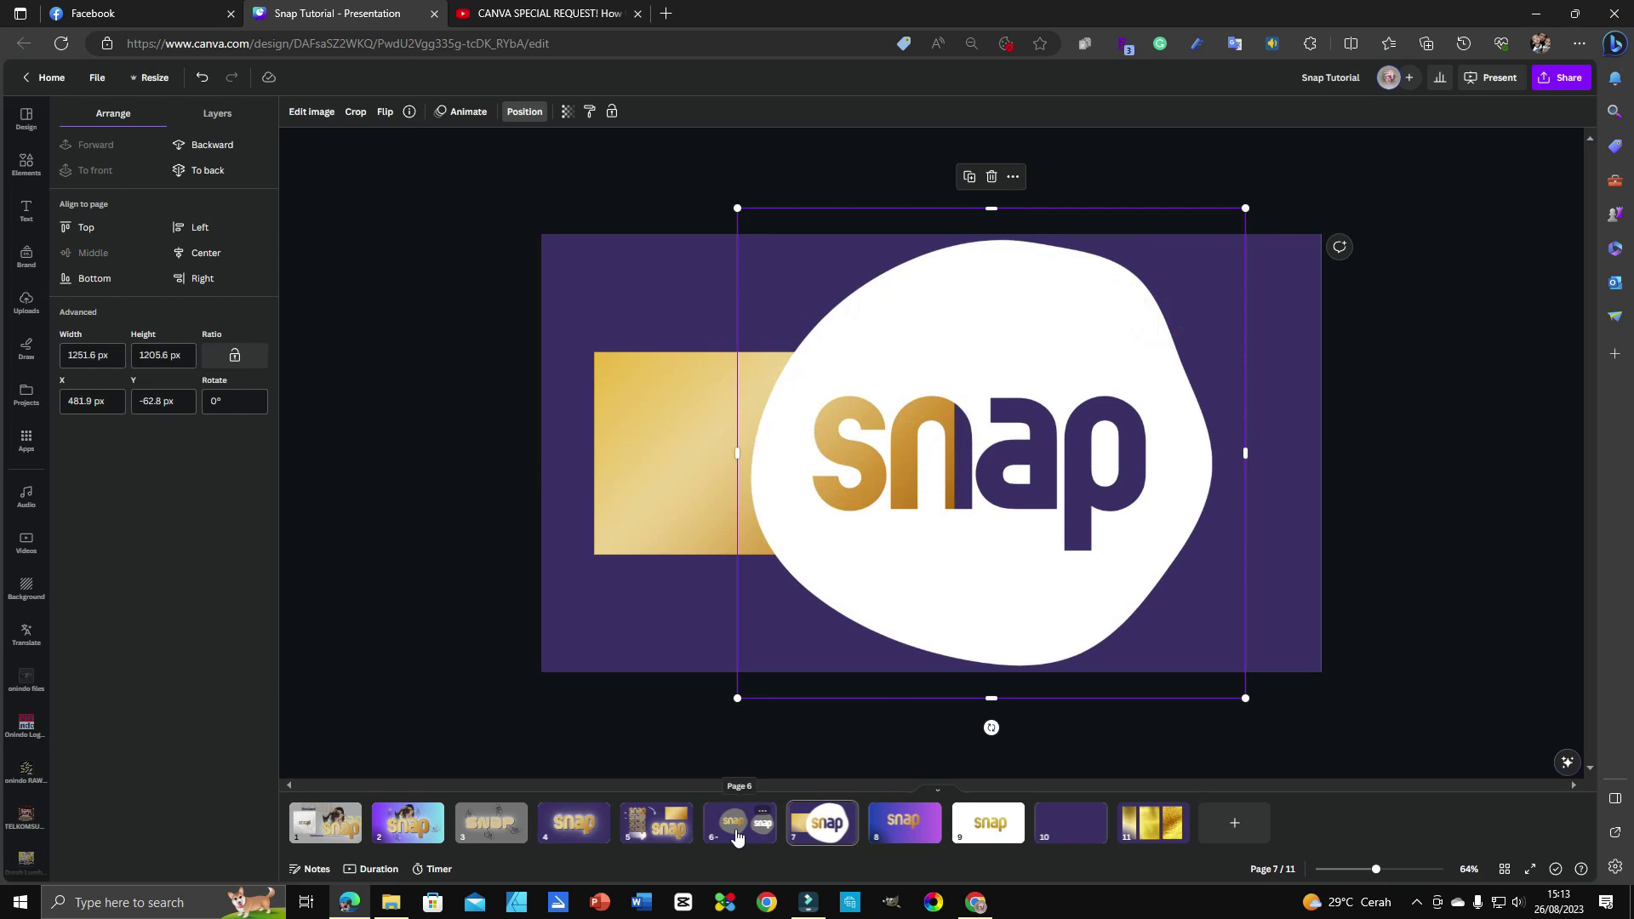
On page 6, select the grey blob cutout around the gold word and give it the Cherry duotone effect with intensity 1.
left_click_drag(877, 602, 893, 616)
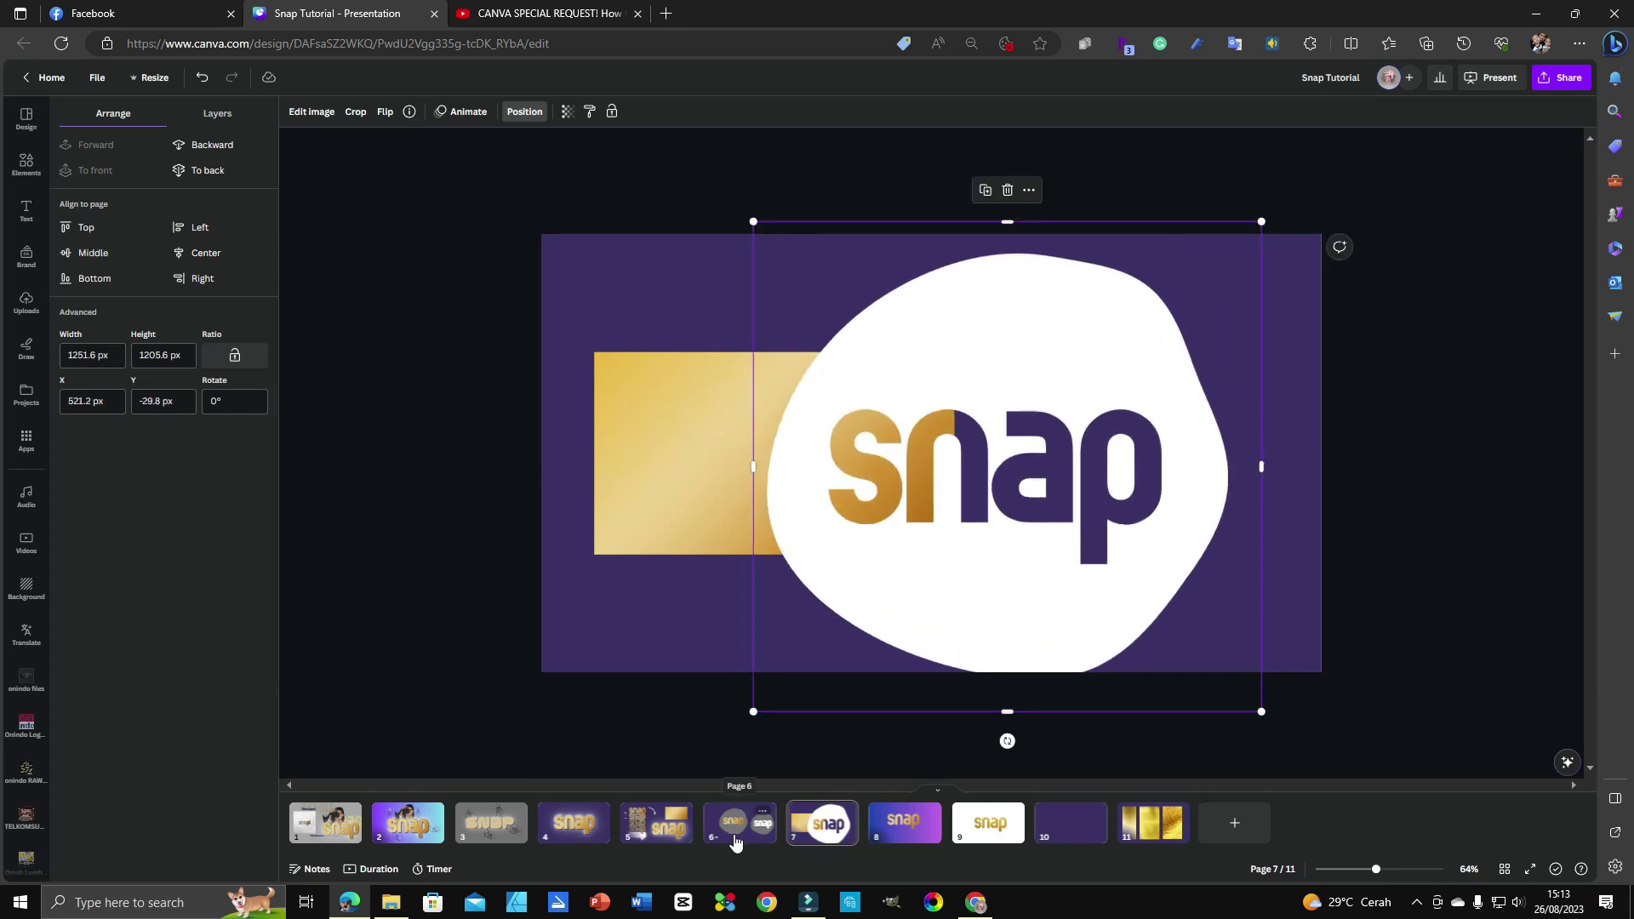
left_click(737, 841)
left_click(802, 502)
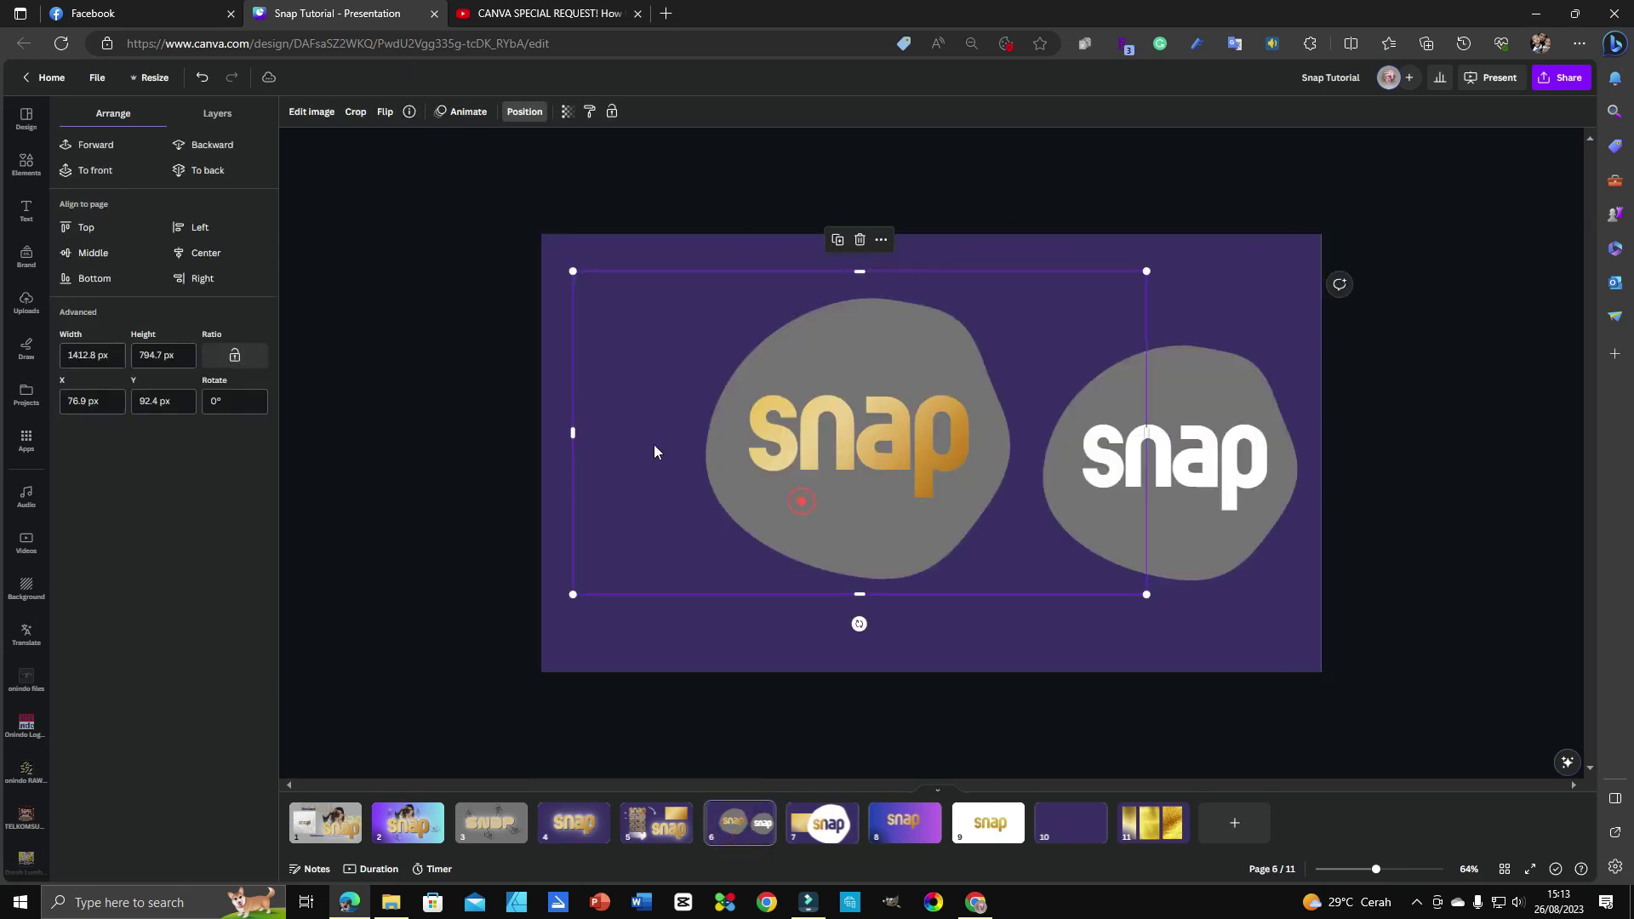
left_click(313, 113)
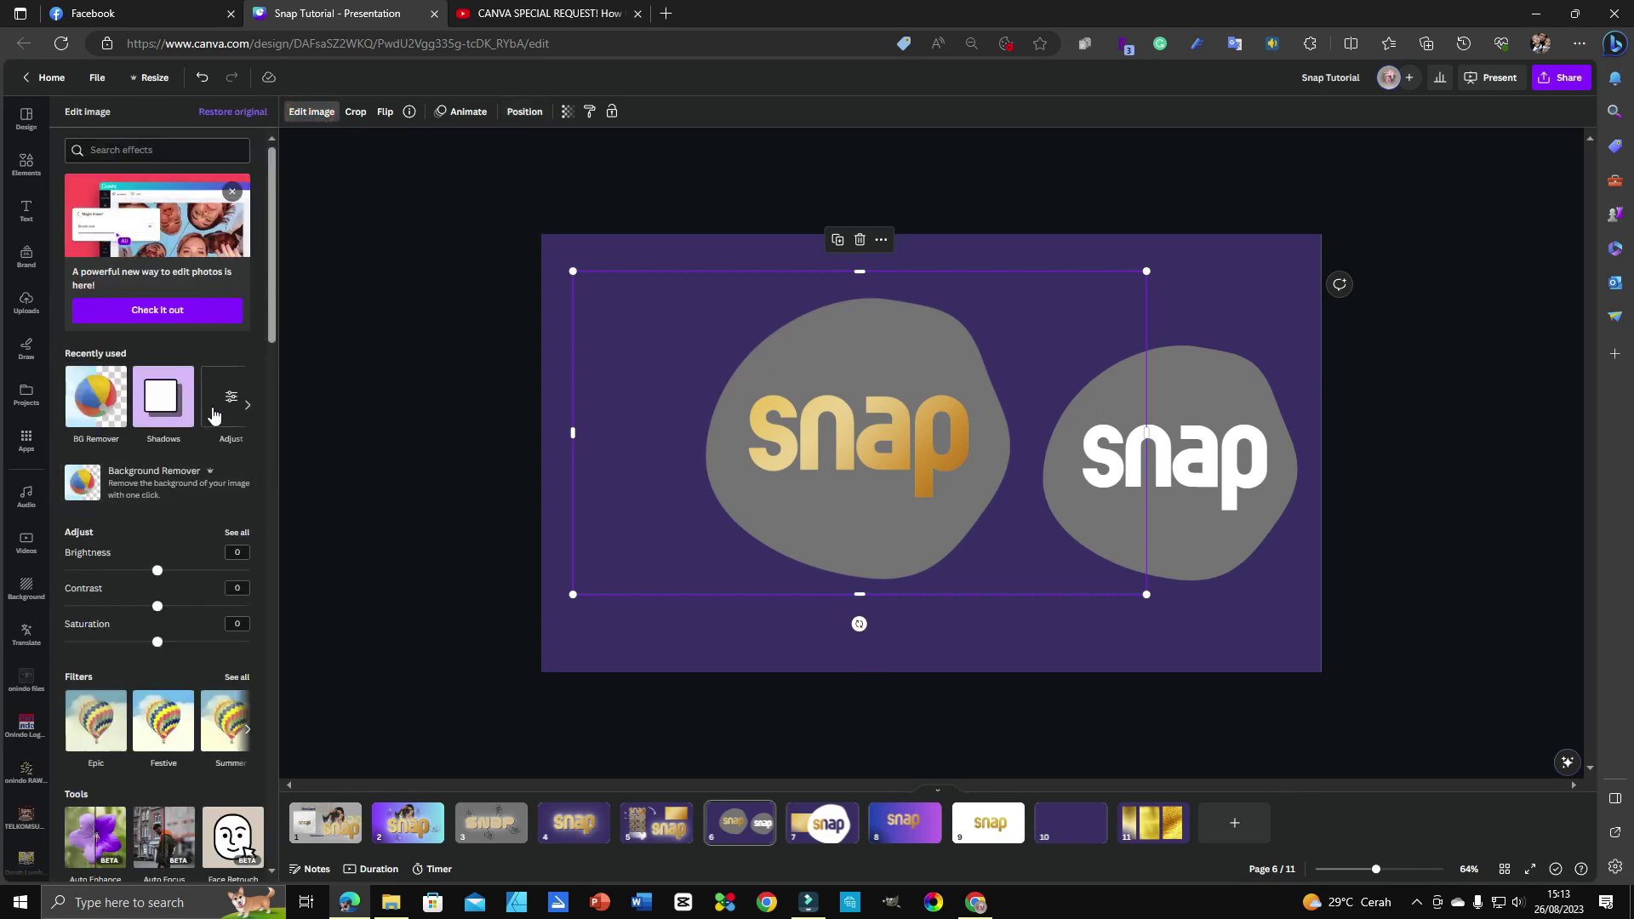
left_click(246, 407)
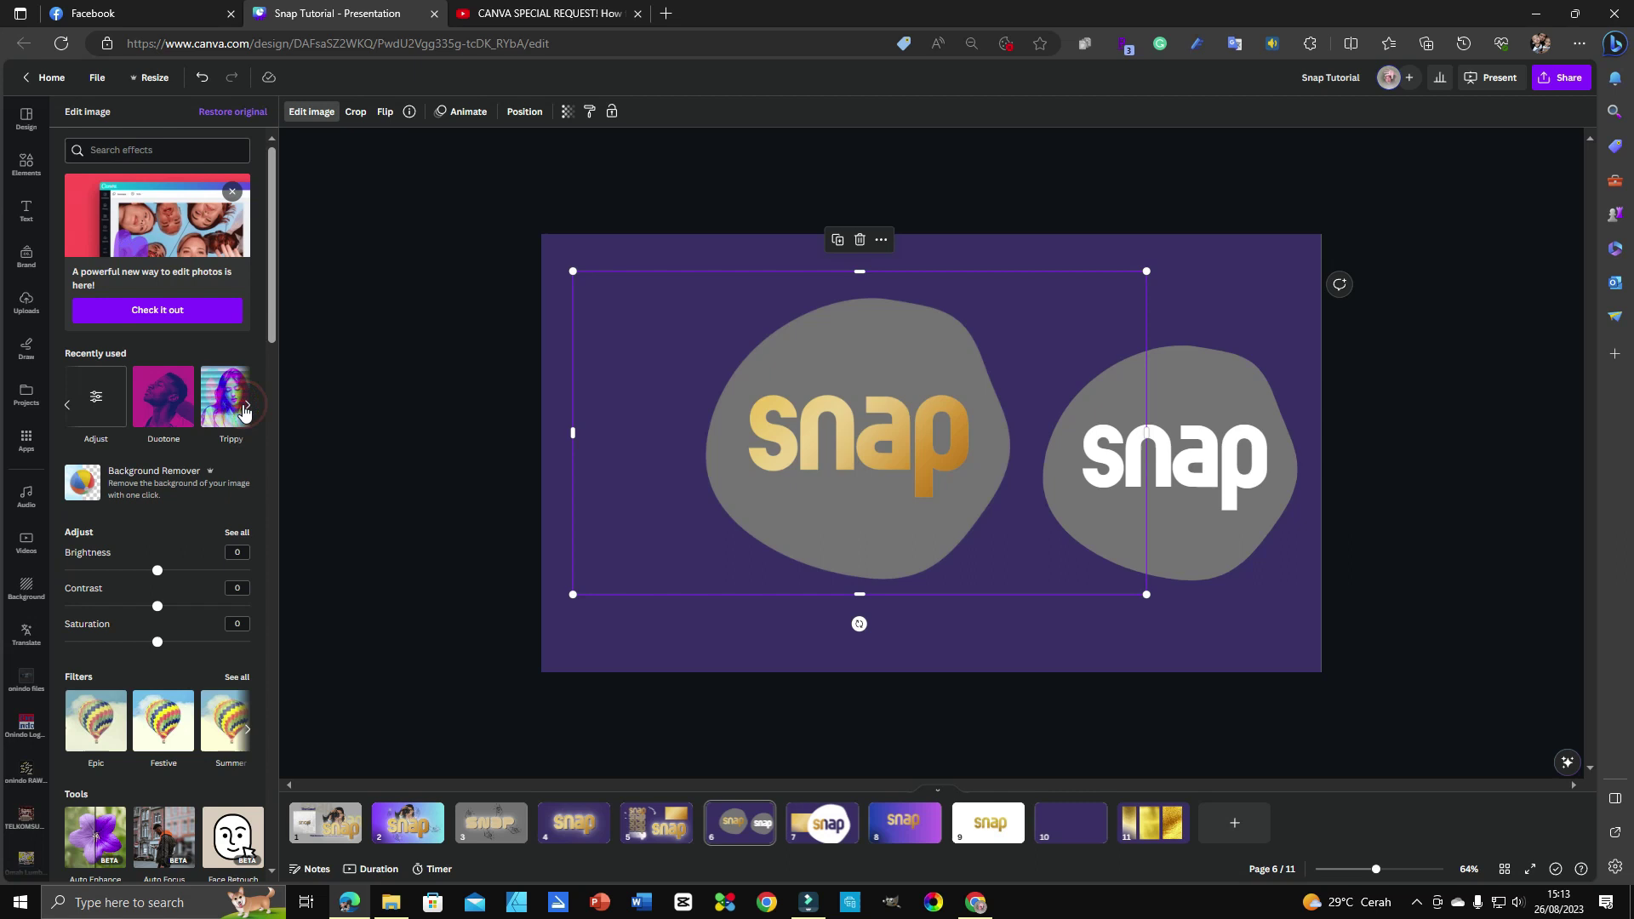
left_click(166, 407)
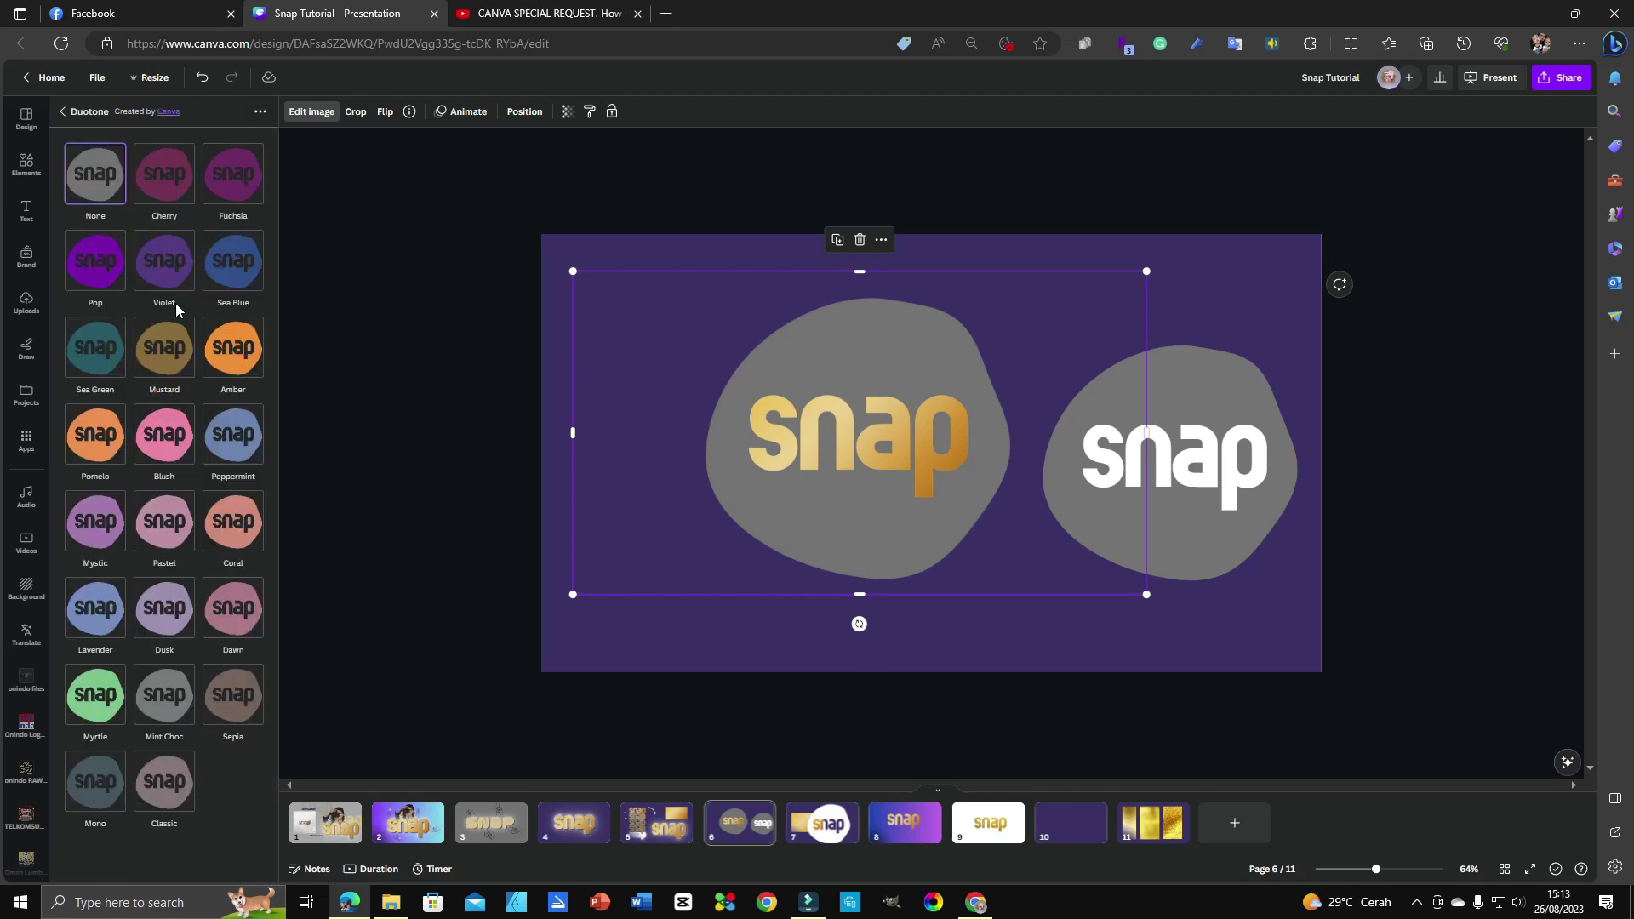
left_click(151, 176)
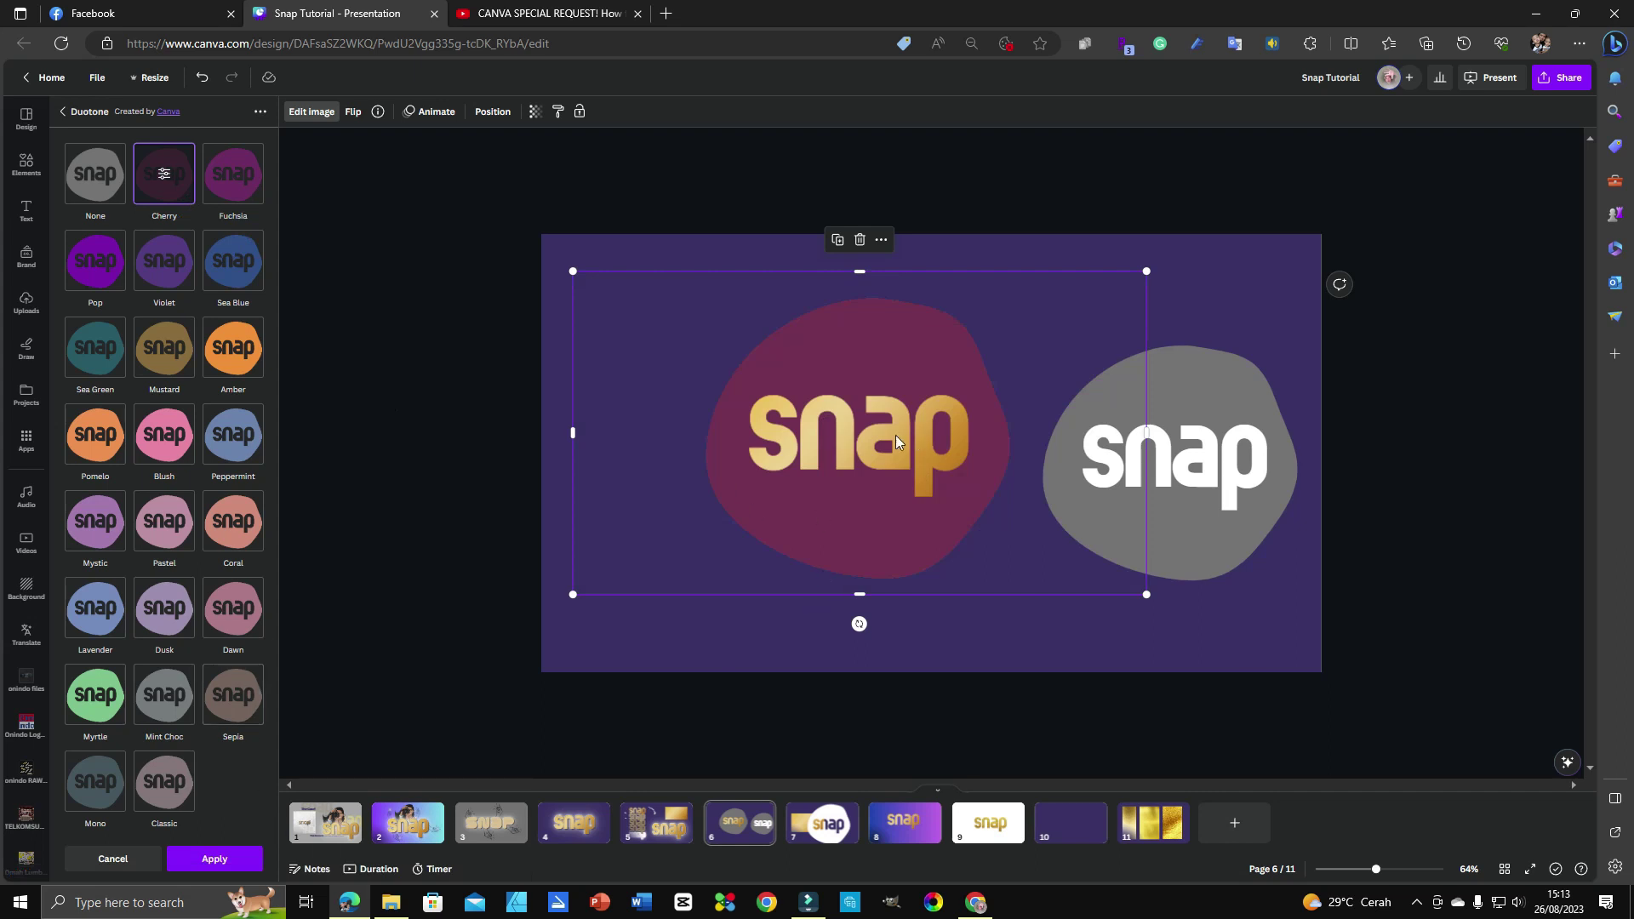
left_click(163, 174)
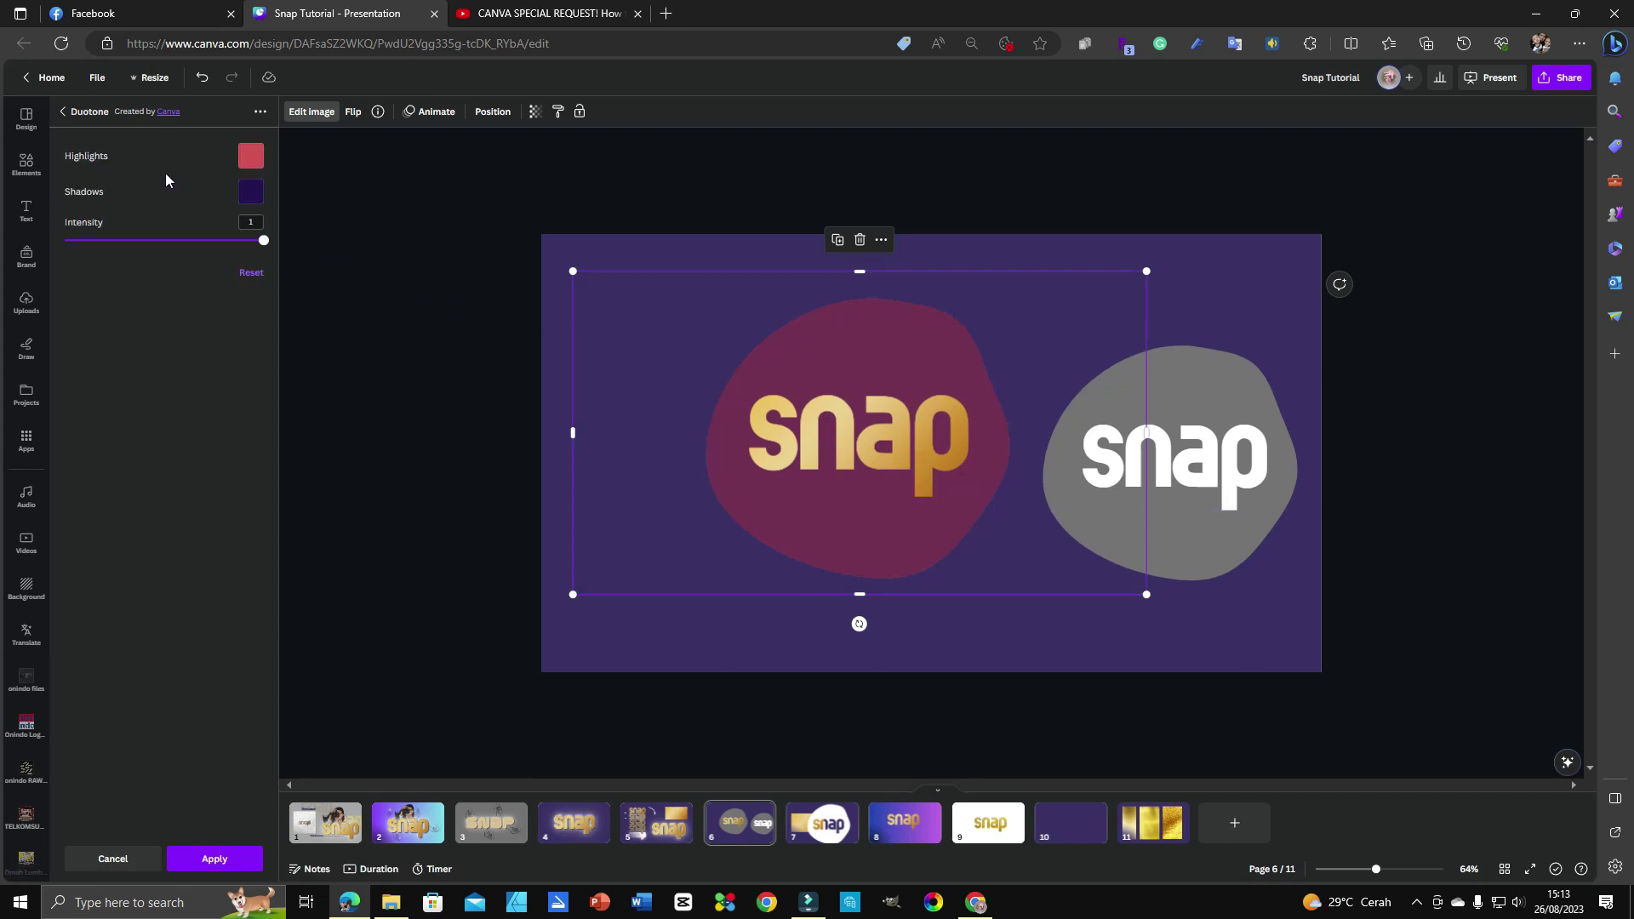
left_click(262, 241)
left_click_drag(262, 241, 282, 270)
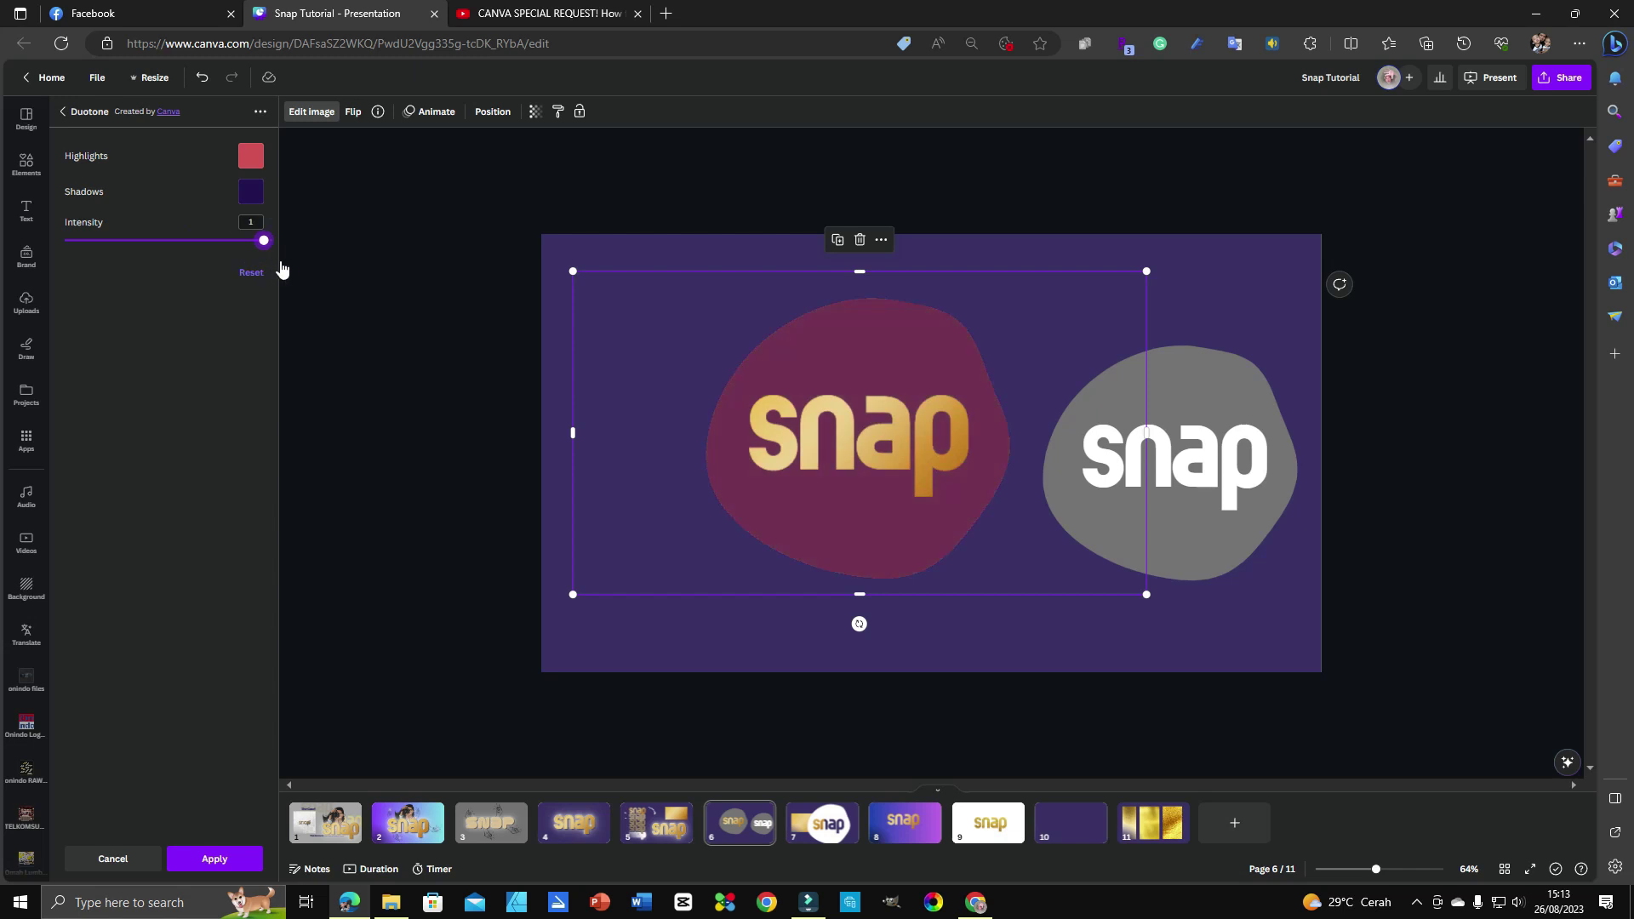
Set the duotone's shadows and highlights to white and apply the effect to the blob.
left_click(258, 201)
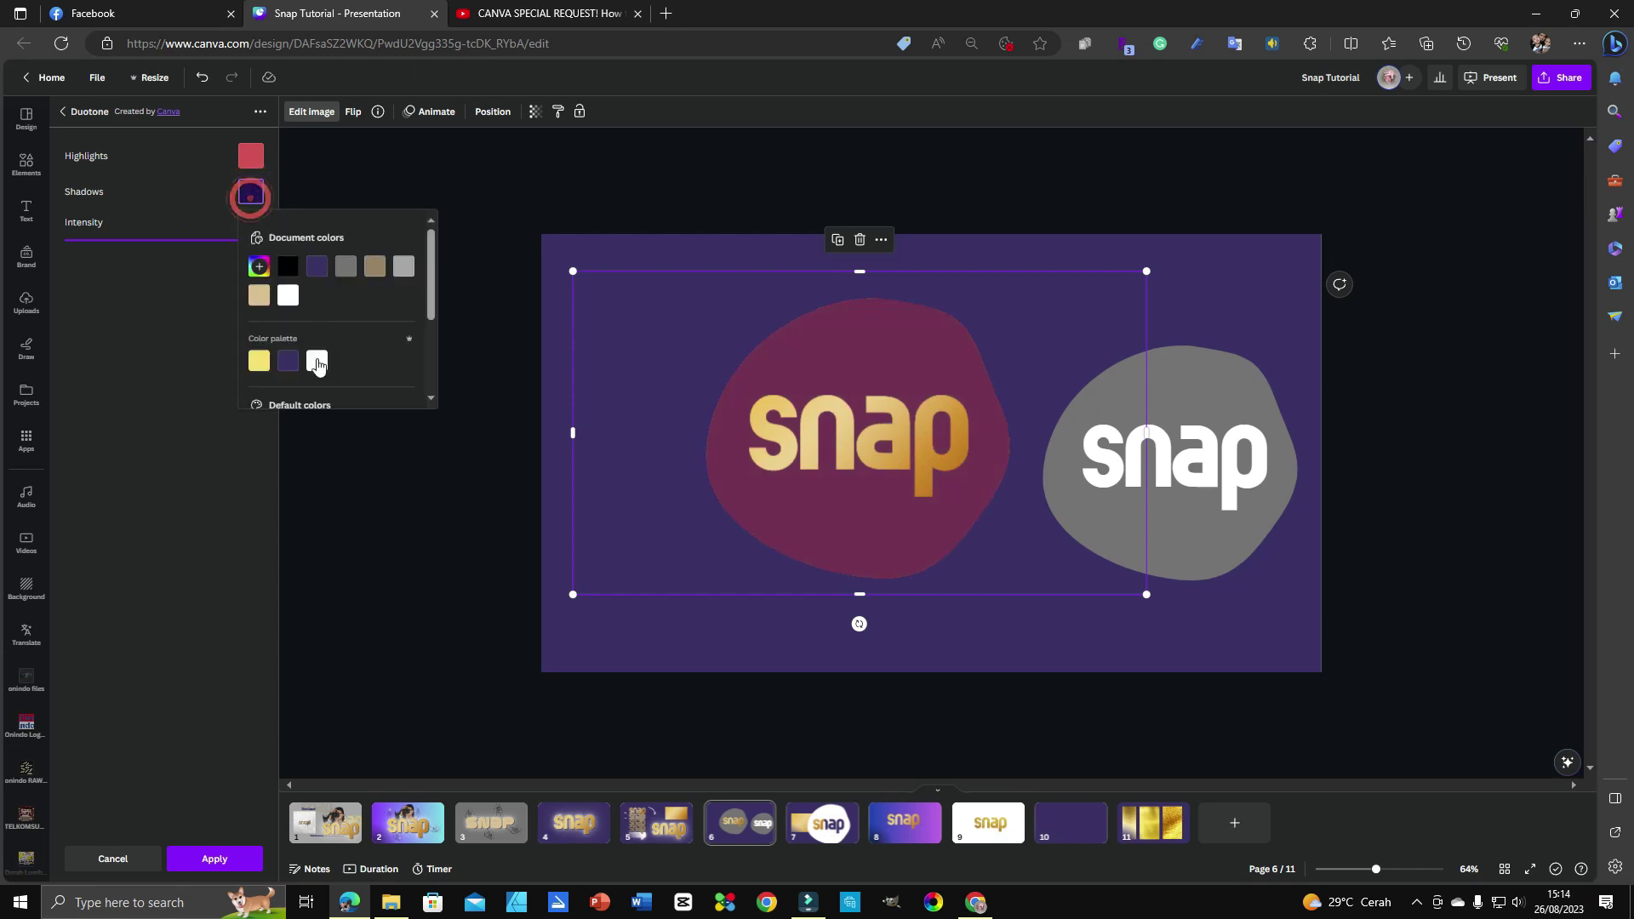
left_click(314, 358)
left_click(251, 155)
left_click(311, 331)
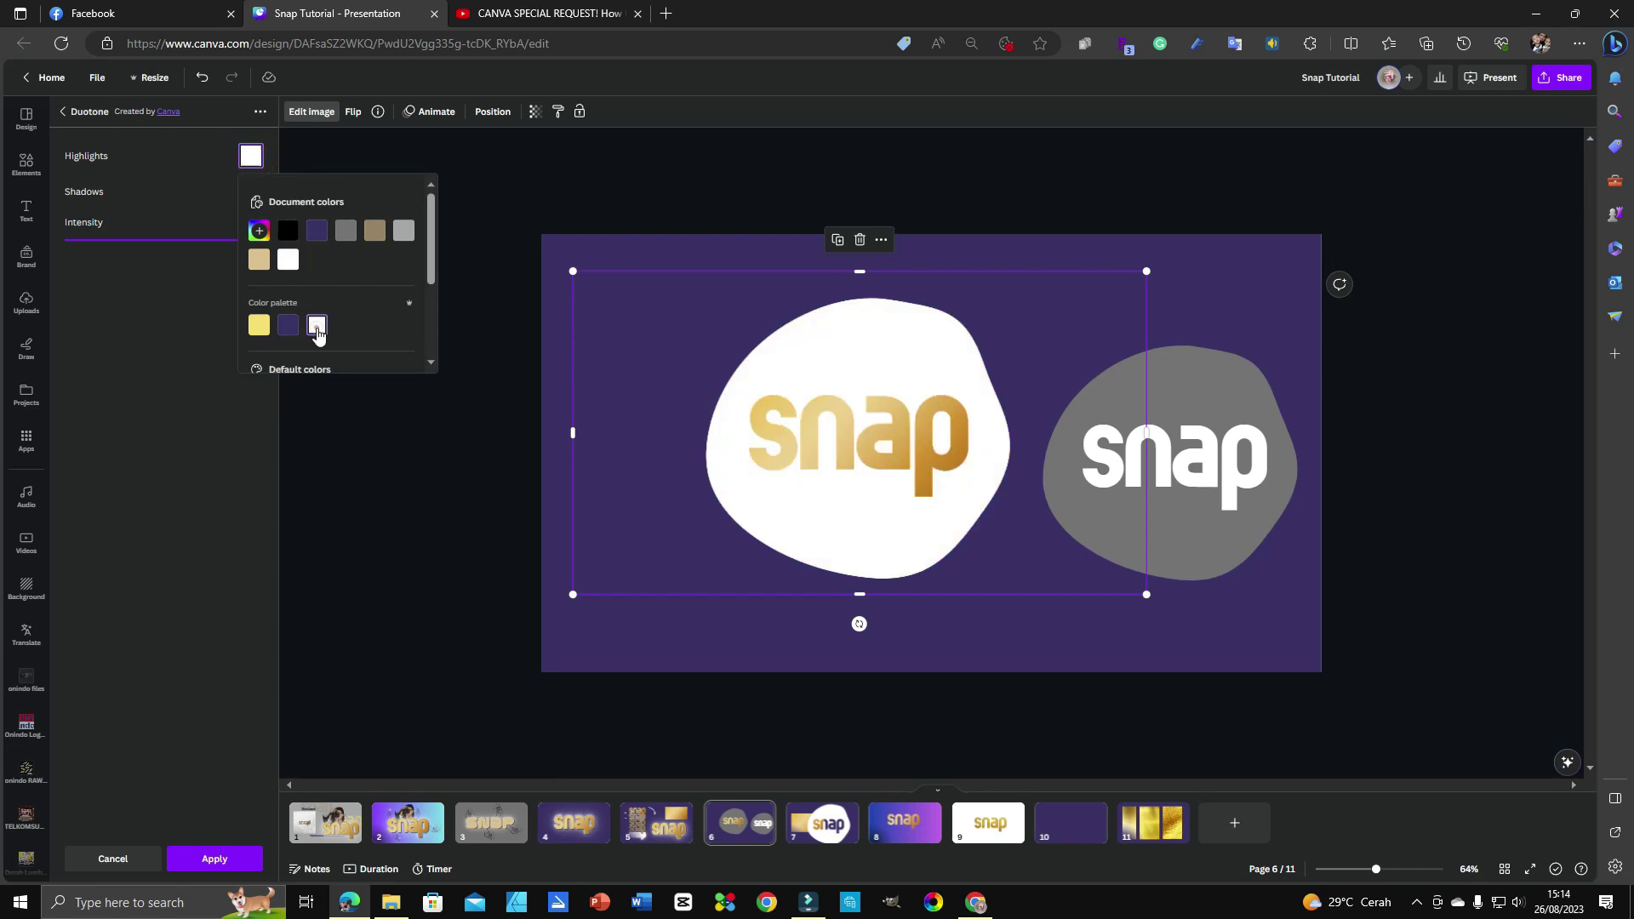
left_click(239, 858)
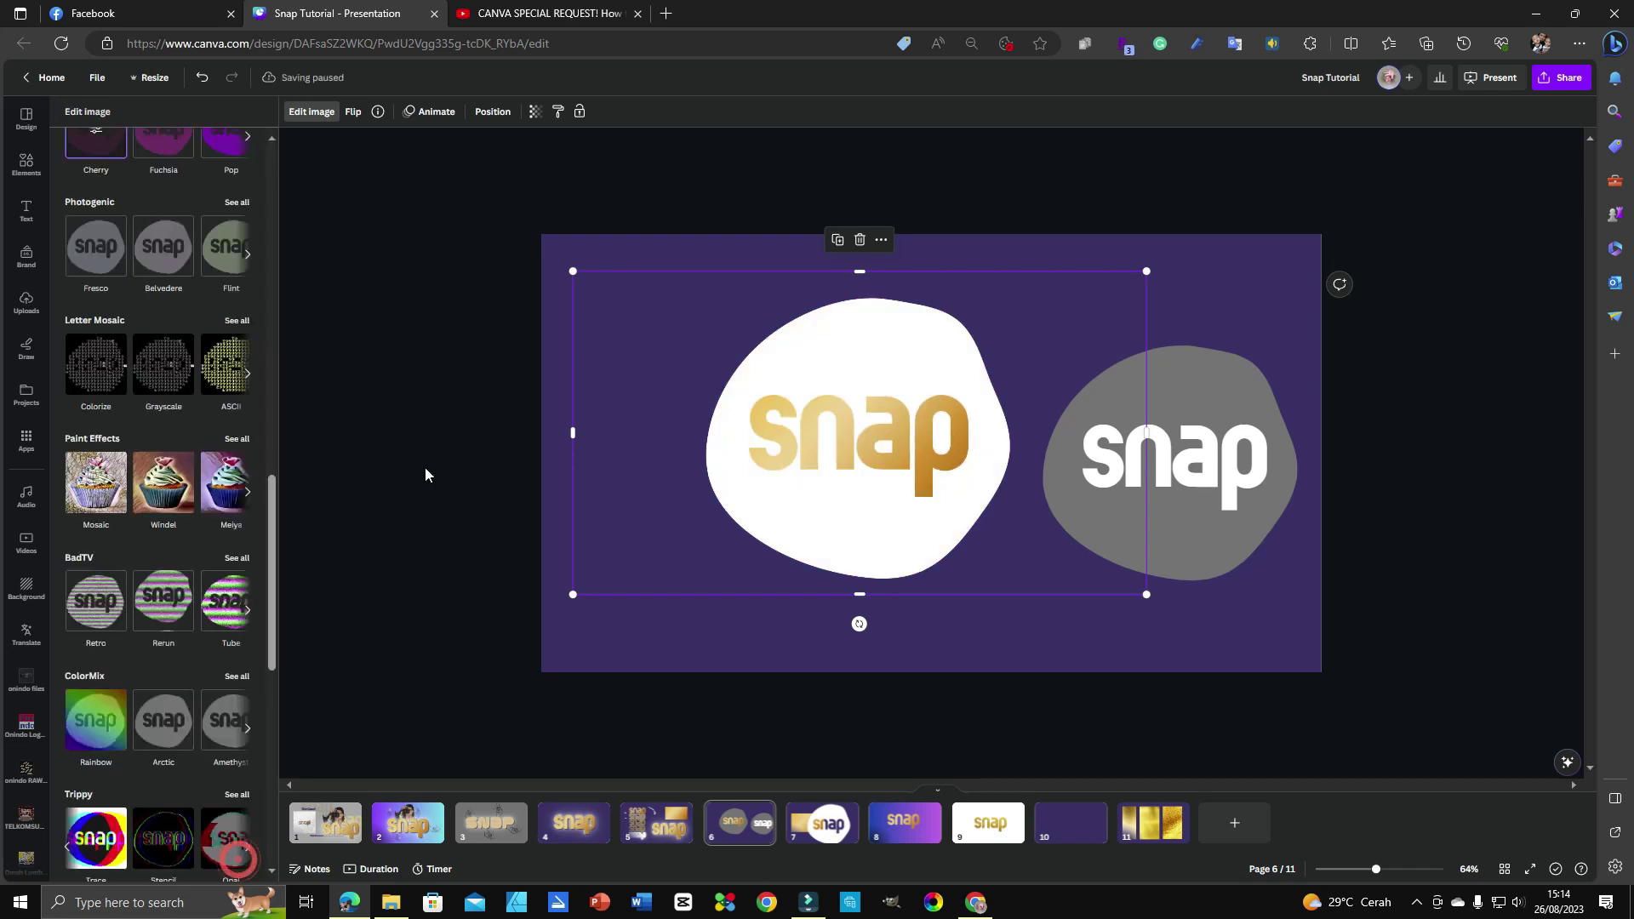
left_click(444, 331)
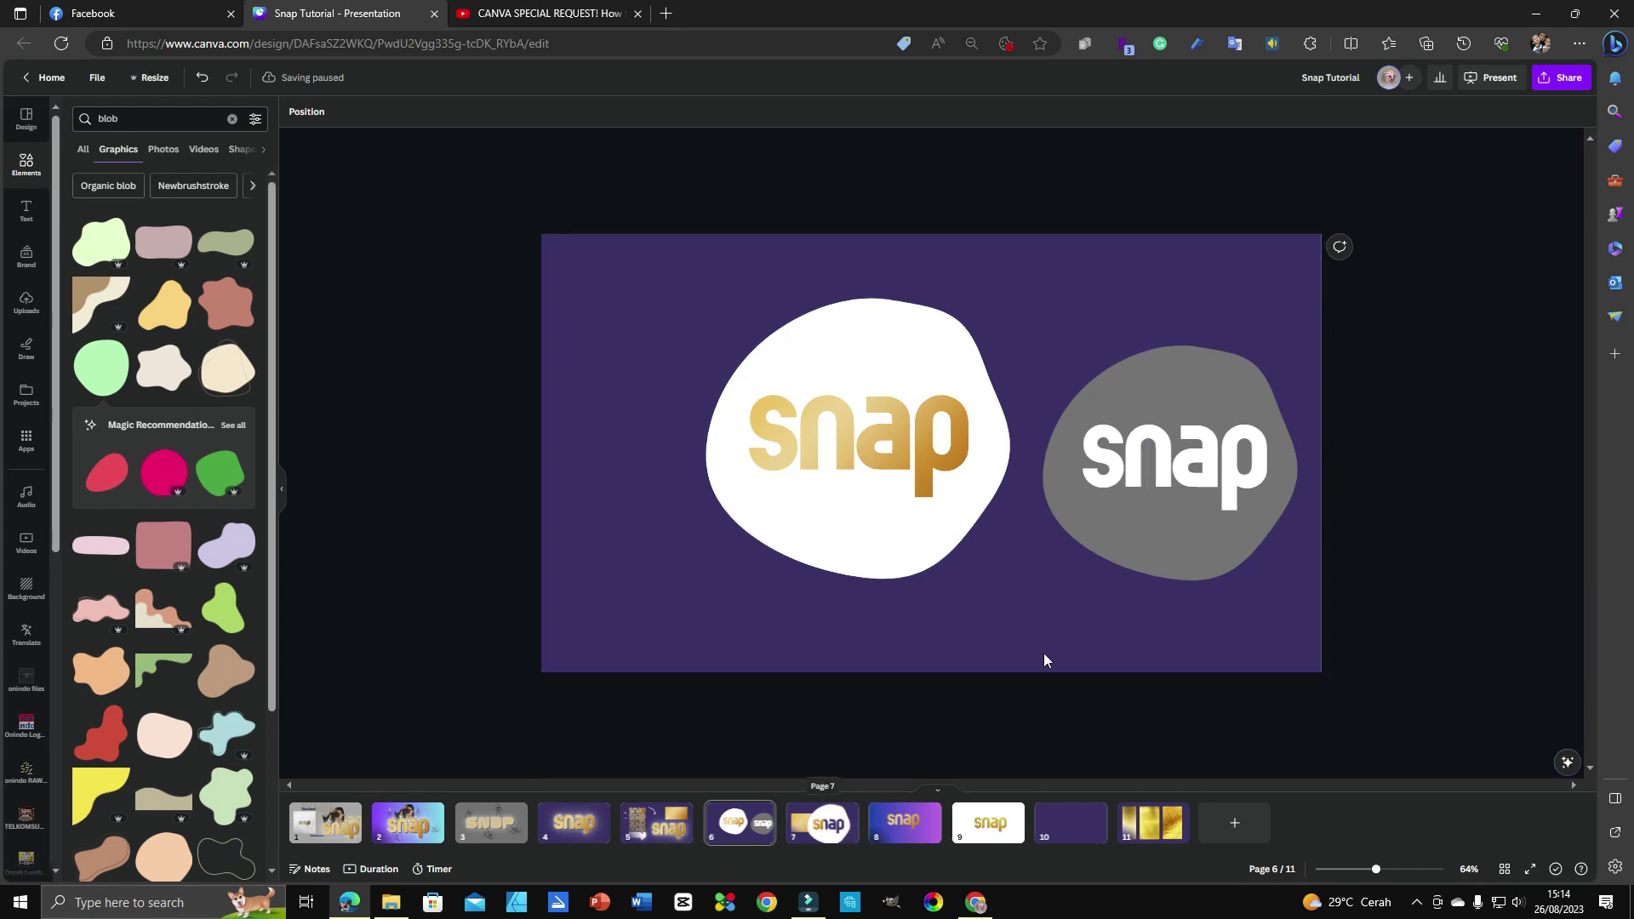
On page 7, move the white cut-out blob over the gold gradient so the word fills with gold, and make the page background white.
left_click(824, 841)
left_click_drag(1104, 389, 881, 360)
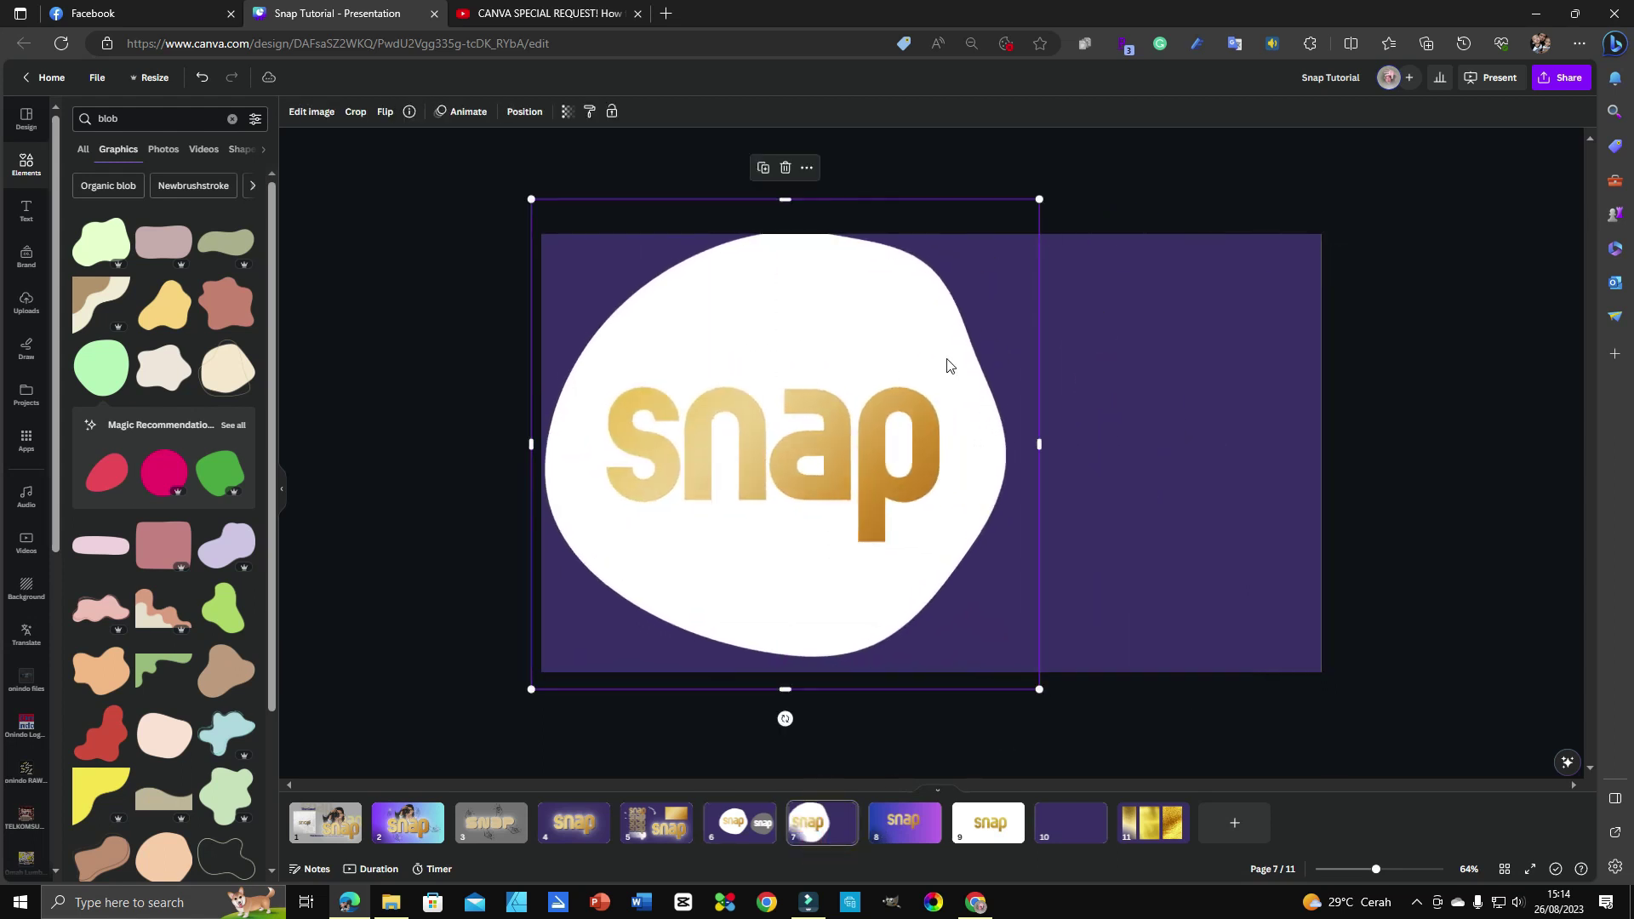
left_click(1193, 343)
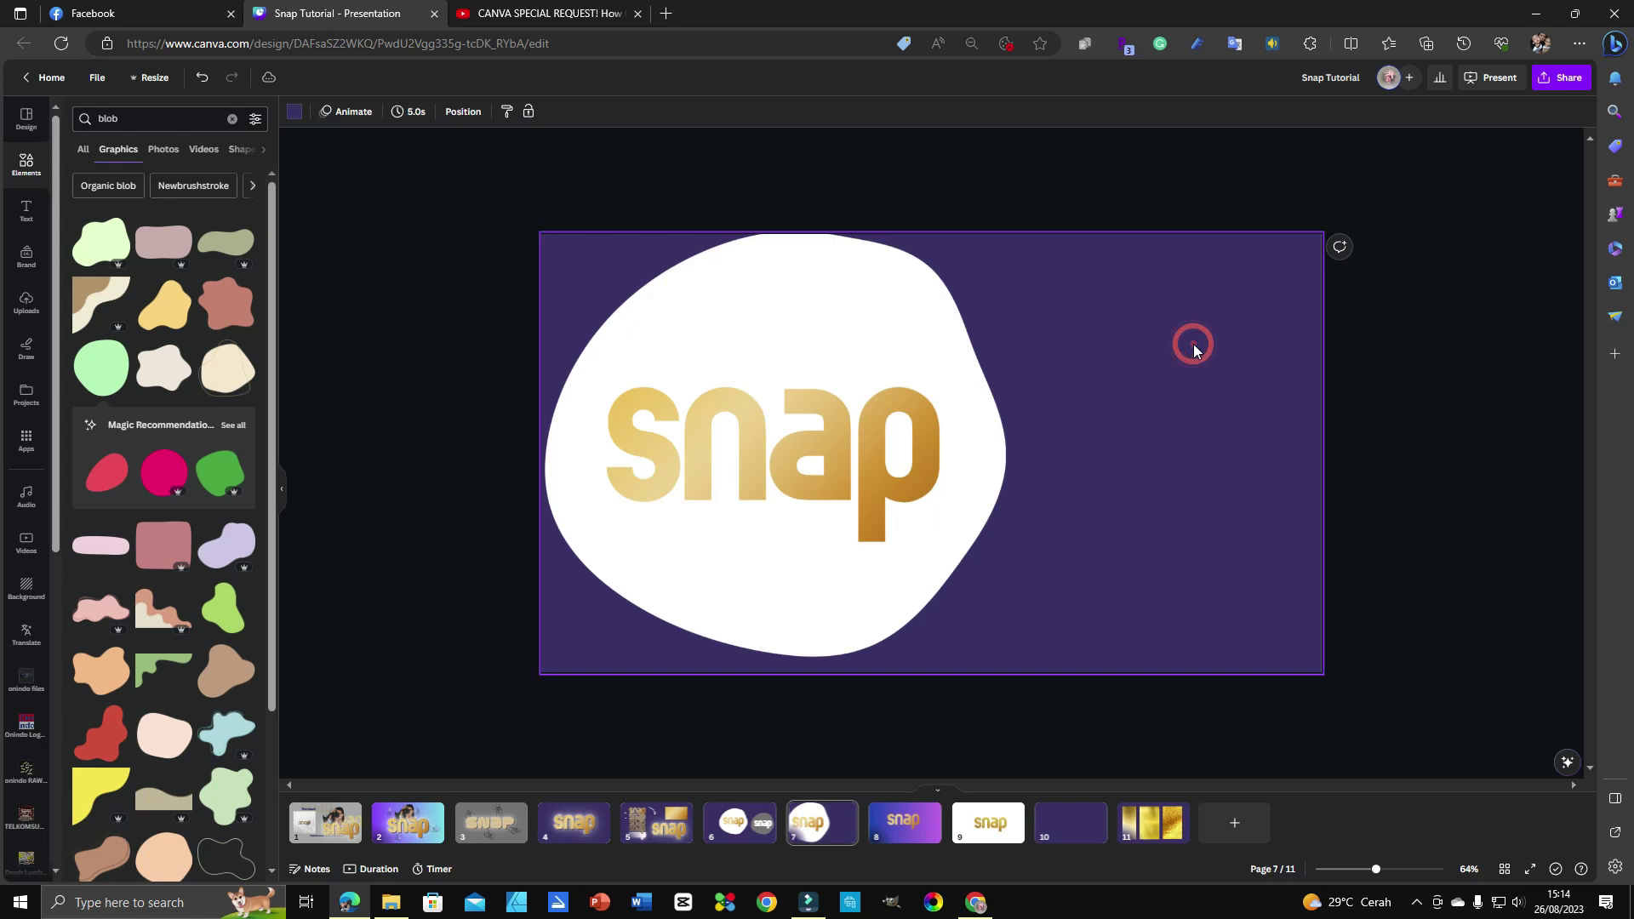
left_click(294, 112)
left_click(249, 495)
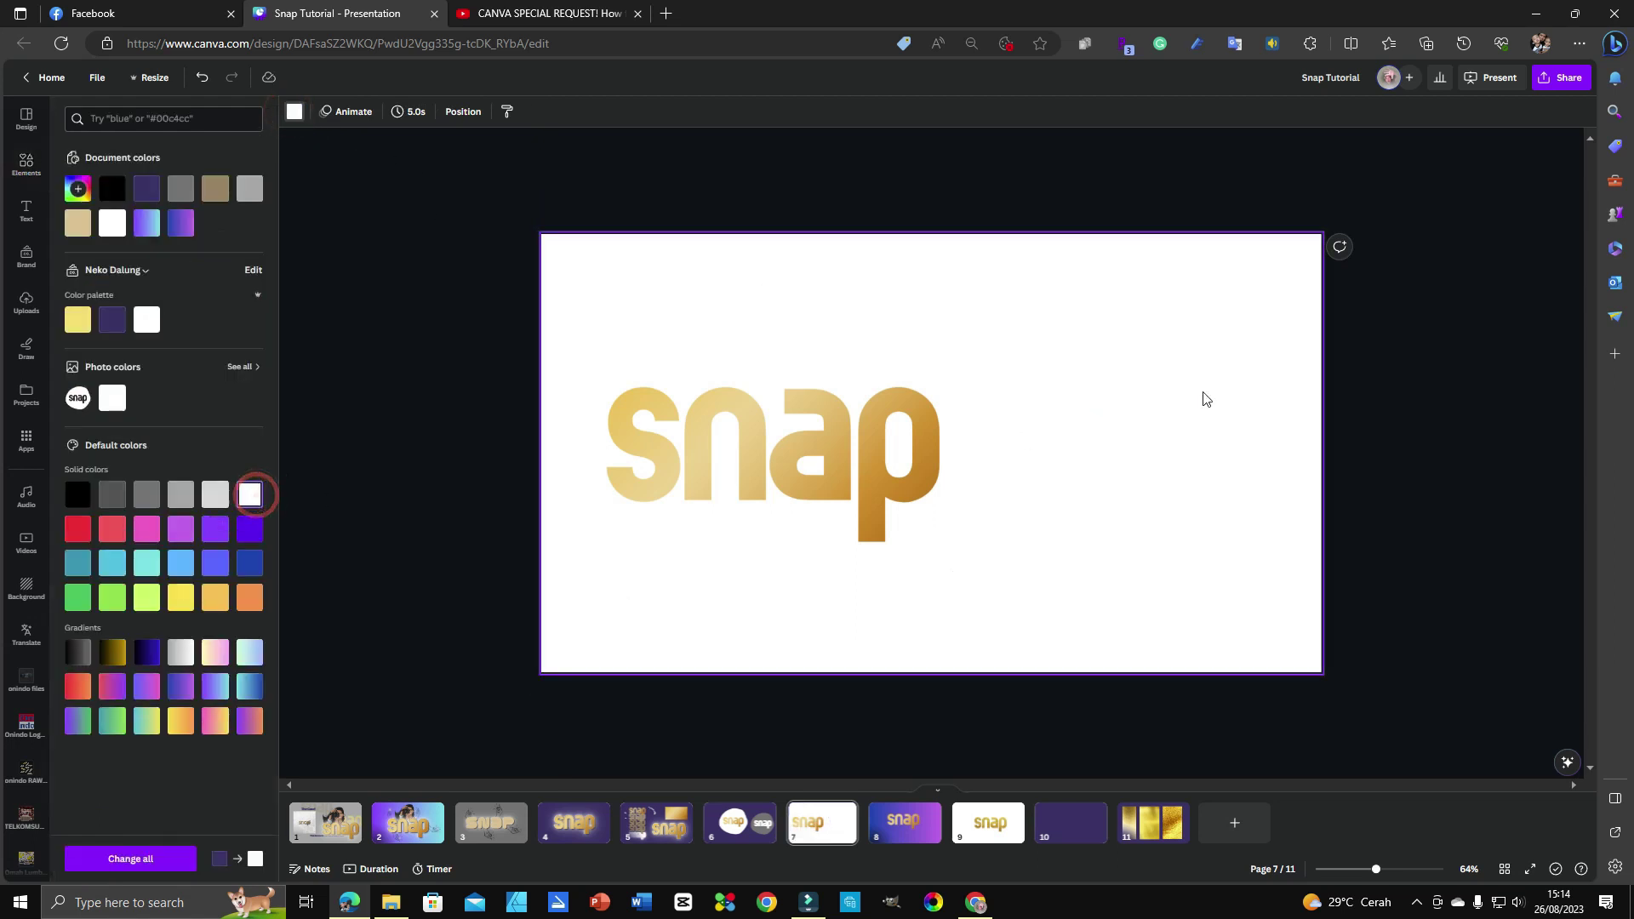
left_click(1417, 368)
Group the white blob with the gold gradient on page 7 and move the group to the middle of the page.
left_click_drag(1527, 347, 737, 566)
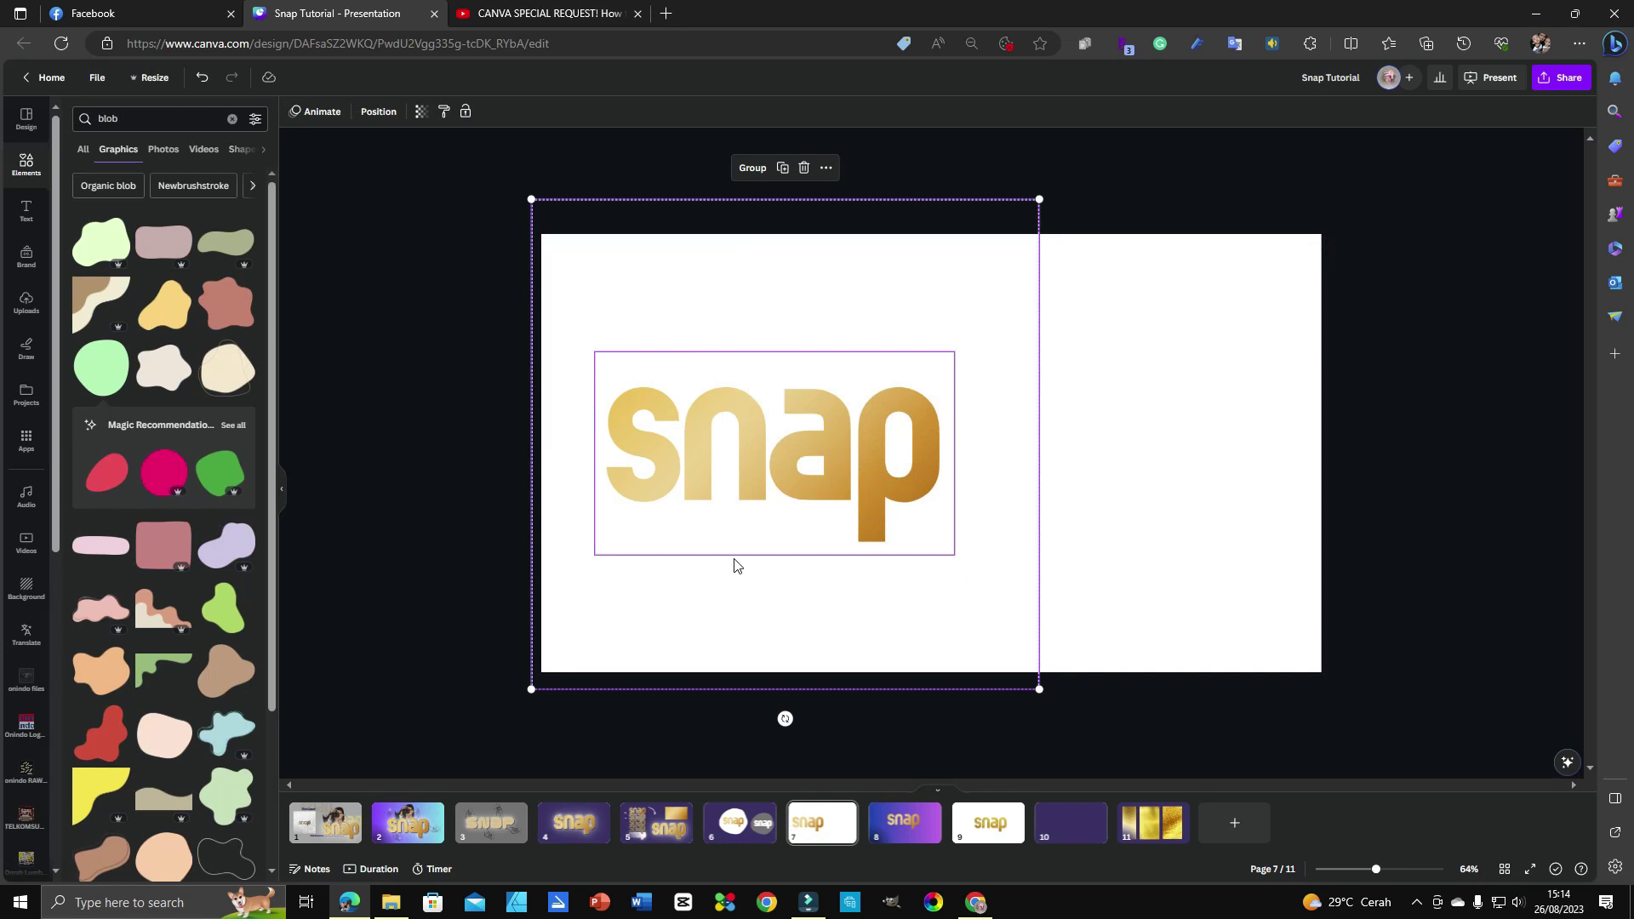
key("ctrl+g")
left_click_drag(773, 536, 929, 540)
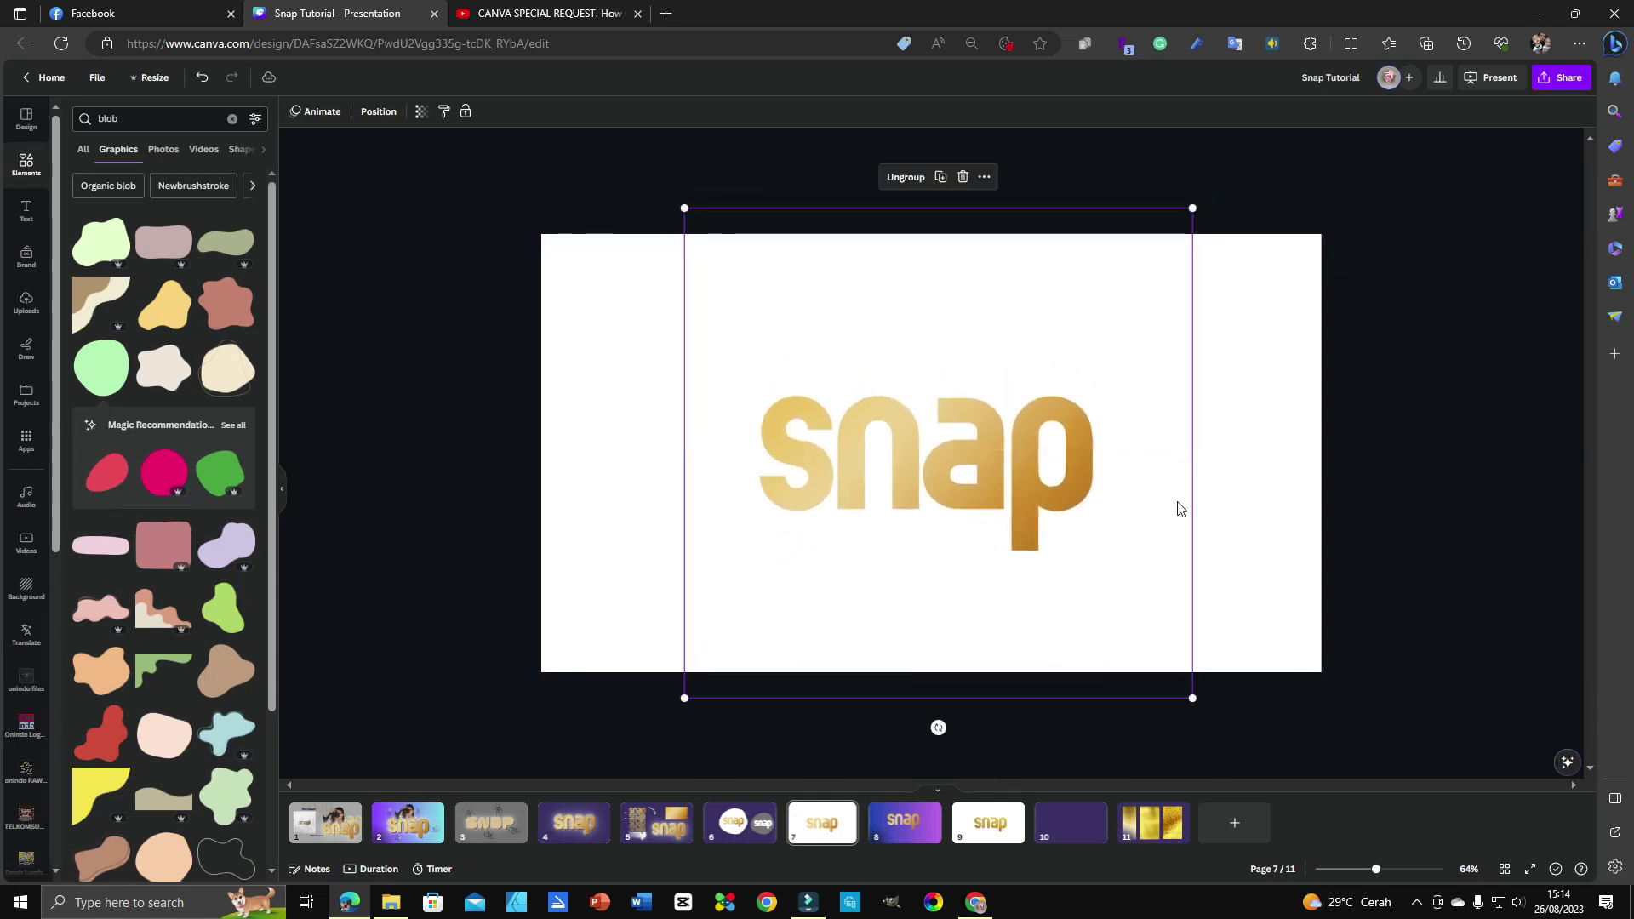
left_click(1477, 370)
Download only the current page 7 as a PNG without a transparent background.
left_click(1562, 77)
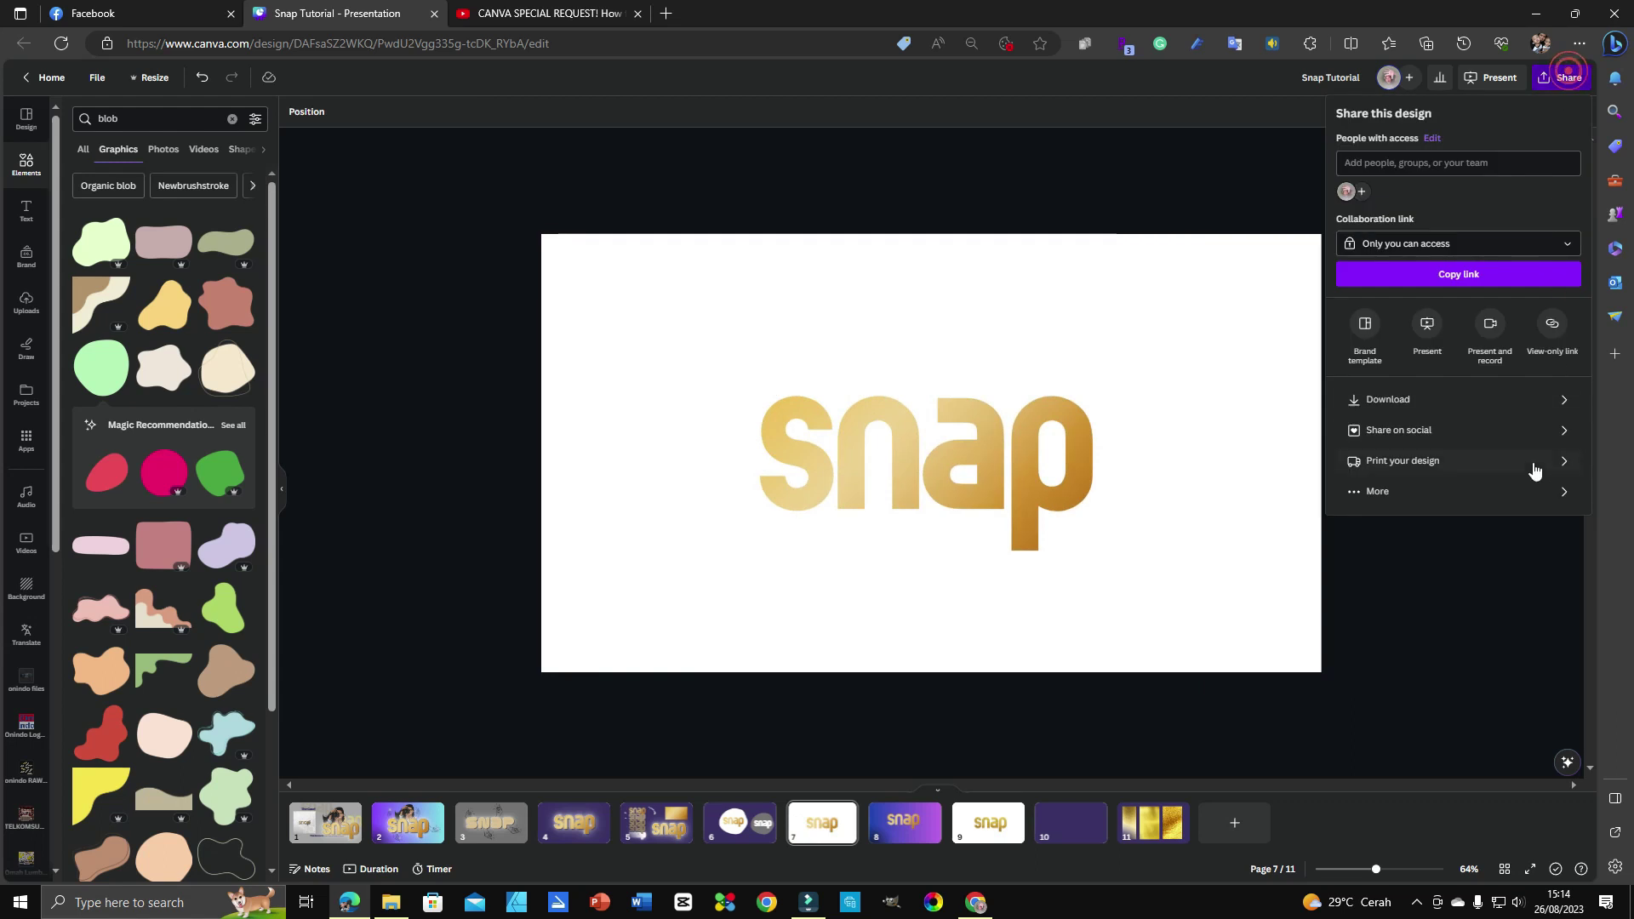
left_click(1423, 399)
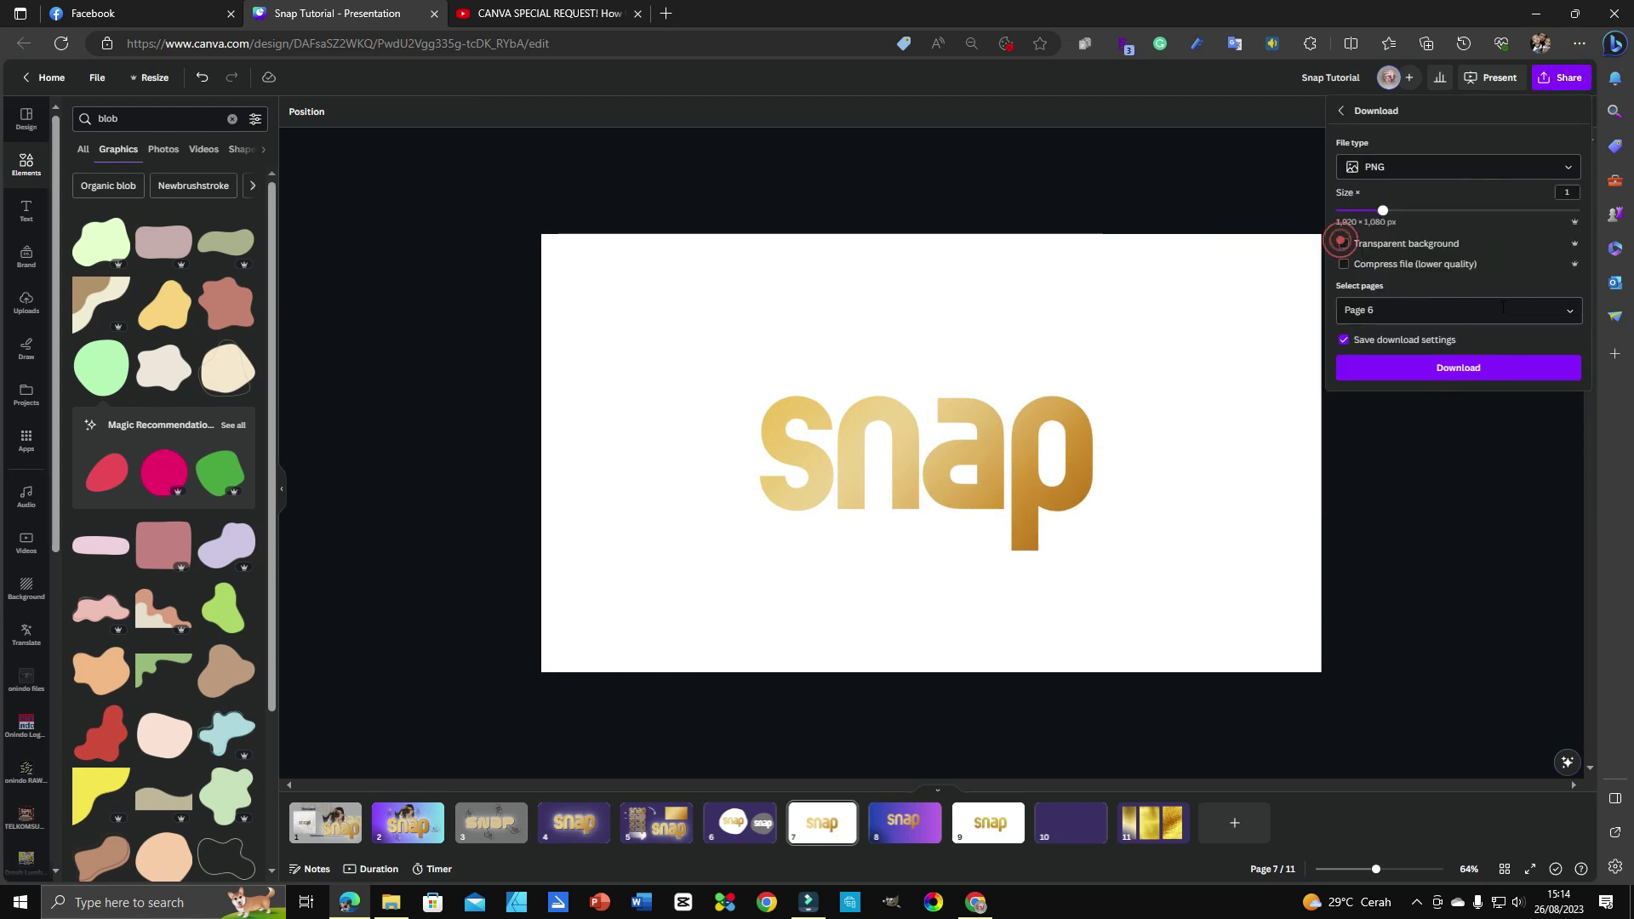
left_click(1570, 312)
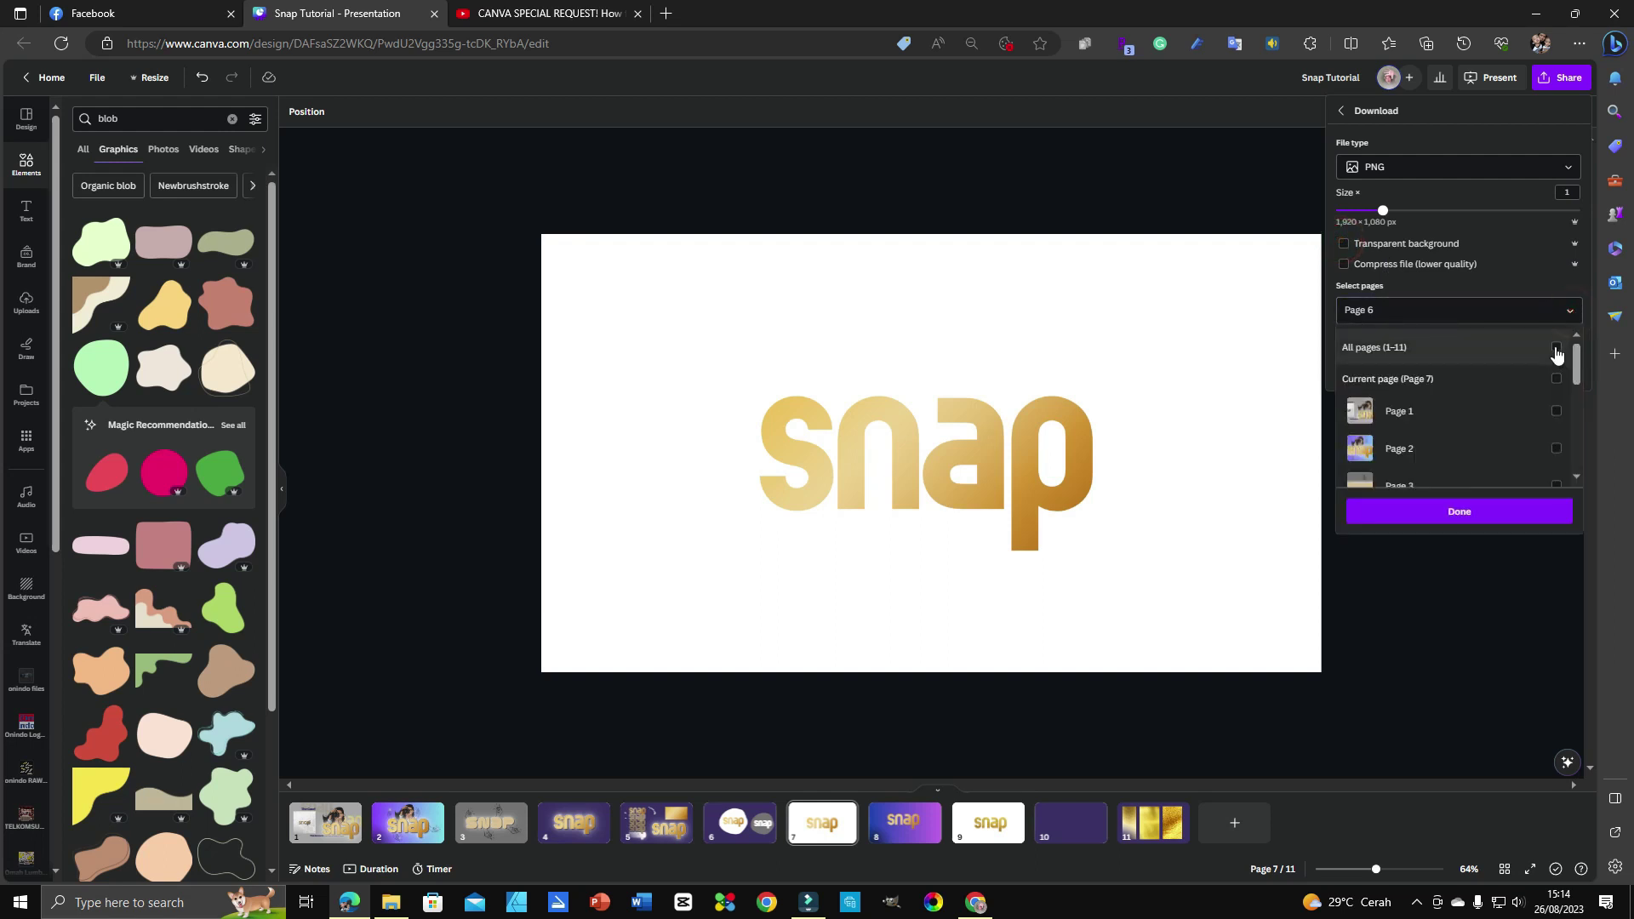
left_click(1556, 349)
left_click(1557, 379)
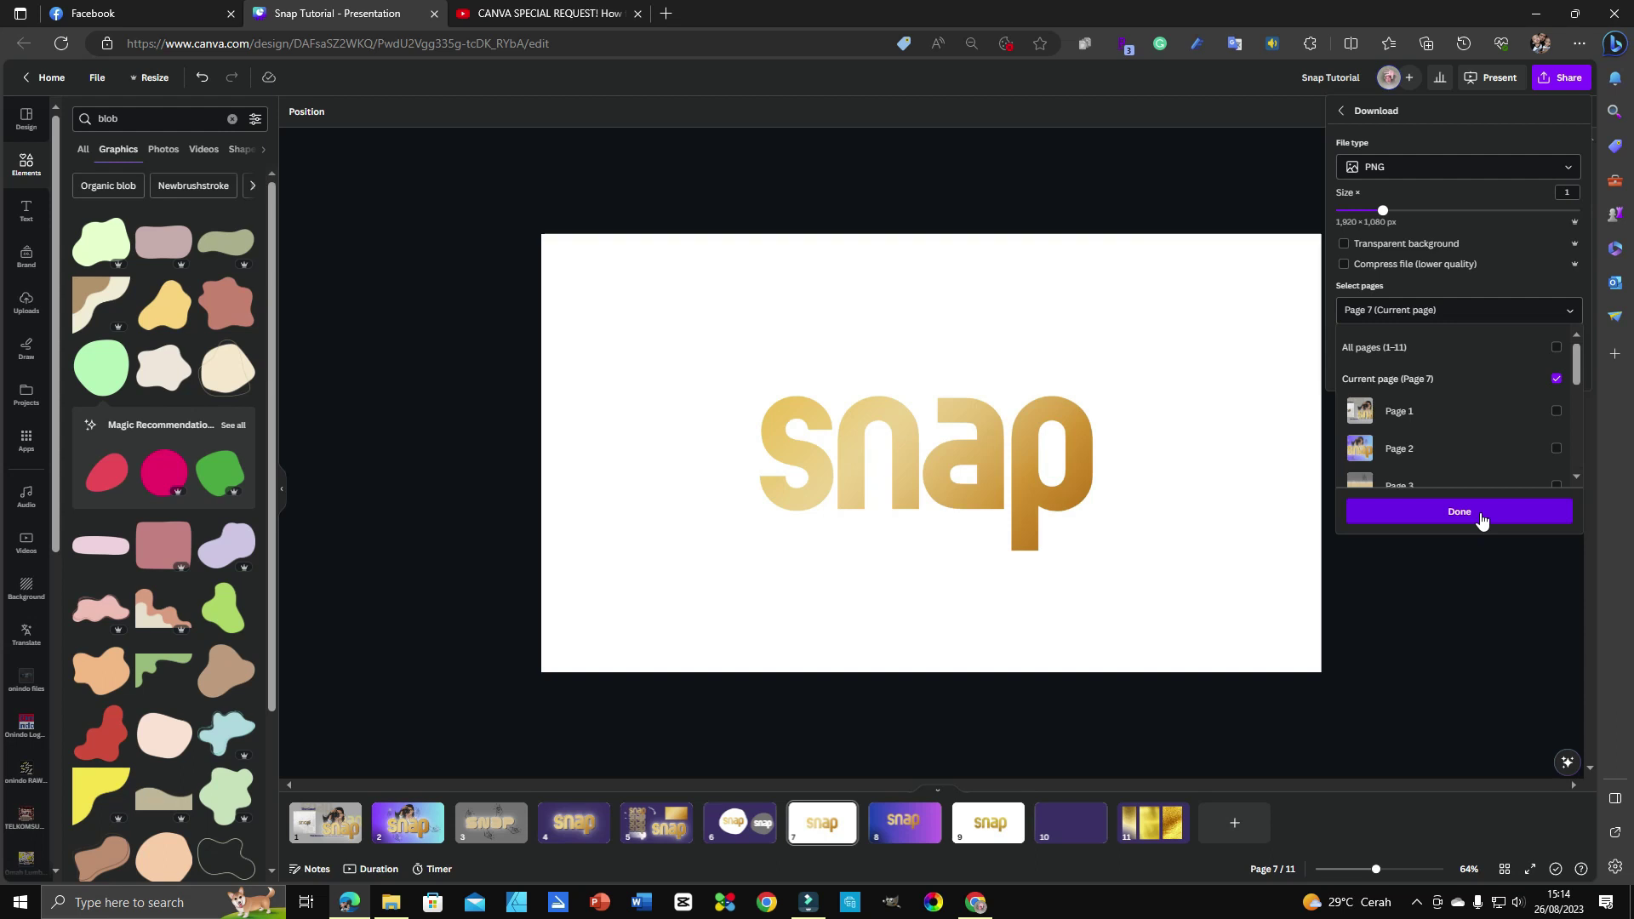
left_click(1481, 515)
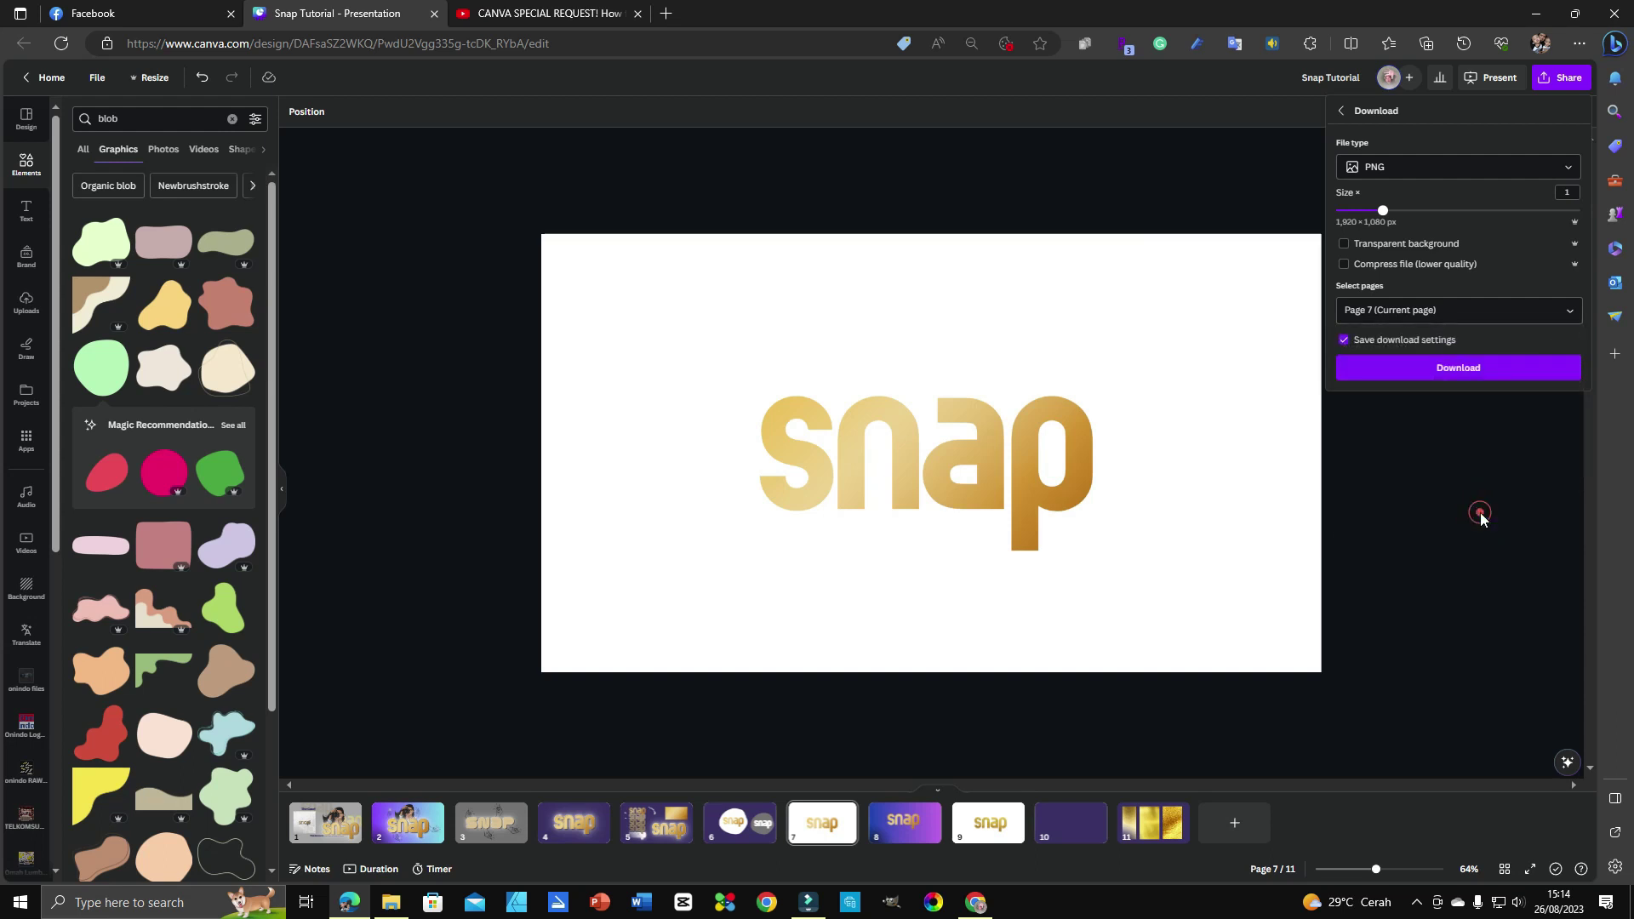
left_click(1496, 371)
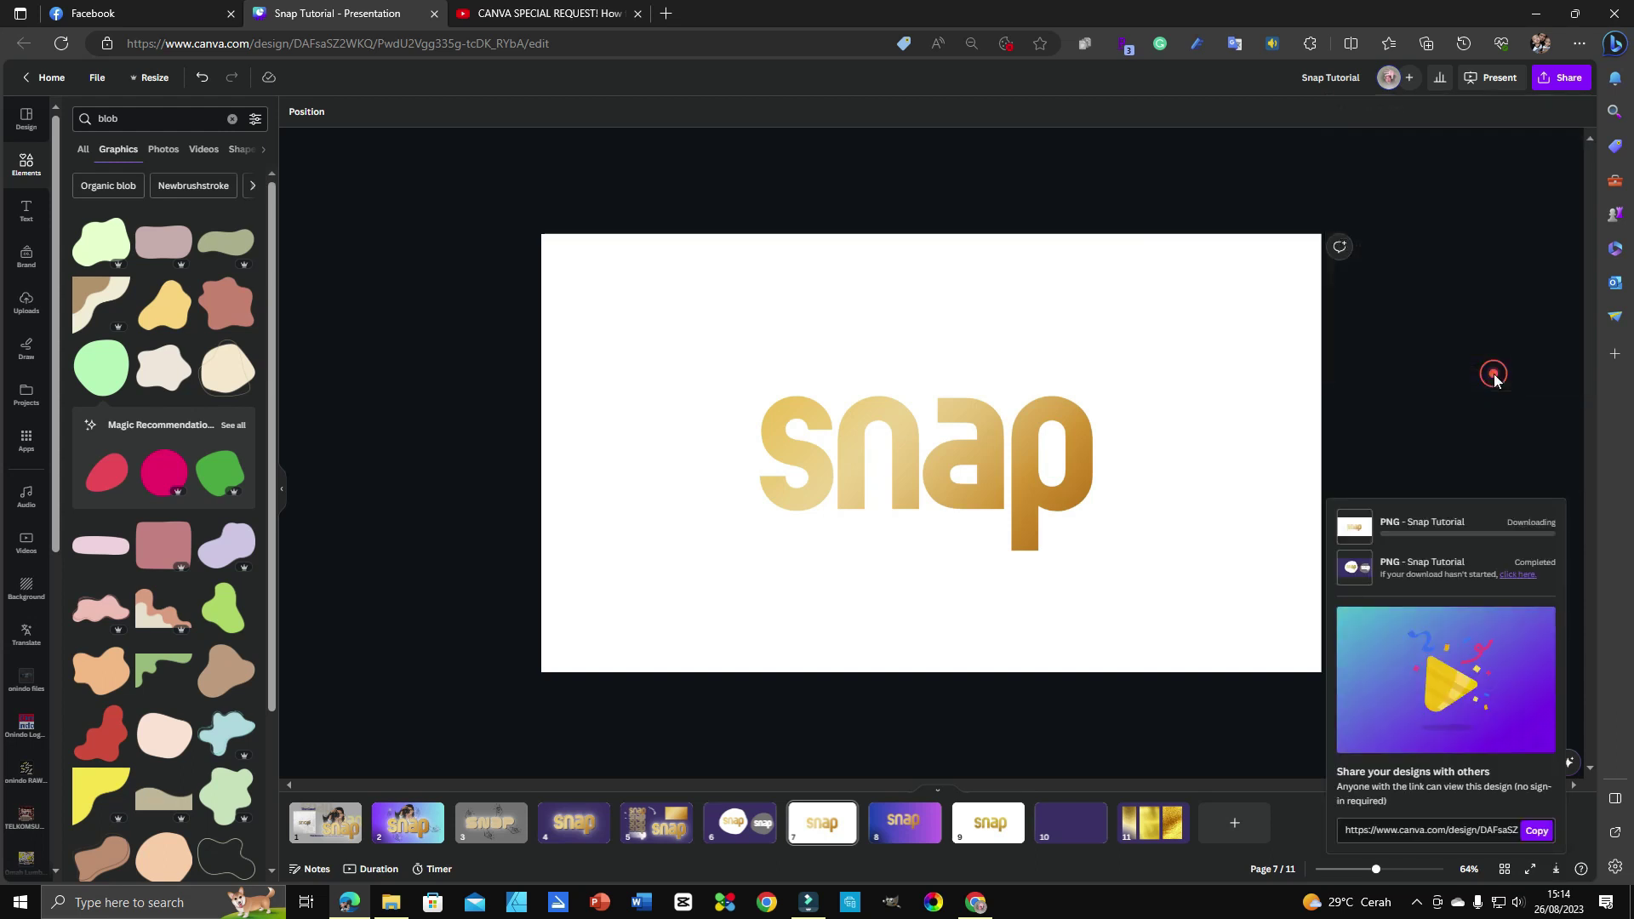
Upload the file Snap Tutorial (6) from Downloads and place it on the empty page 10.
left_click(26, 303)
left_click(167, 150)
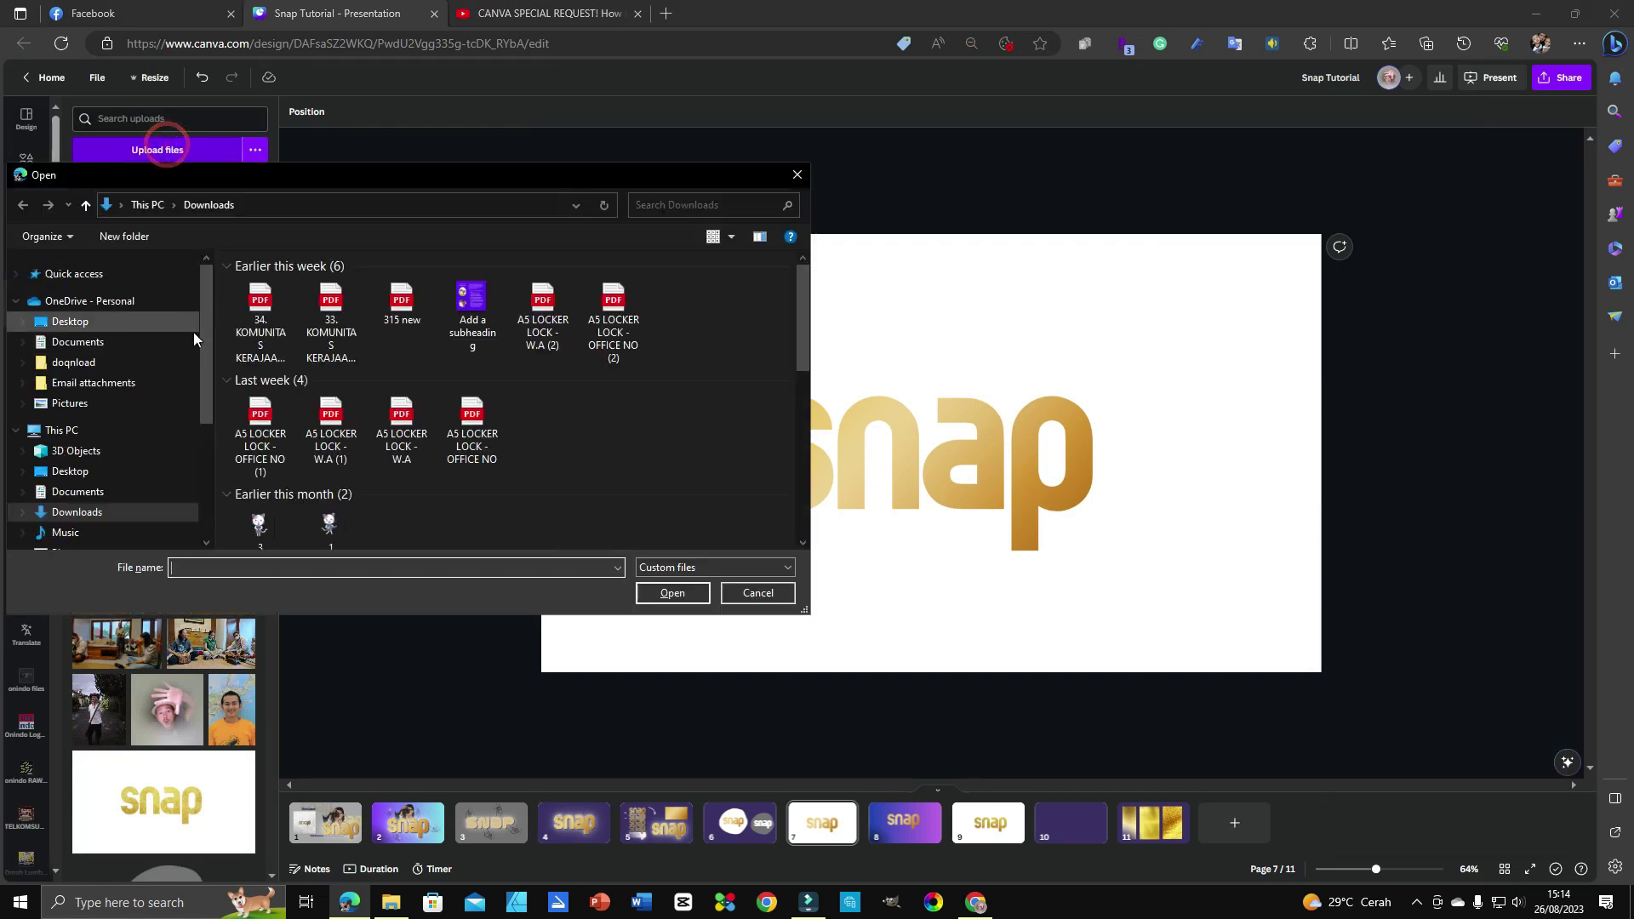
left_click(263, 310)
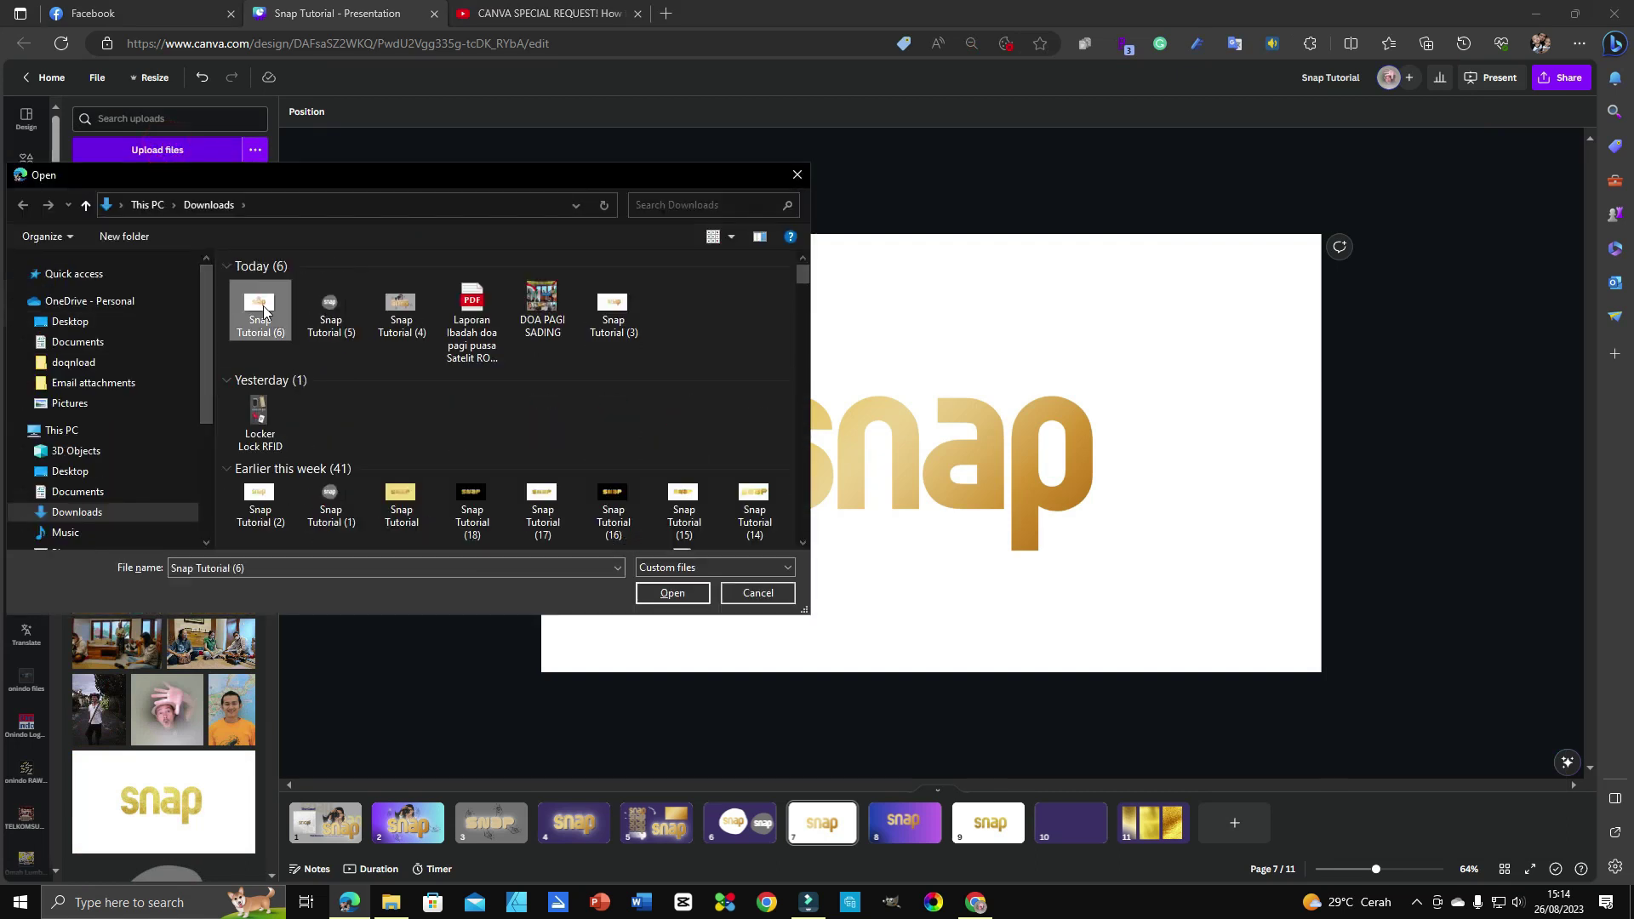
left_click(691, 594)
left_click(1087, 839)
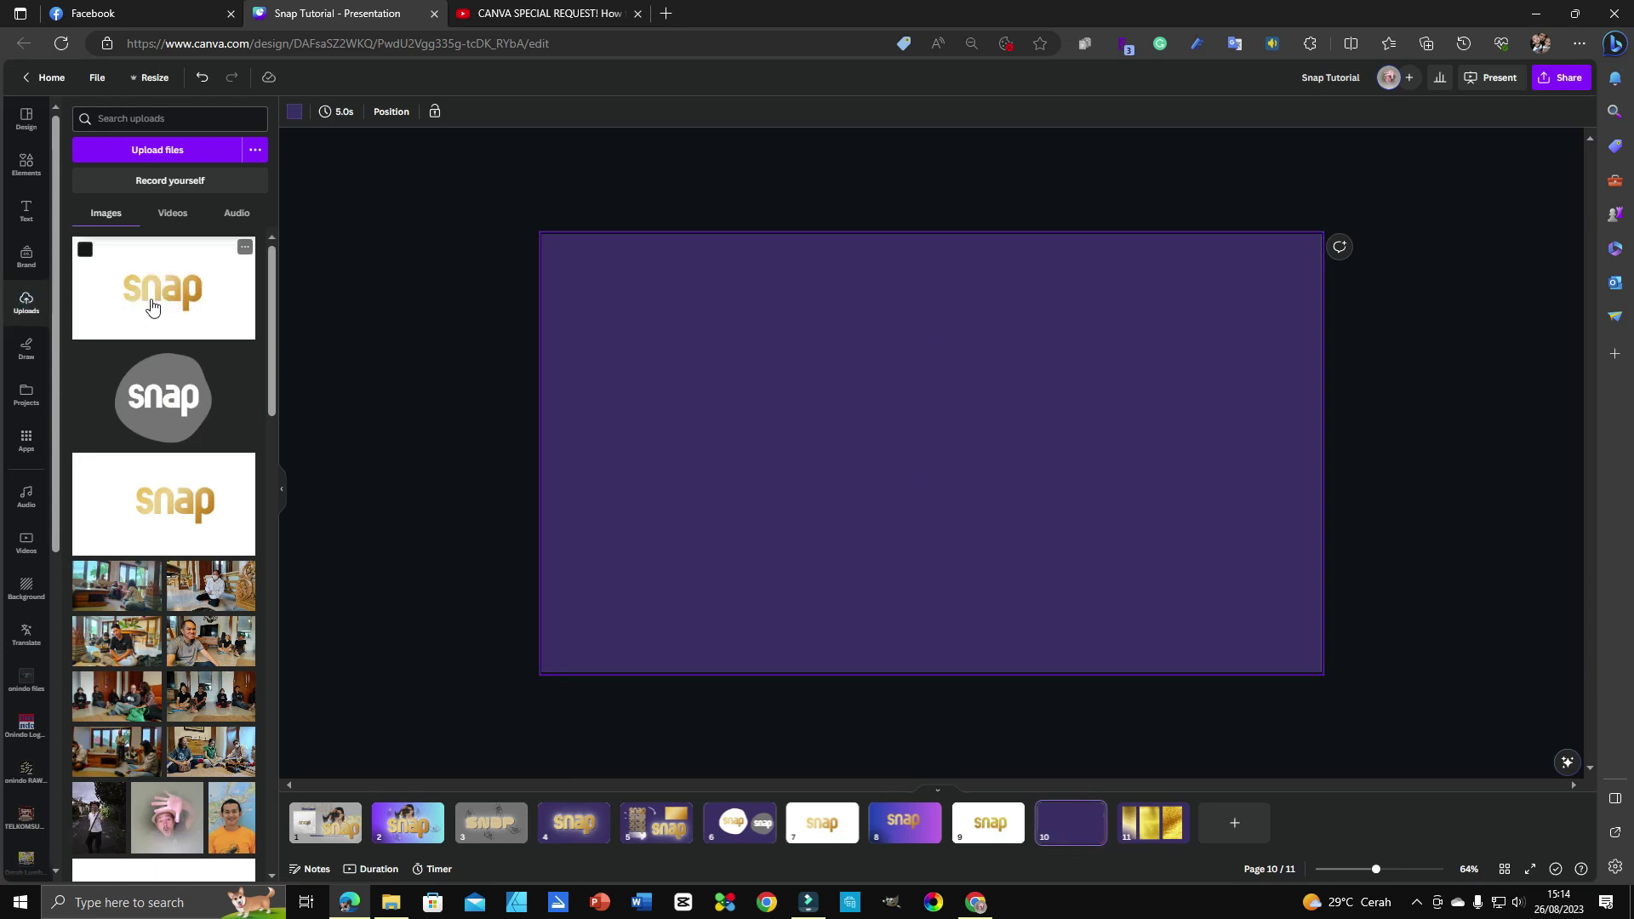
left_click(152, 306)
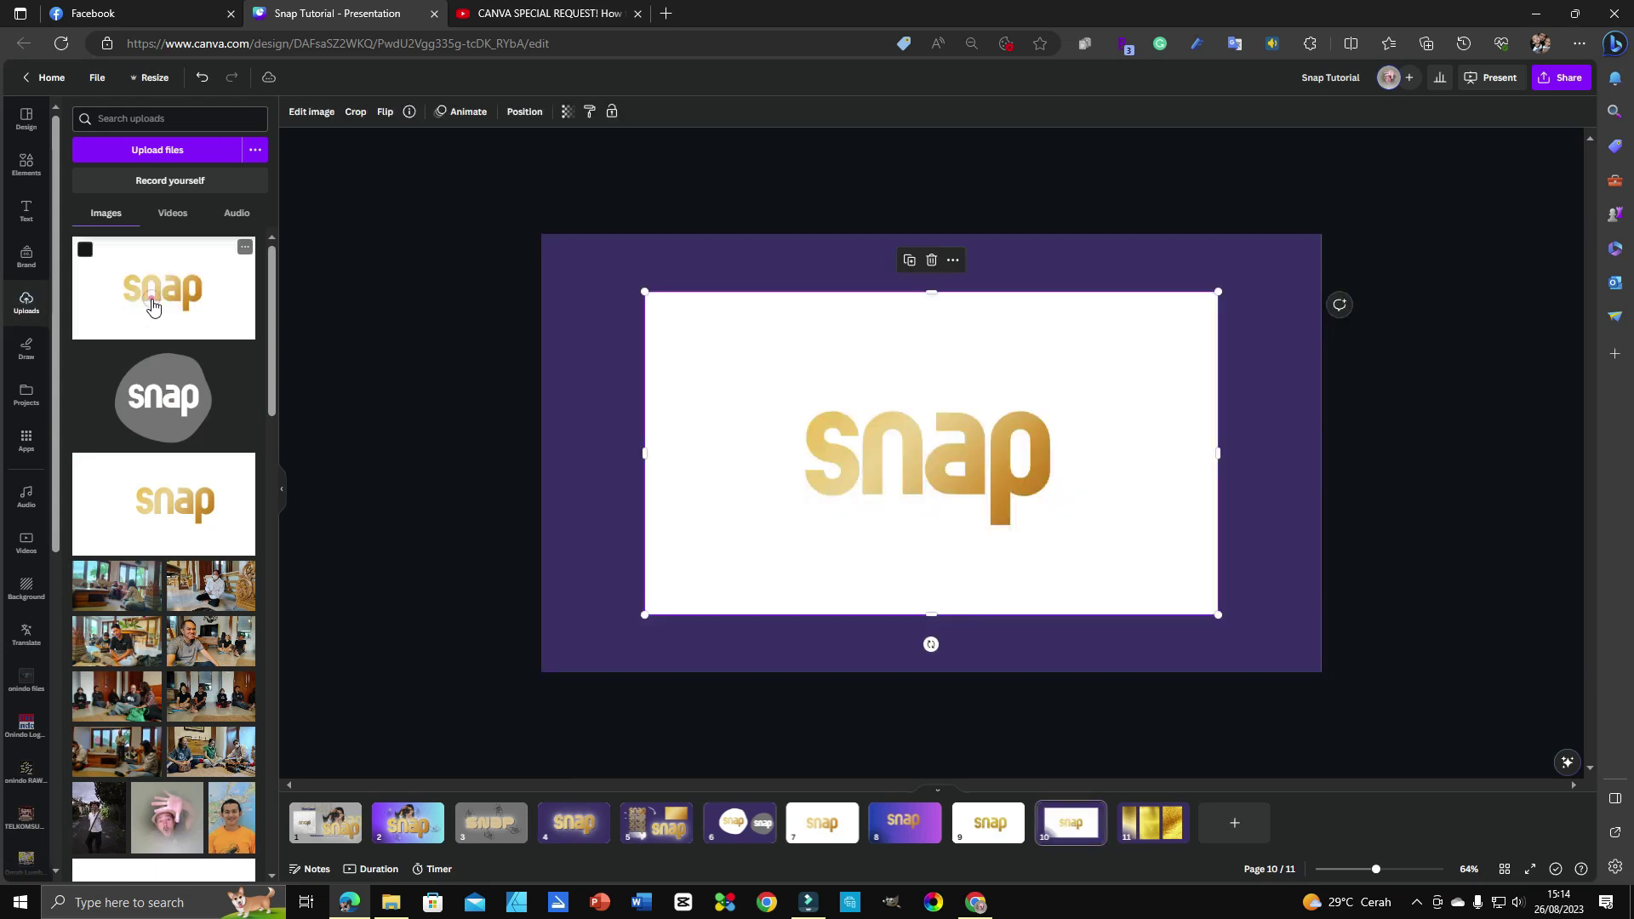
Remove the white background from the gold word image on page 10 and apply the result.
left_click(309, 114)
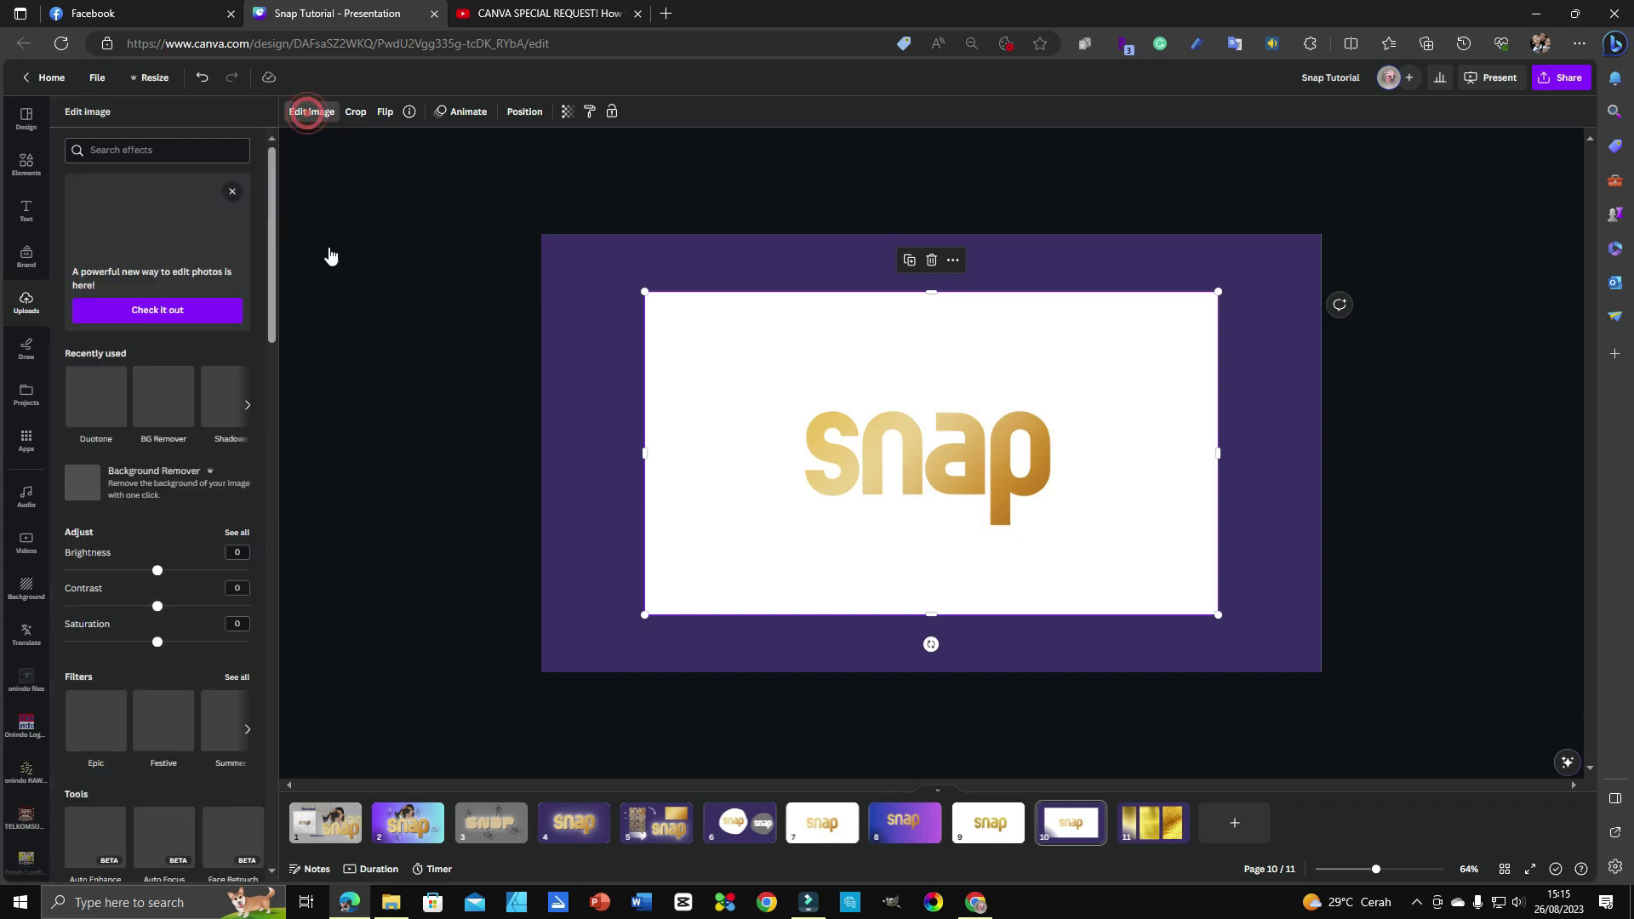
left_click(72, 485)
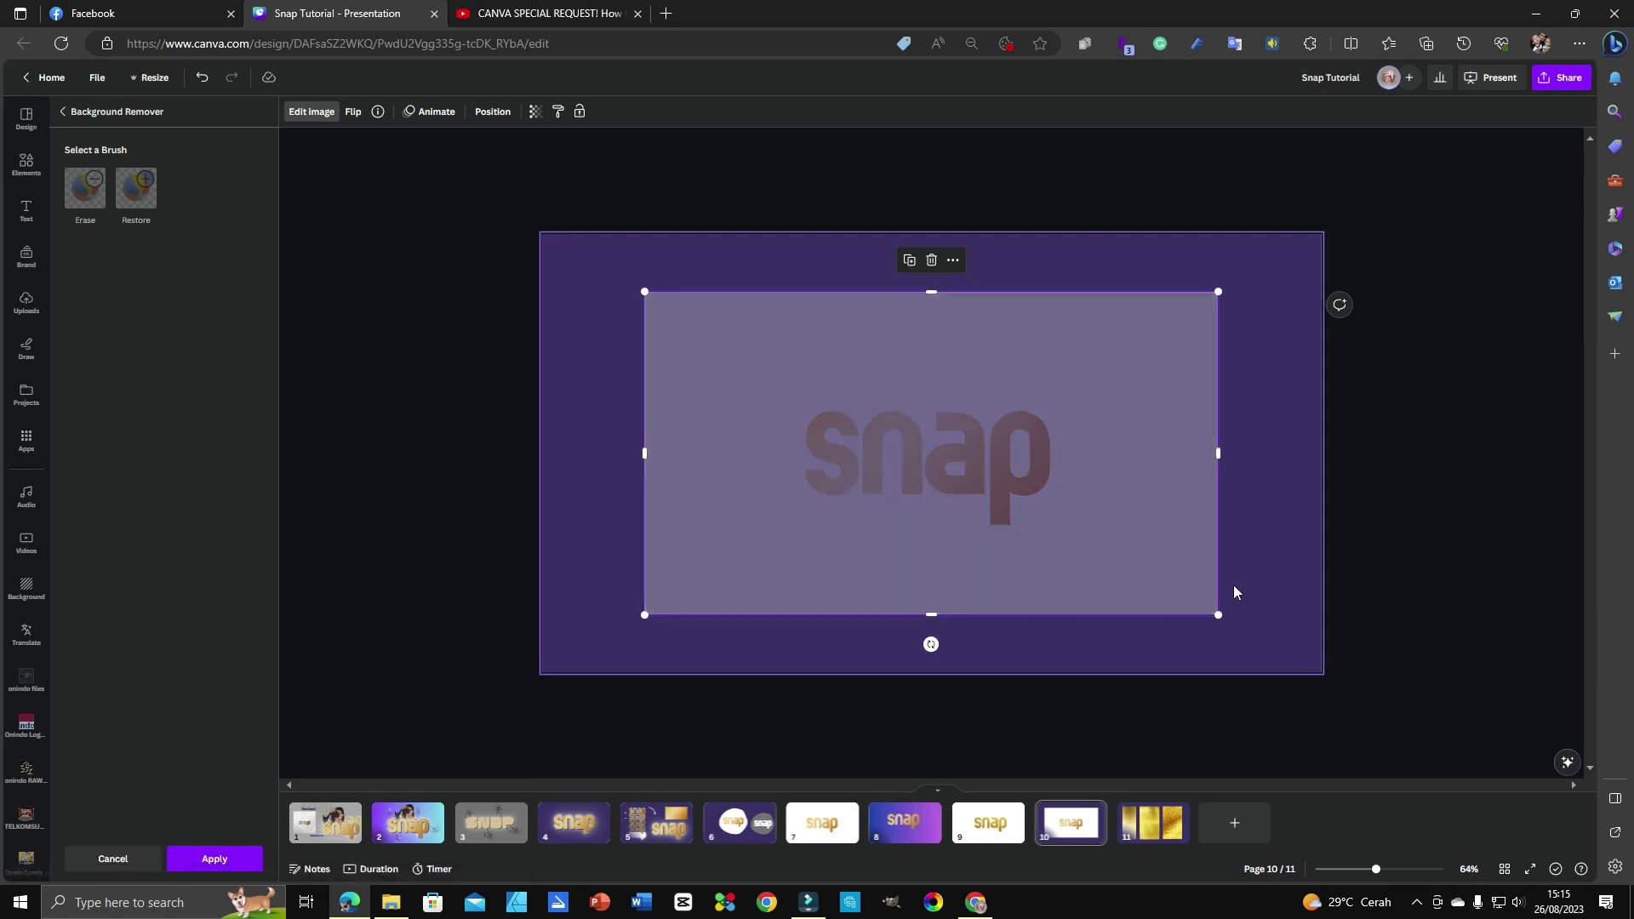
left_click_drag(941, 453, 1029, 452)
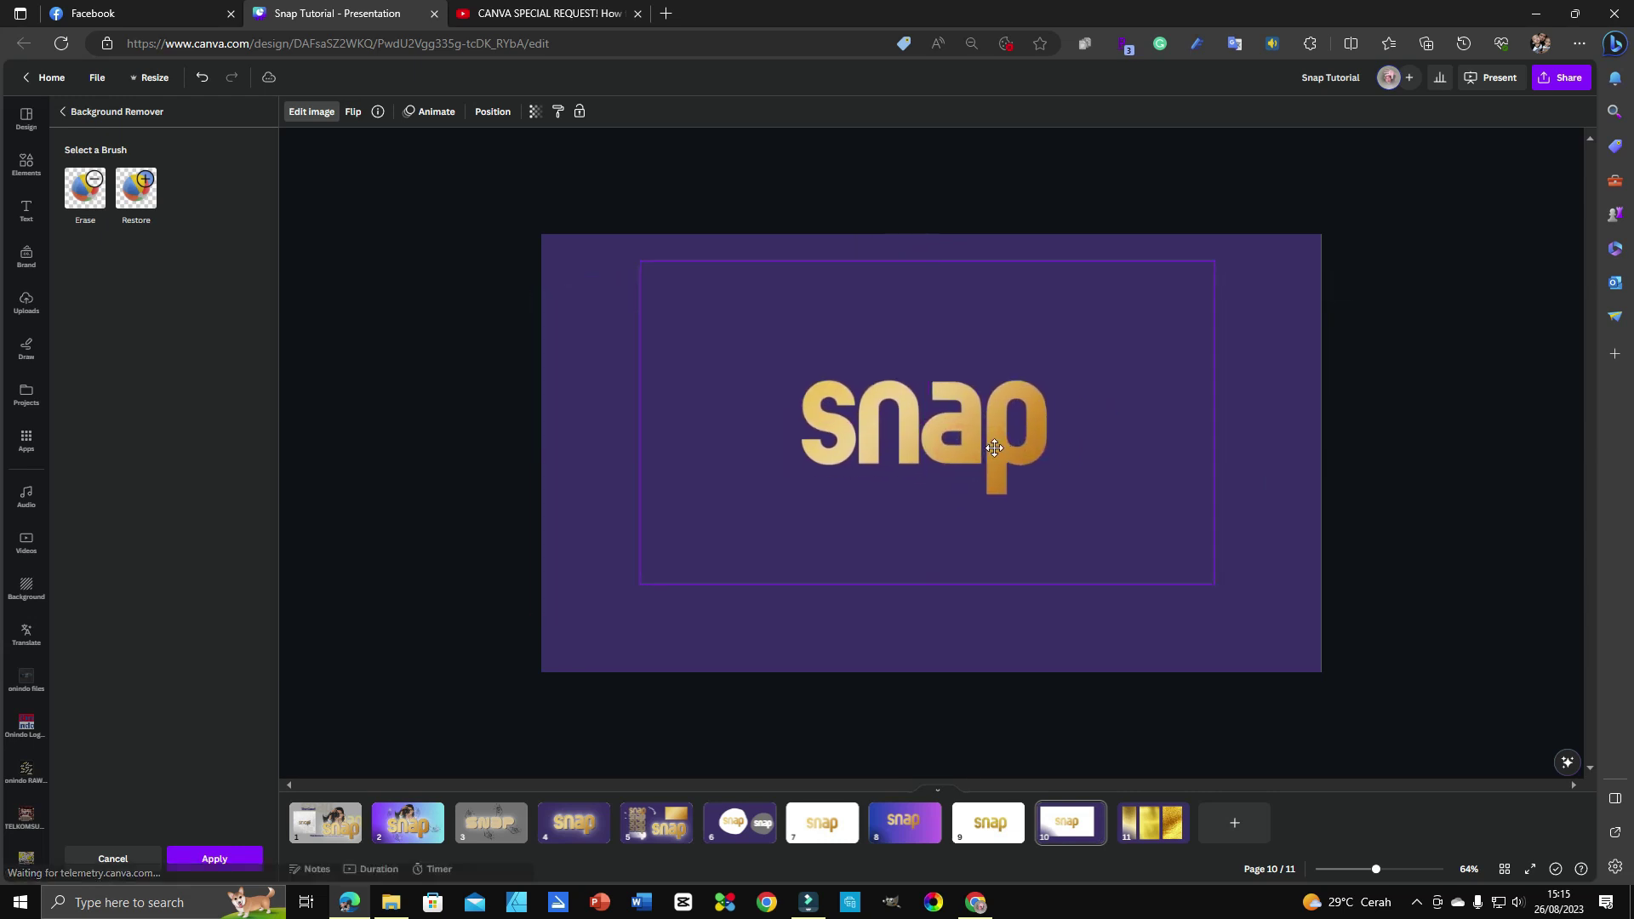
left_click(214, 858)
Crop the empty margins on all four sides of the gold word on page 10, then reposition and enlarge it.
mouse_move(1215, 422)
left_mouse_down()
mouse_move(1161, 431)
mouse_move(1196, 423)
left_mouse_up()
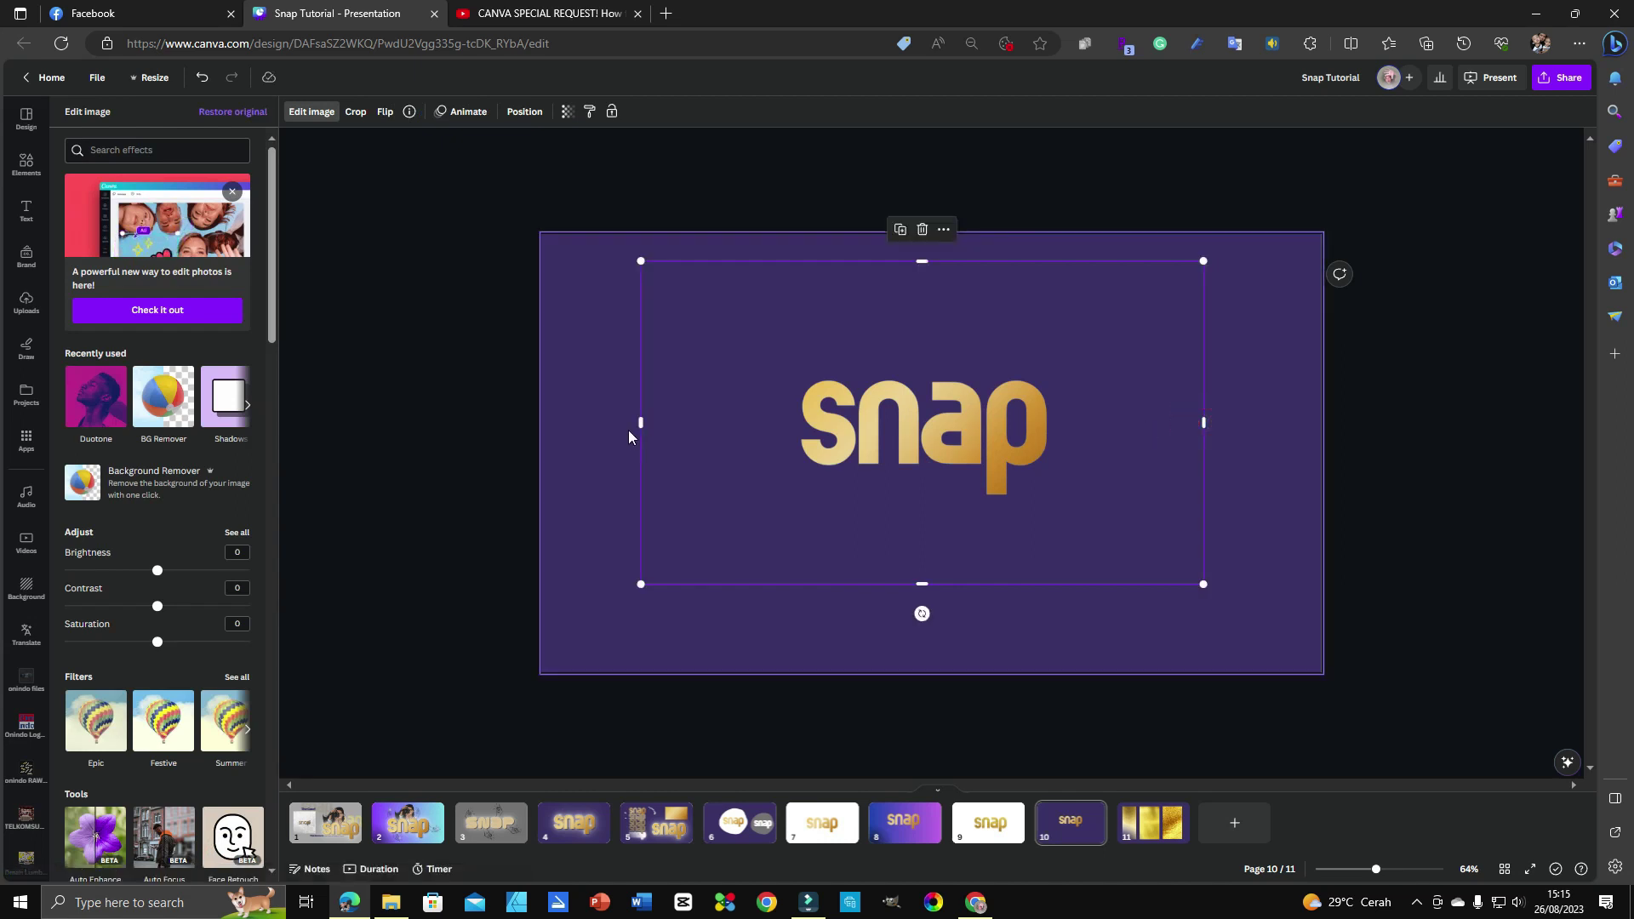
left_click_drag(642, 422, 767, 422)
left_click_drag(1204, 422, 1076, 425)
left_click_drag(920, 266, 921, 335)
left_click_drag(920, 559, 921, 518)
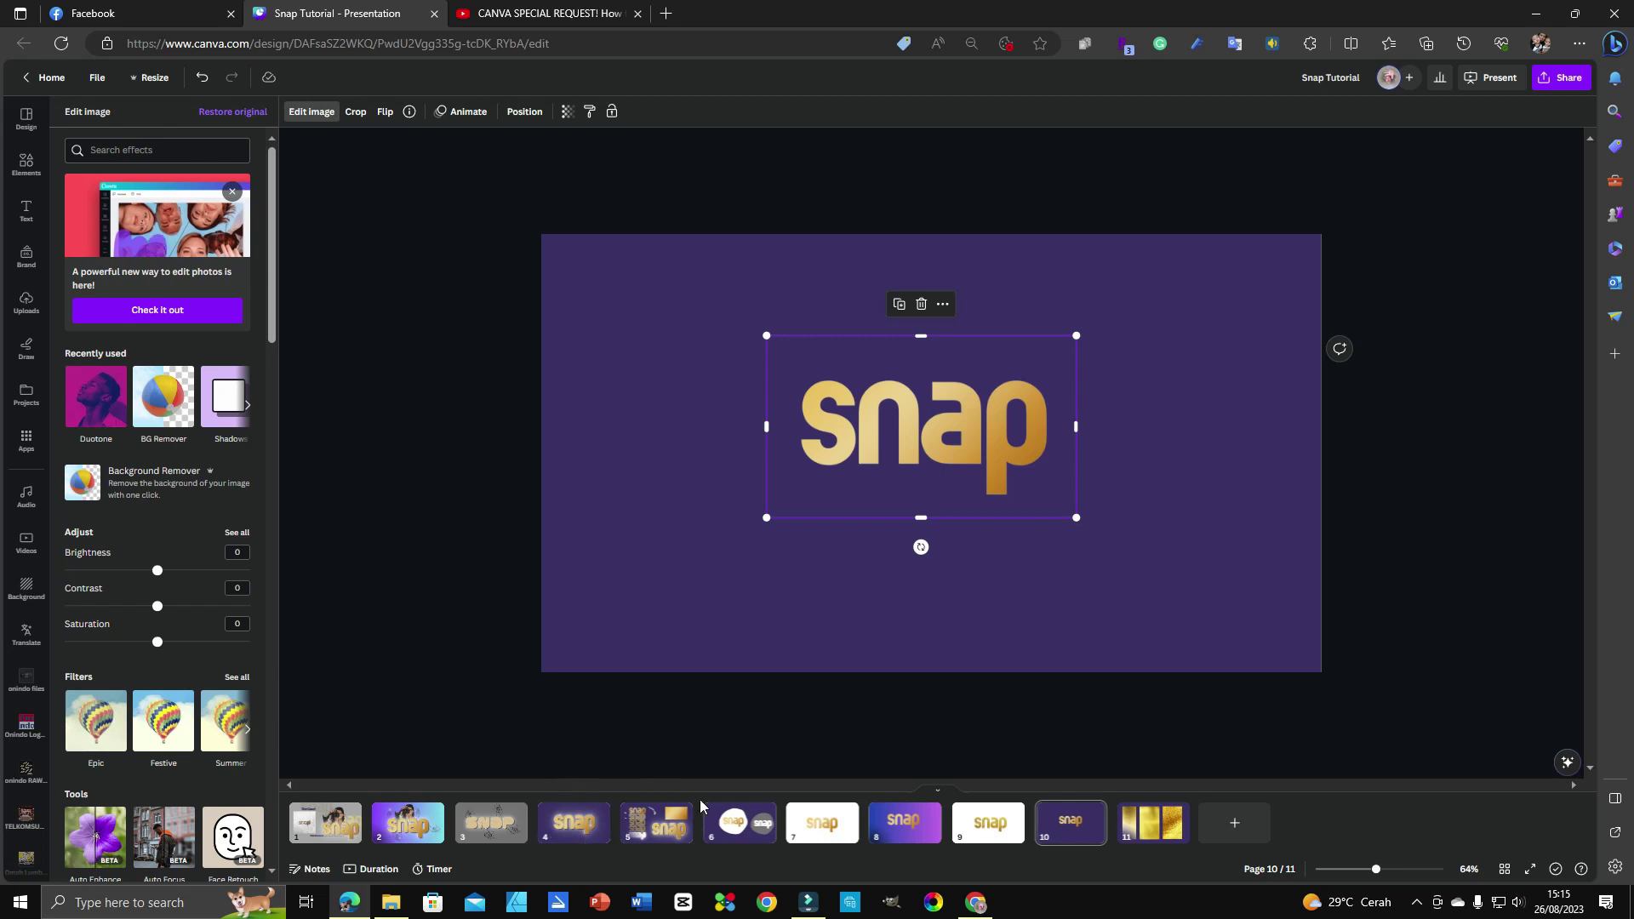
left_click_drag(989, 460, 964, 491)
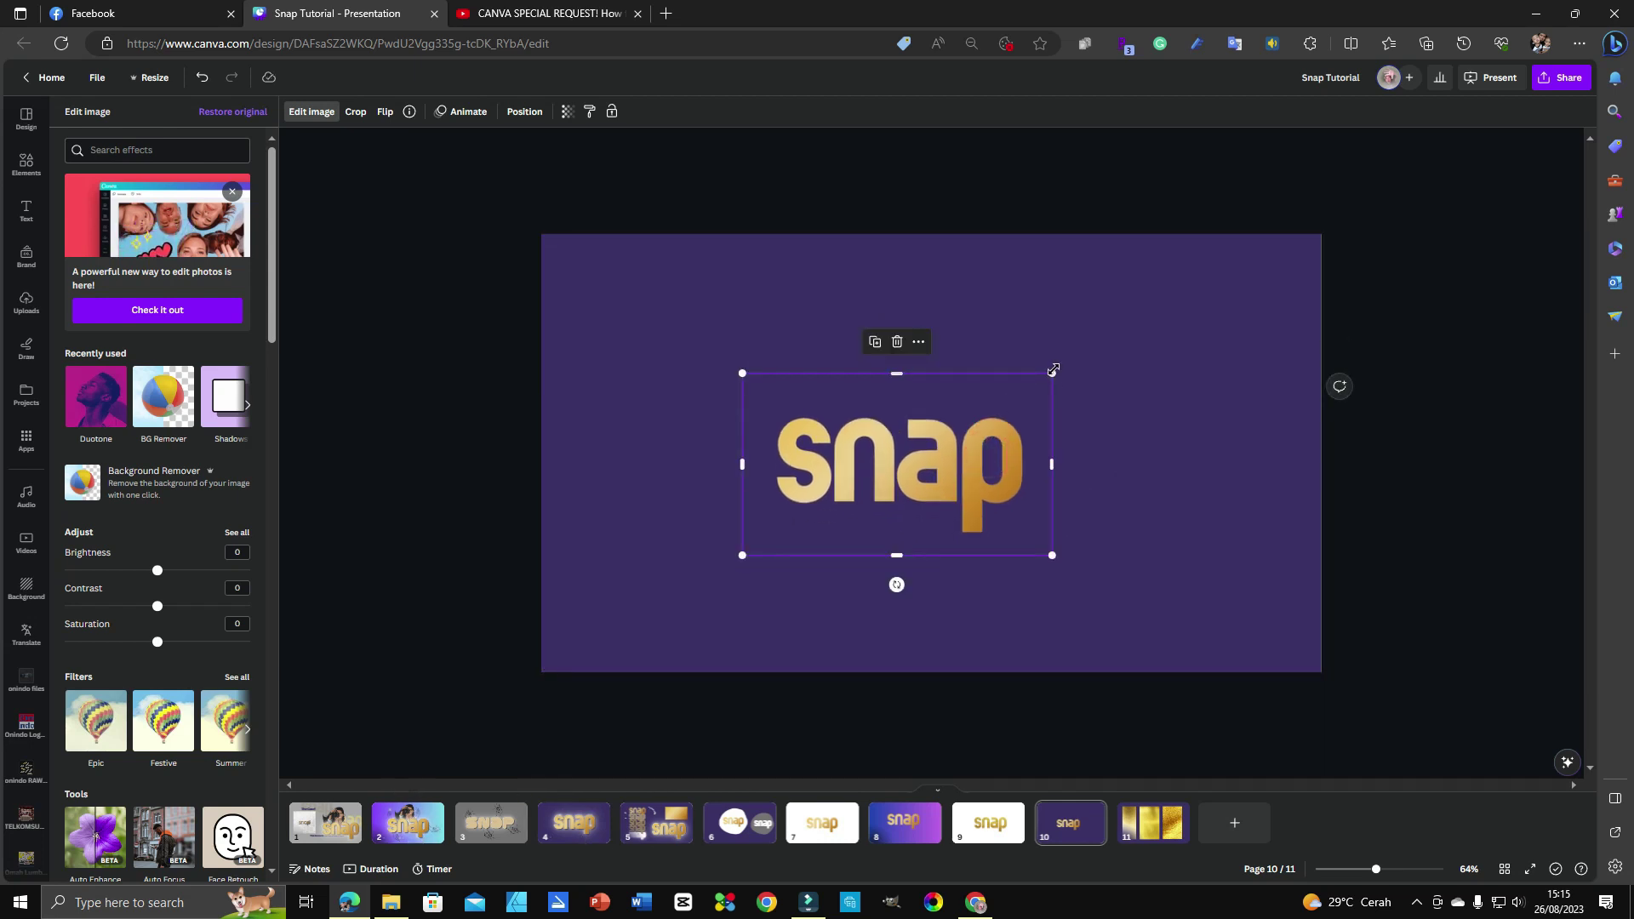
left_click_drag(1054, 372, 1130, 339)
View the finished logo design on page 2 and the numbered layer breakdown on page 5.
left_click(408, 822)
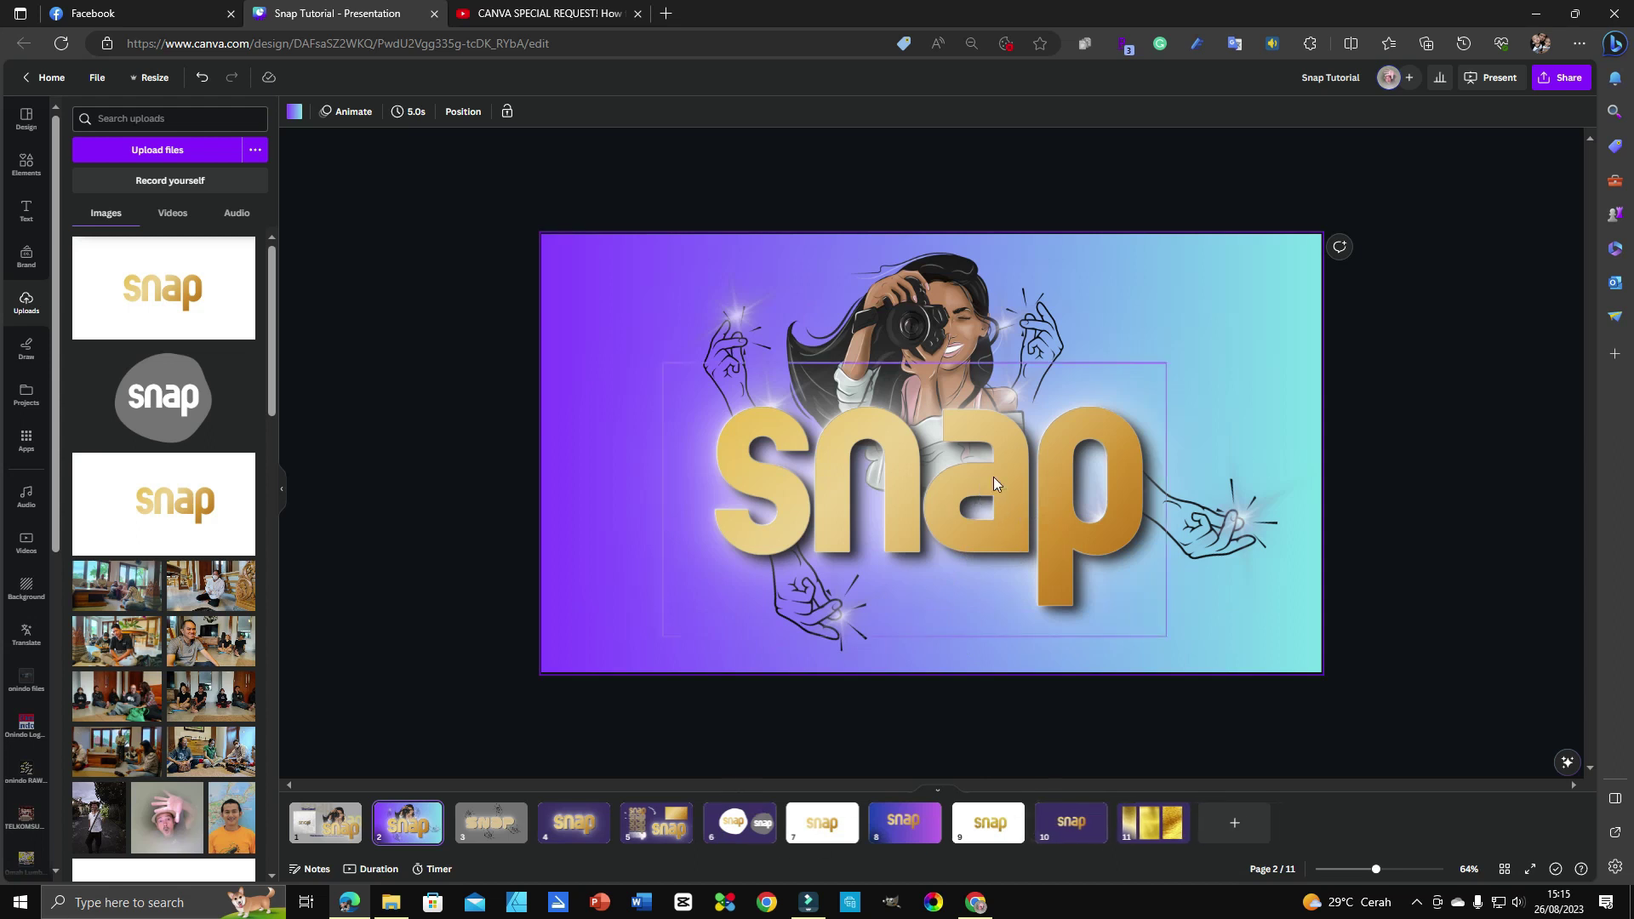
left_click(644, 839)
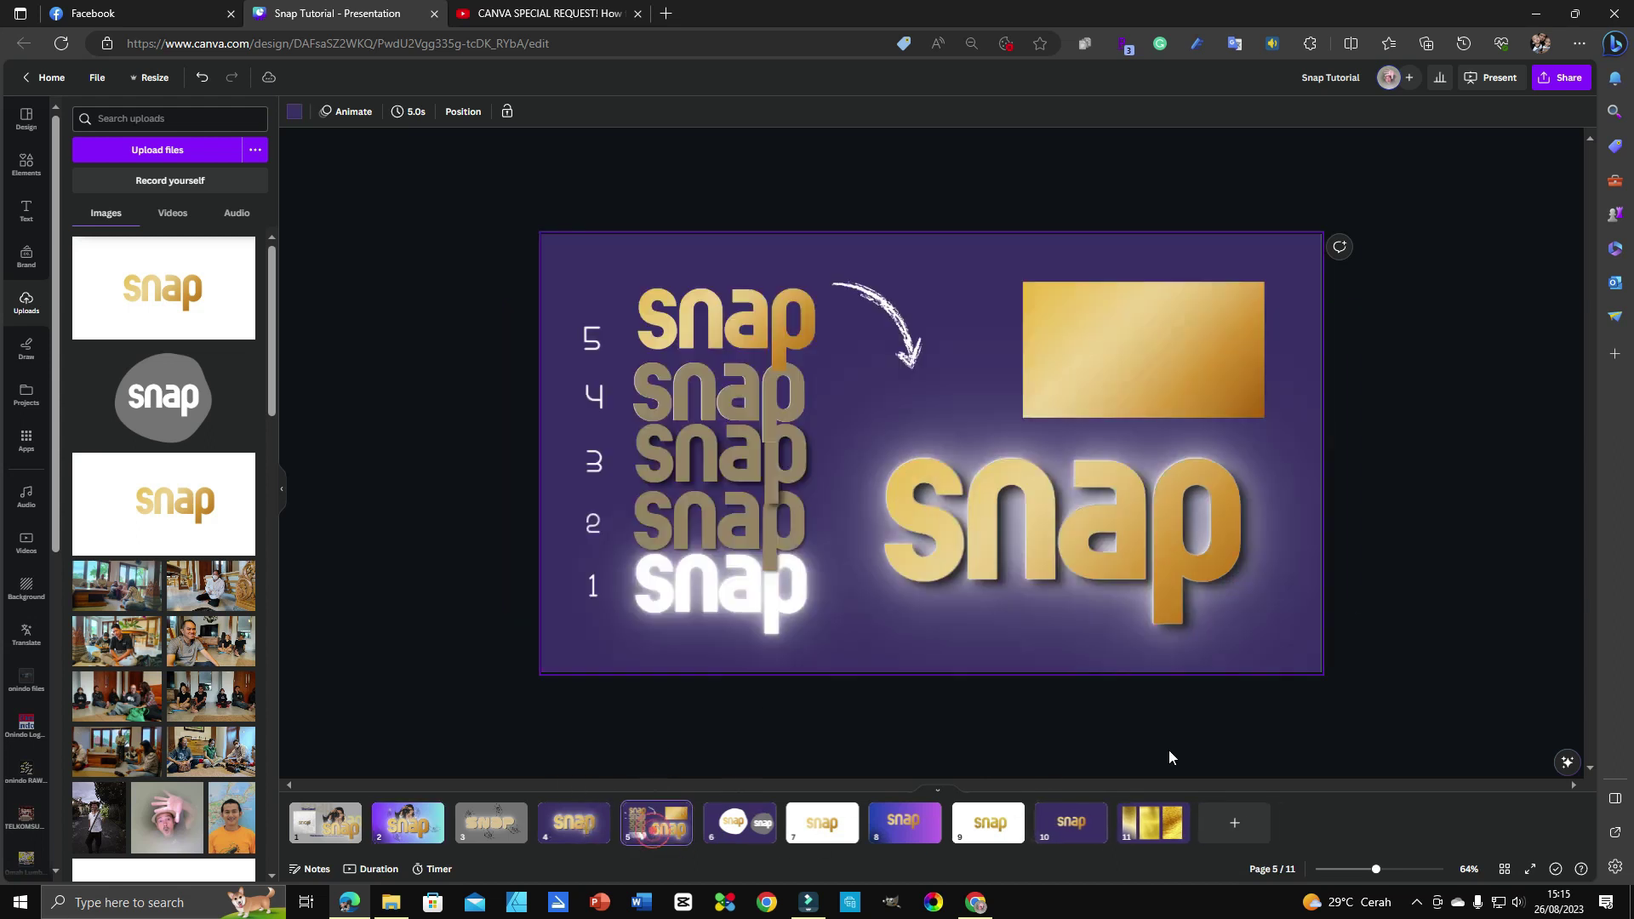
Nudge the white glowing word of layer 1 slightly upward on page 5, and undo its further move behind layer 2.
left_click(669, 615)
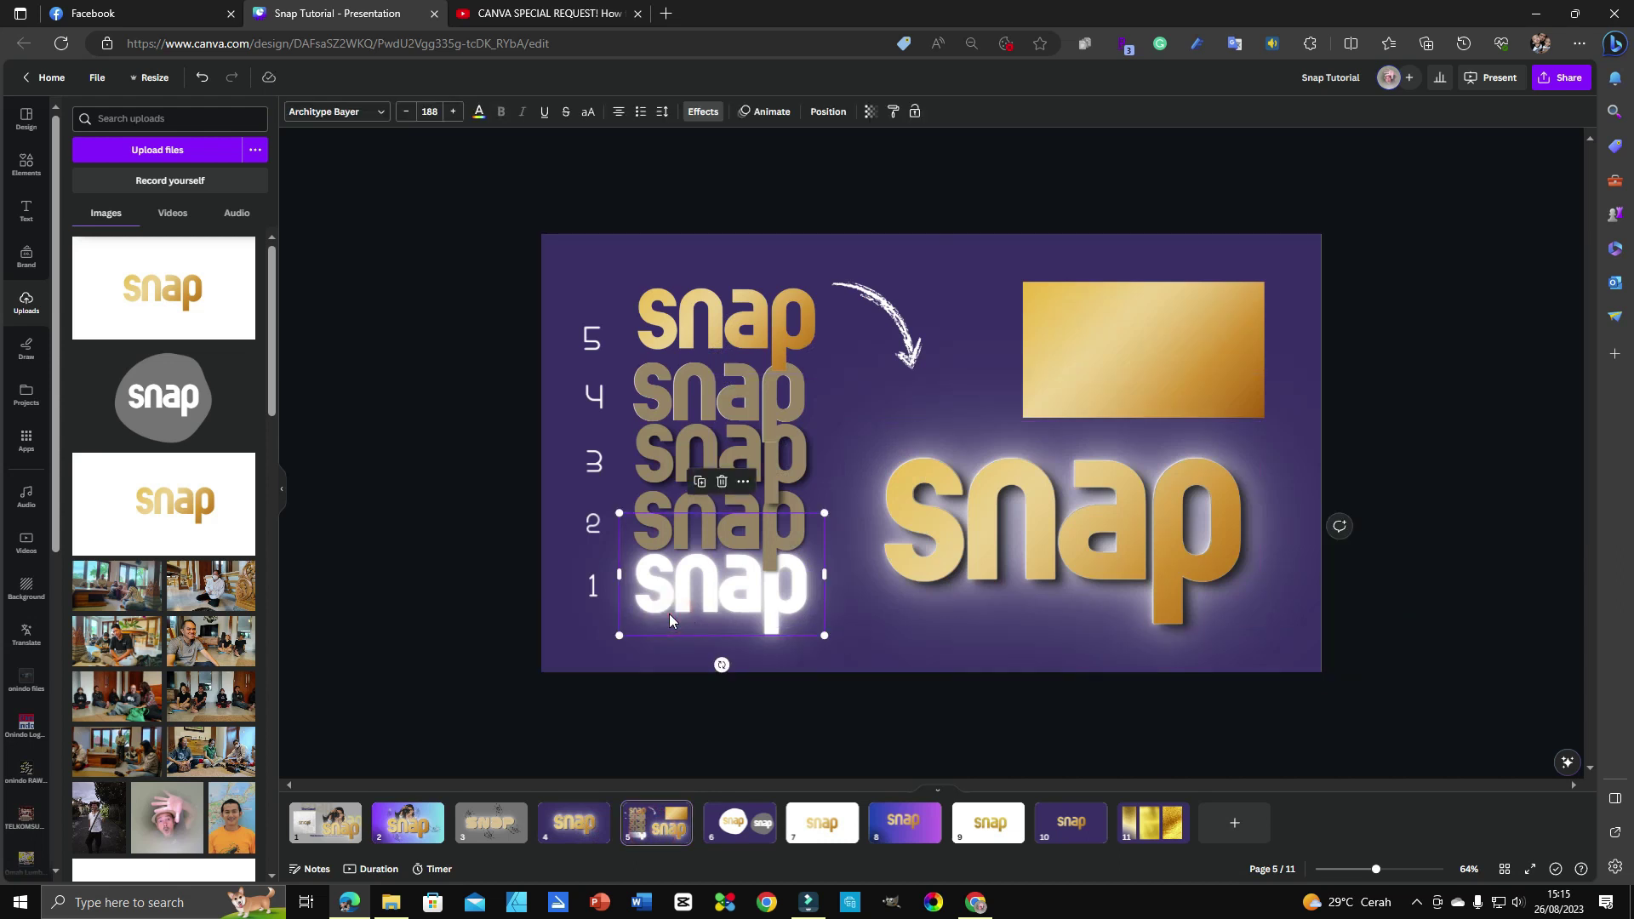
left_click_drag(654, 540, 648, 522)
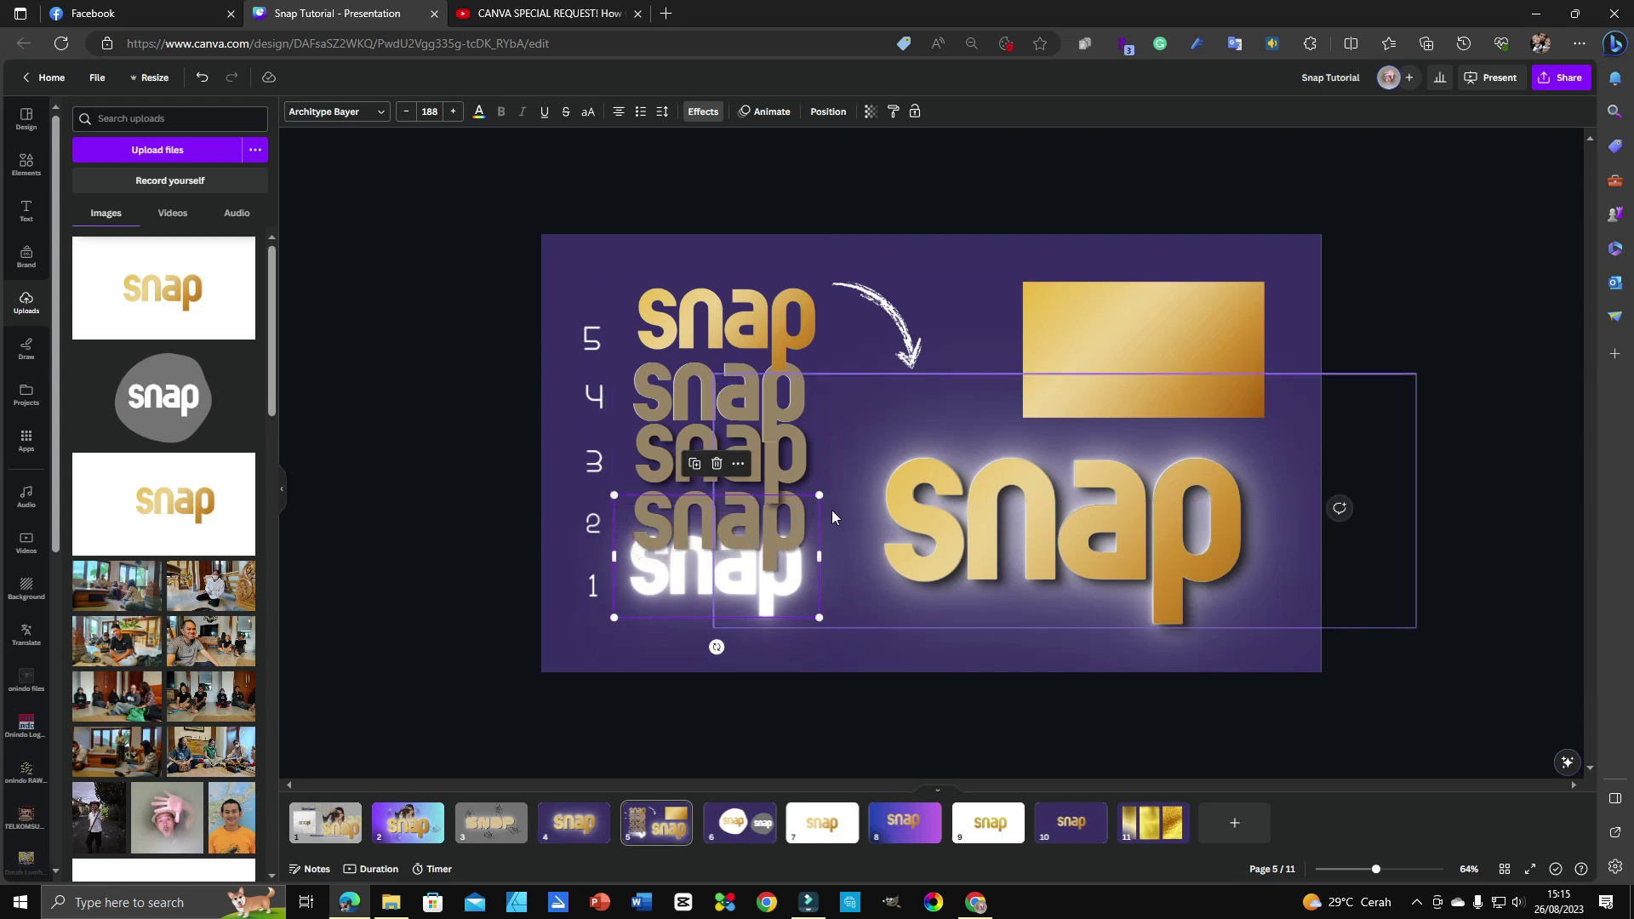
left_click_drag(658, 538, 663, 491)
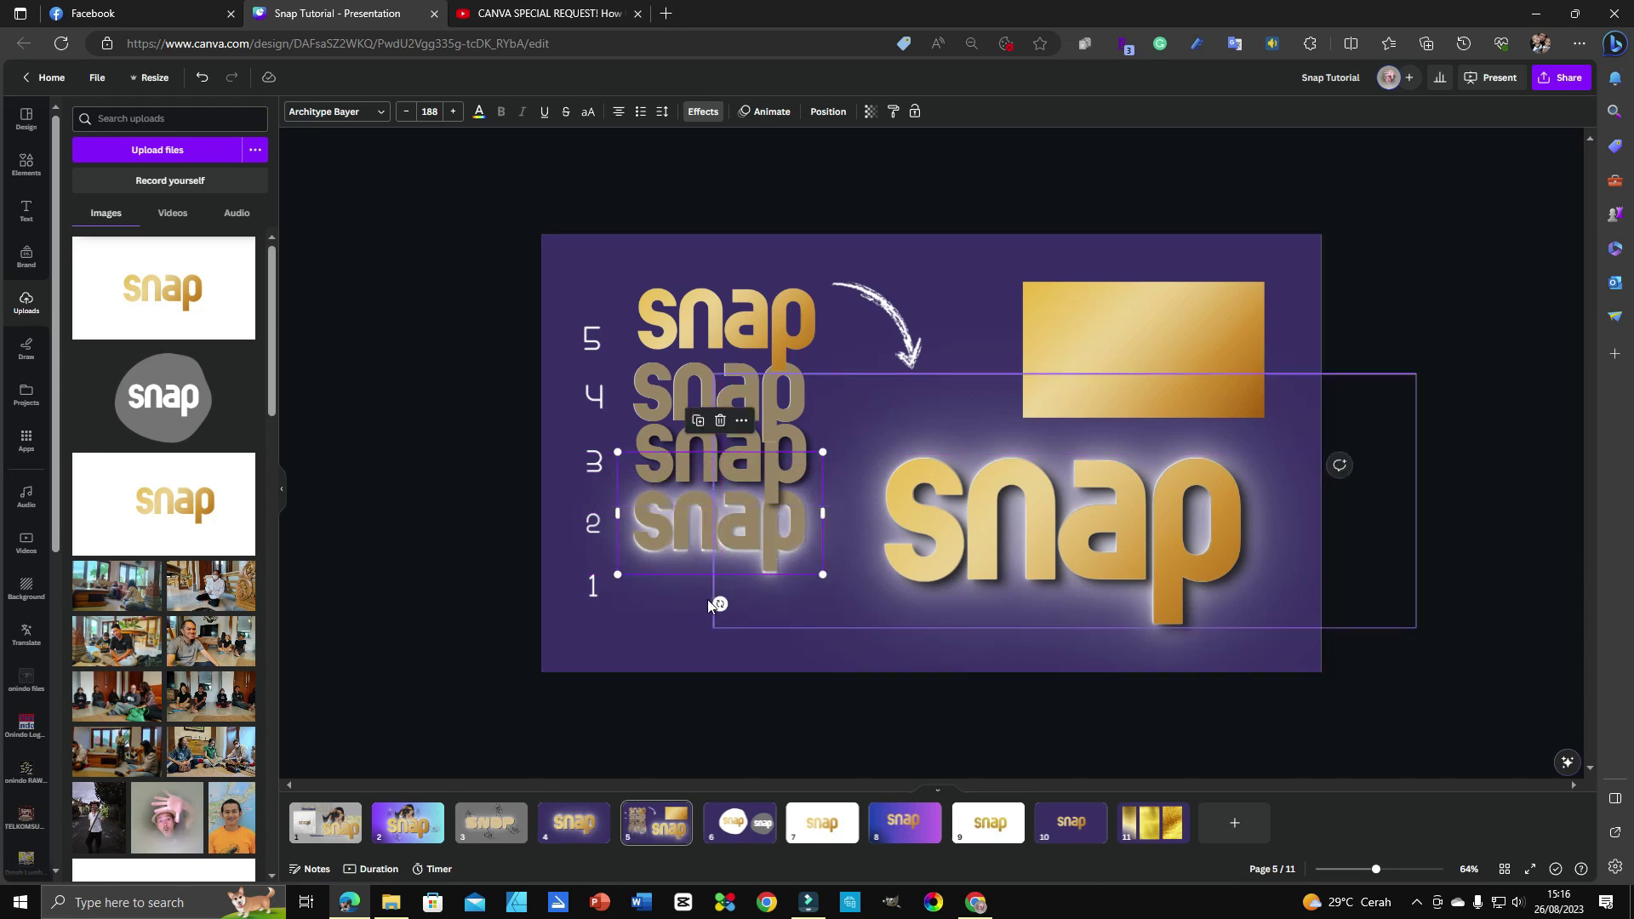
key("ctrl+z")
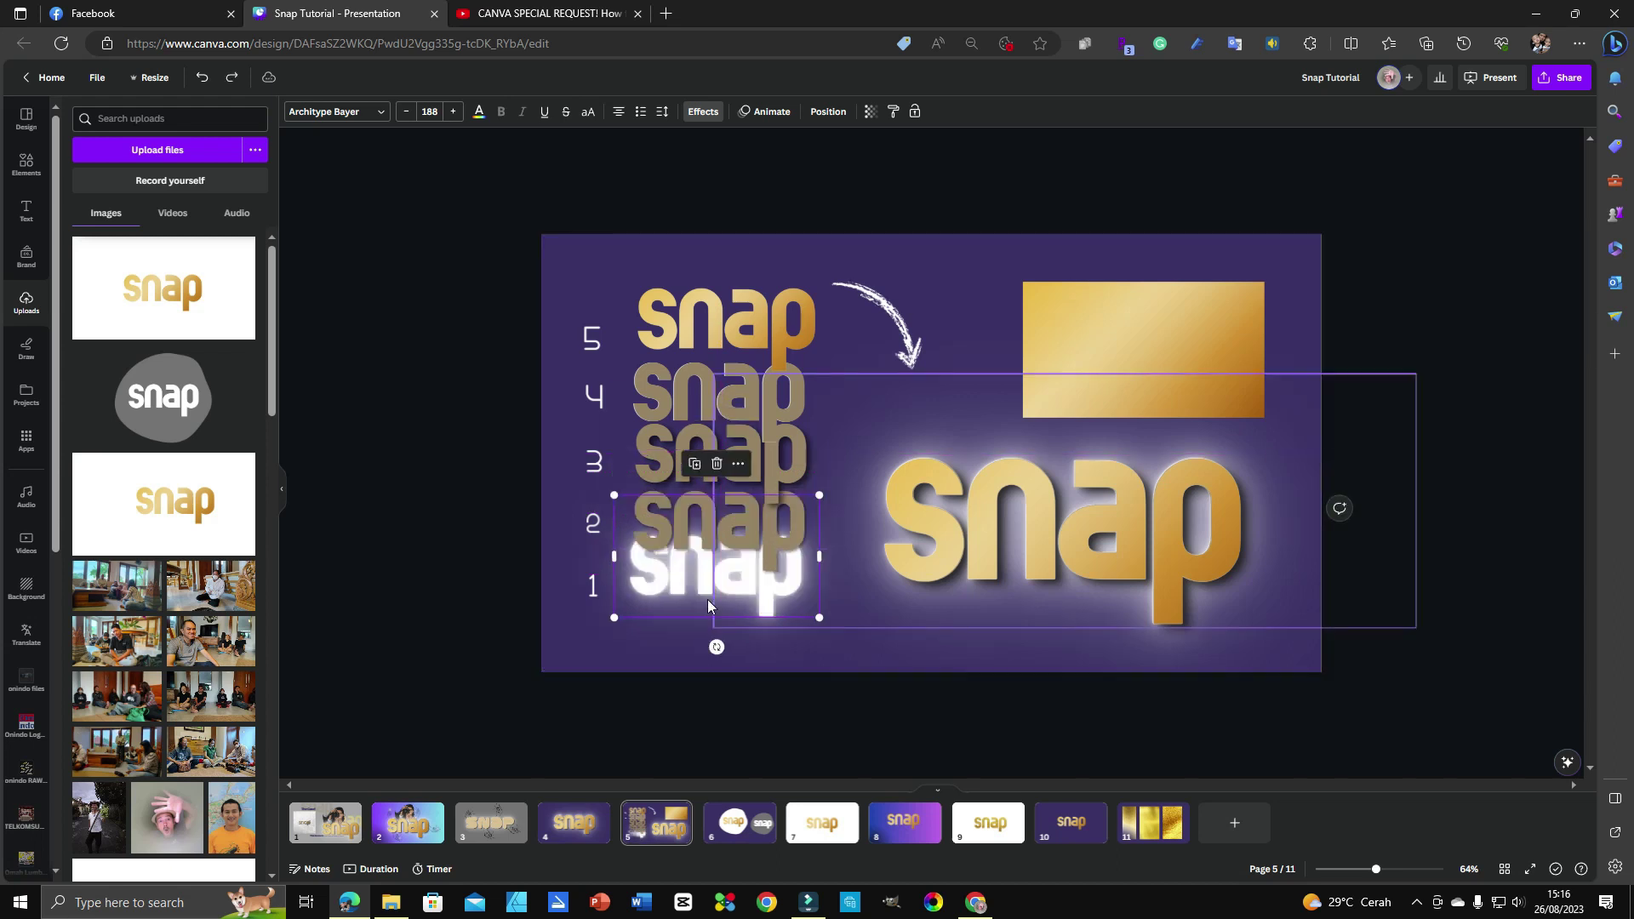
Try to pull the stacked layers of the large assembled gold logo on page 5 apart to expose each copy.
left_click_drag(1127, 543, 1159, 317)
left_click(1121, 510)
left_click_drag(1121, 511, 1157, 656)
left_click_drag(1207, 479, 1319, 472)
left_click_drag(915, 494, 1000, 432)
mouse_move(880, 475)
left_mouse_down()
mouse_move(908, 364)
mouse_move(861, 538)
mouse_move(883, 474)
left_mouse_up()
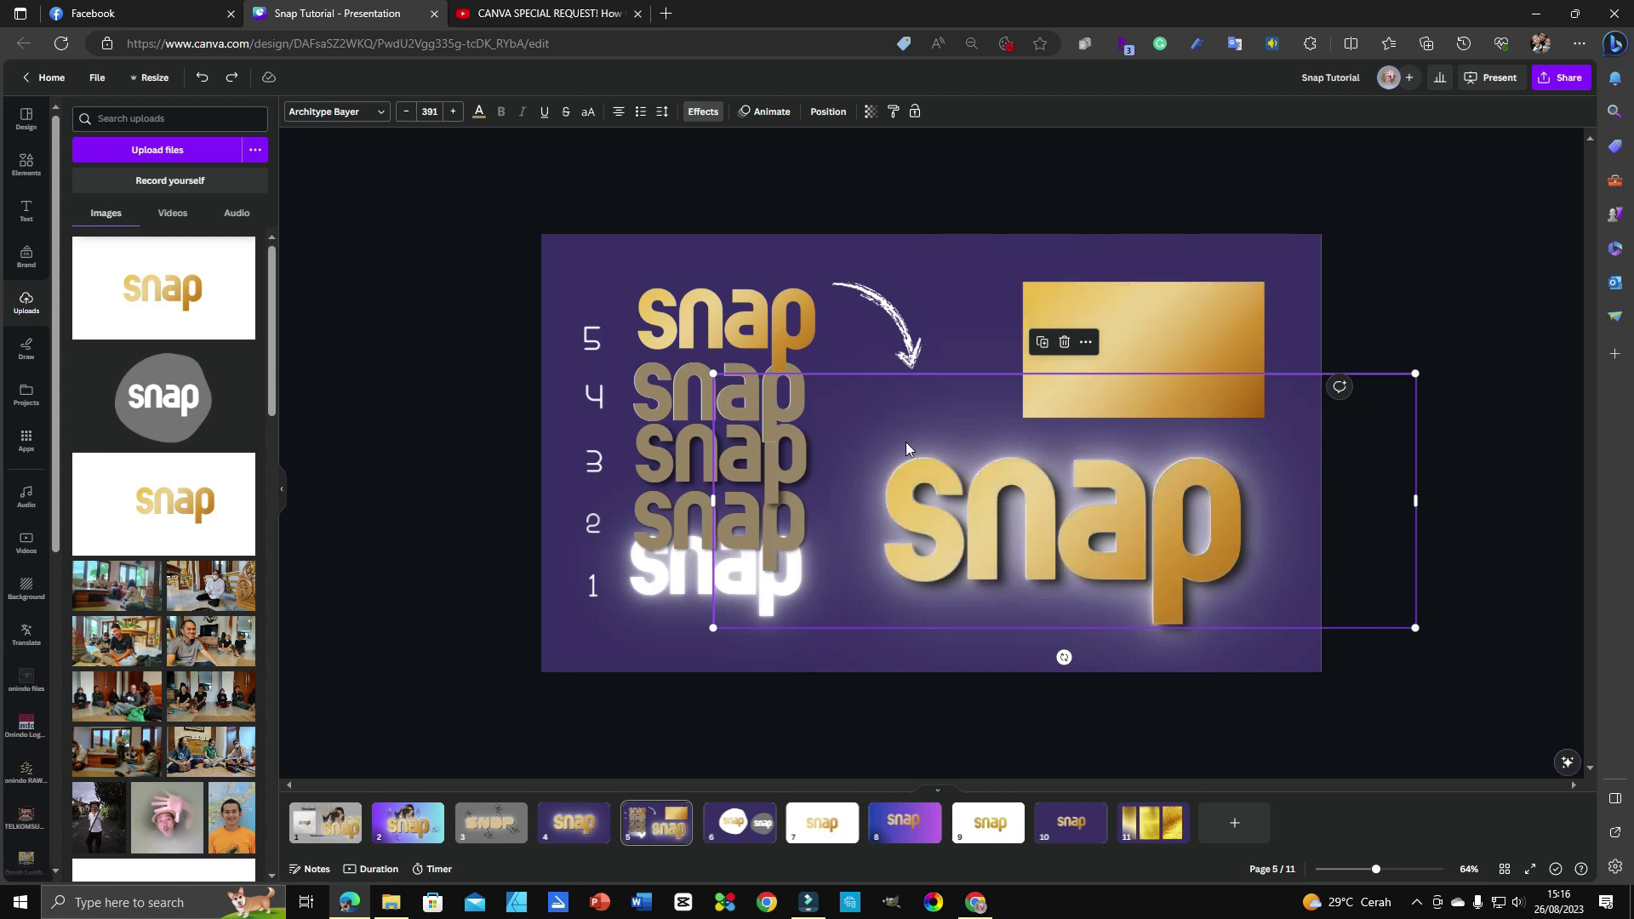
left_click(1486, 427)
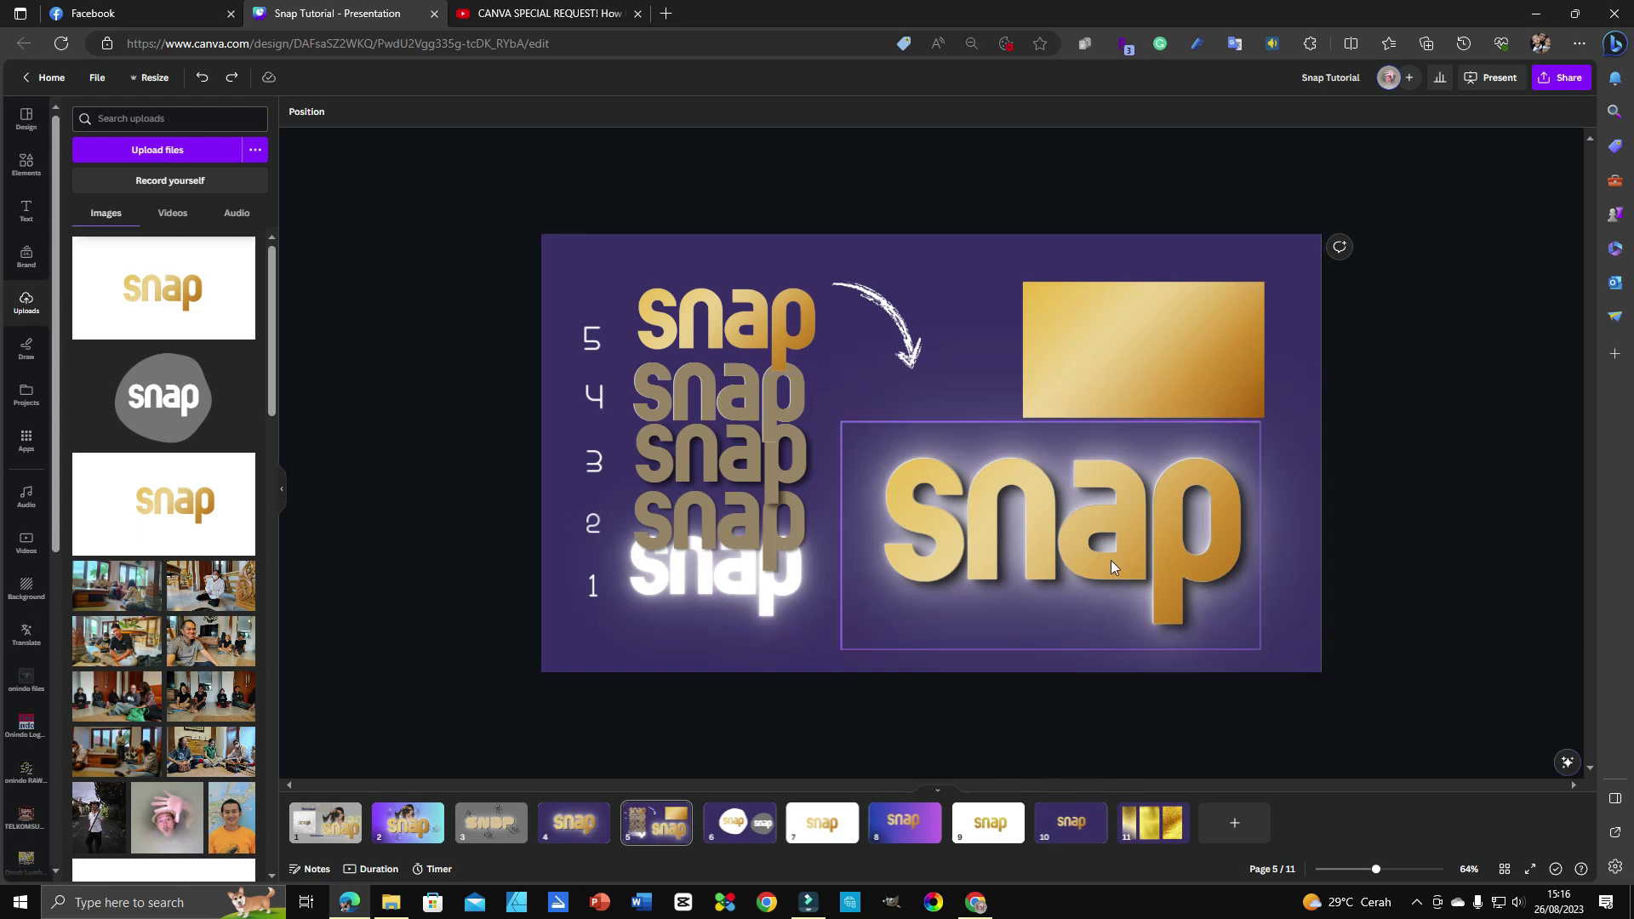
Compare the original logo with the Canva version on page 1, the layer breakdown on page 5 and the finished design on page 2.
scroll(1113, 562, "up", 2)
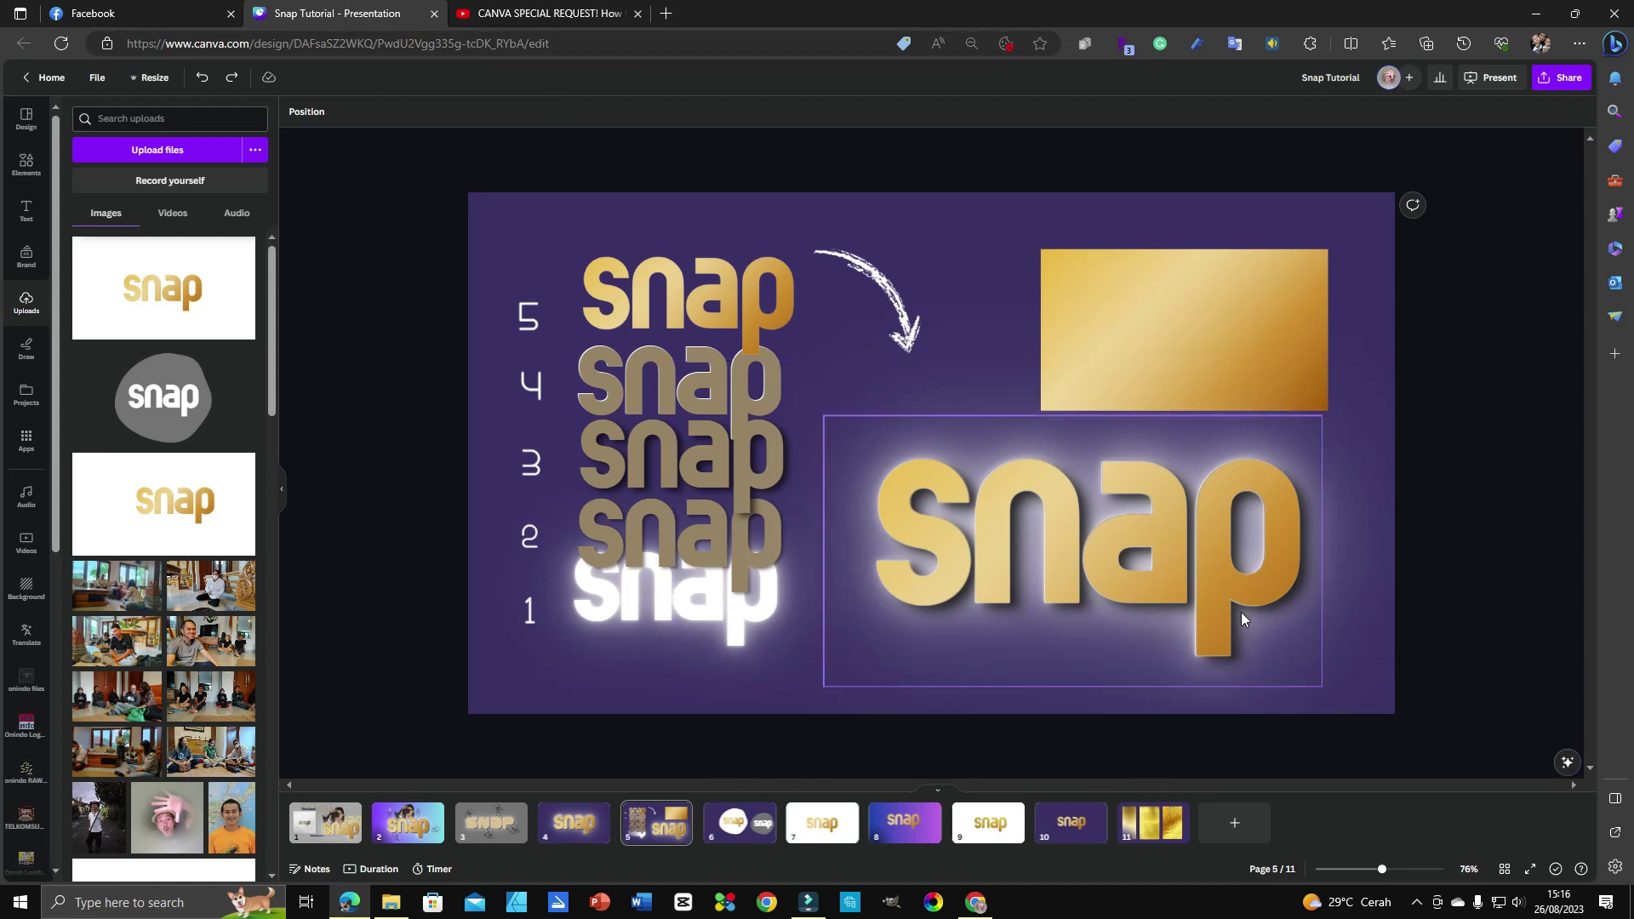
left_click(315, 841)
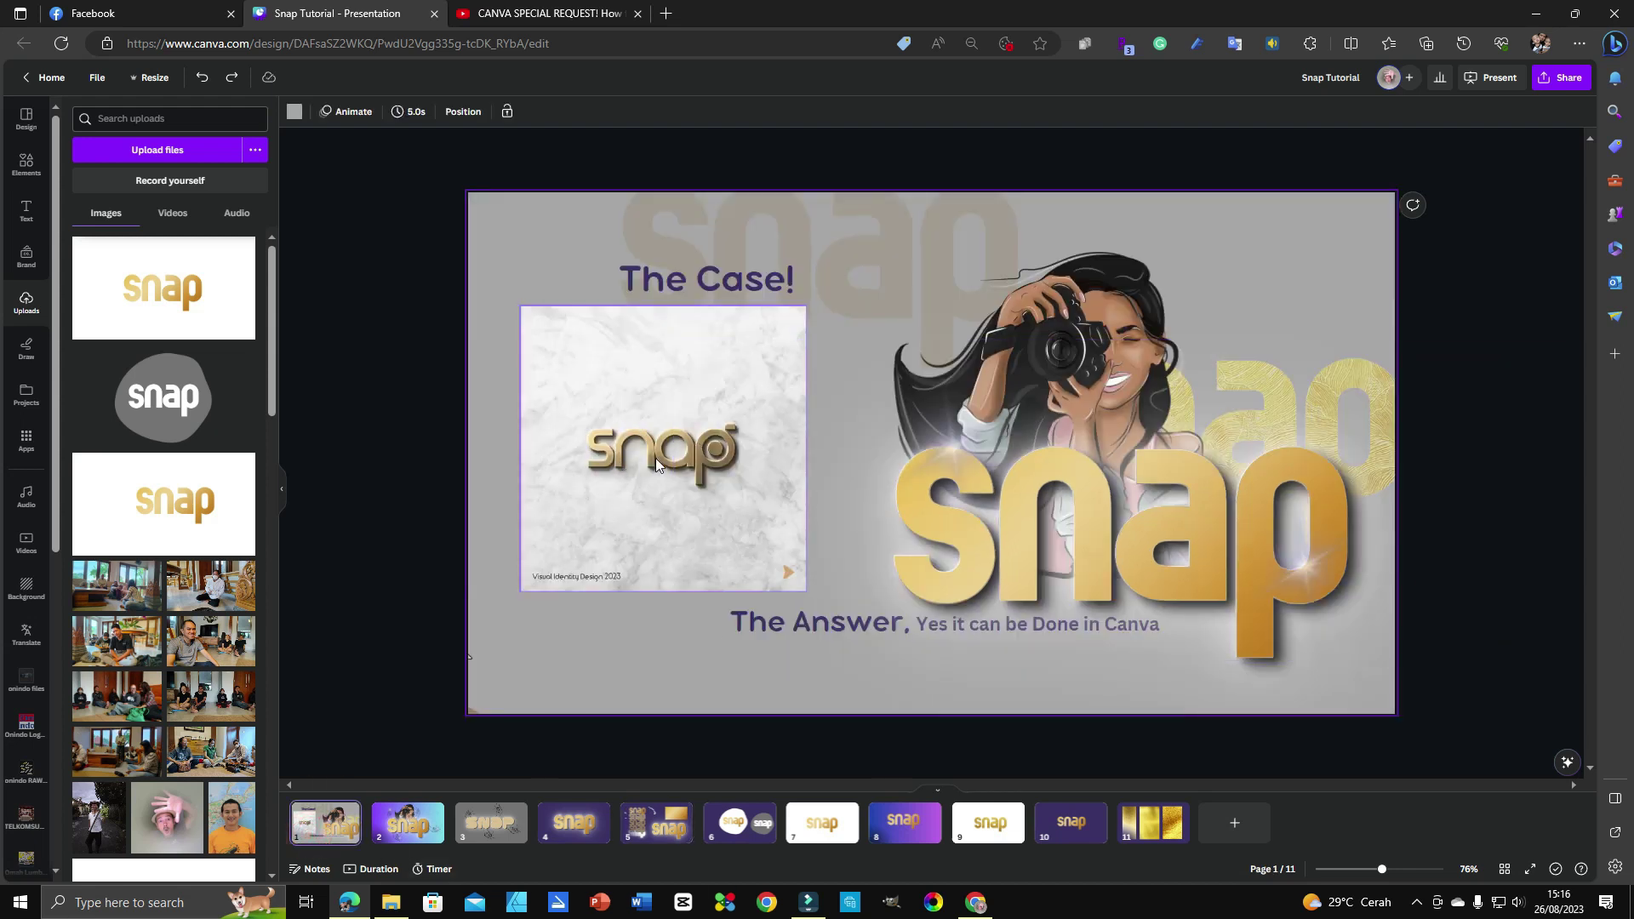
left_click(671, 839)
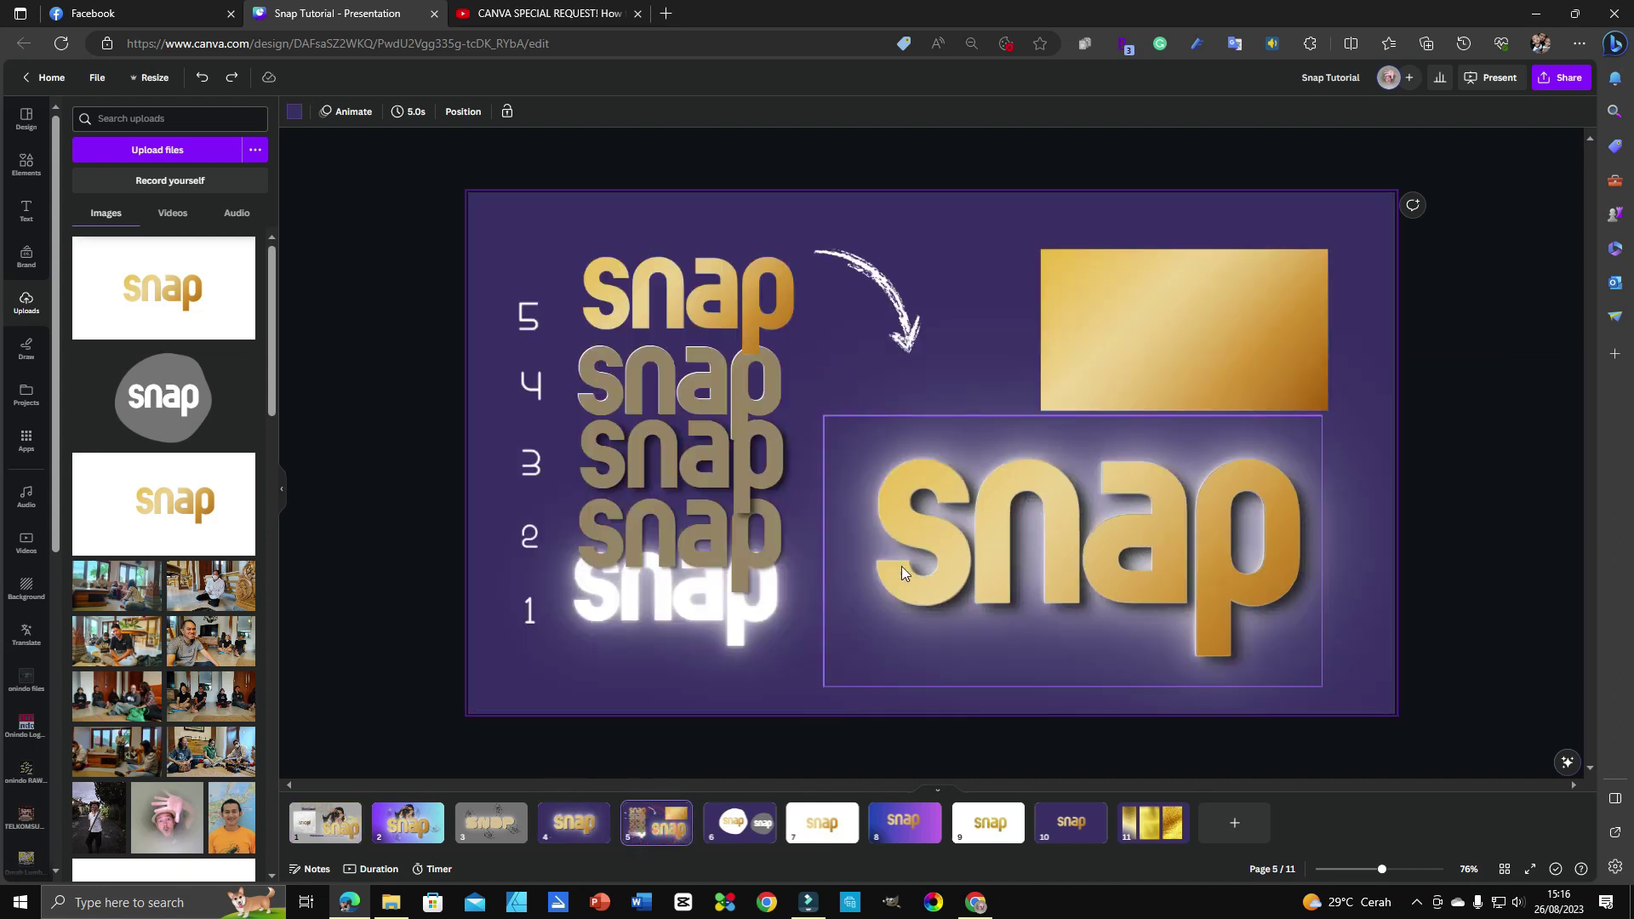
left_click(398, 827)
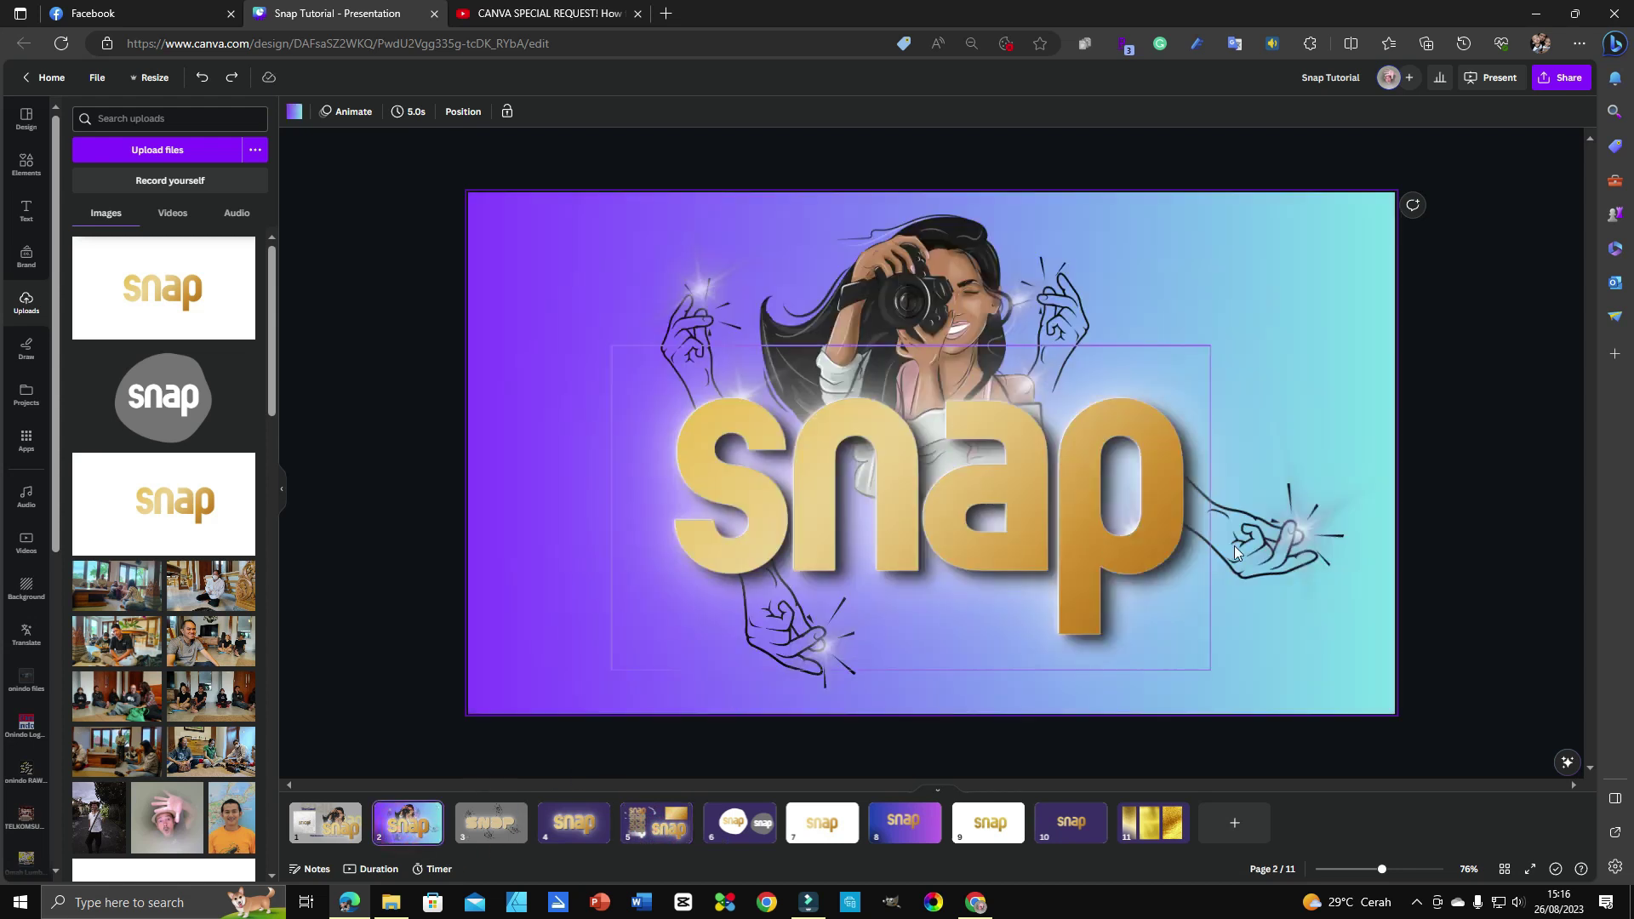
left_click(1391, 870)
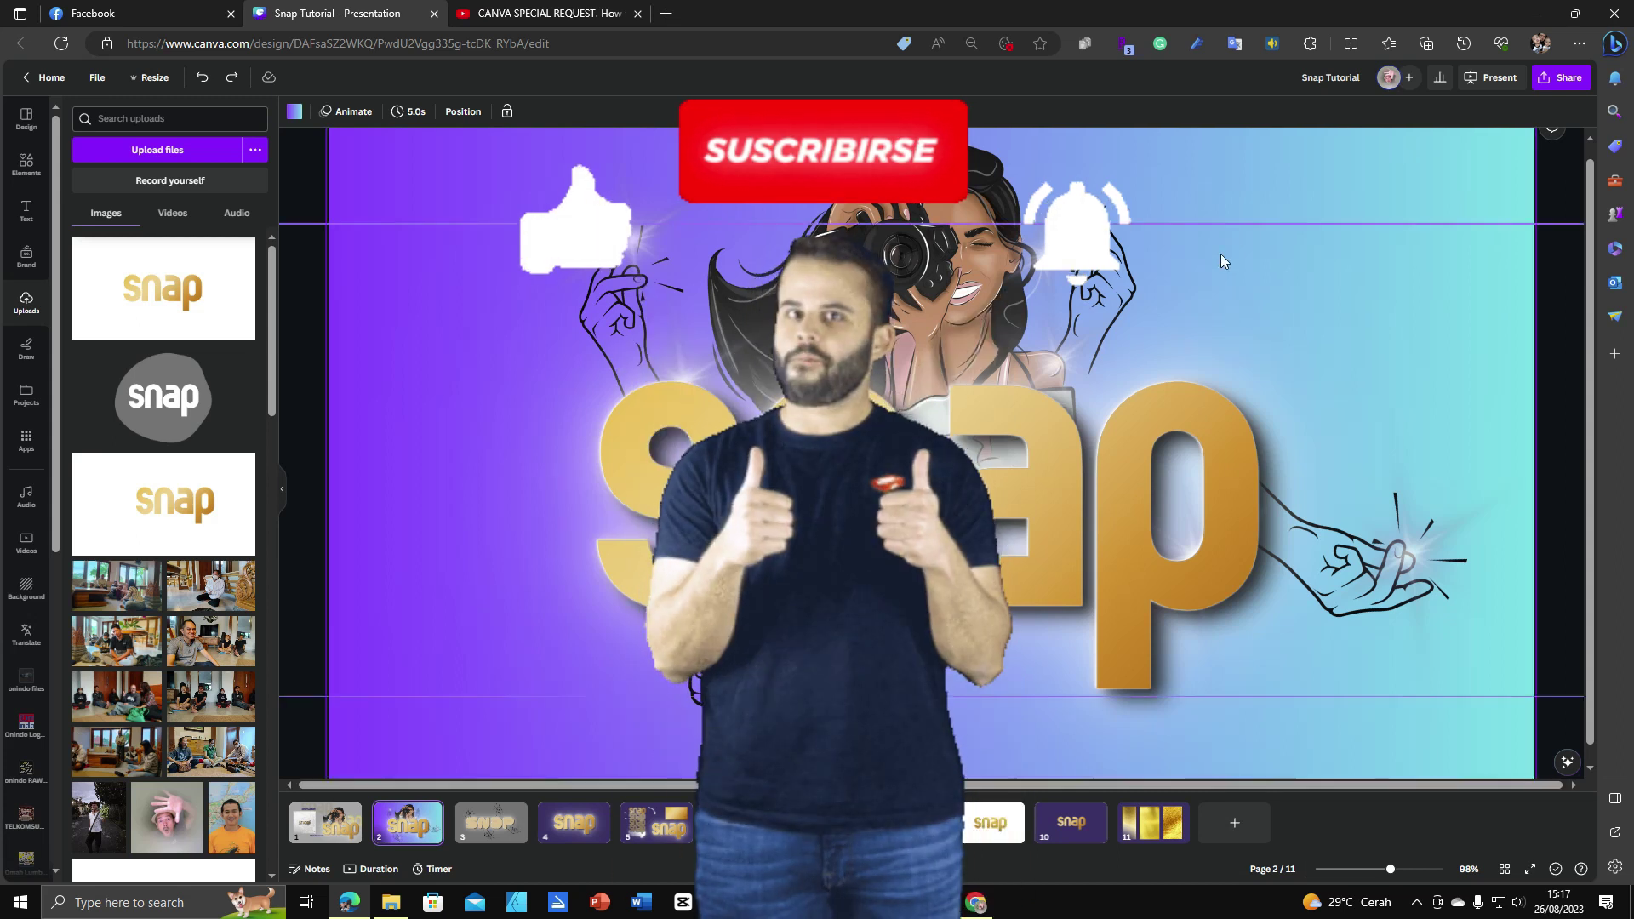
scroll(1365, 243, "down", 2, "ctrl")
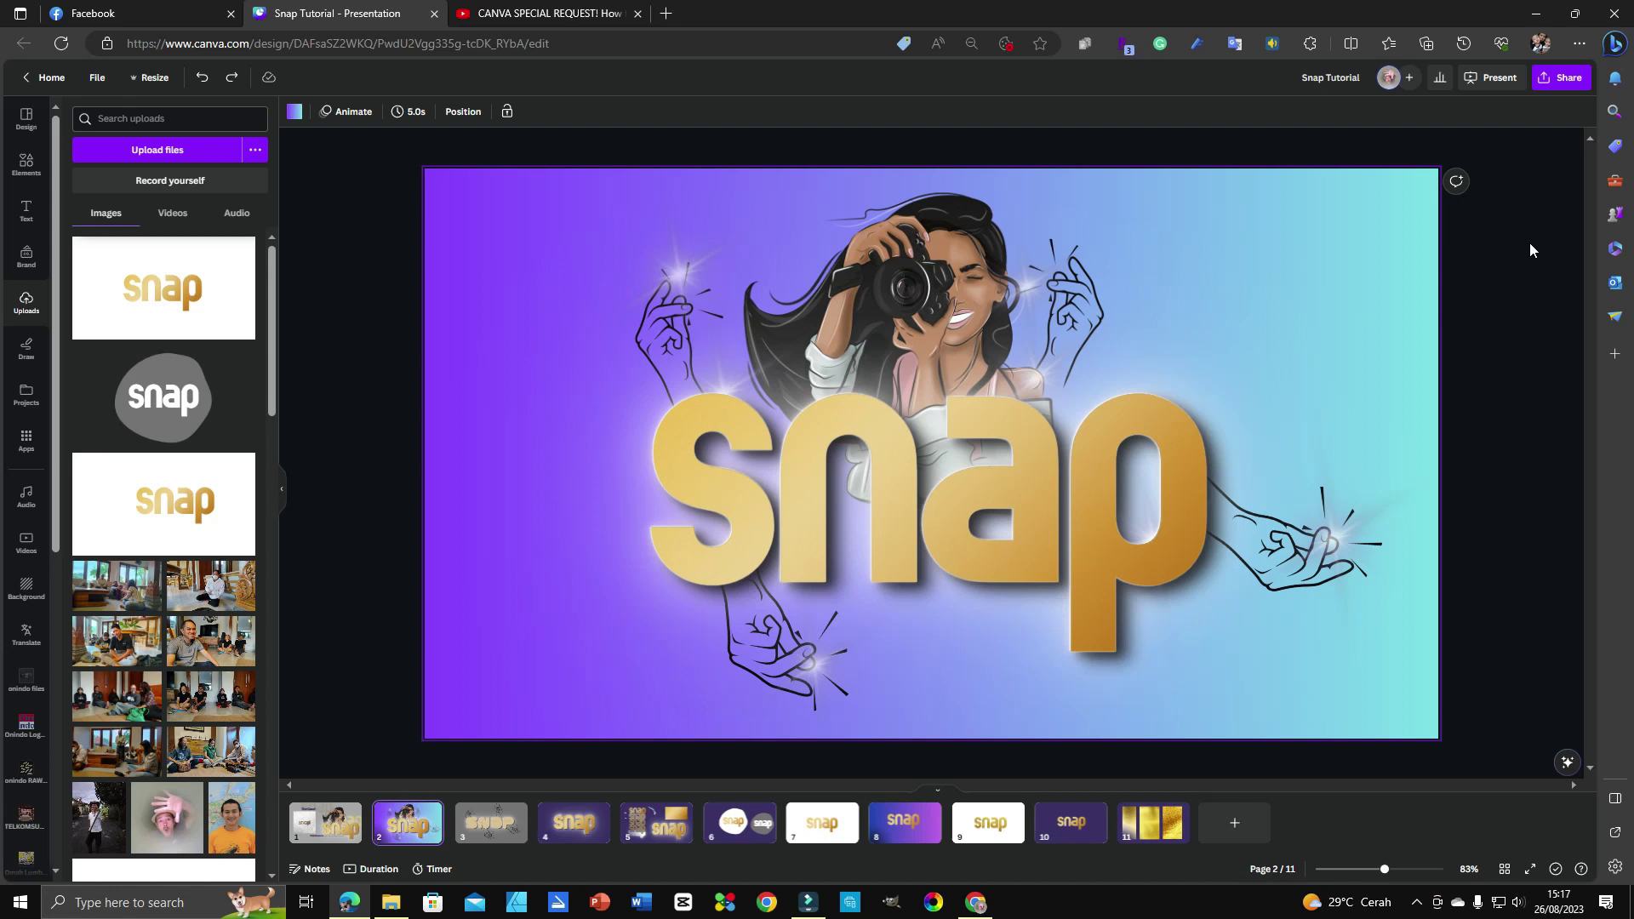